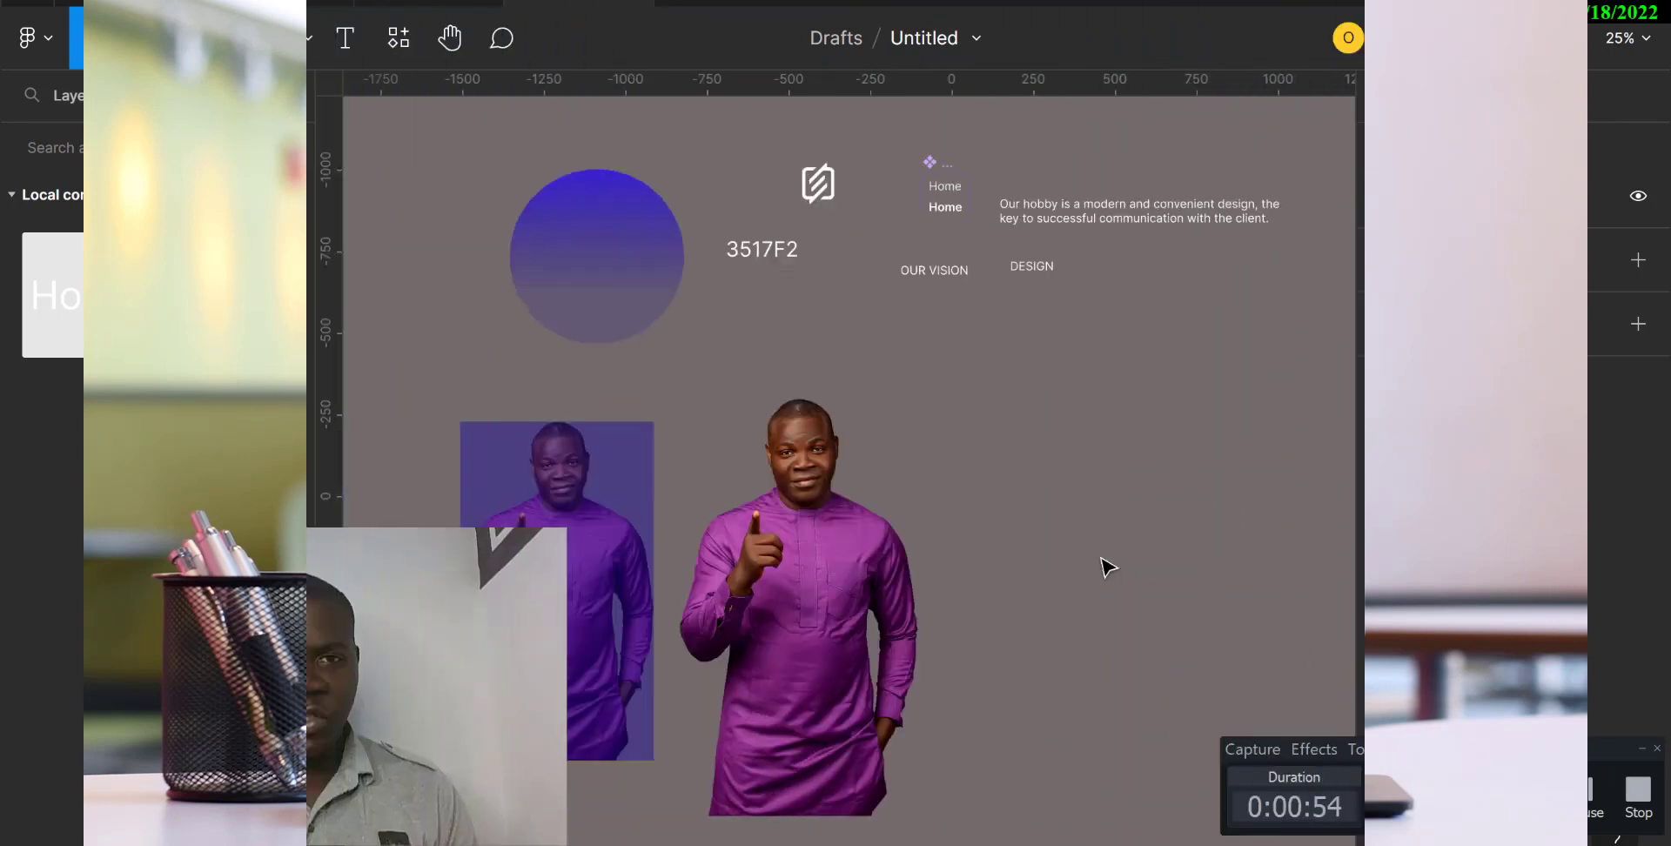
scroll(1107, 567, left, 1)
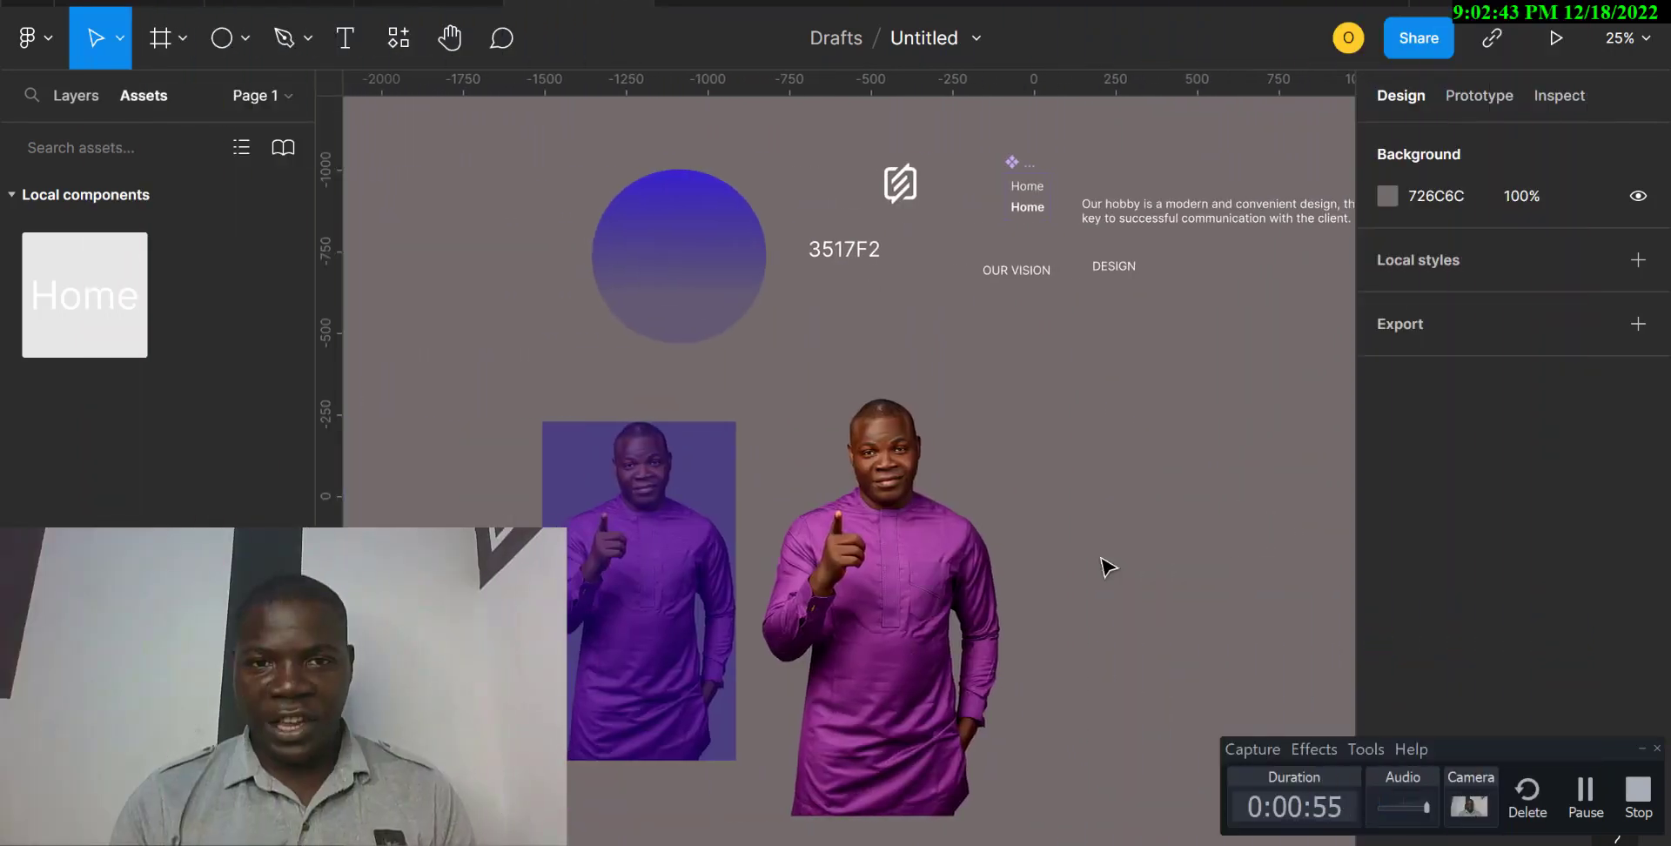
scroll(1107, 567, right, 1)
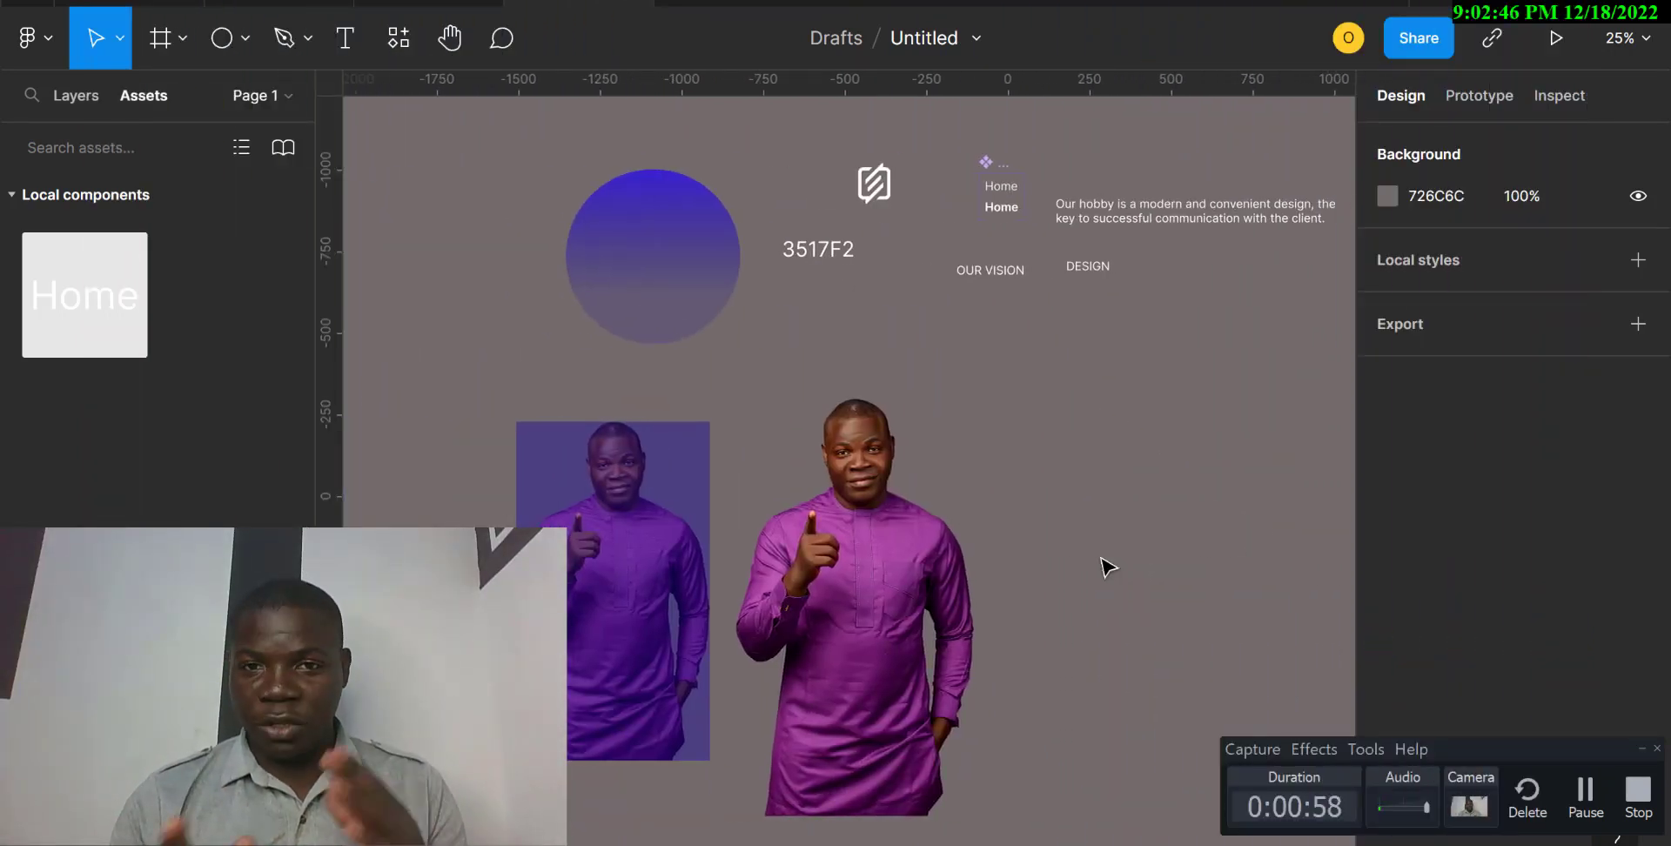
scroll(1107, 568, right, 2)
scroll(1107, 568, down, 1)
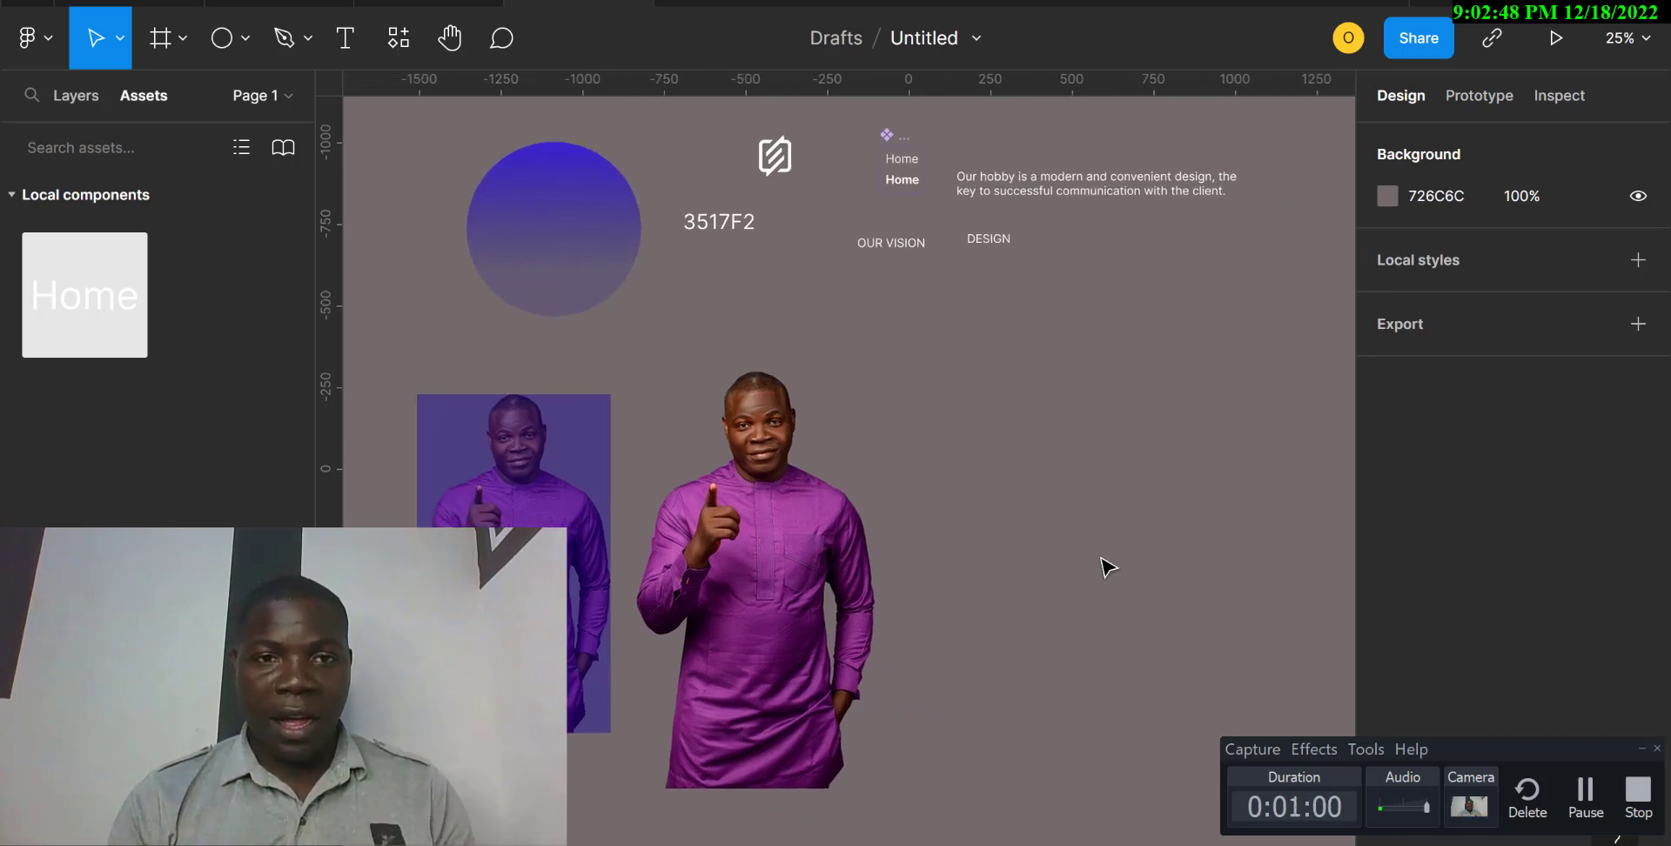
scroll(1107, 567, right, 1)
scroll(1107, 567, down, 1)
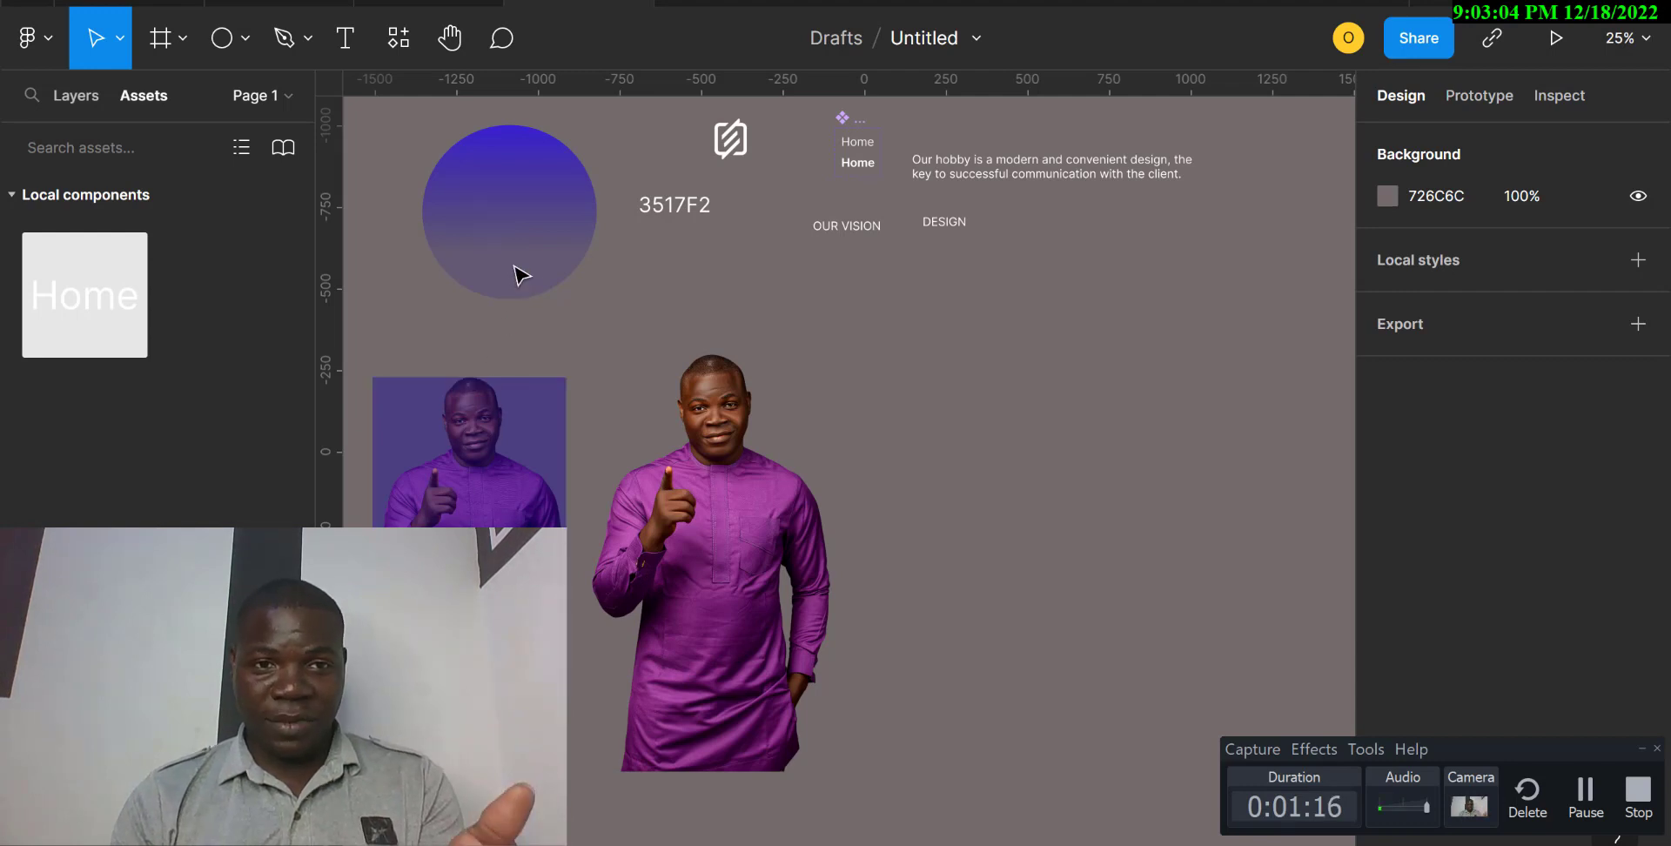
Create a MacBook Pro 16" frame (1728 × 1117) on the empty canvas beside the portrait.
scroll(947, 452, right, 3)
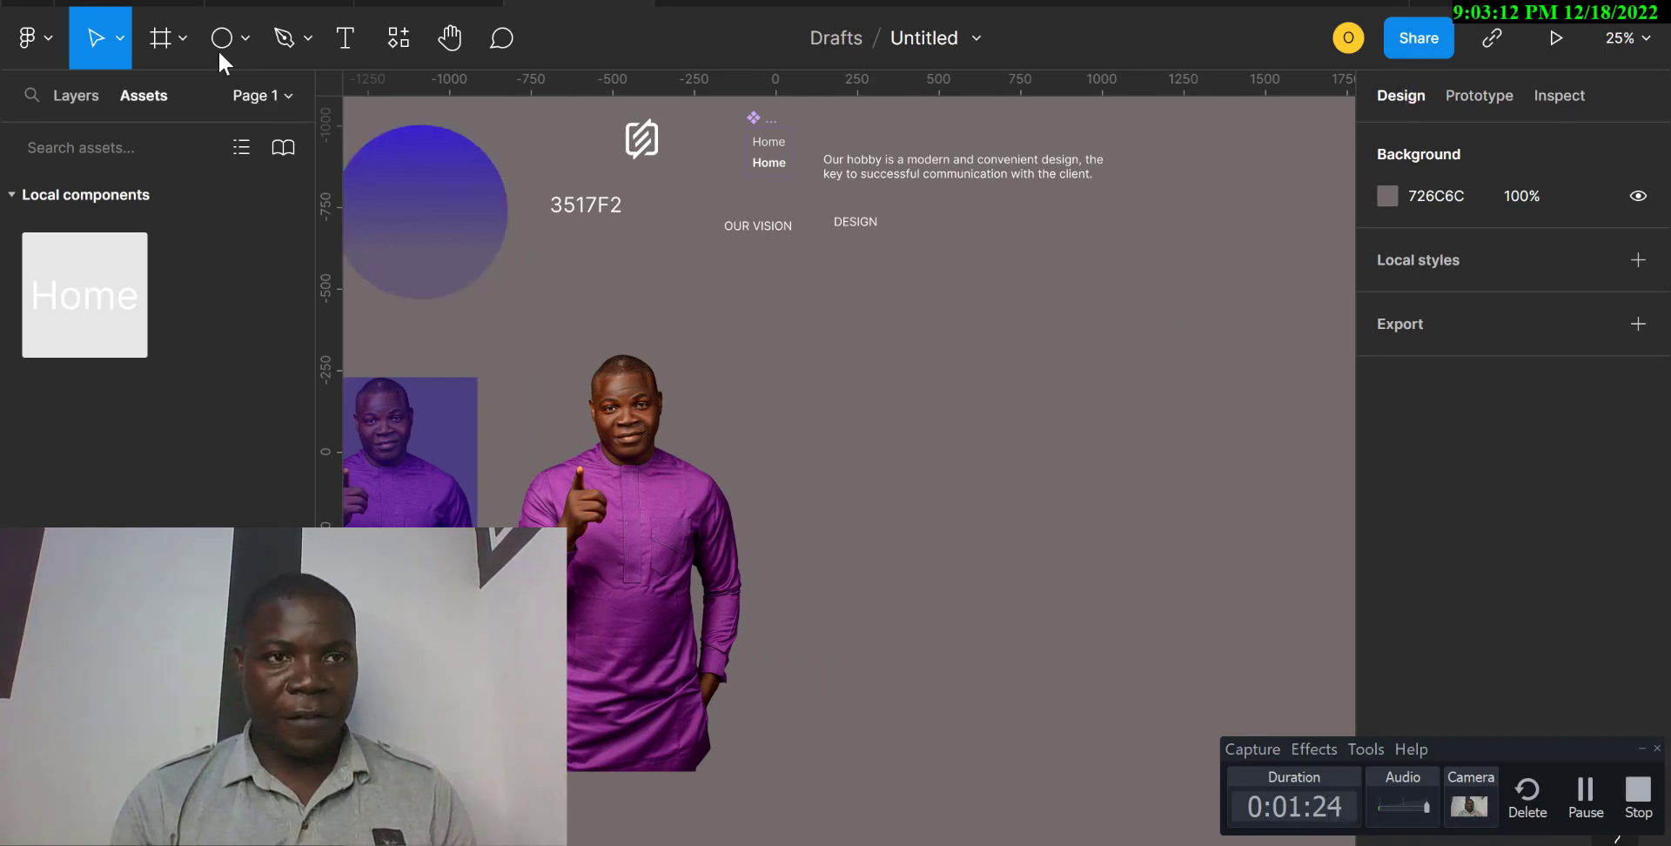
click(184, 40)
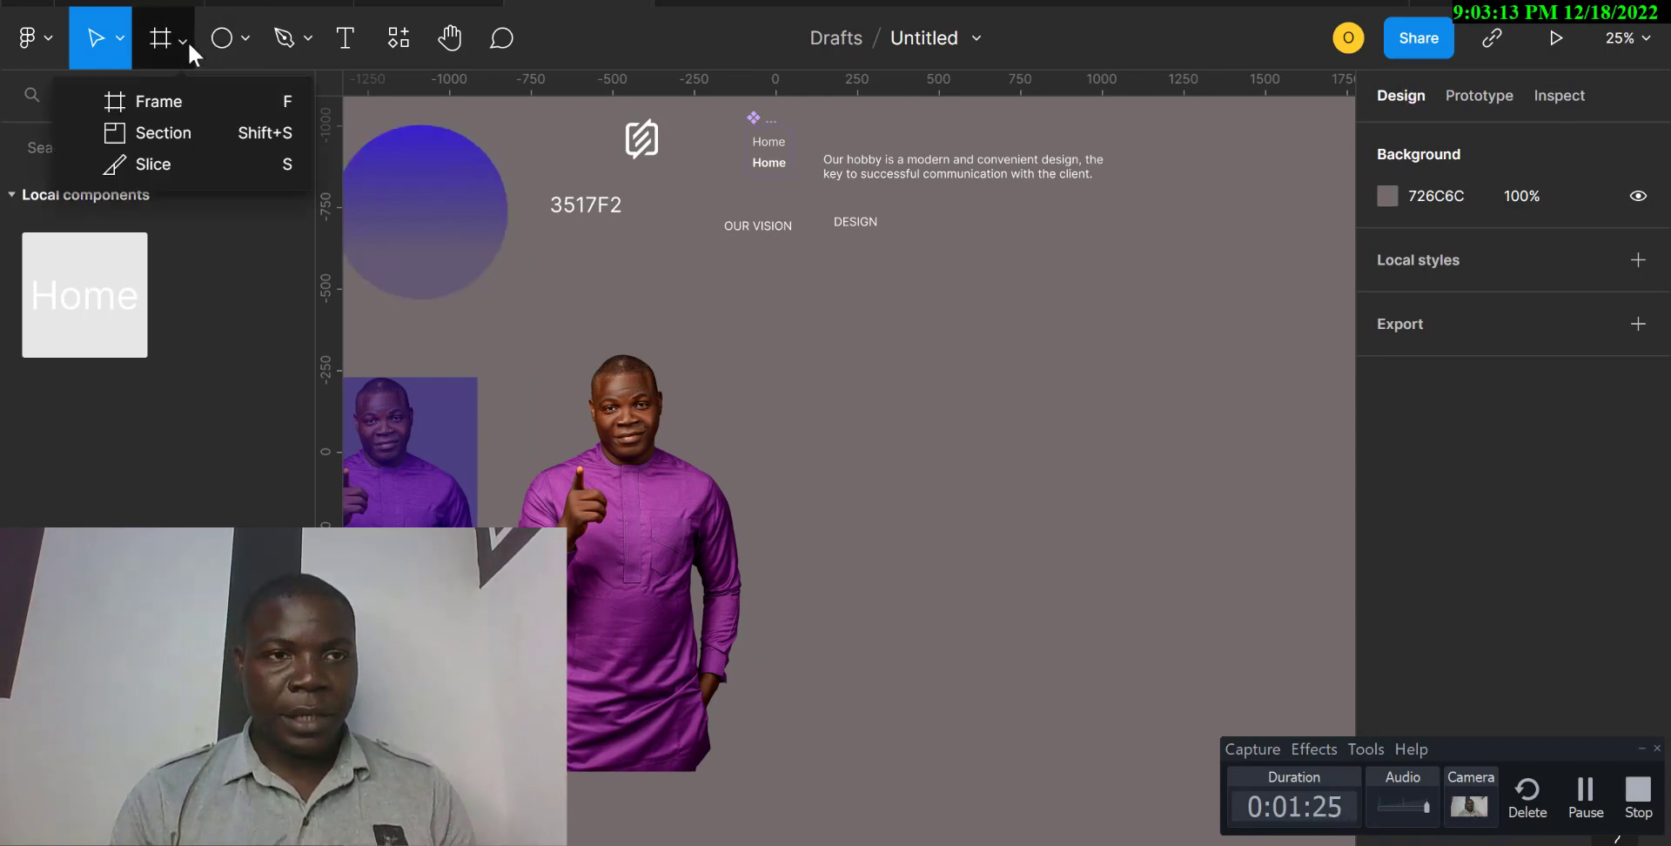
click(167, 102)
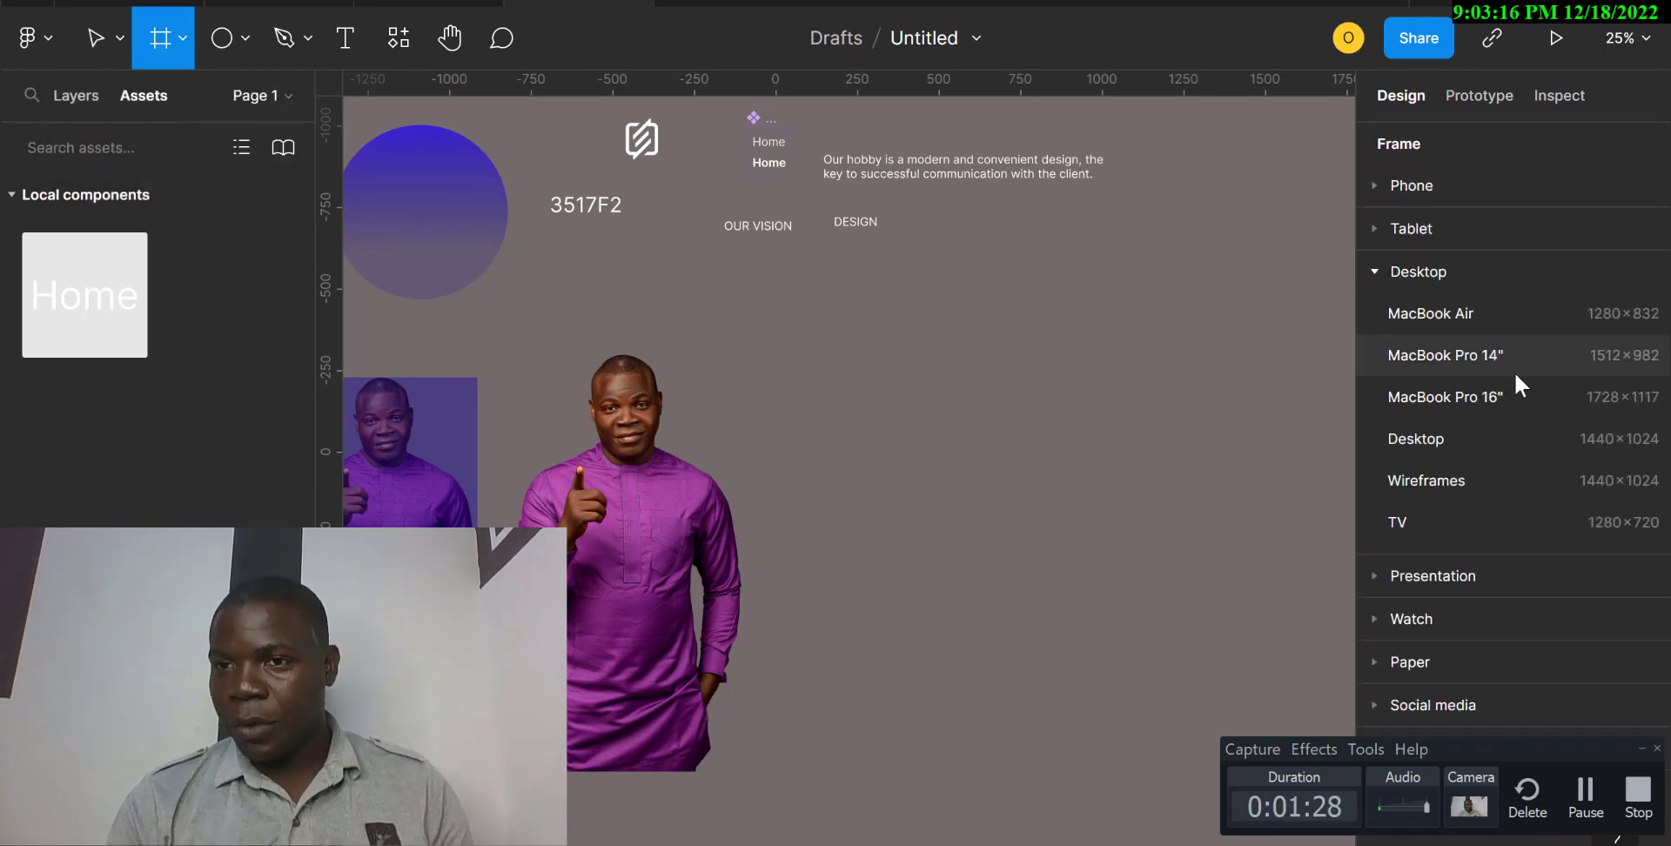
click(1533, 397)
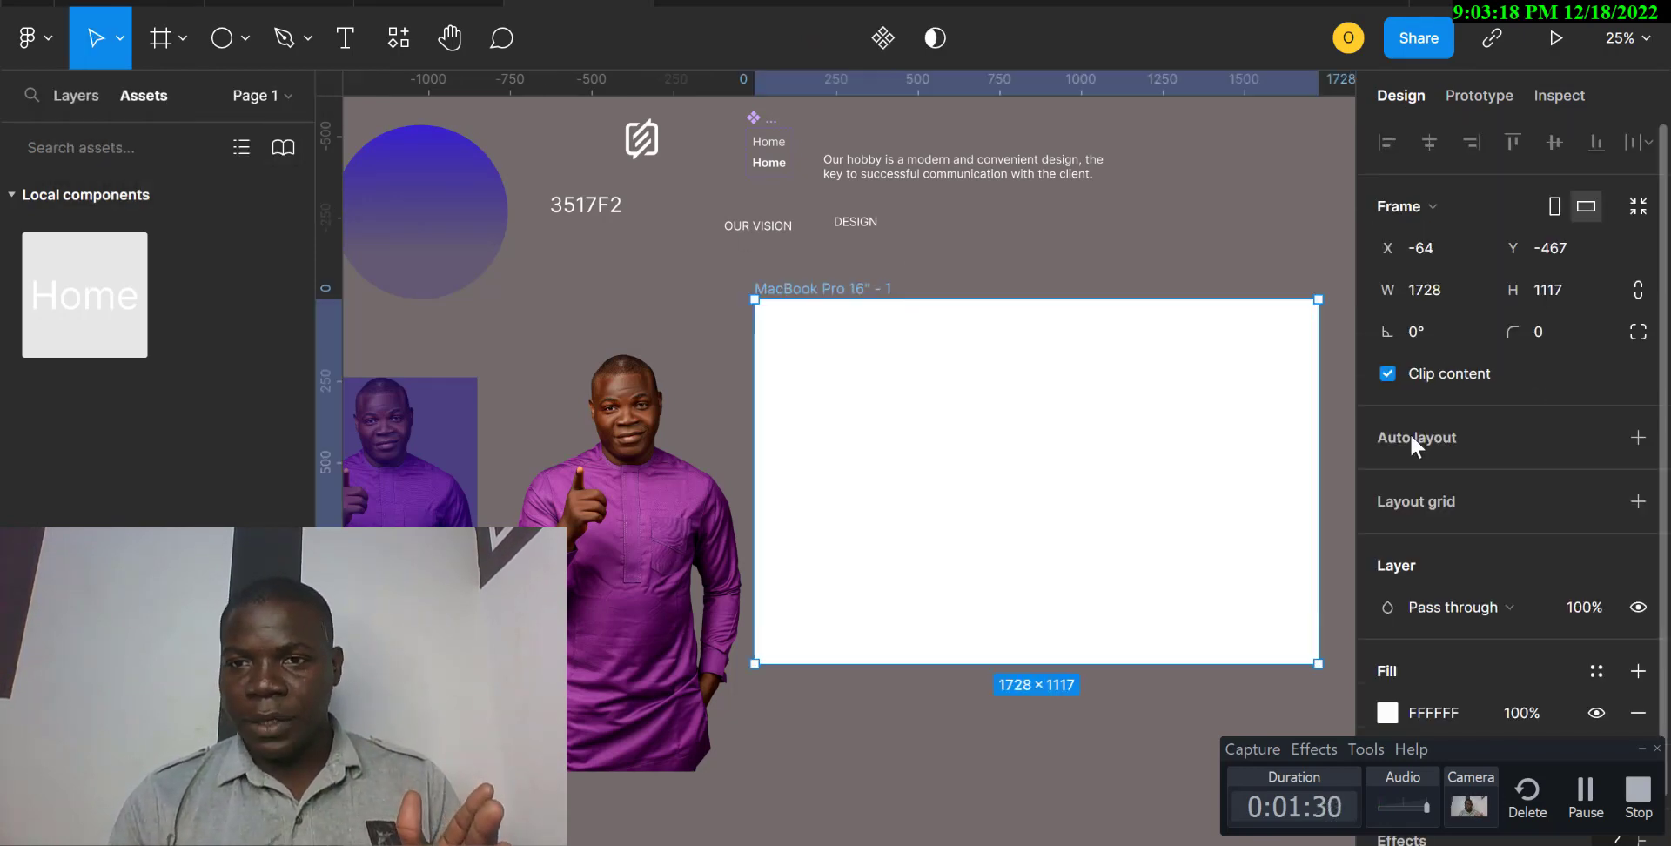
Replace the new frame's white fill with the PRIMARY color style.
click(1432, 709)
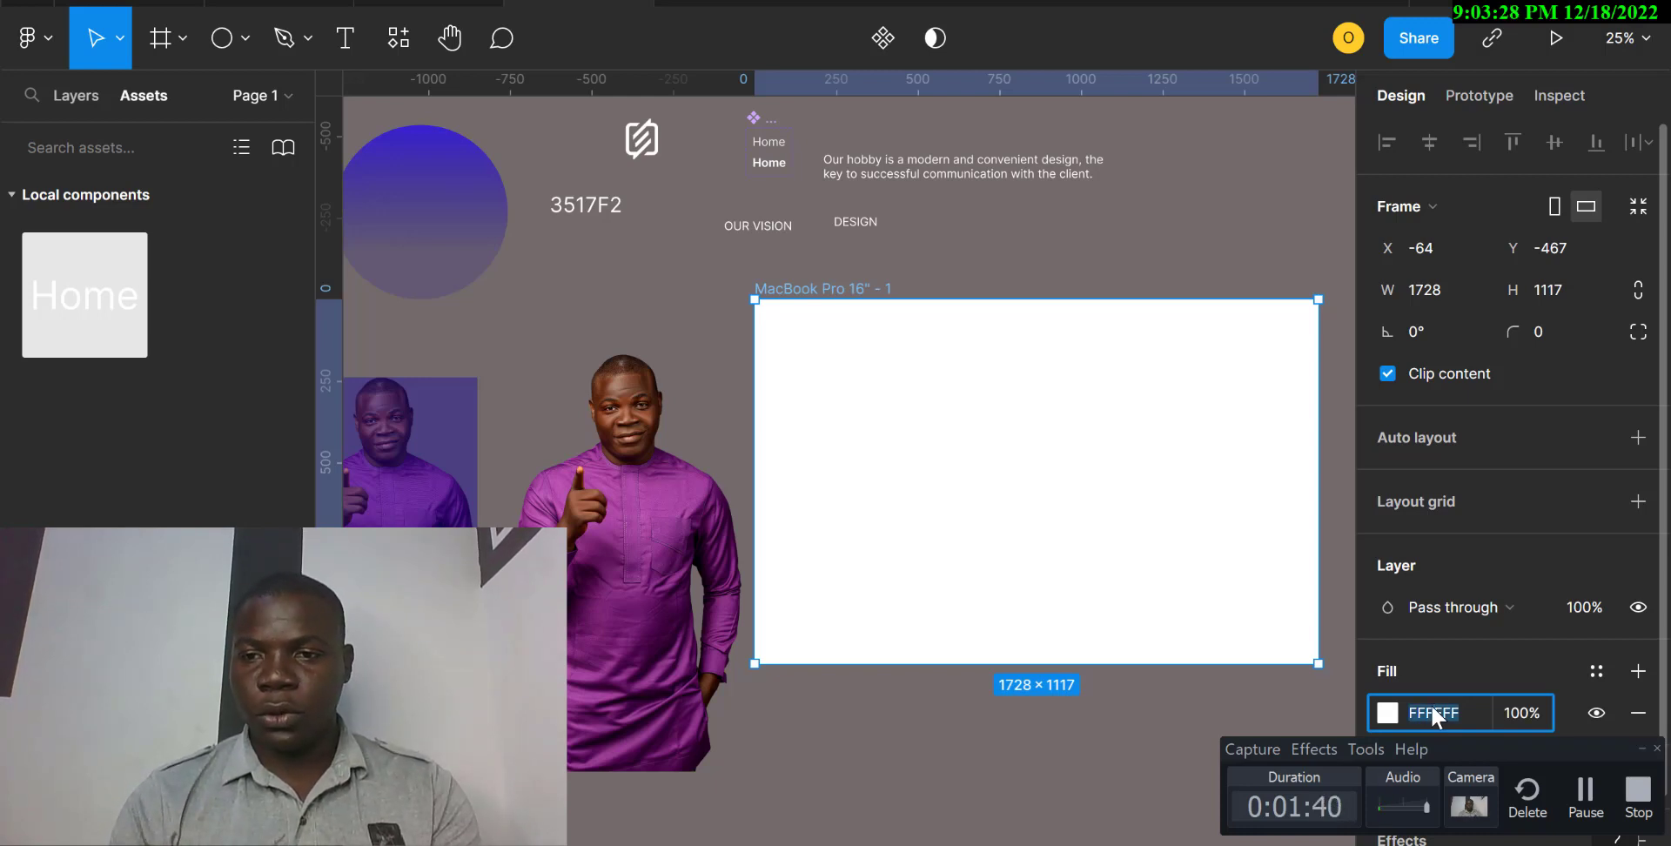
scroll(1431, 703, down, 2)
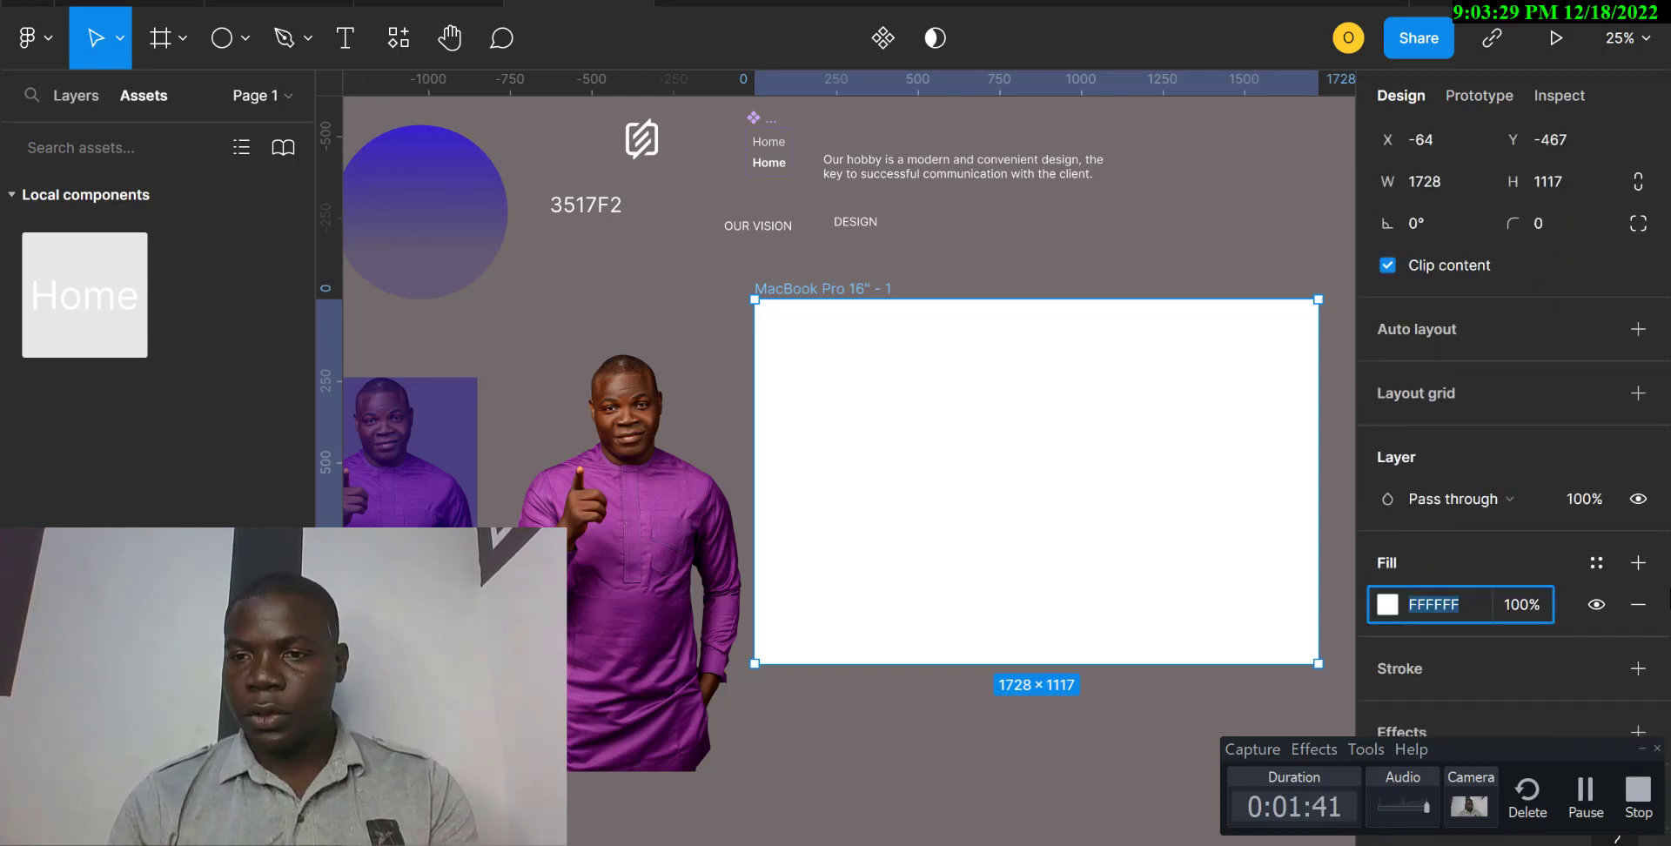
click(1635, 604)
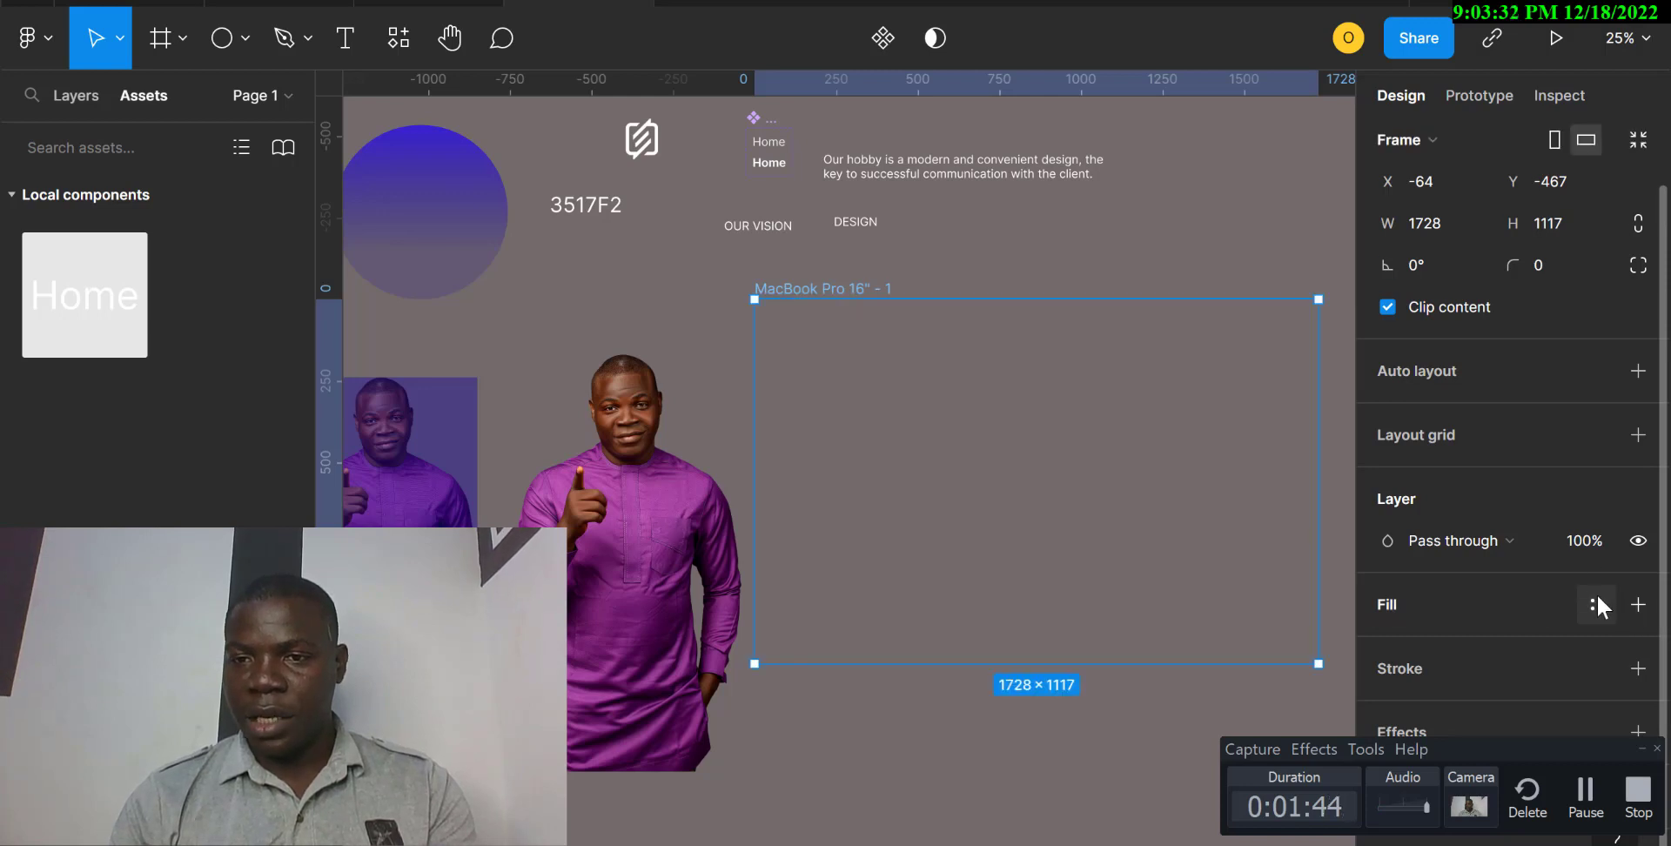
click(1596, 594)
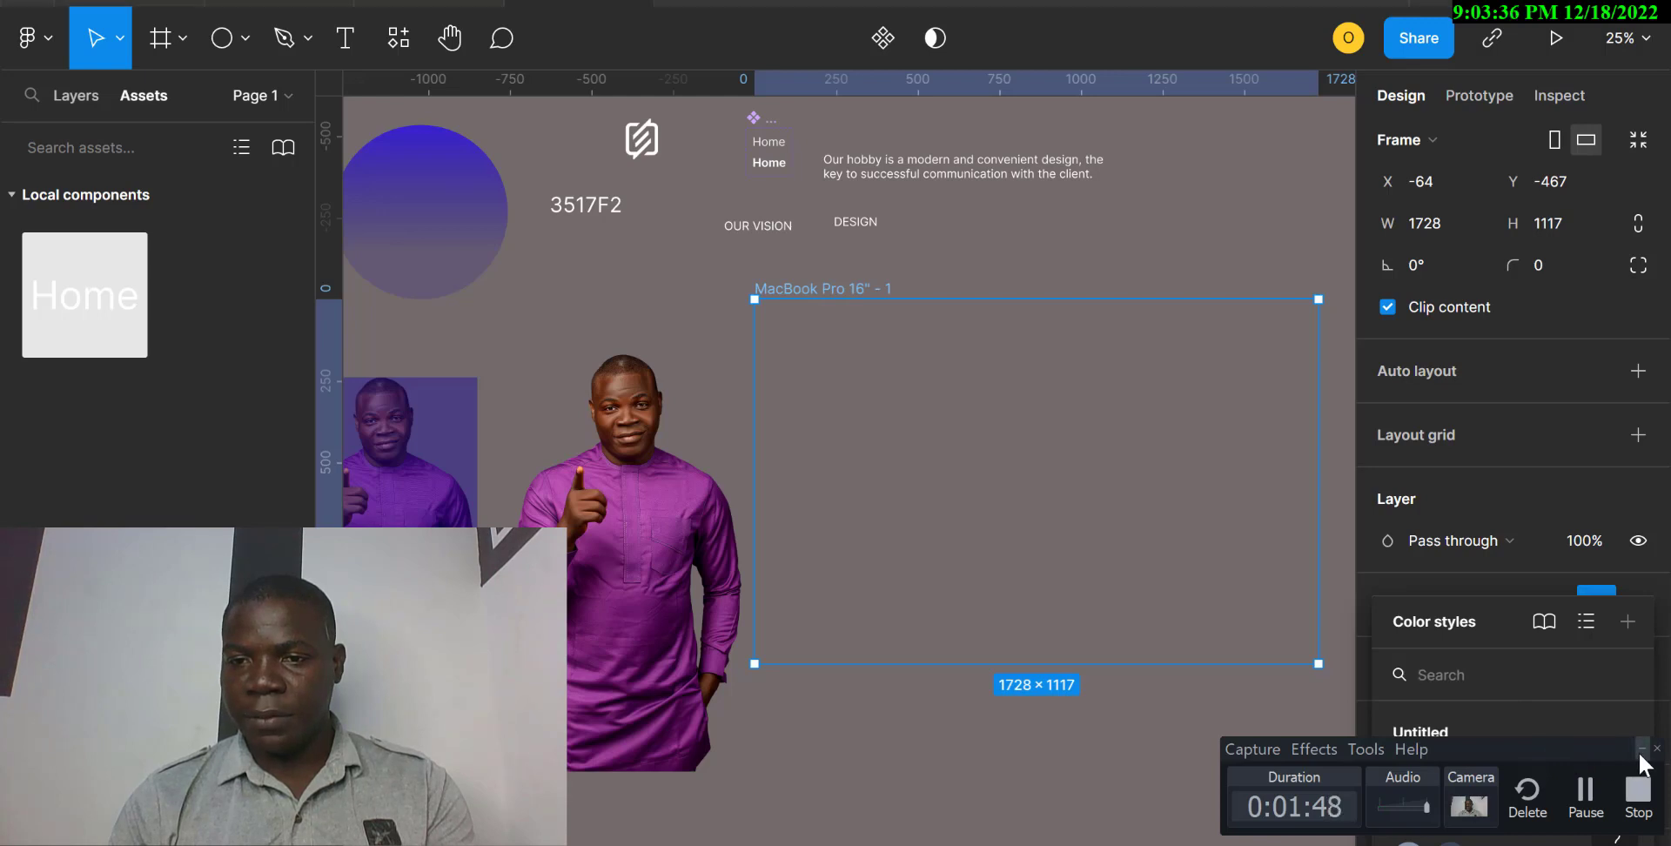
click(1642, 748)
click(1491, 773)
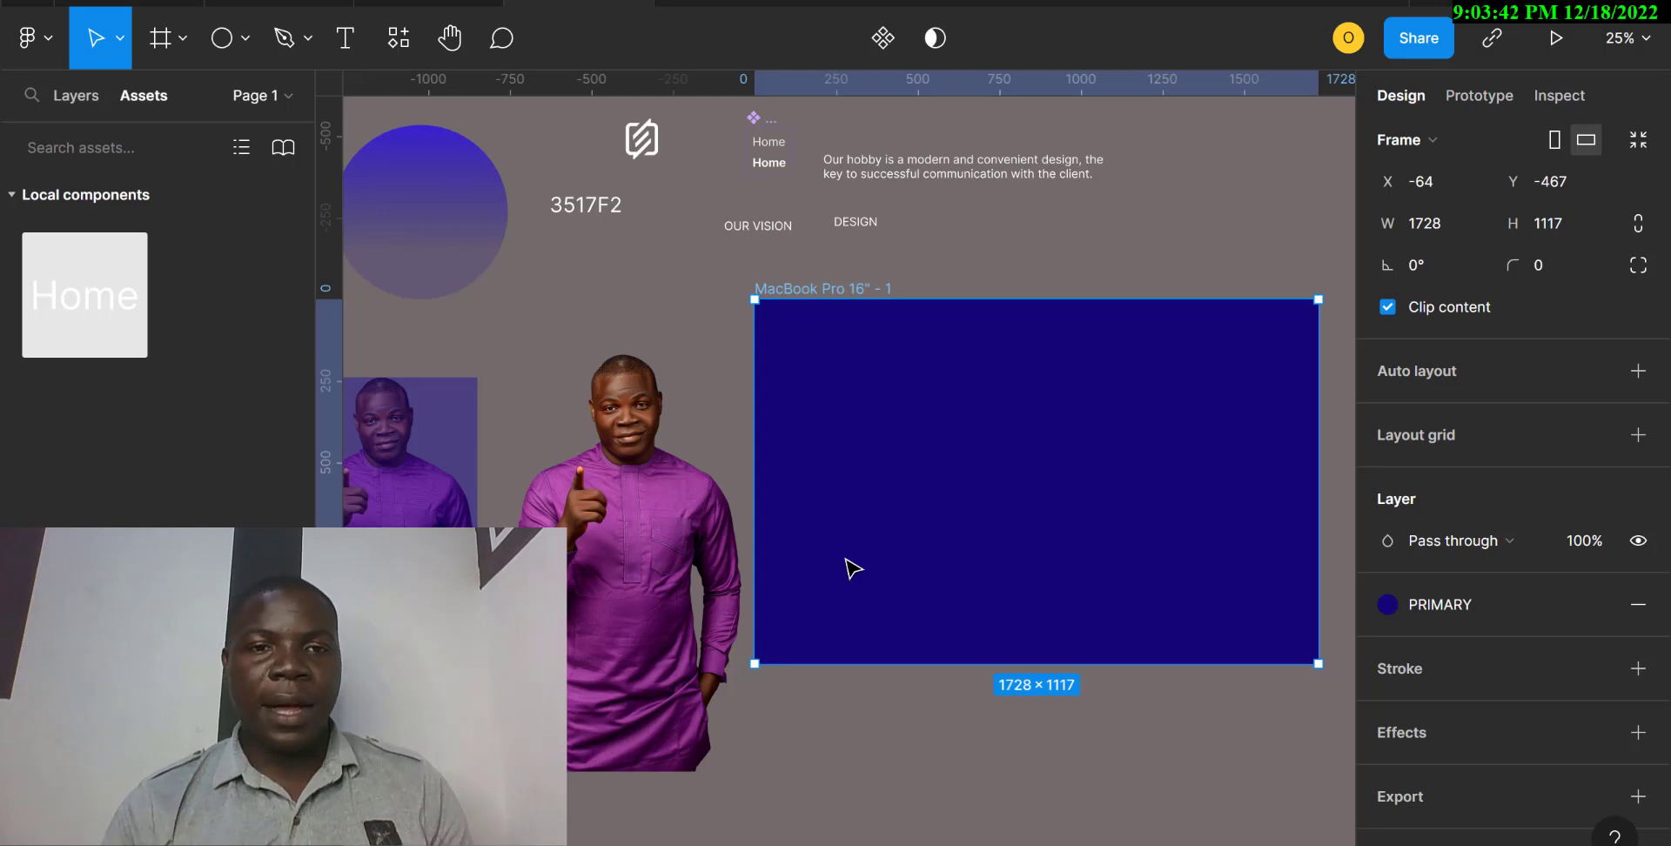
Add a second fill over the untinted portrait image using document color 190694 at 44% opacity.
click(679, 570)
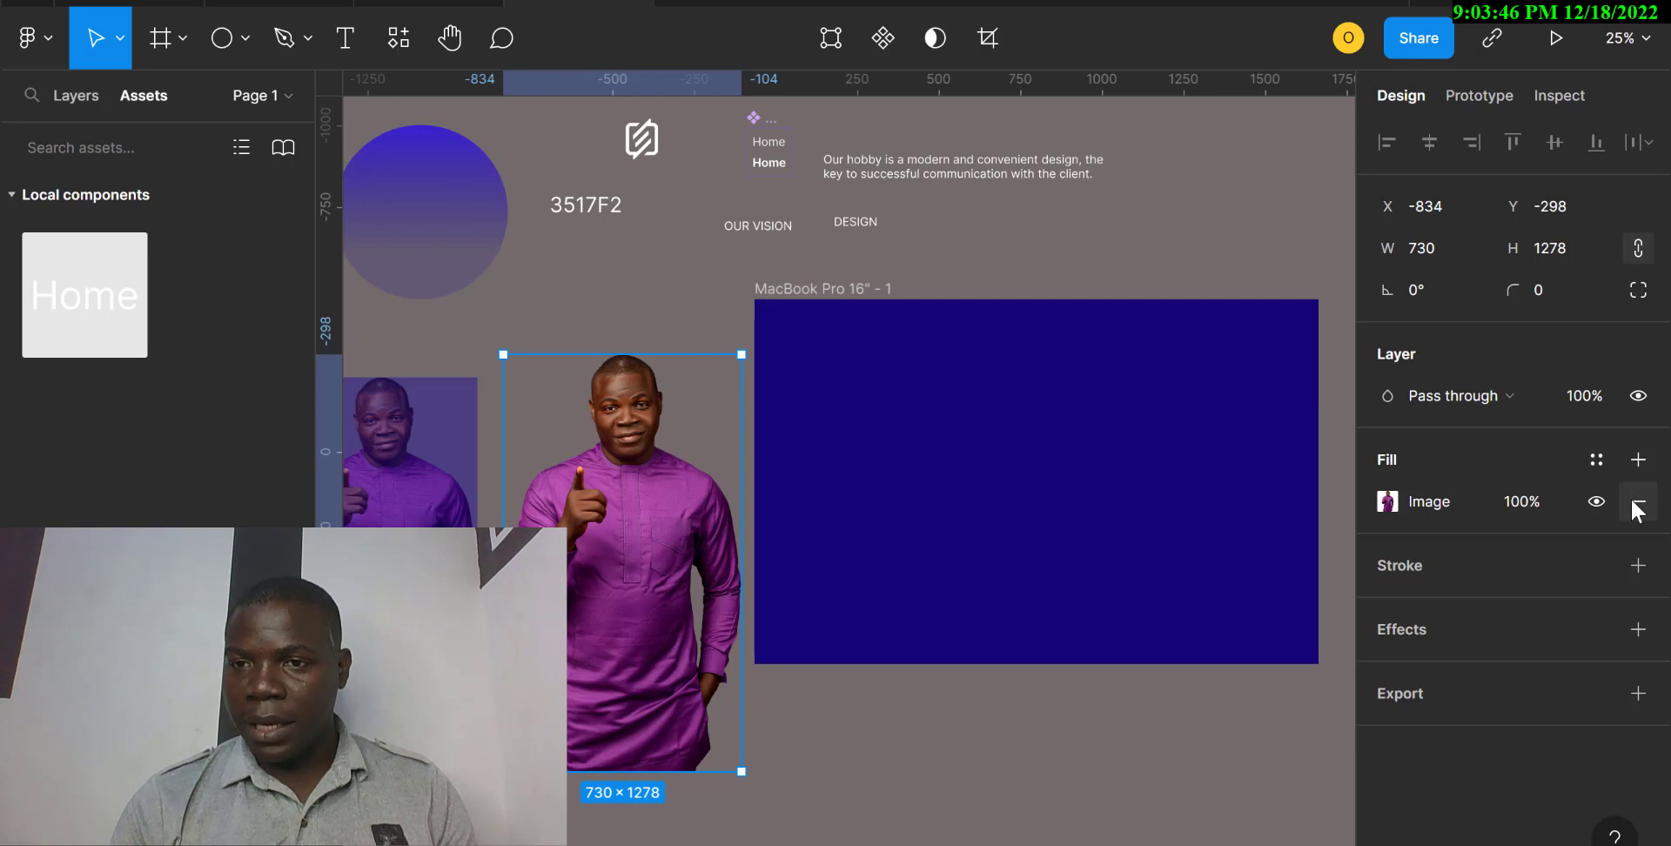
click(1638, 462)
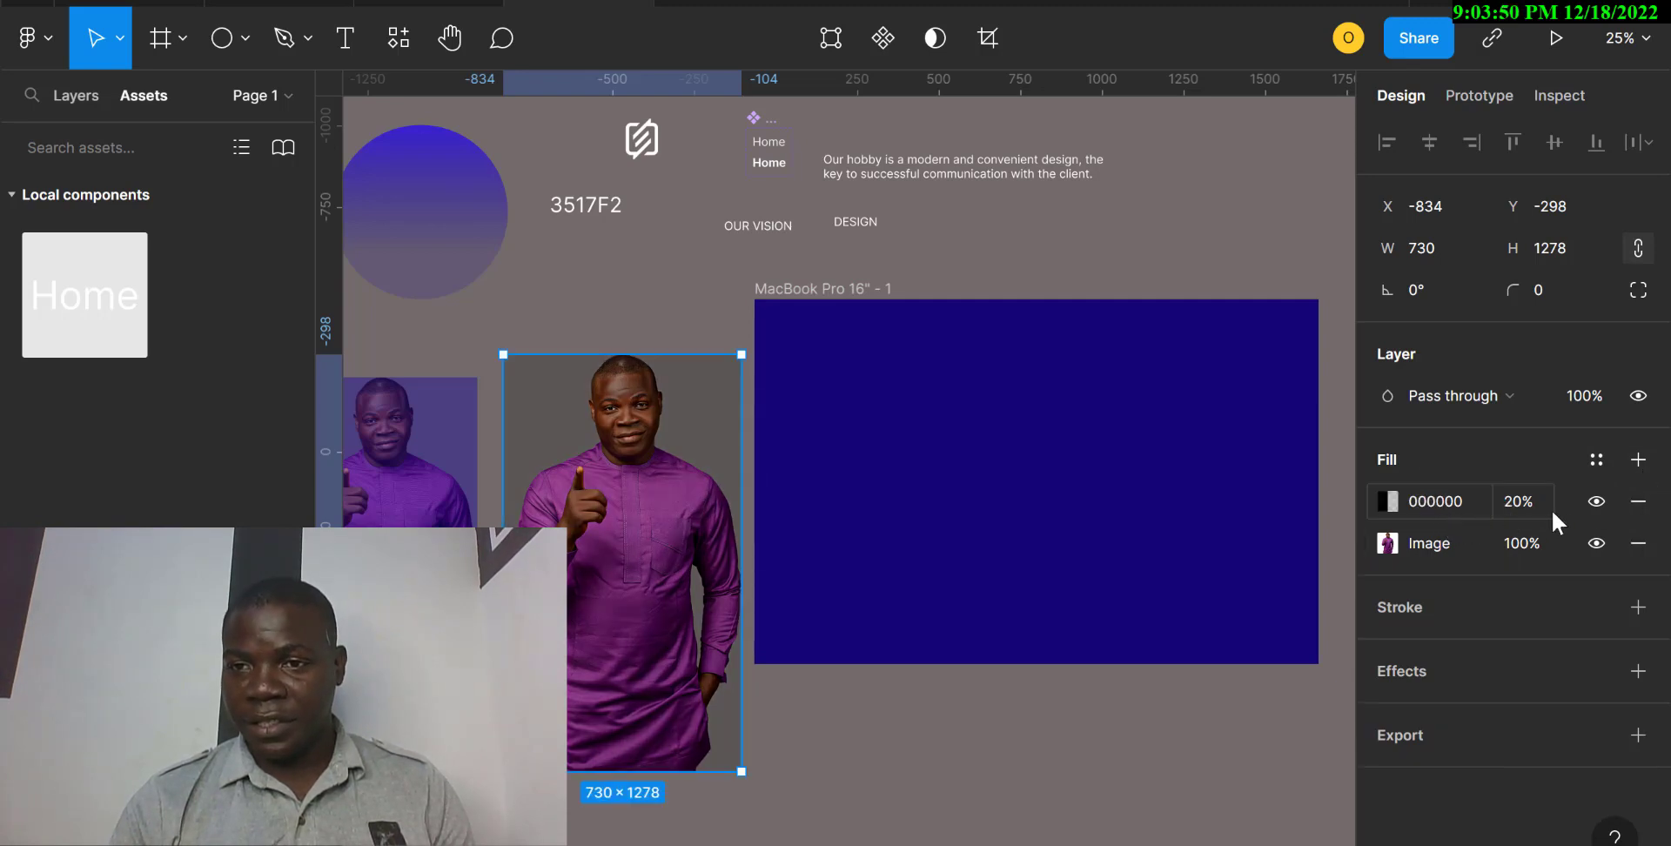
click(1387, 504)
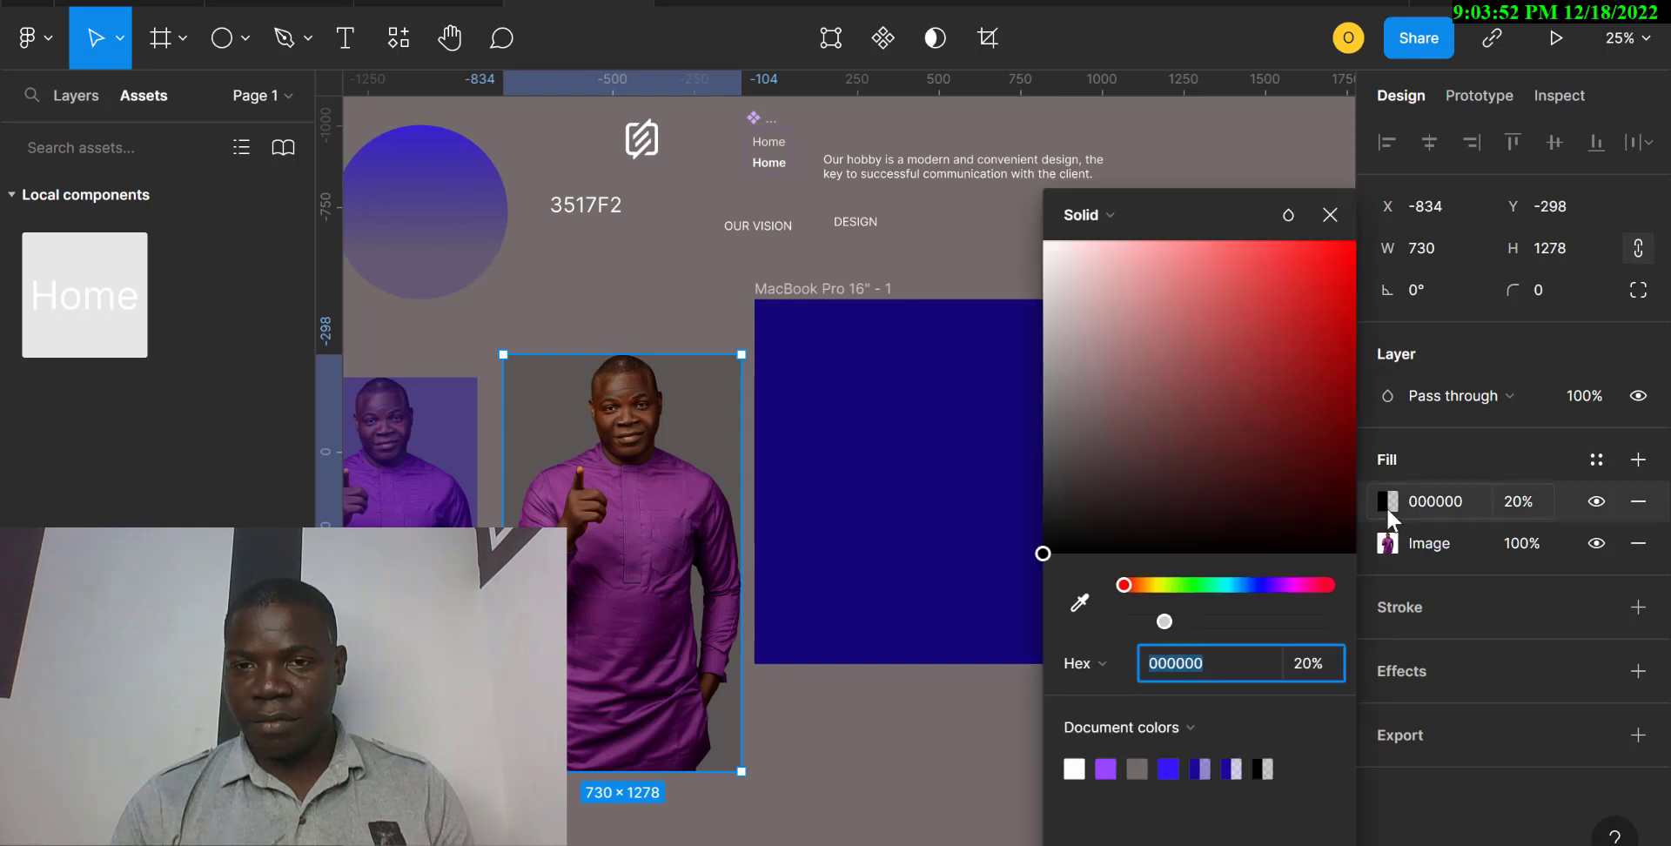
click(1201, 768)
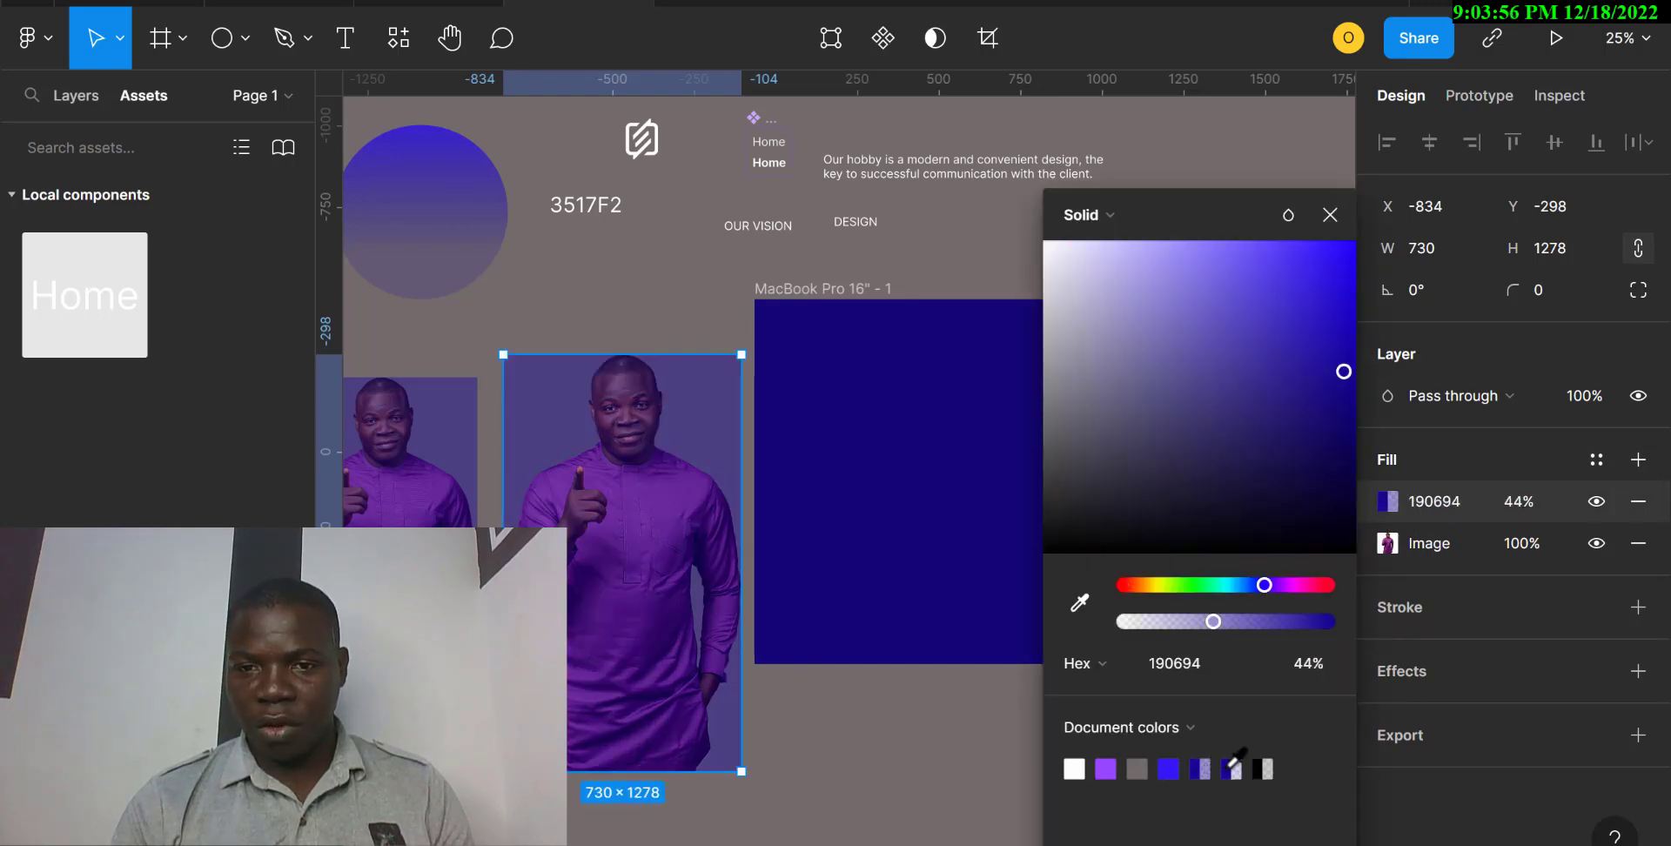
click(1231, 767)
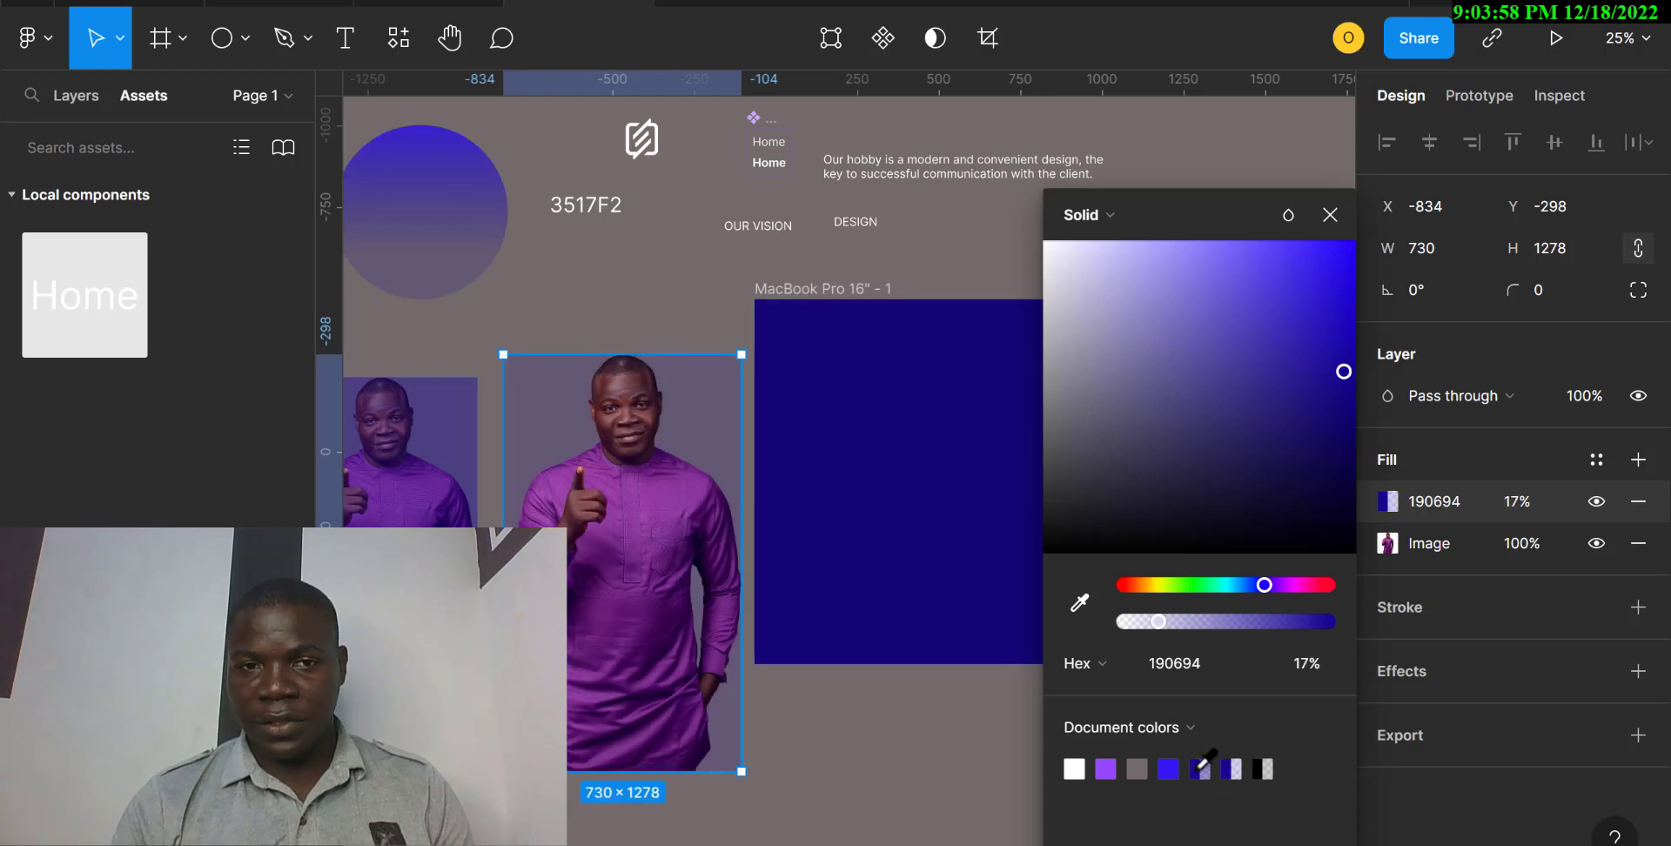
key(ctrl+z)
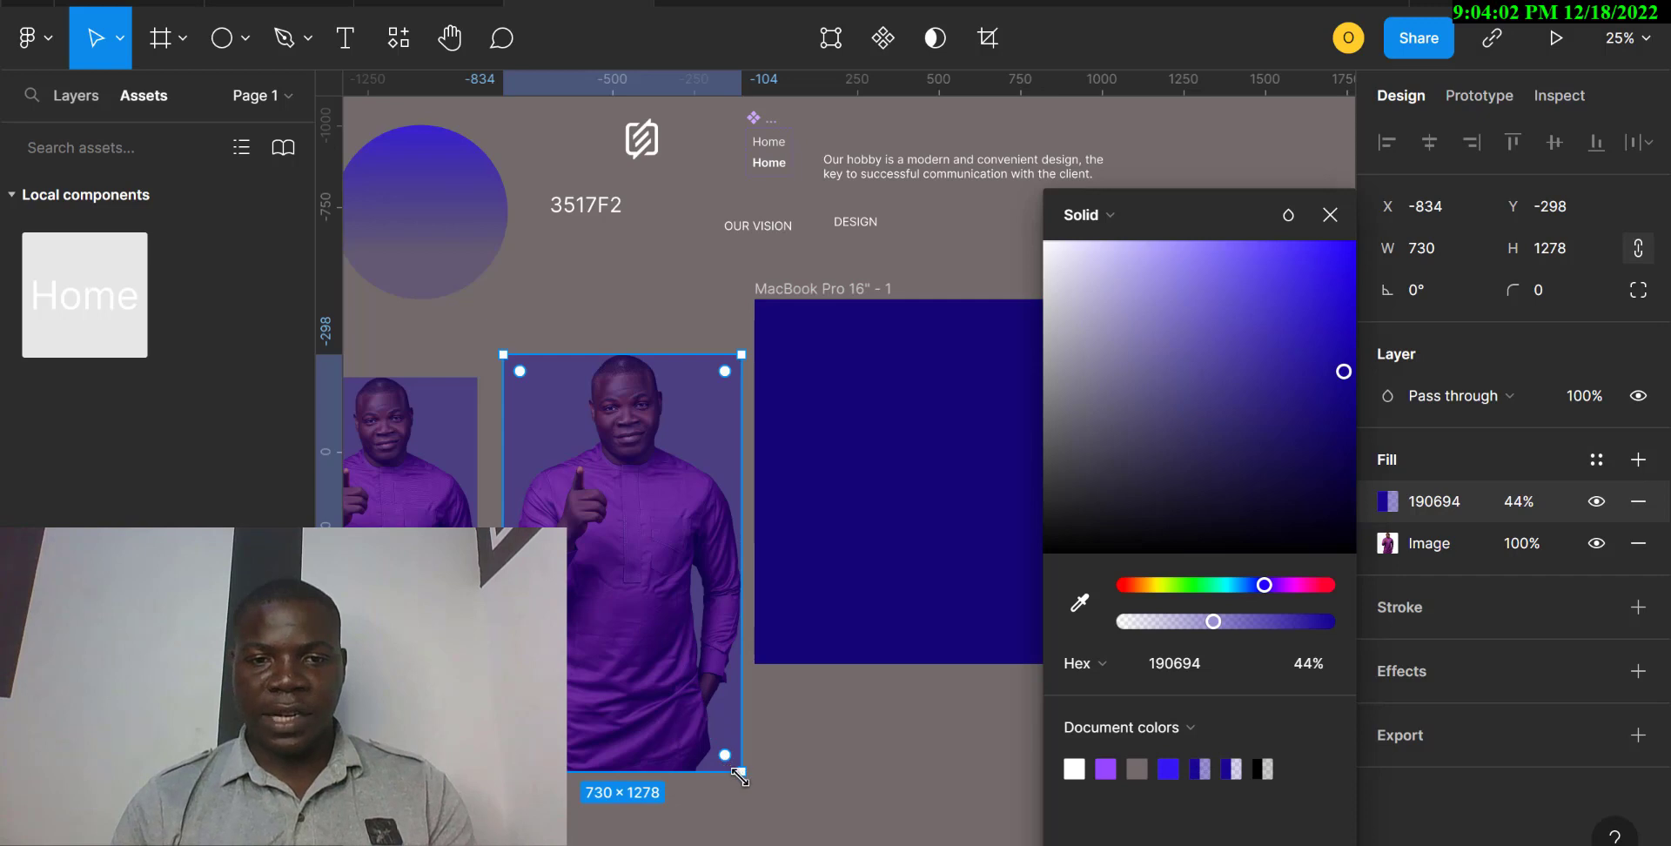
Scale the portrait to about 597 × 1038 directly beside the tinted copy and remove its 190694 overlay fill.
drag(741, 771, 703, 704)
mouse_move(629, 607)
mouse_down()
mouse_move(597, 638)
mouse_move(604, 620)
mouse_up()
drag(675, 723, 672, 716)
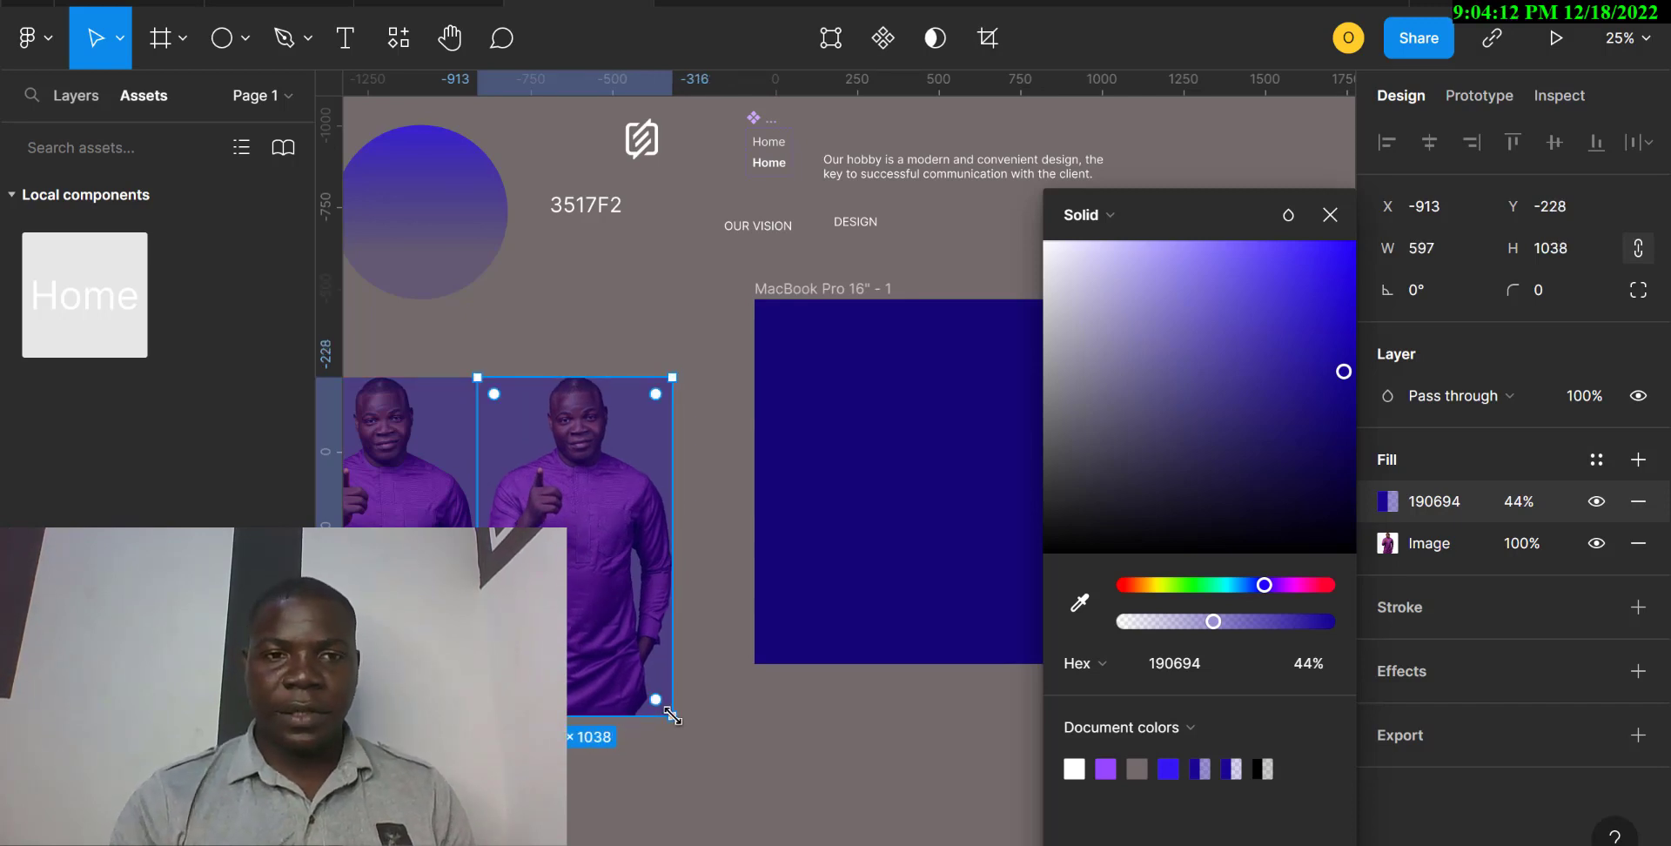
key(Delete)
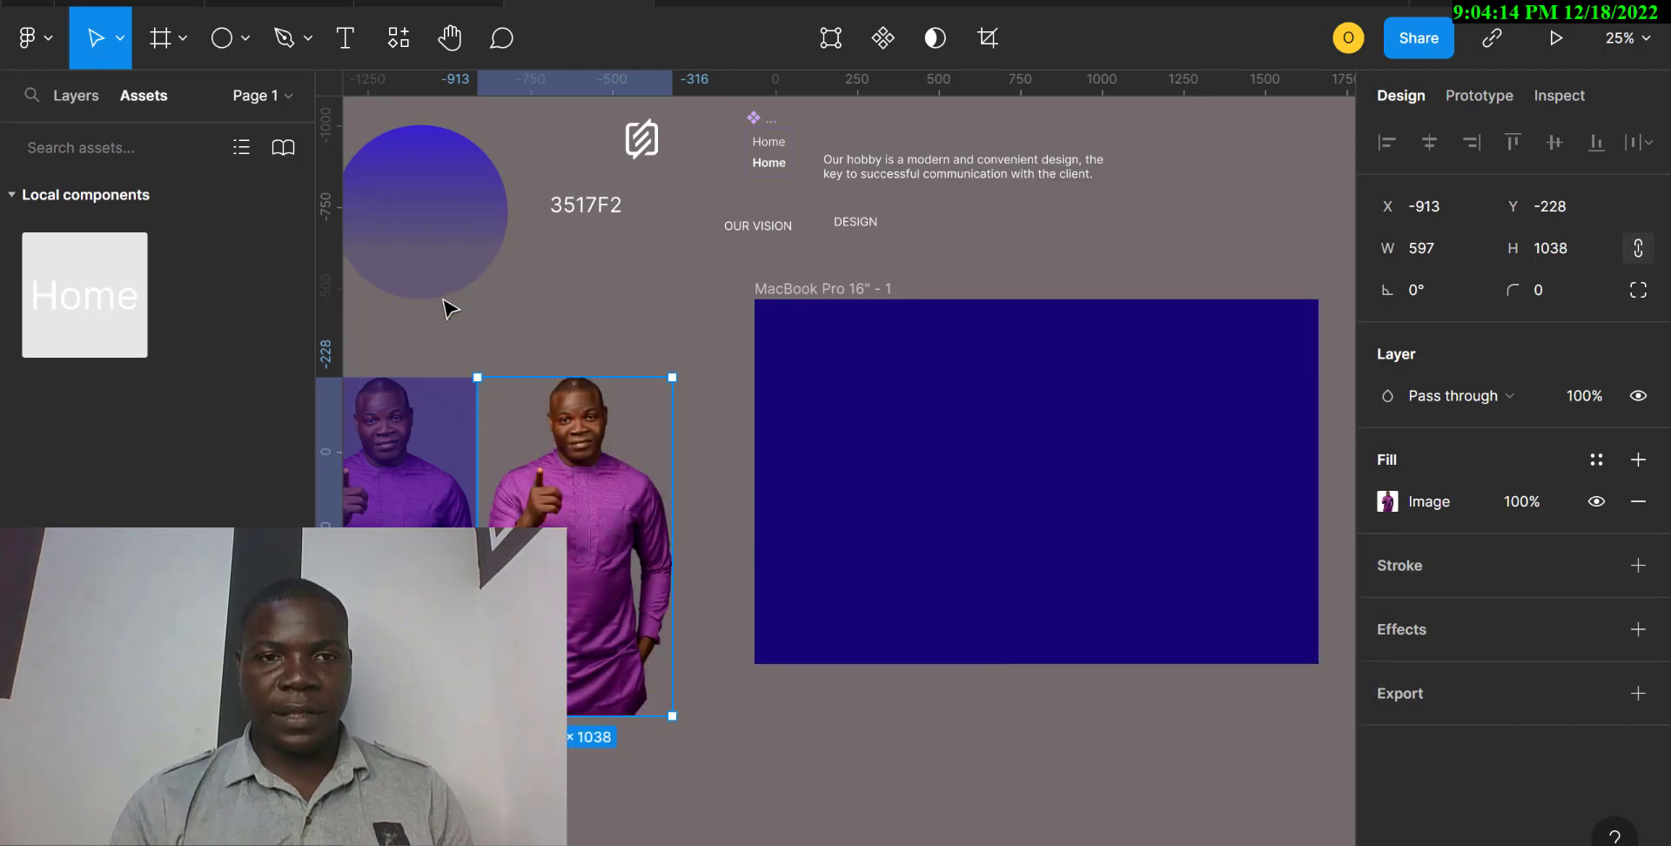
Draw a circle about 601 × 601 and place it in the blue frame's lower-right area at about X 783, Y 411.
click(459, 244)
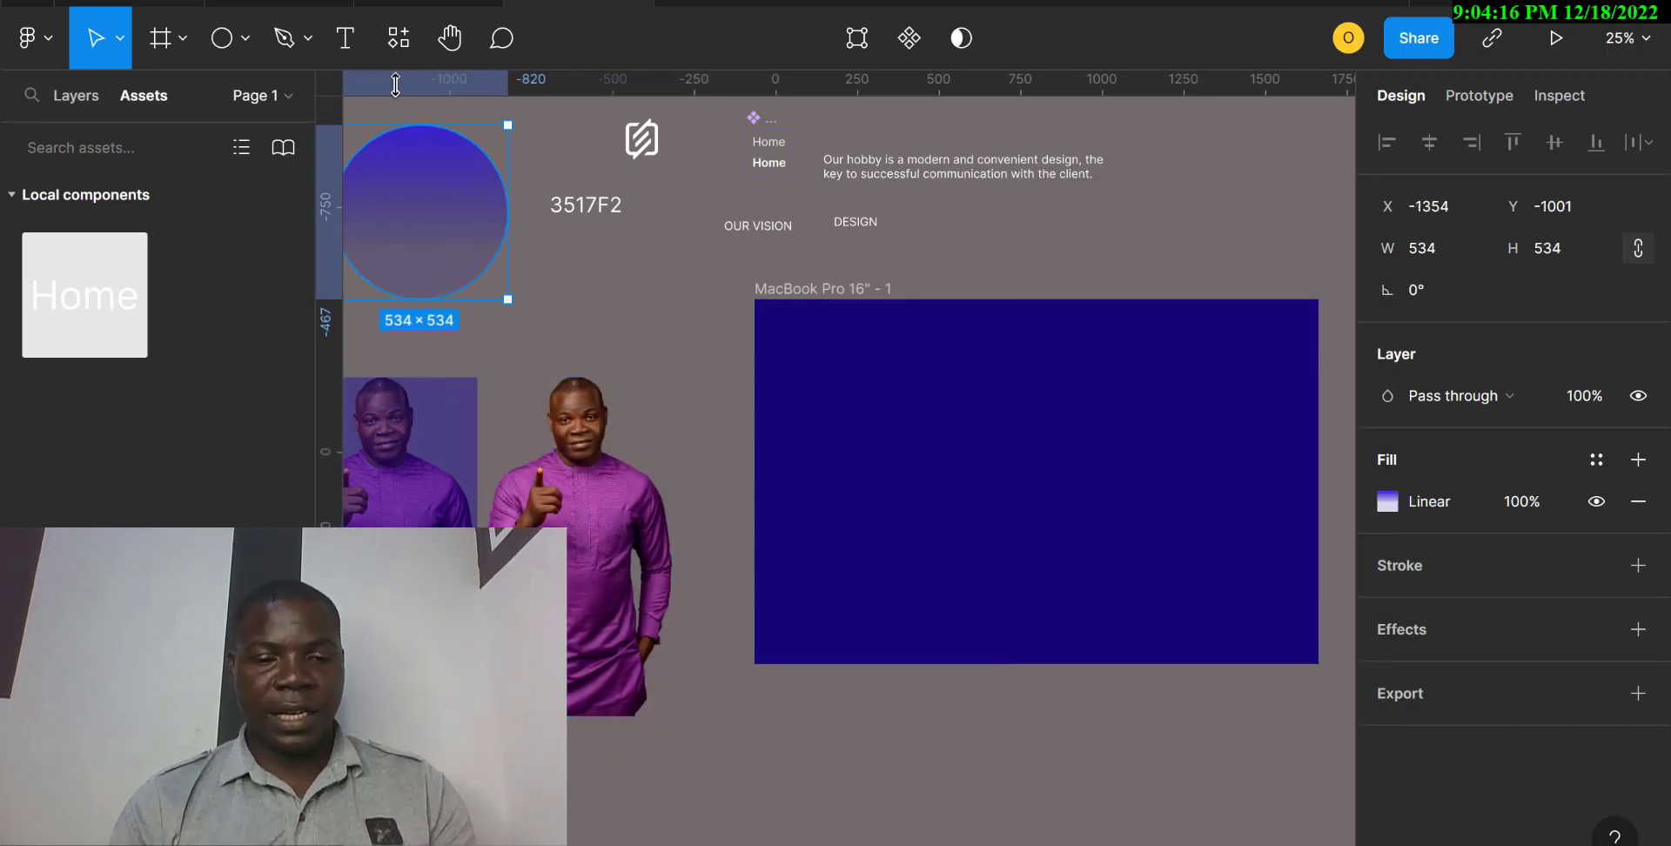
click(222, 41)
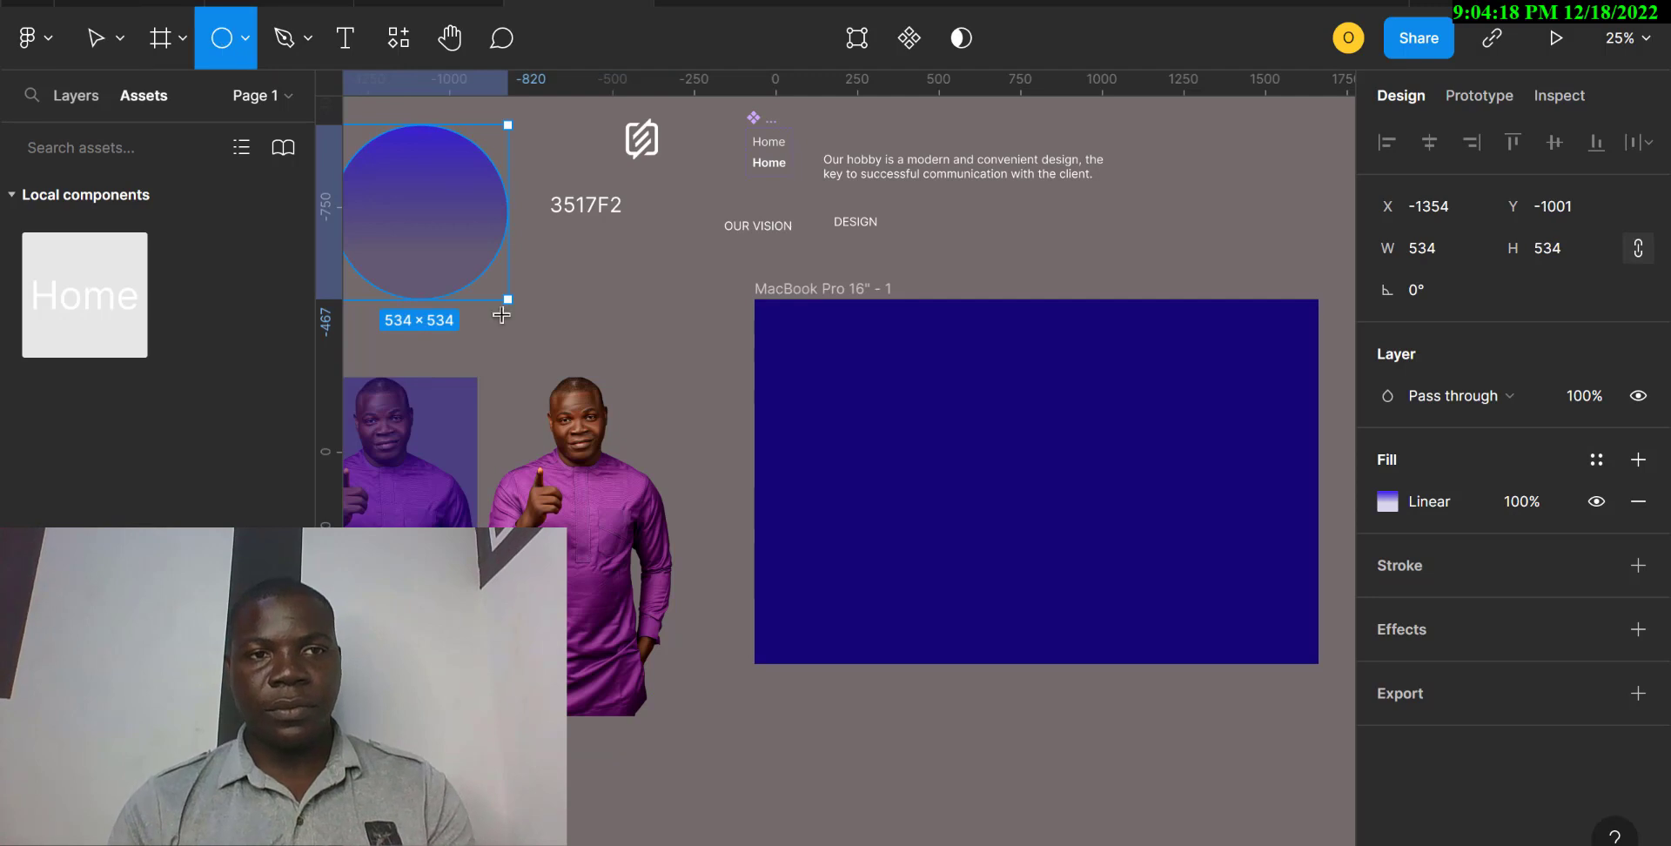
drag(757, 526, 955, 697)
drag(865, 603, 1116, 514)
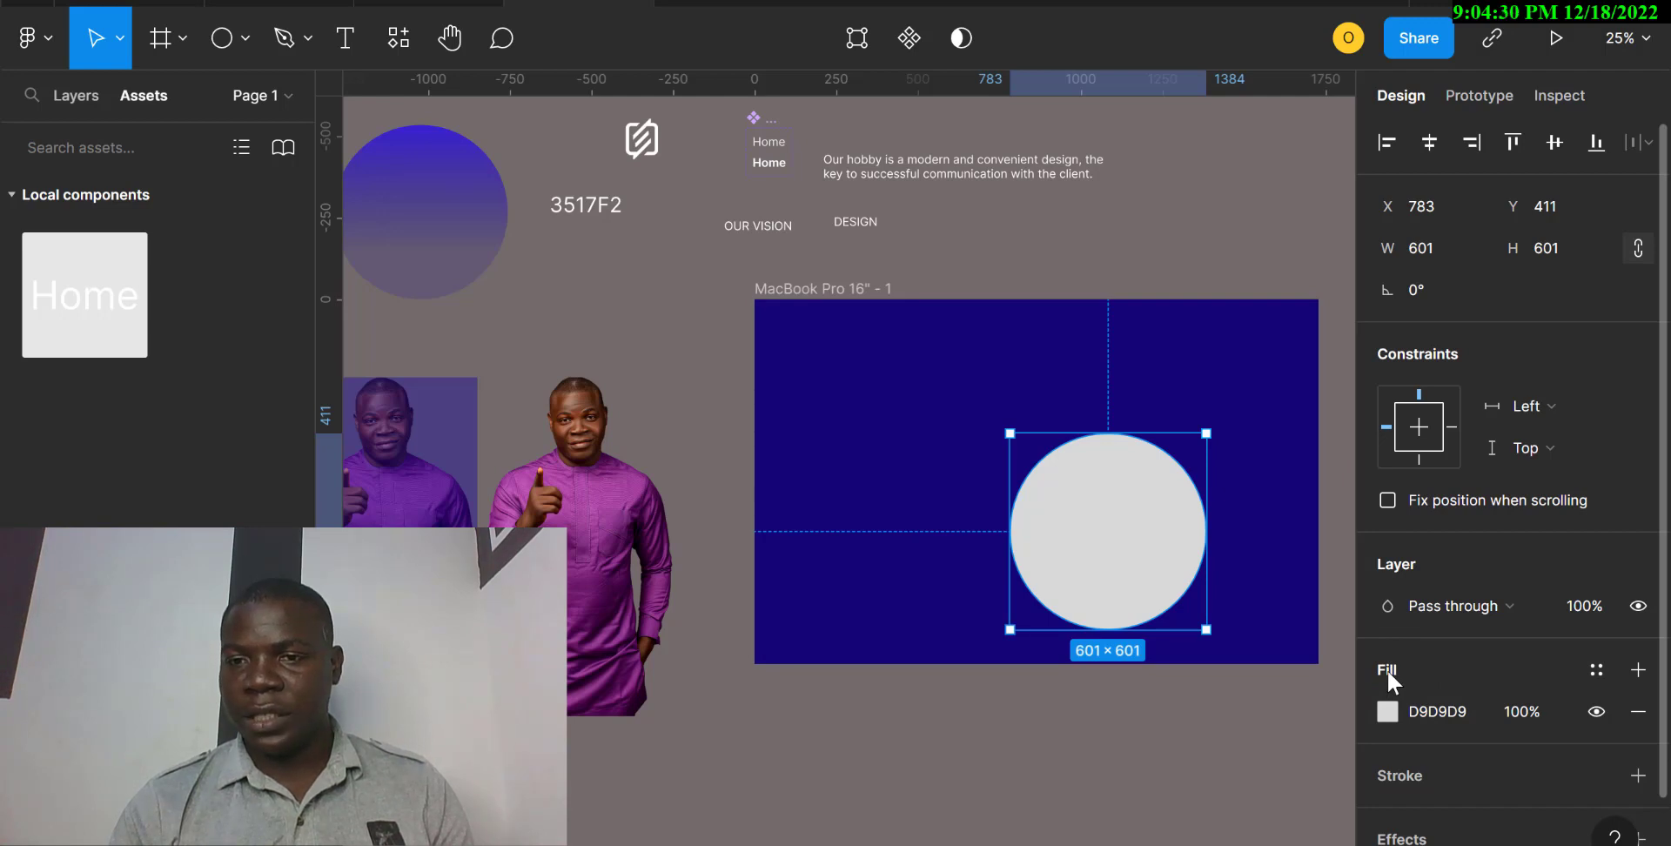
Change the circle's fill to a linear gradient and set its first color stop to 3517F2.
click(1388, 712)
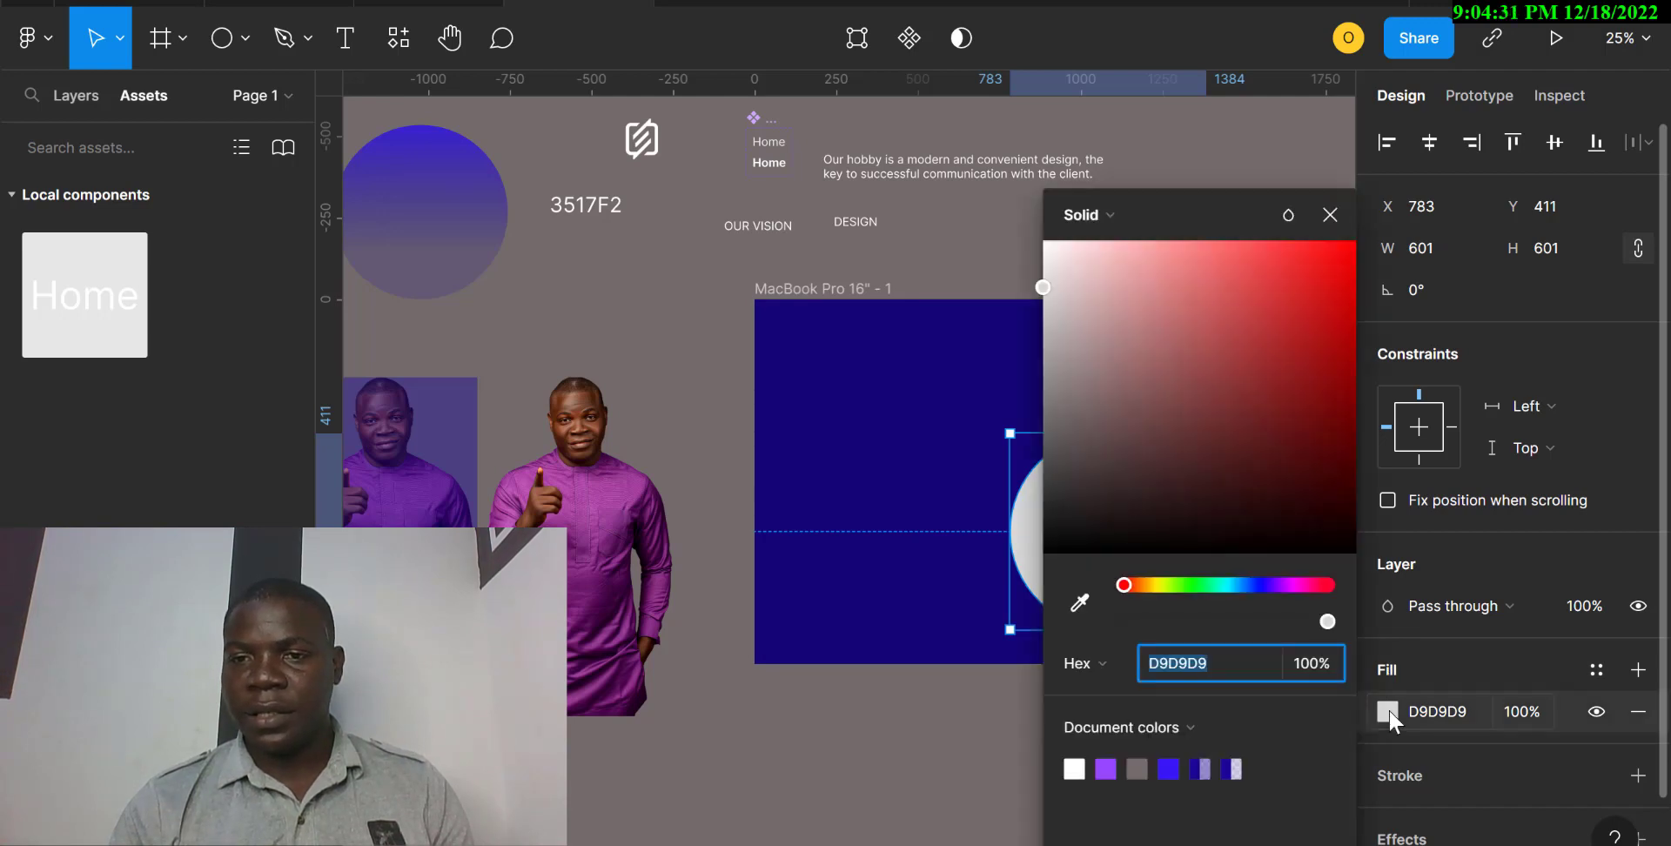
click(1112, 214)
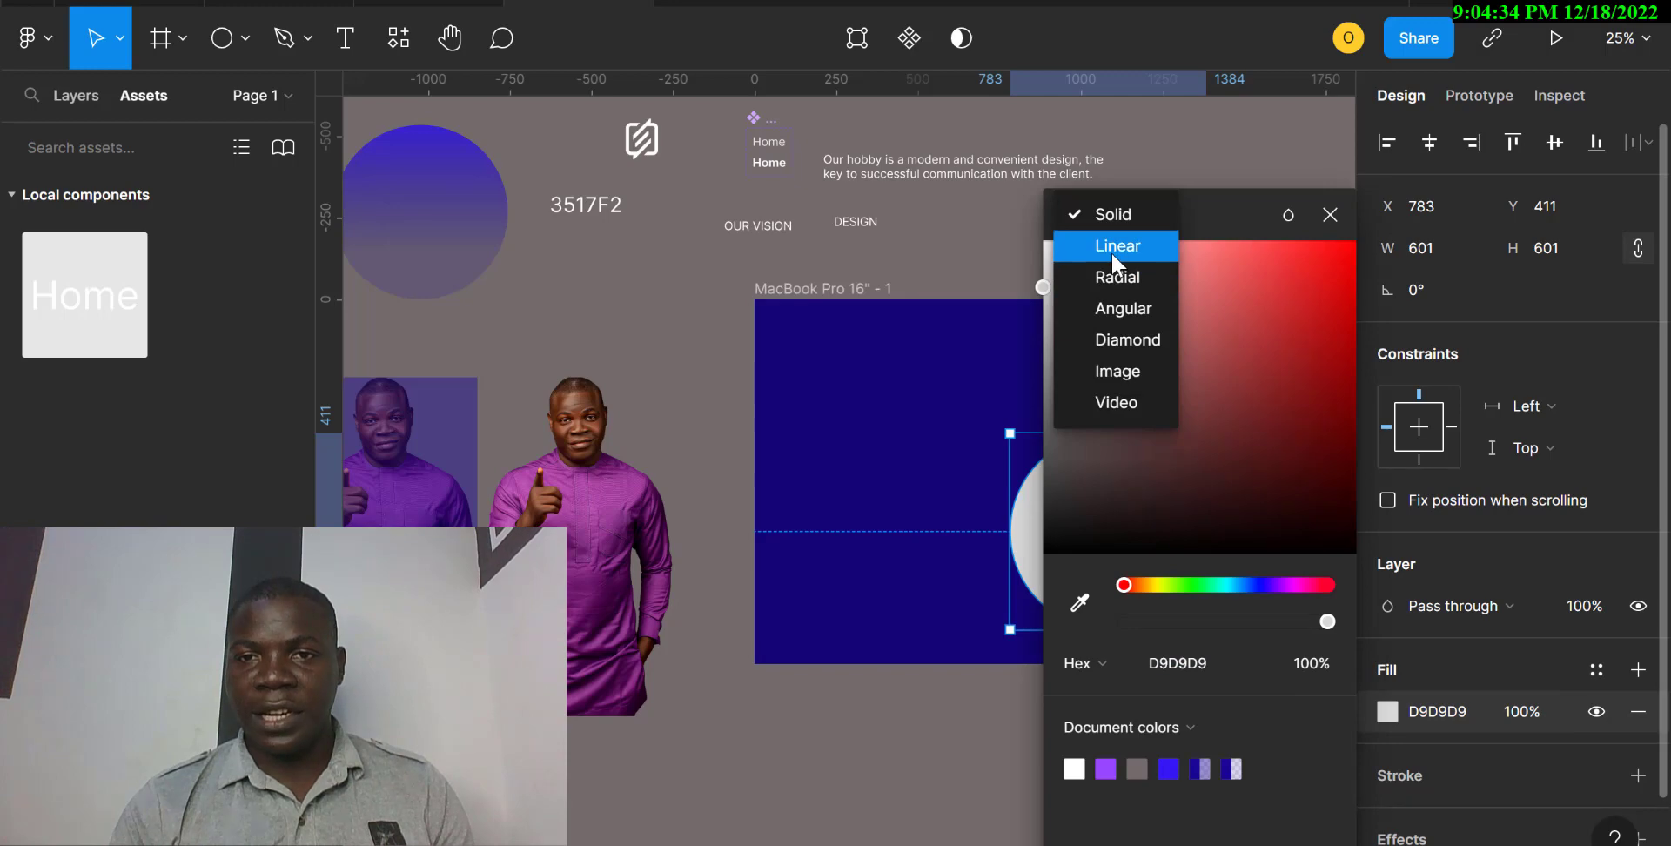
click(1111, 252)
scroll(934, 481, right, 3)
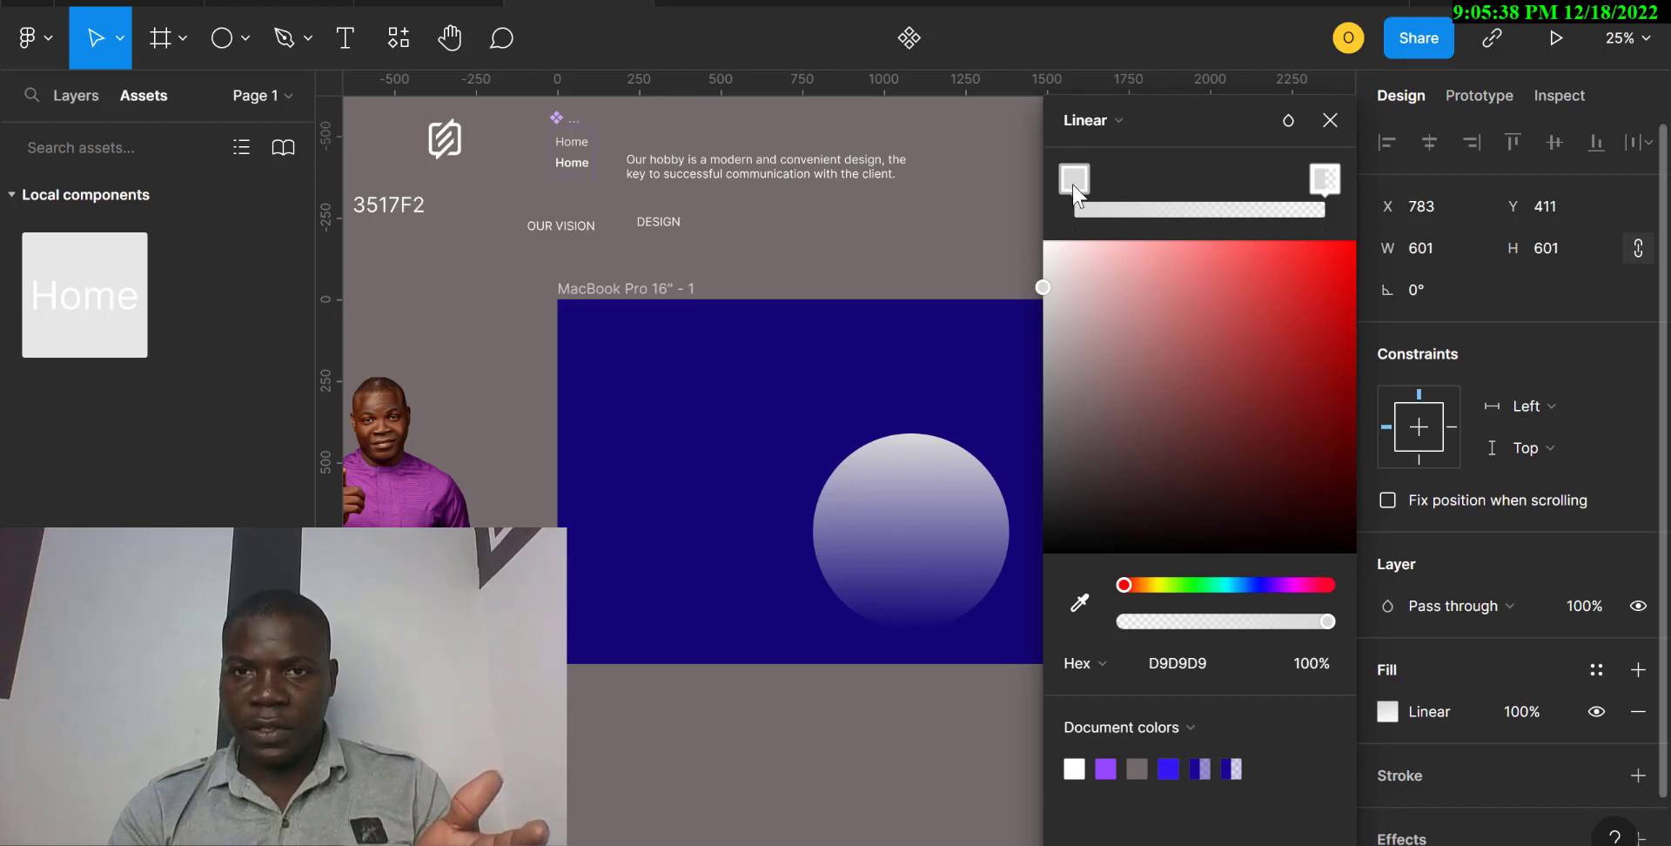
click(1201, 650)
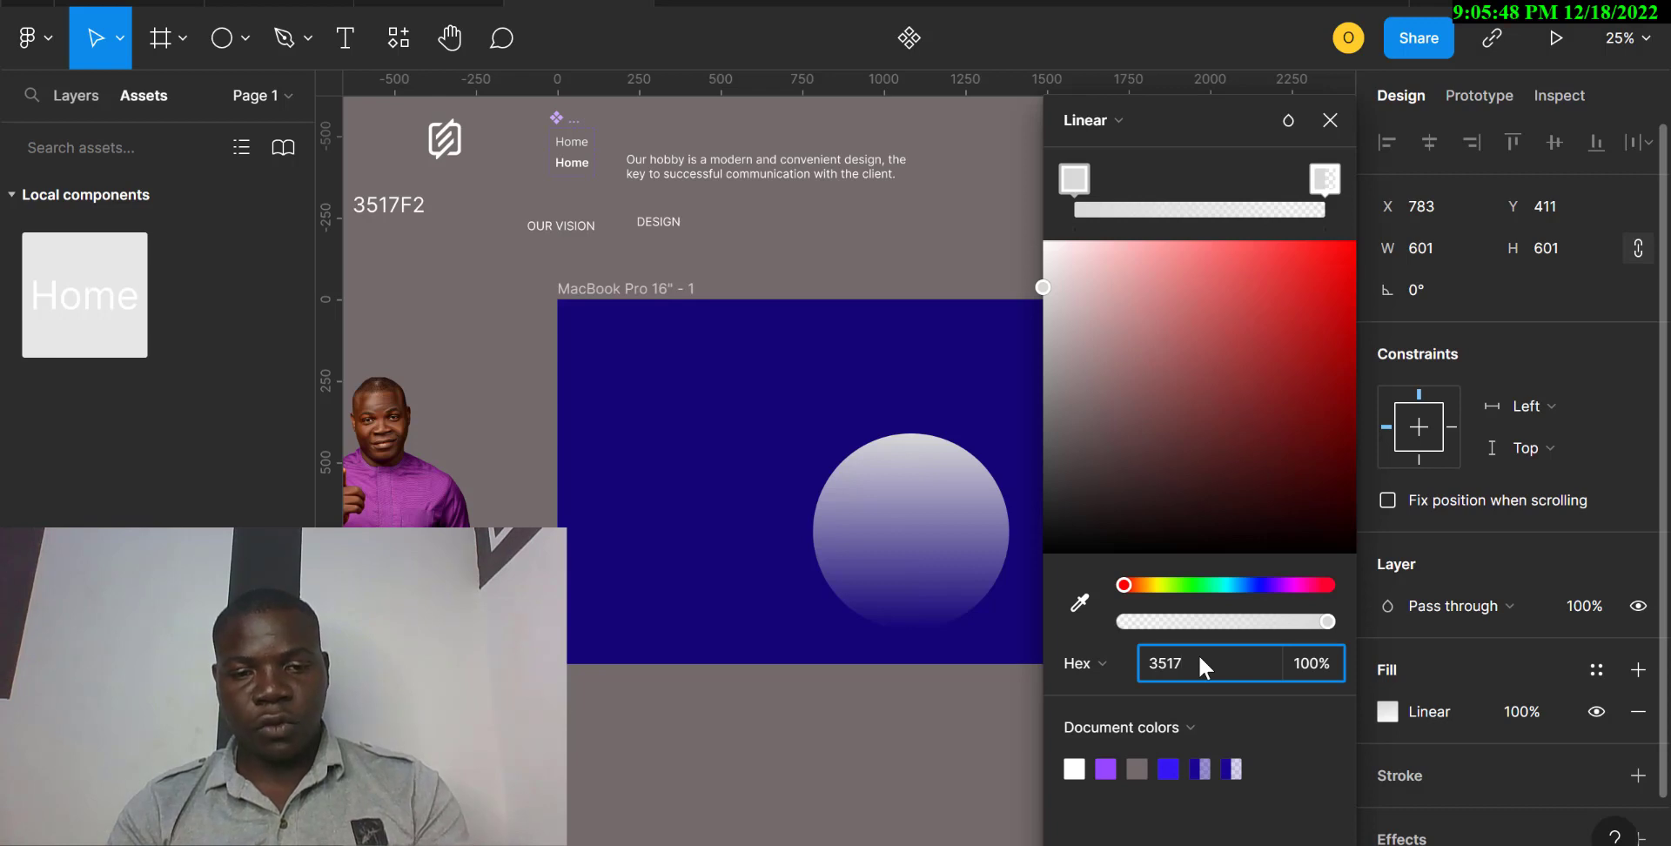
key(Return)
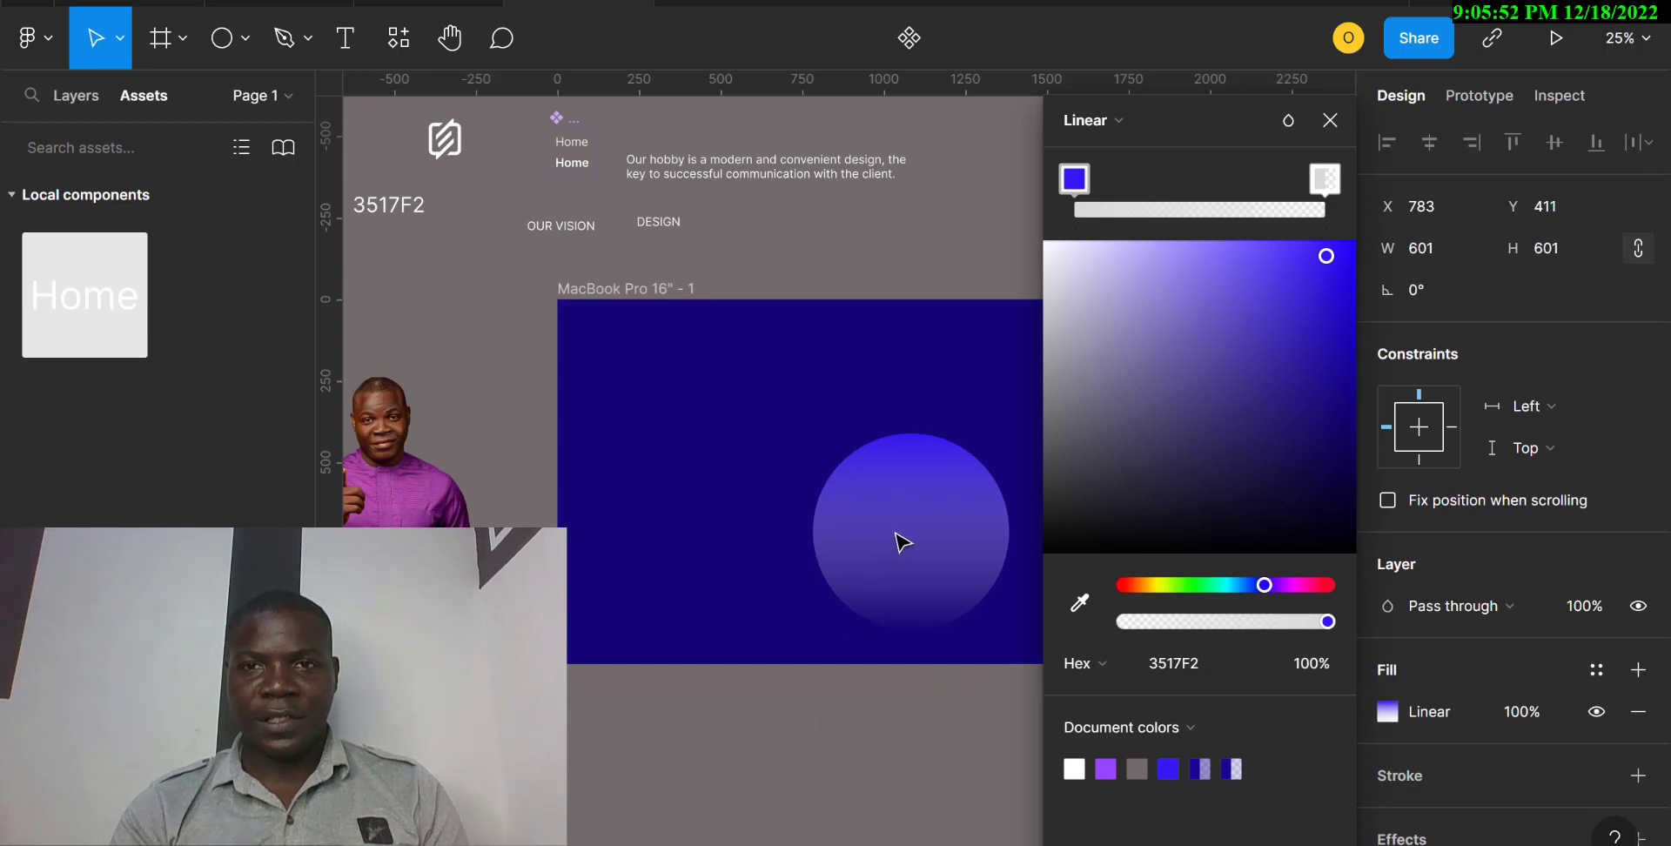
Set the gradient's end stop to document color 726C6C with 0% opacity.
click(1325, 181)
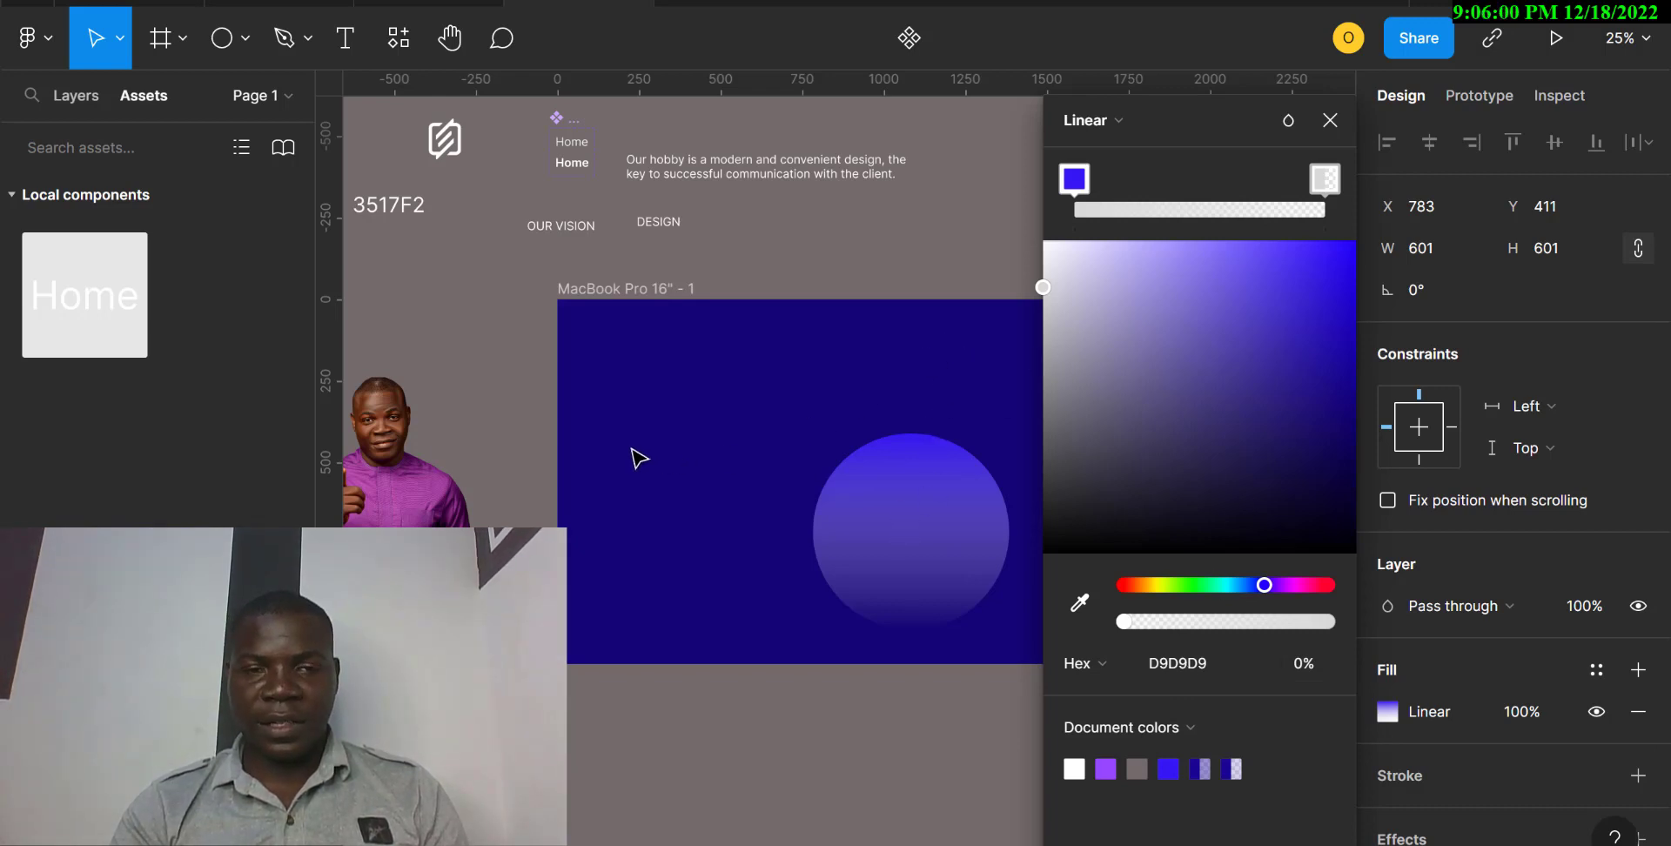
scroll(636, 455, left, 5)
scroll(635, 454, right, 5)
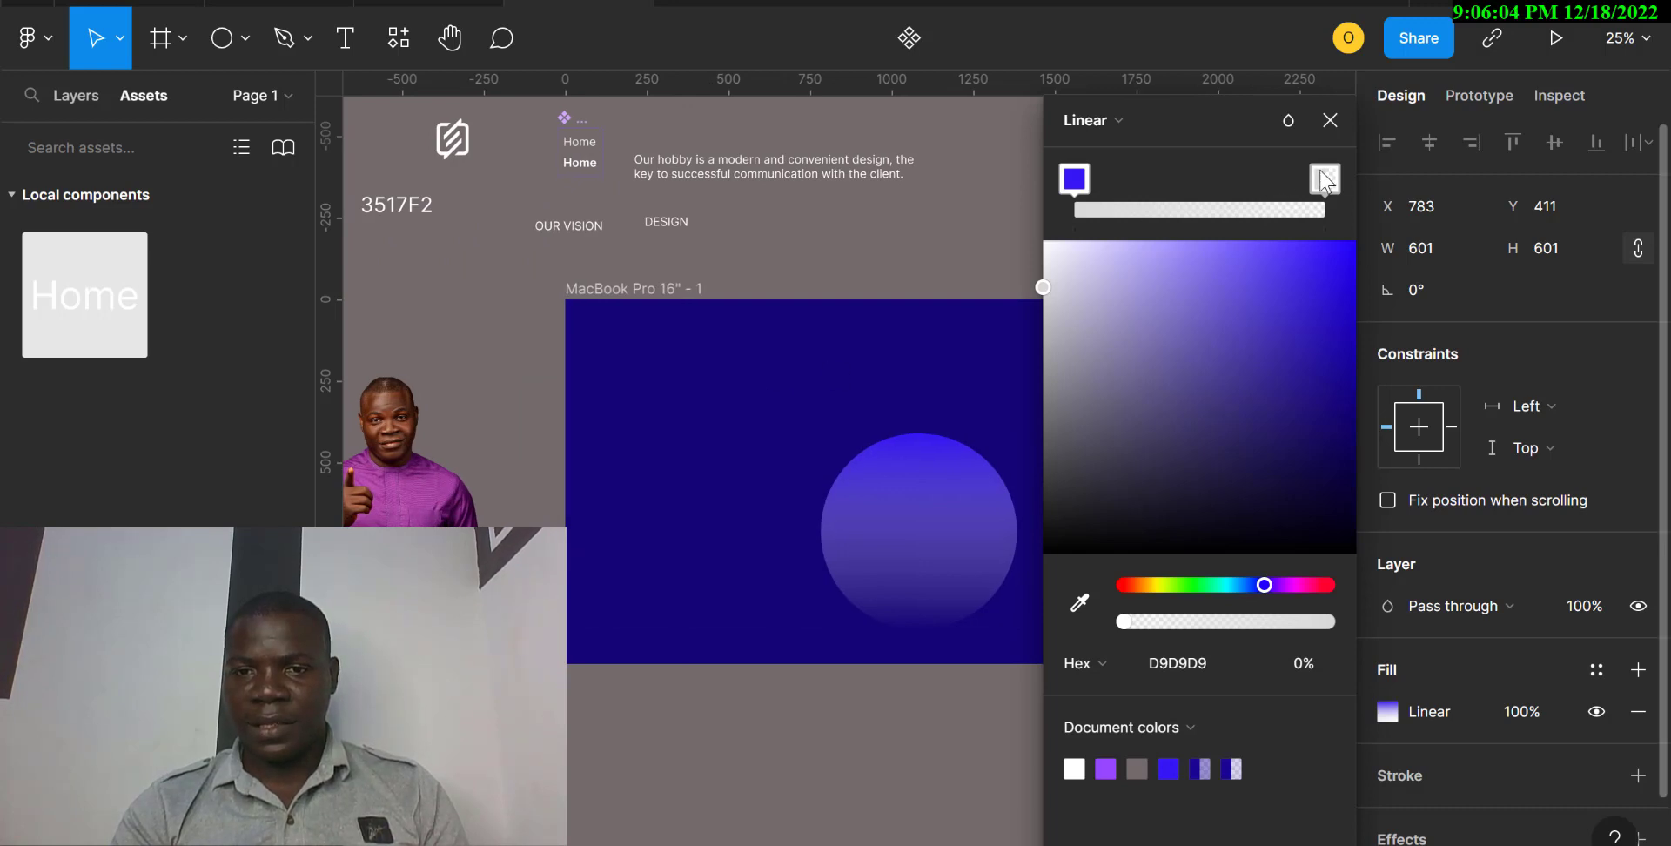
click(1136, 768)
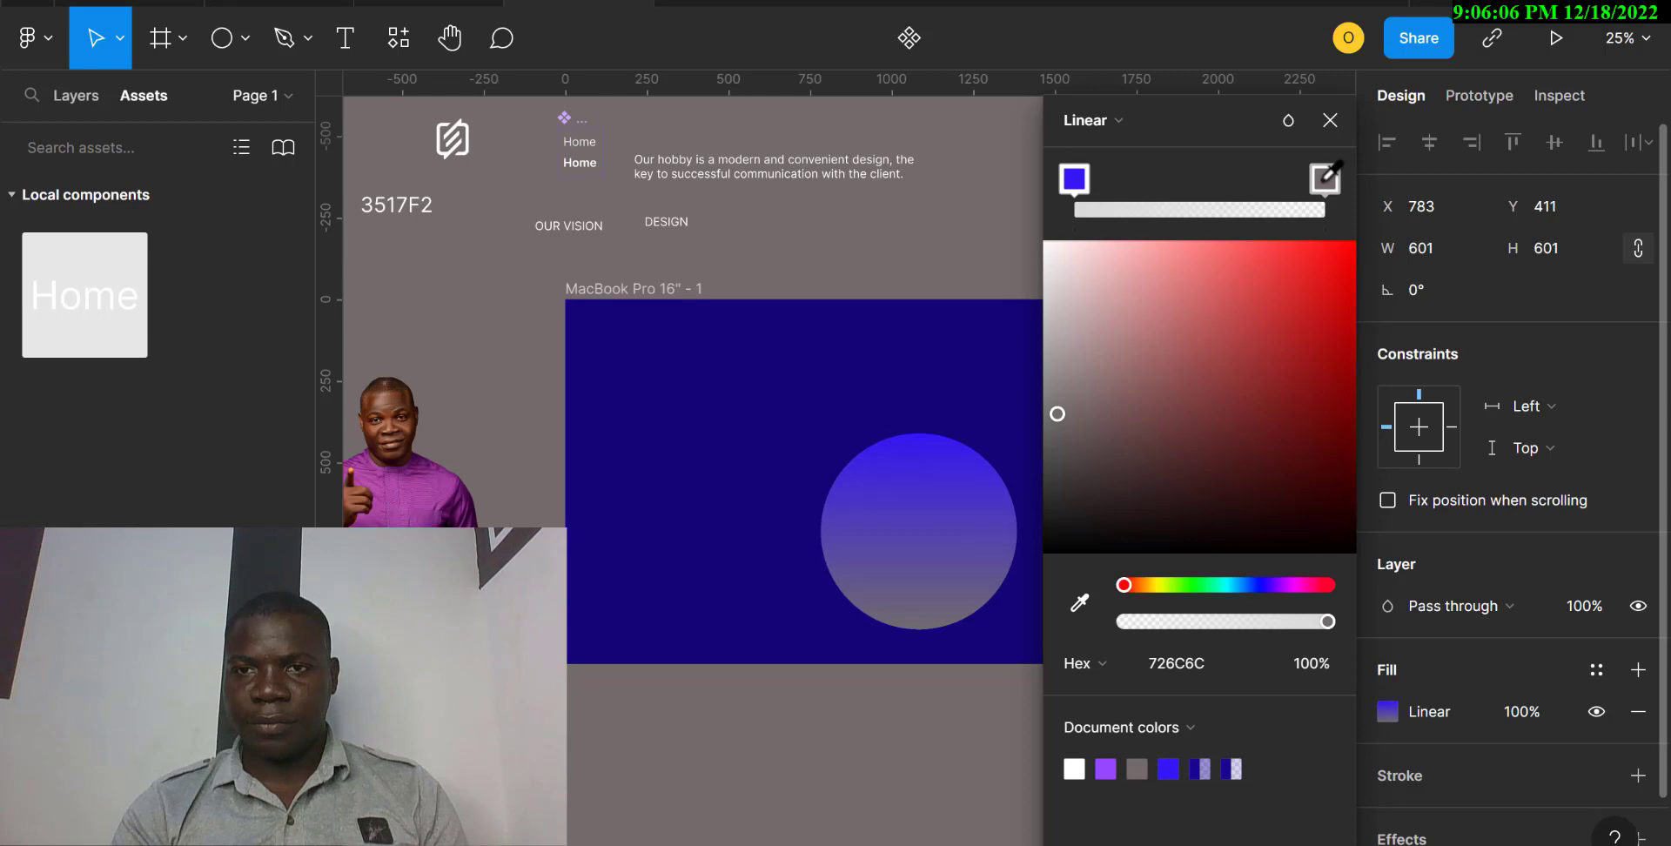
click(1151, 626)
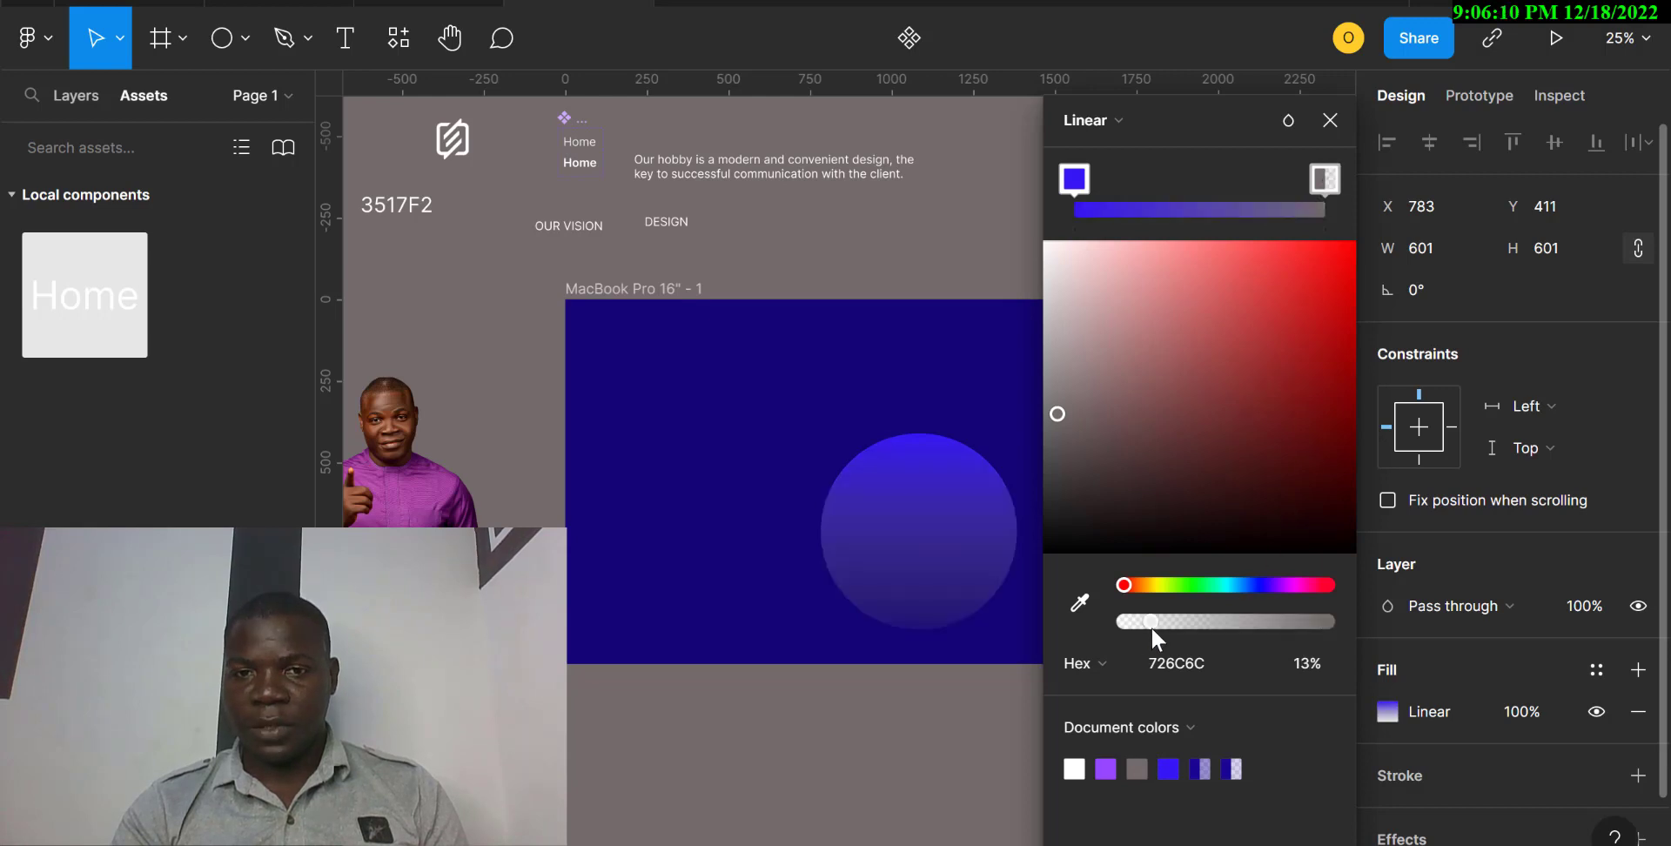
drag(1150, 627, 1114, 627)
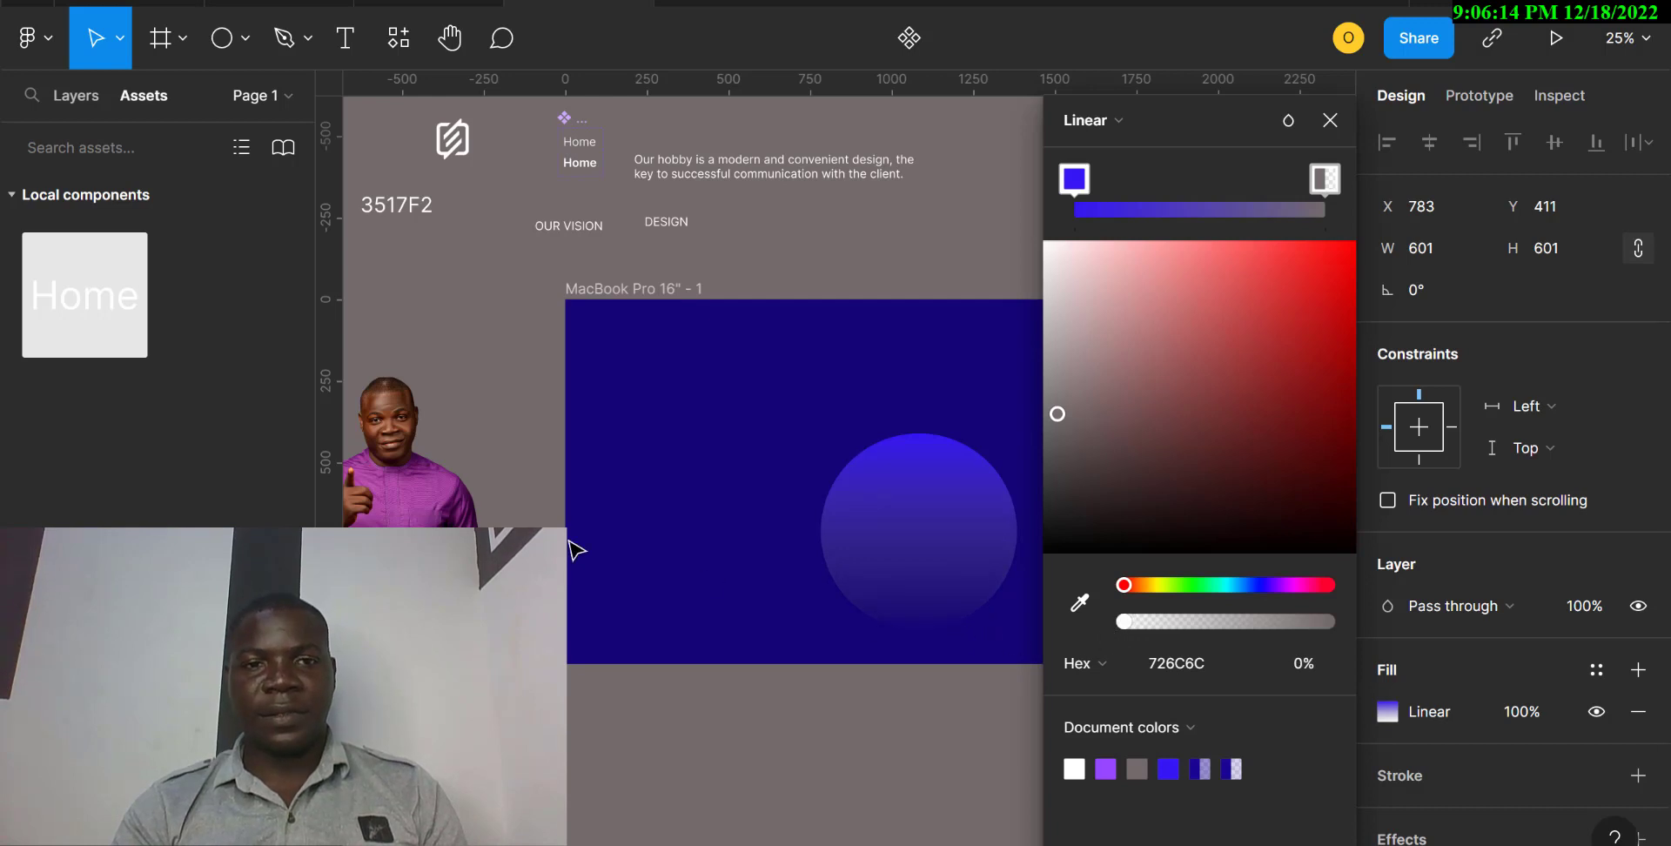
Finish editing the gradient and move the circle to the blue frame's upper-right area at about X 927, Y -310.
scroll(576, 549, left, 3)
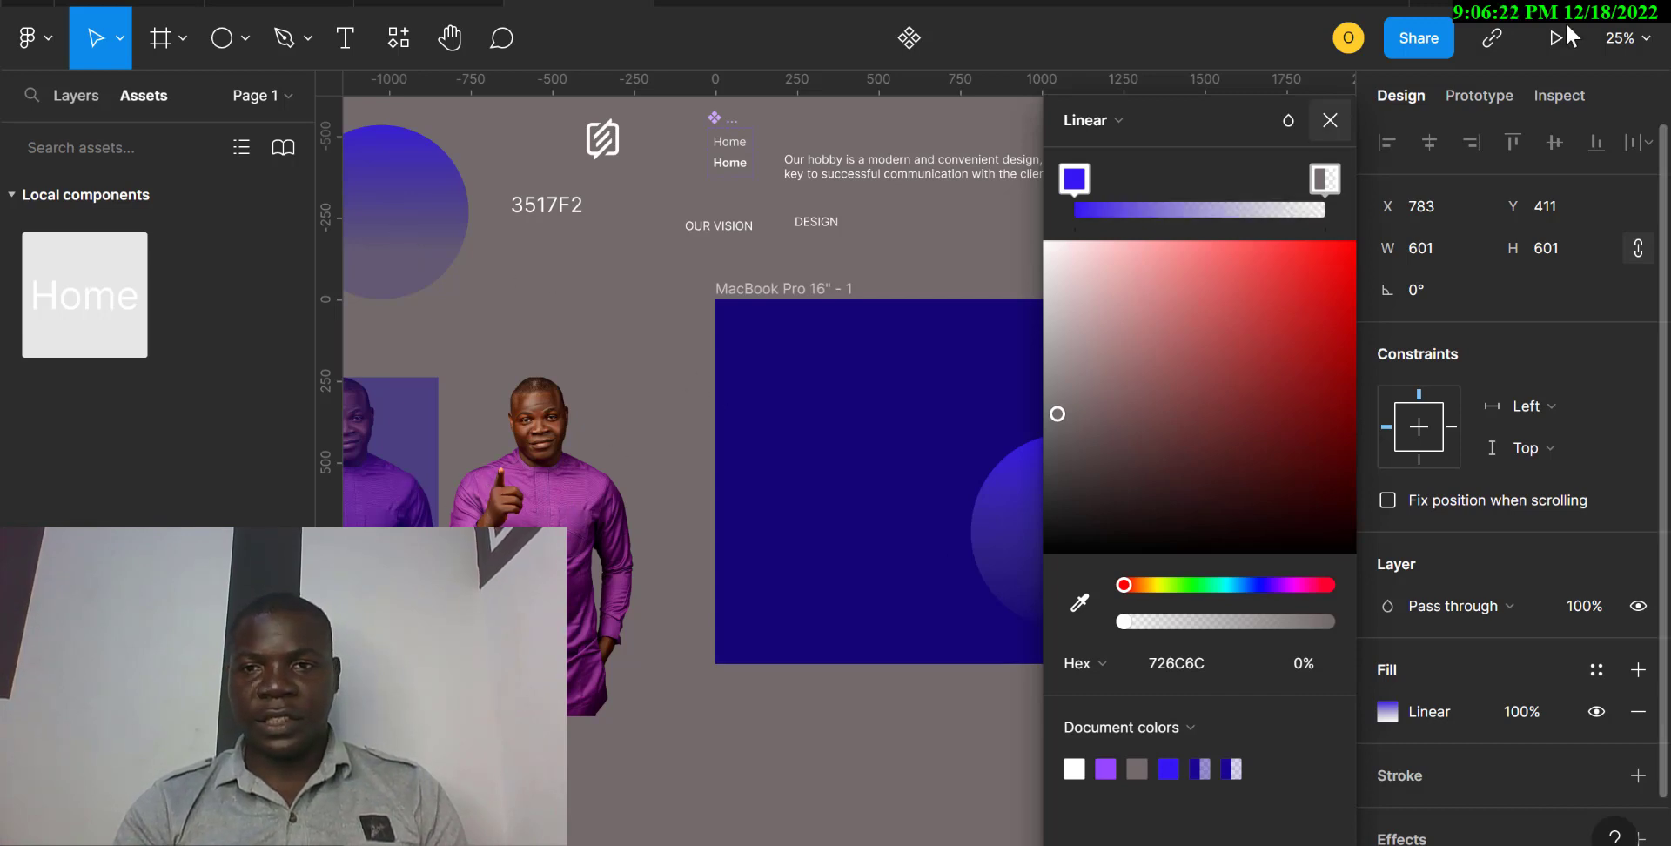
click(1329, 121)
drag(1097, 493, 1169, 444)
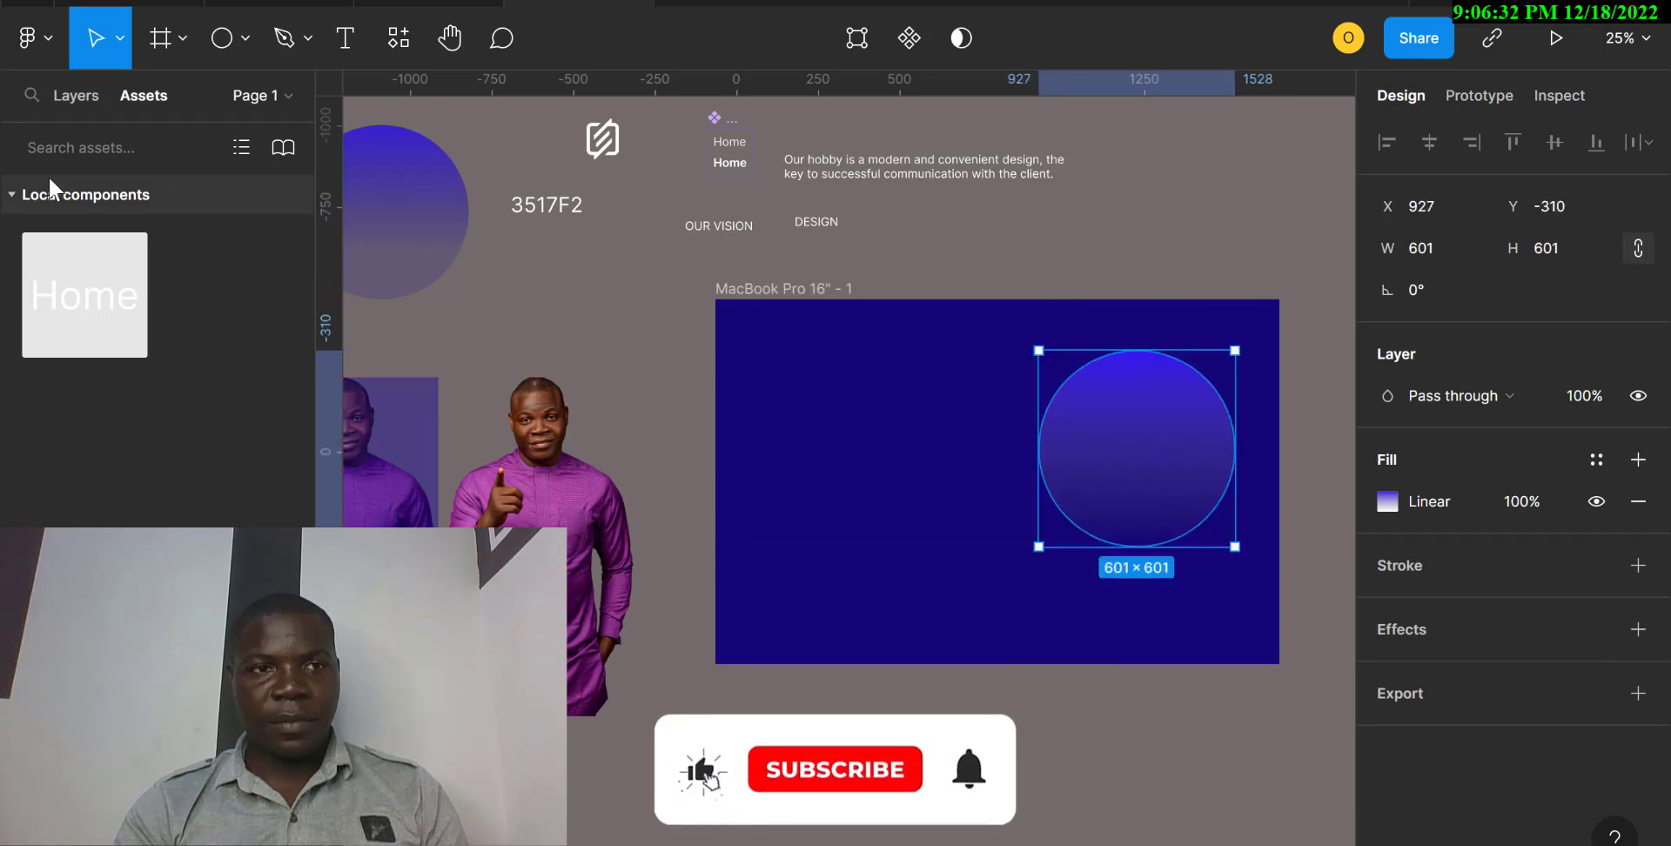
Try to place the new gradient circle behind the MacBook Pro 16" frame in the layer order and reposition it at about X 943, Y -352.
click(78, 95)
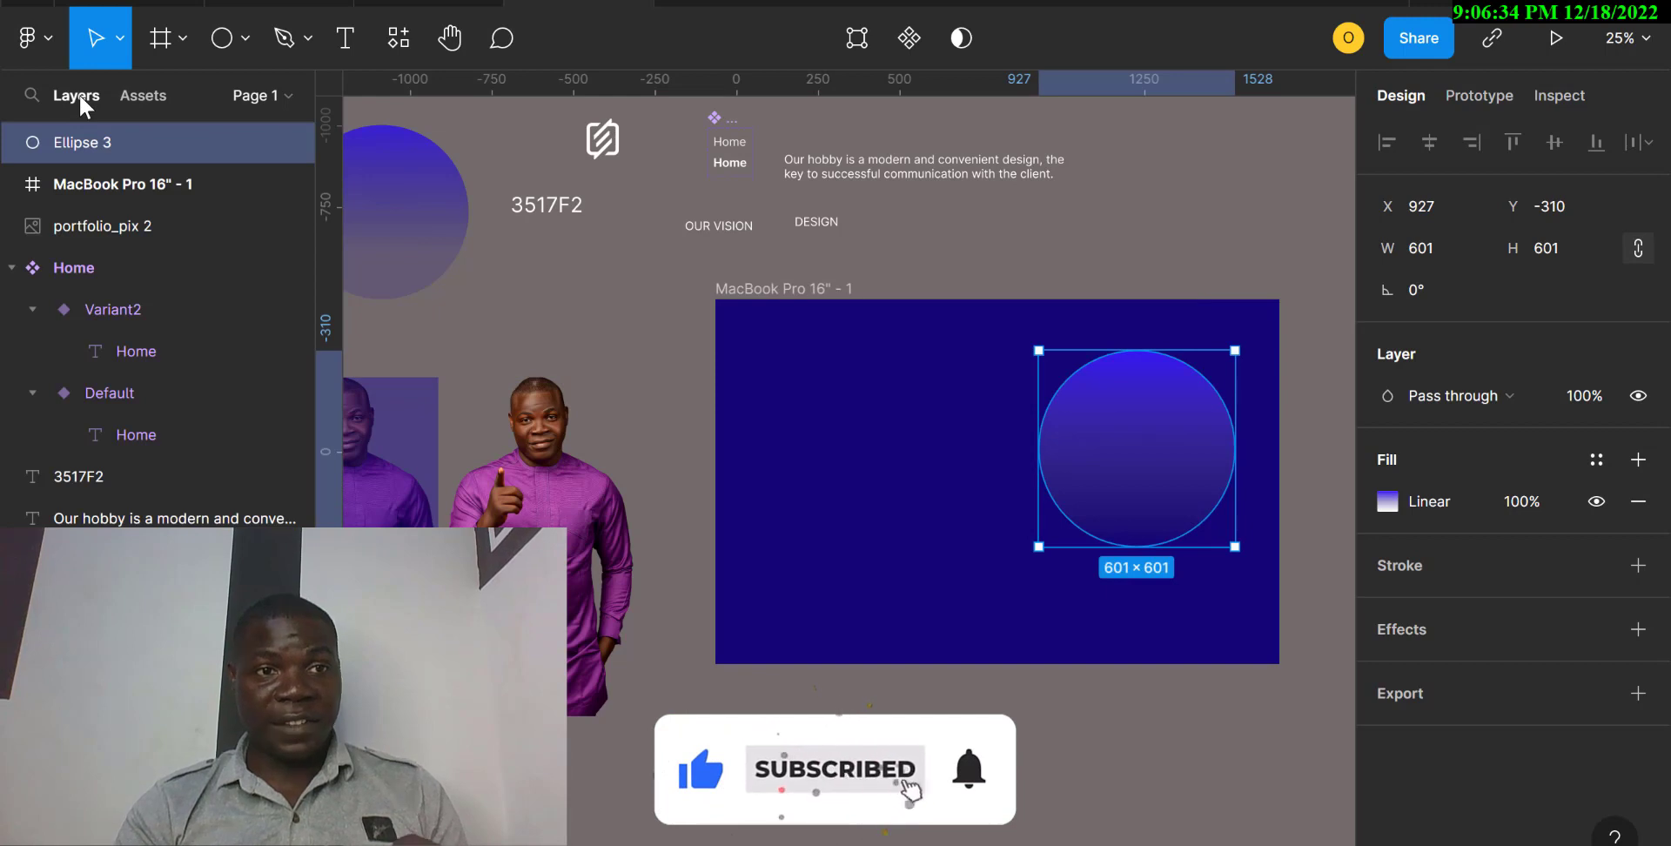
drag(124, 149, 125, 226)
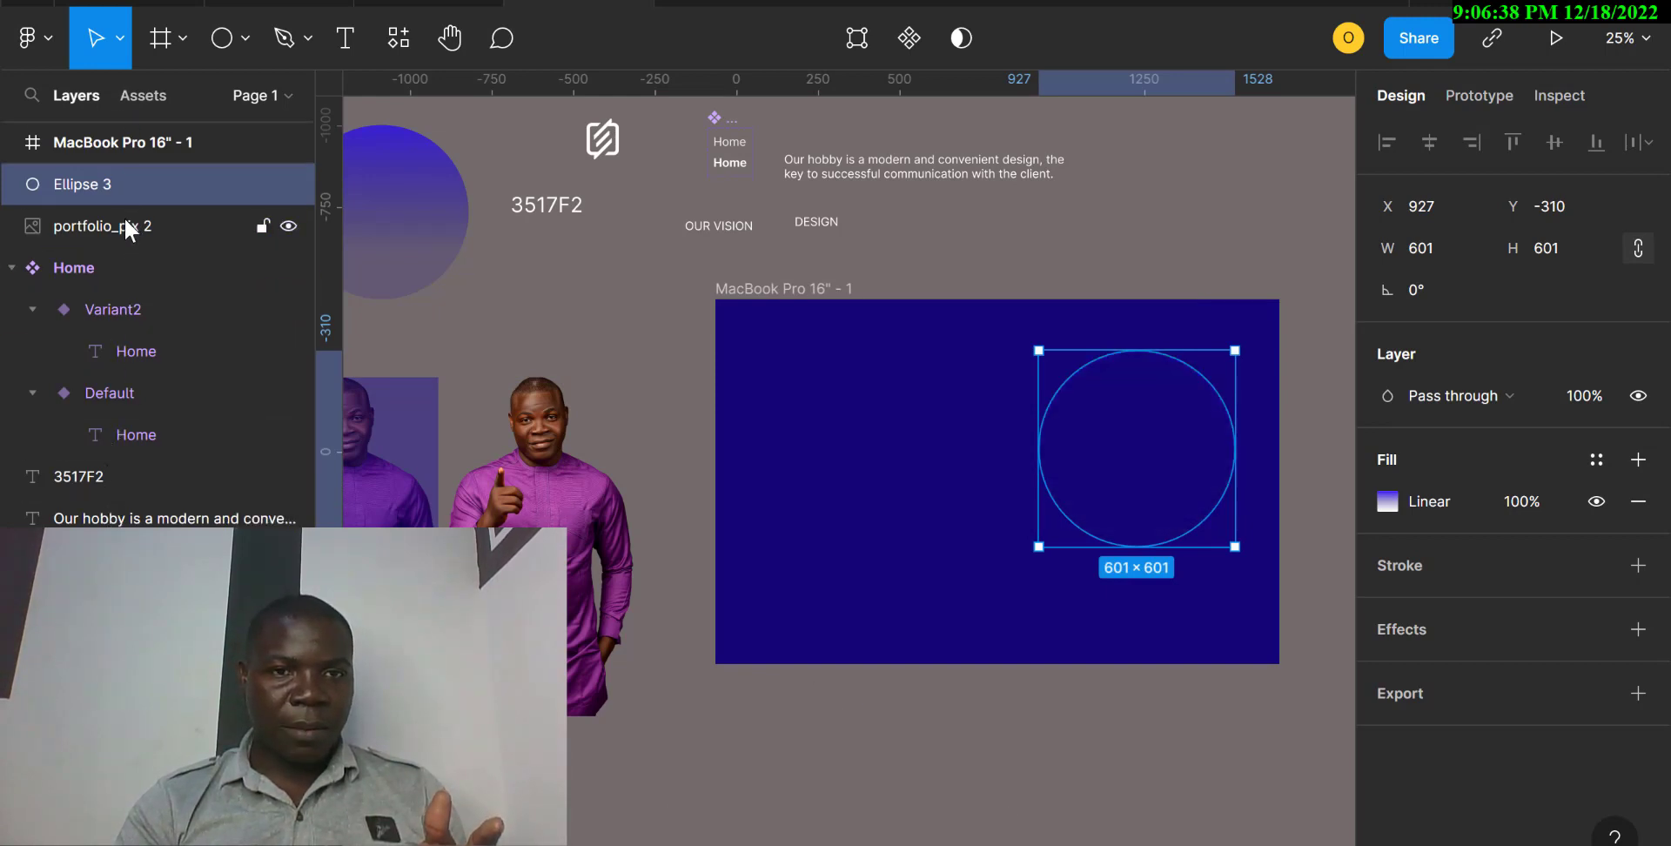
drag(1141, 419, 1141, 378)
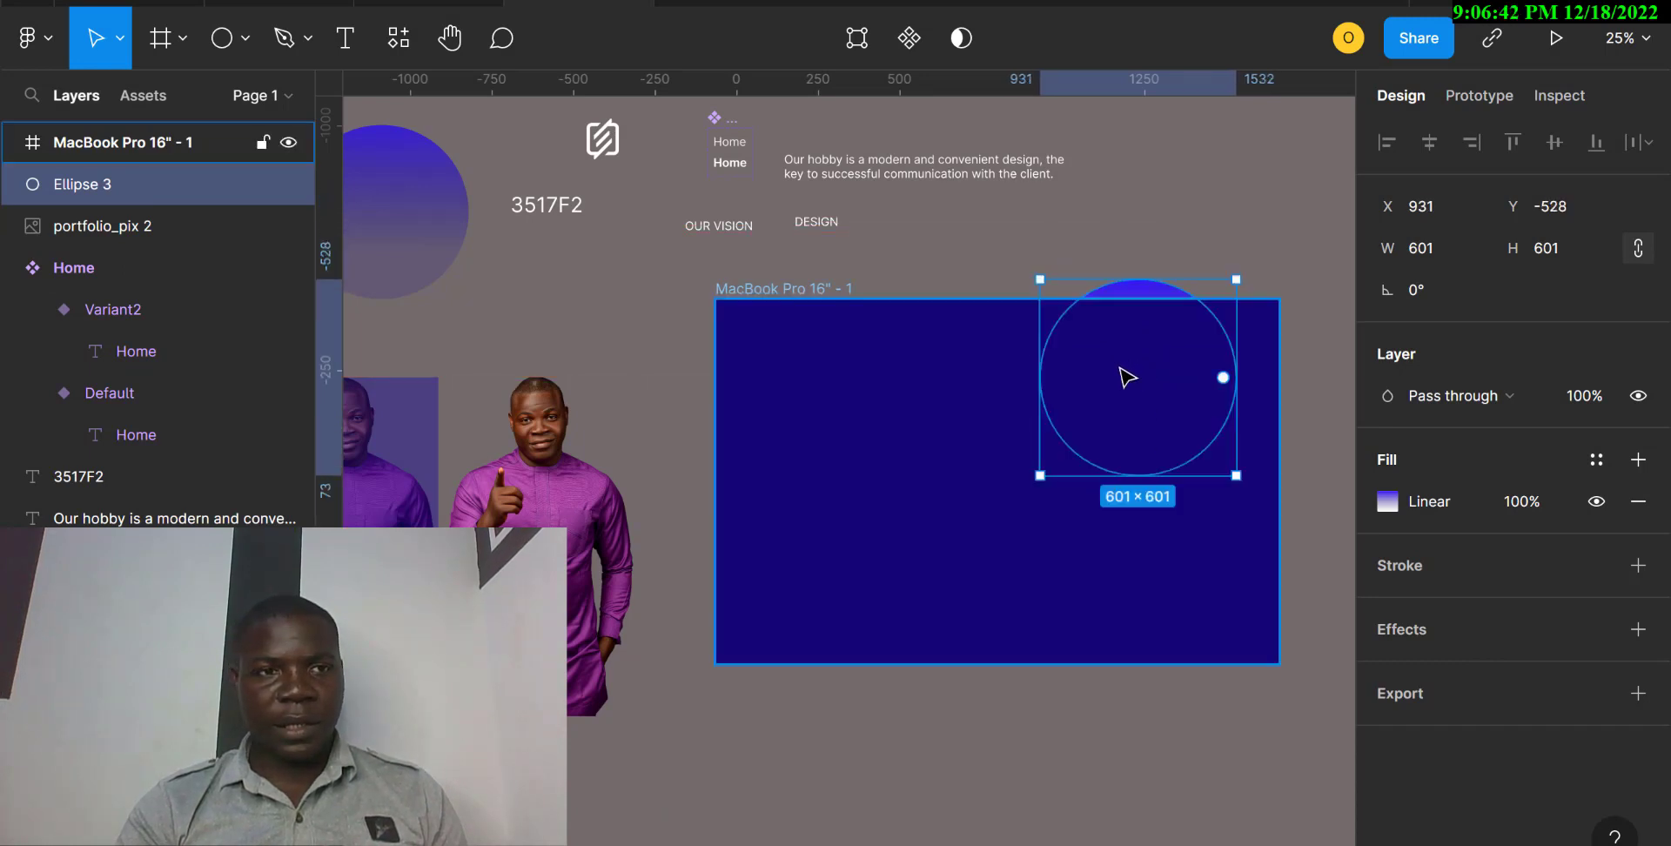
click(792, 295)
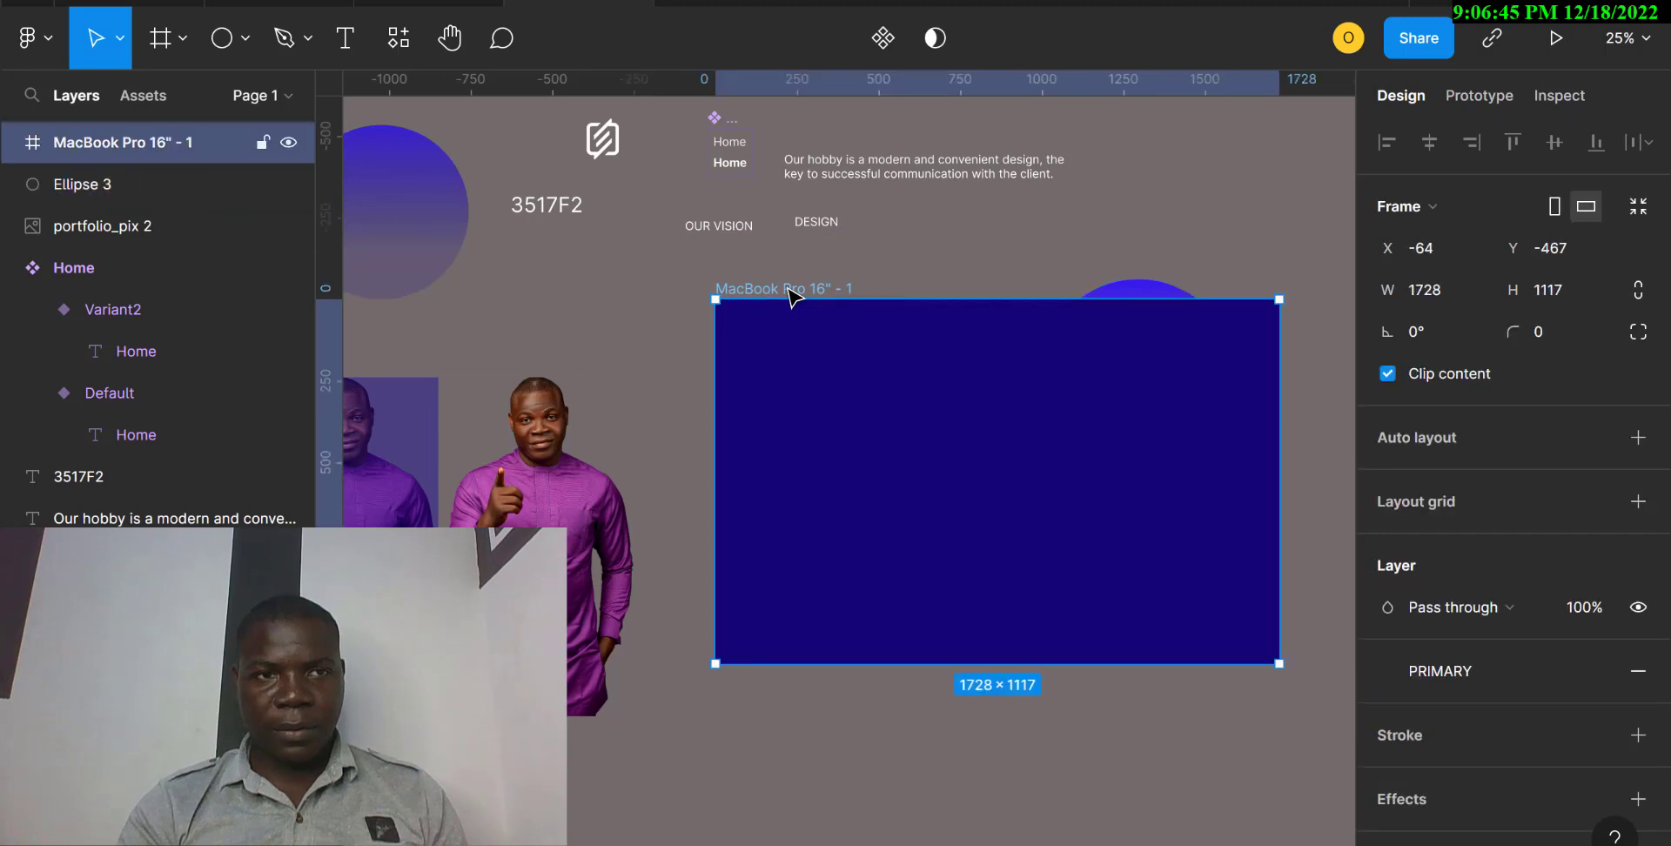
click(134, 179)
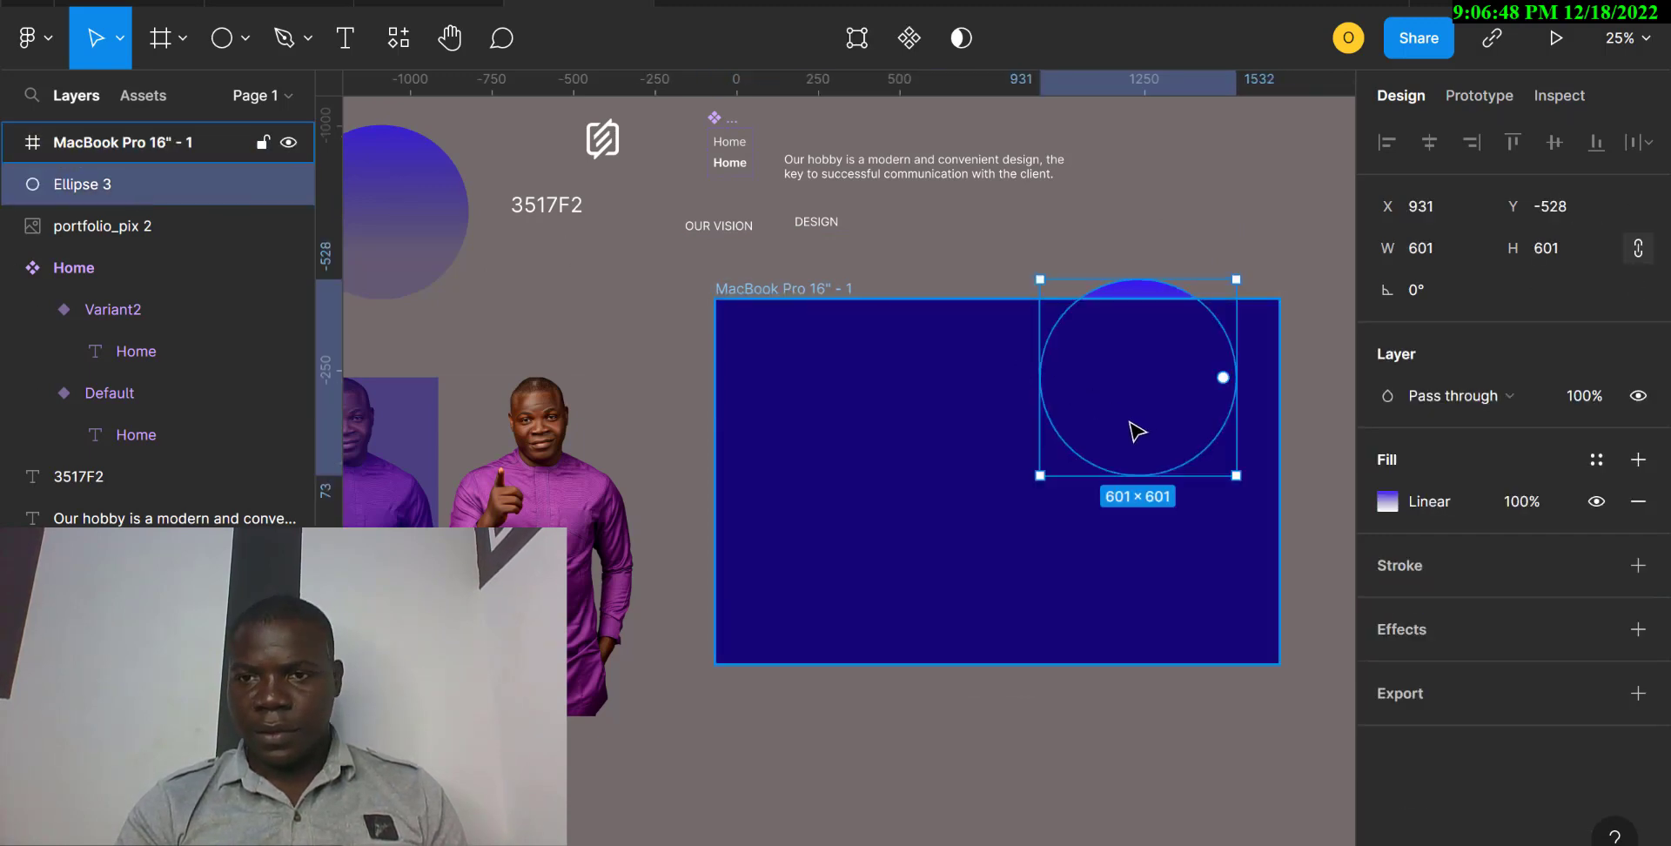
drag(1136, 431, 1138, 489)
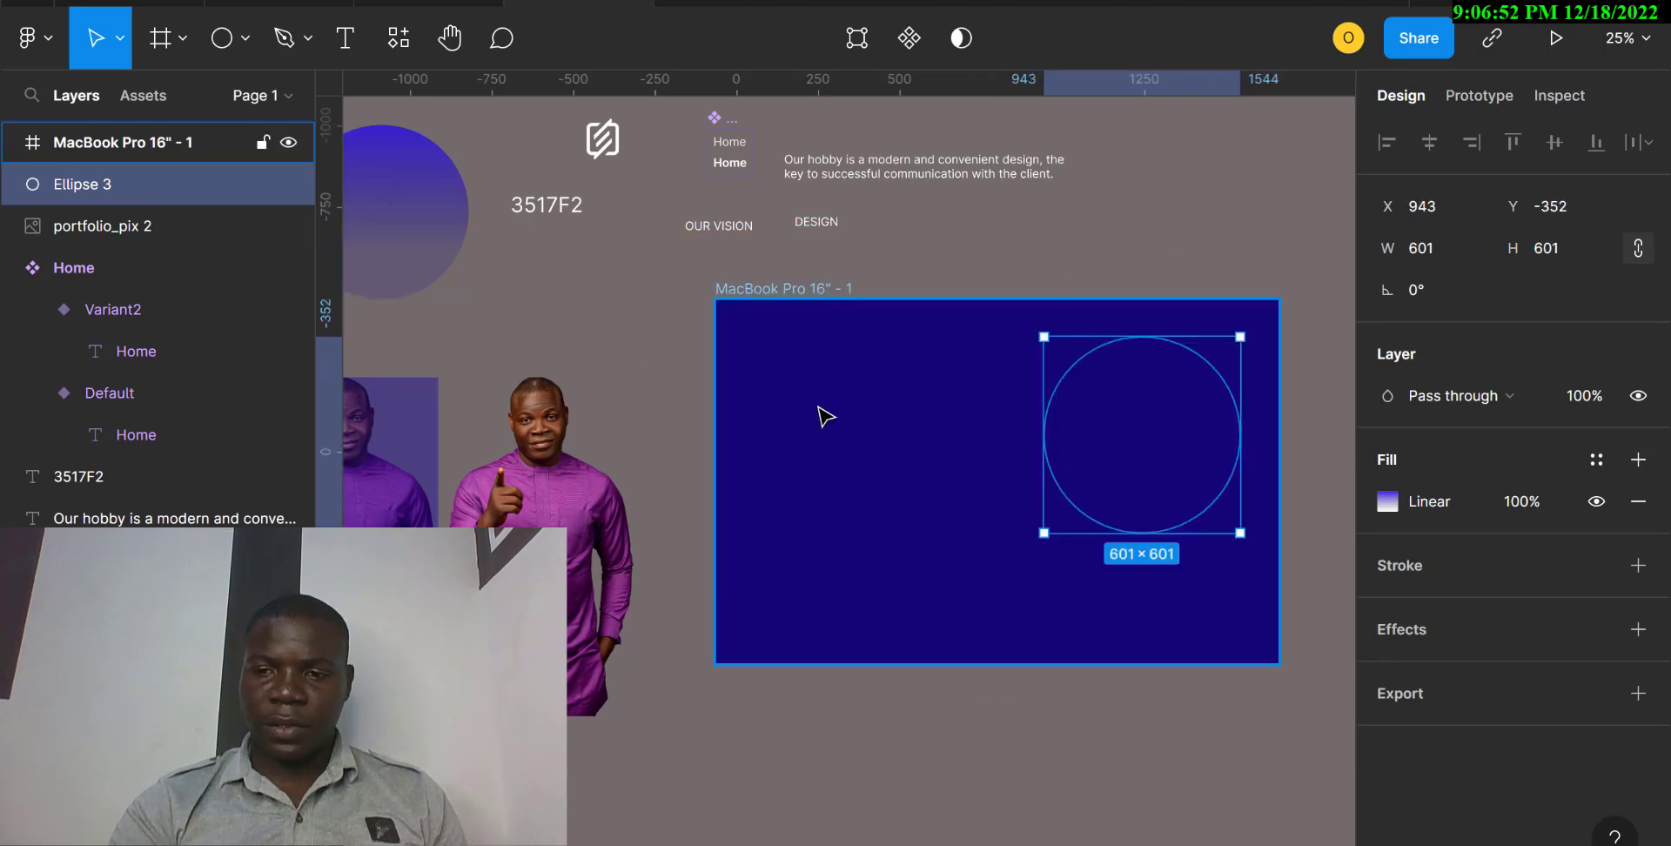
Delete that circle and place the ready-made 534 × 534 gradient circle in the frame's upper-right area at about X 1090, Y -154.
key(Delete)
drag(431, 197, 1208, 322)
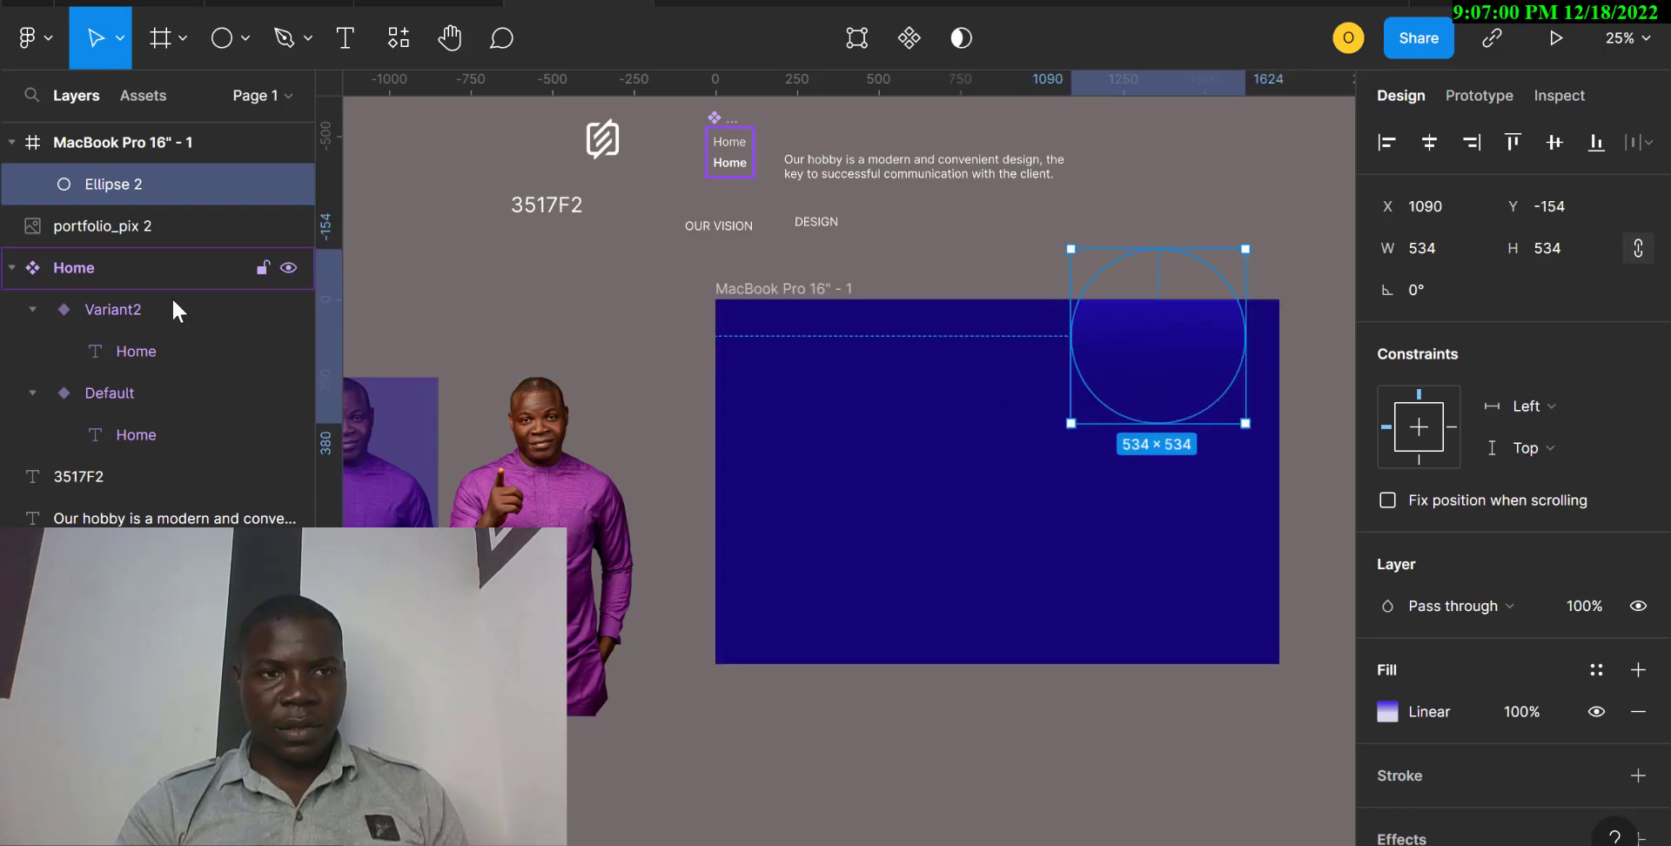
Place the blue-tinted portrait in the frame at about X 1060, Y 79, and duplicate the gradient circle to the frame's lower-left at about X 134, Y 706.
drag(403, 485, 1218, 430)
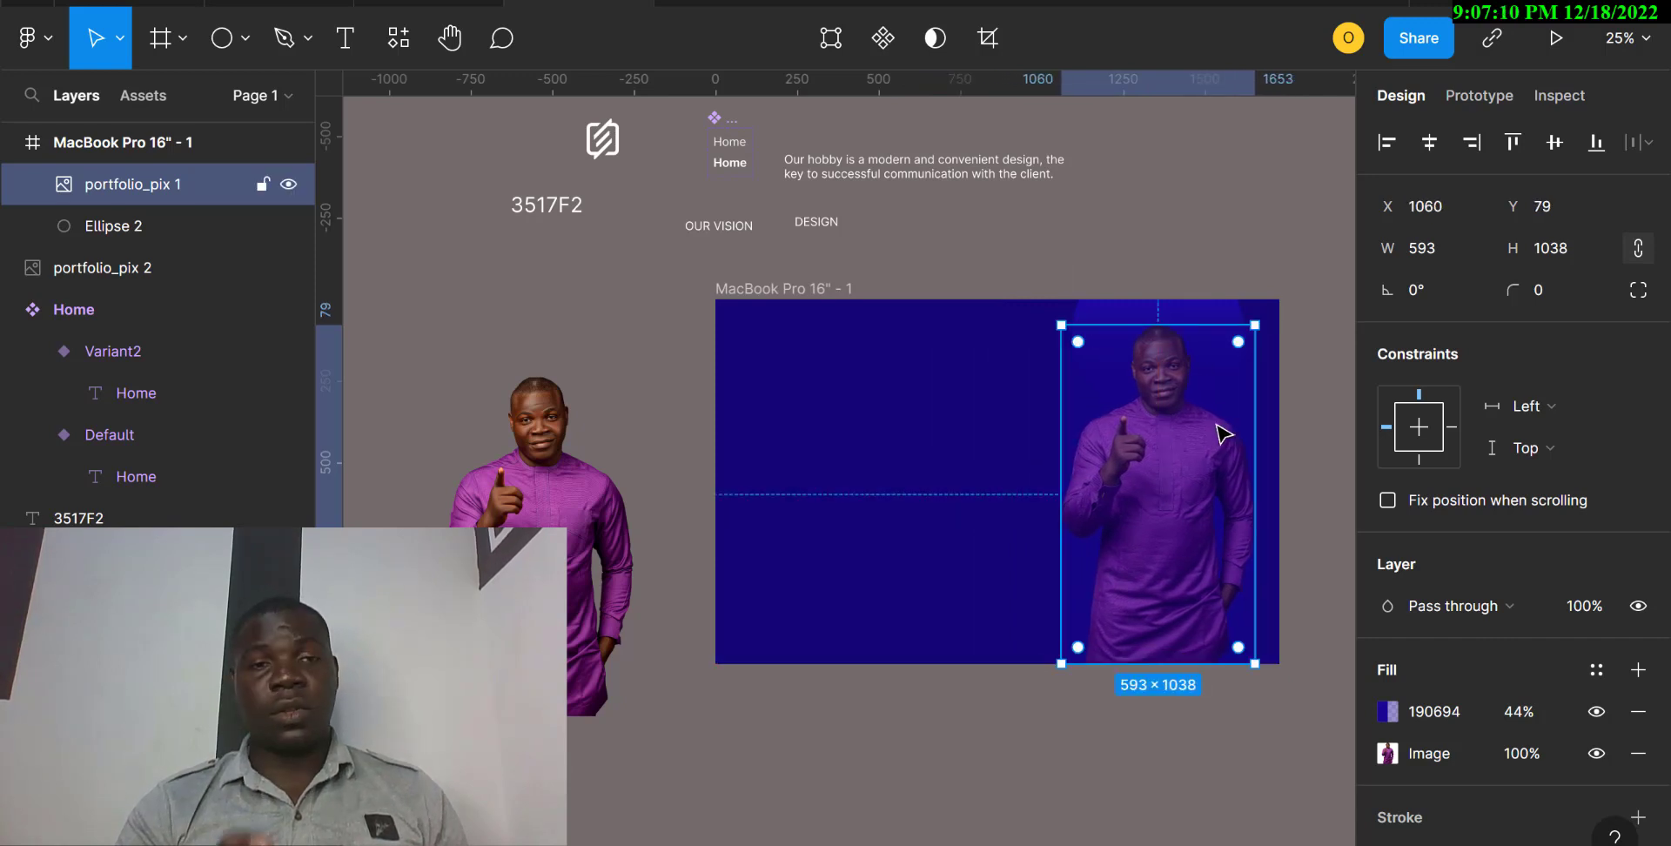
click(1006, 430)
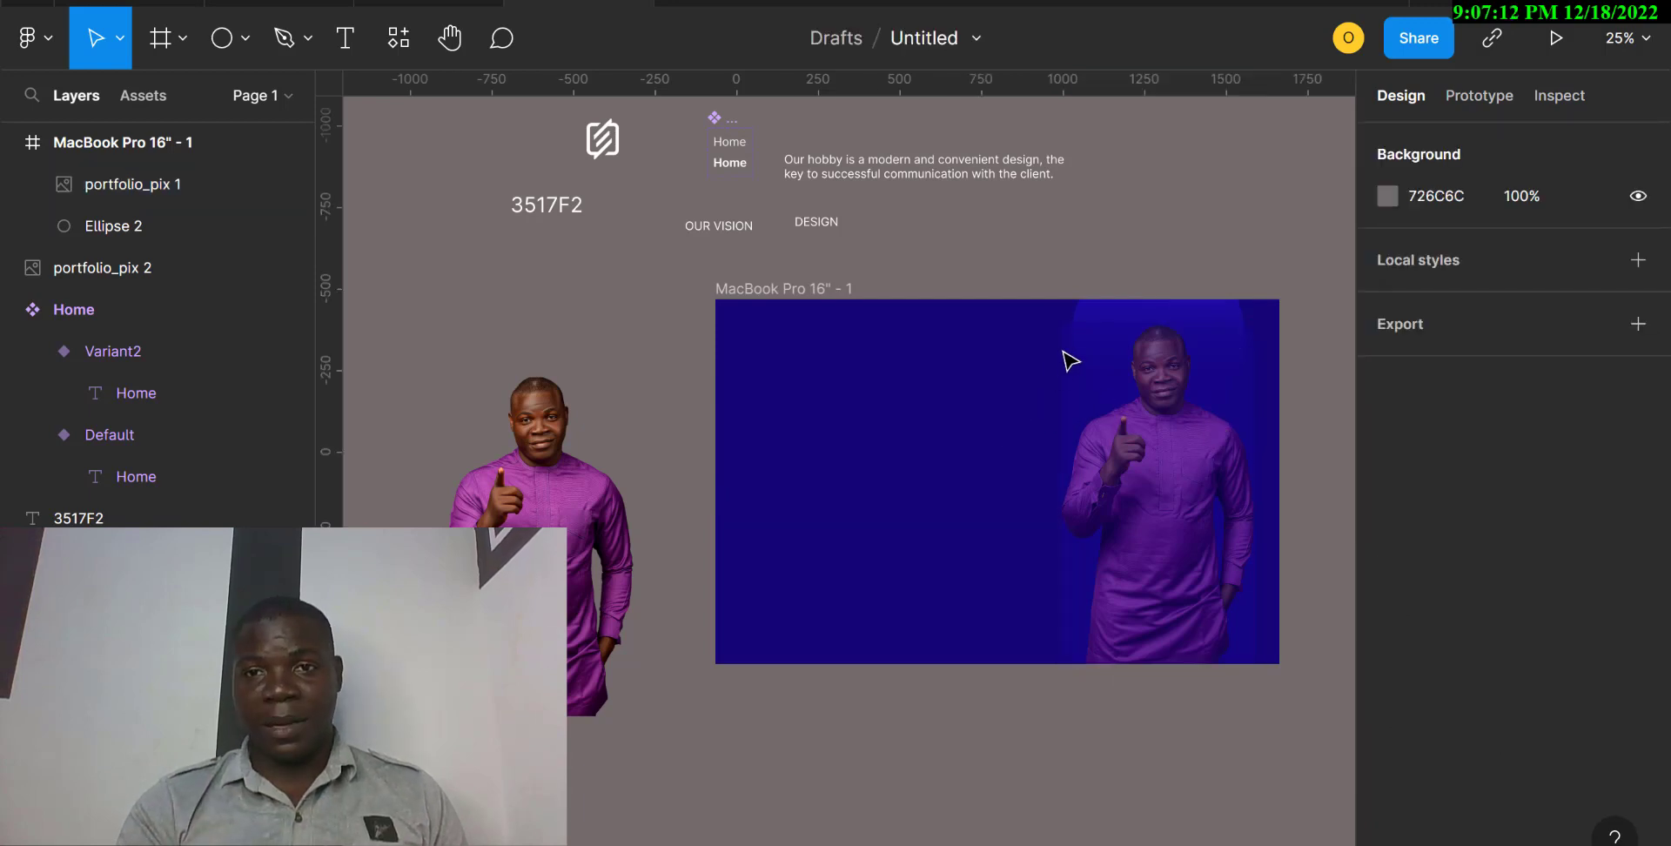
click(1105, 319)
drag(1106, 319, 789, 584)
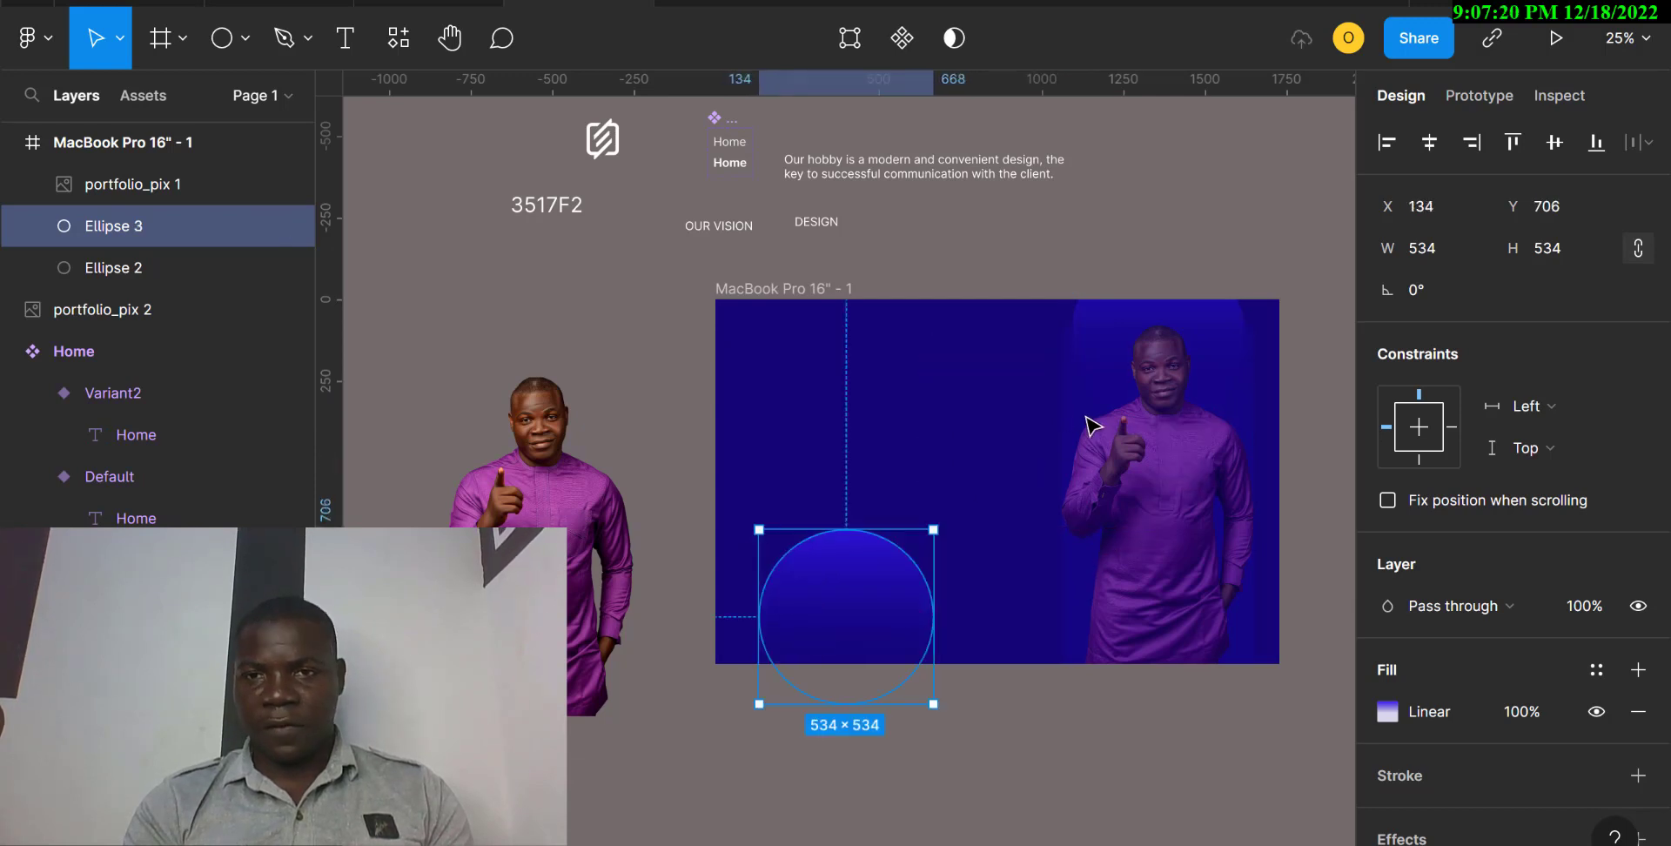
Reposition the portrait to about X 1031, Y 187 and the circle behind its head to about X 1061, Y -54.
drag(1149, 478, 1149, 500)
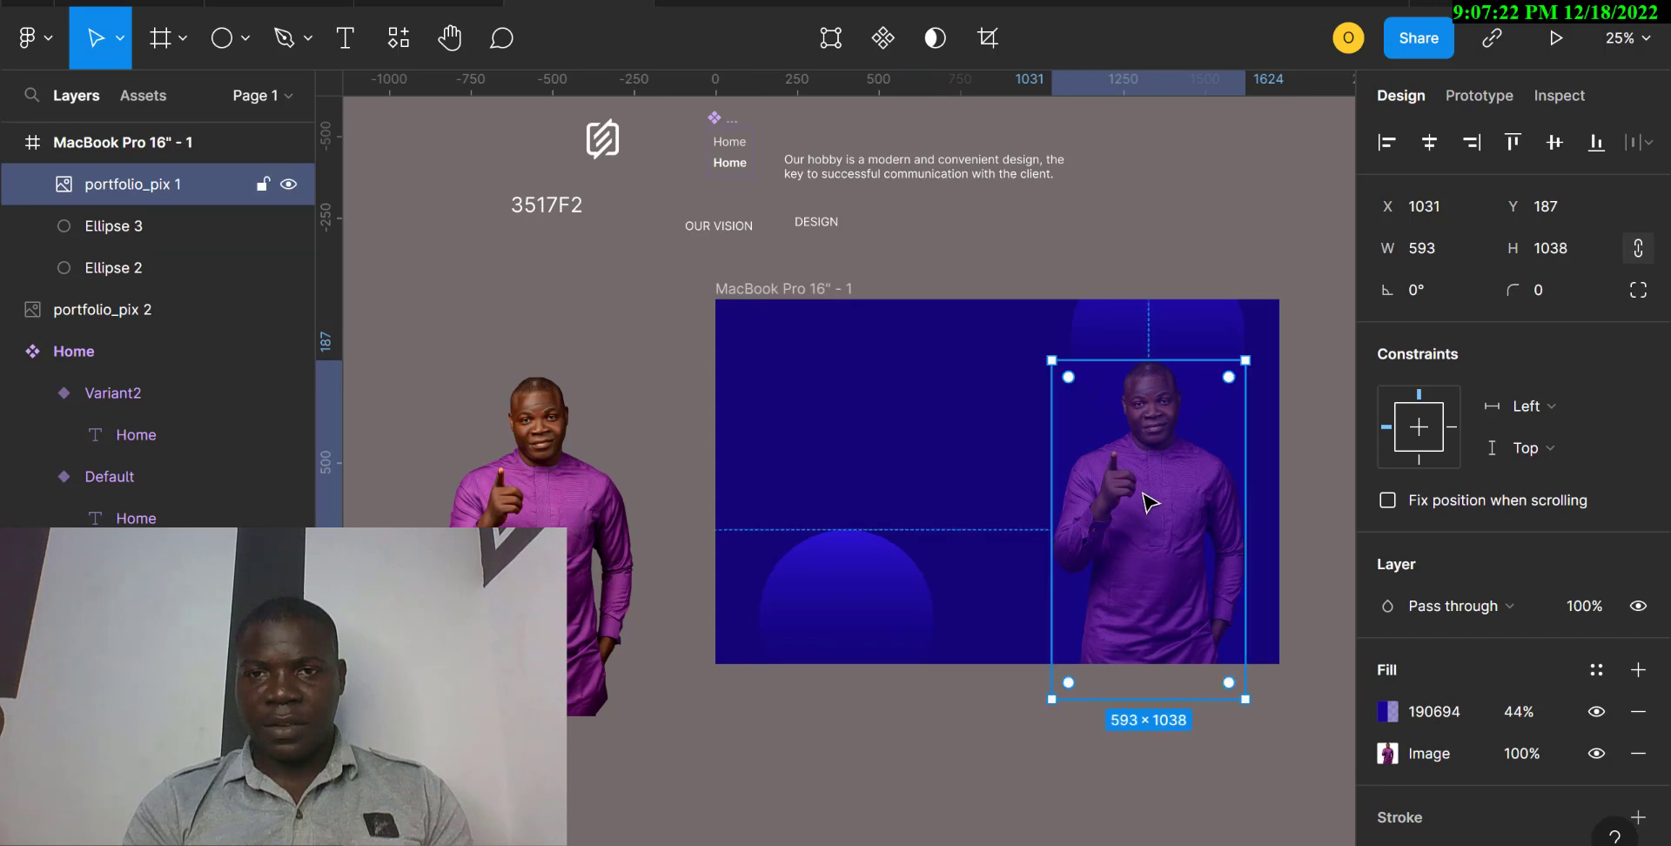
drag(1233, 325, 1222, 358)
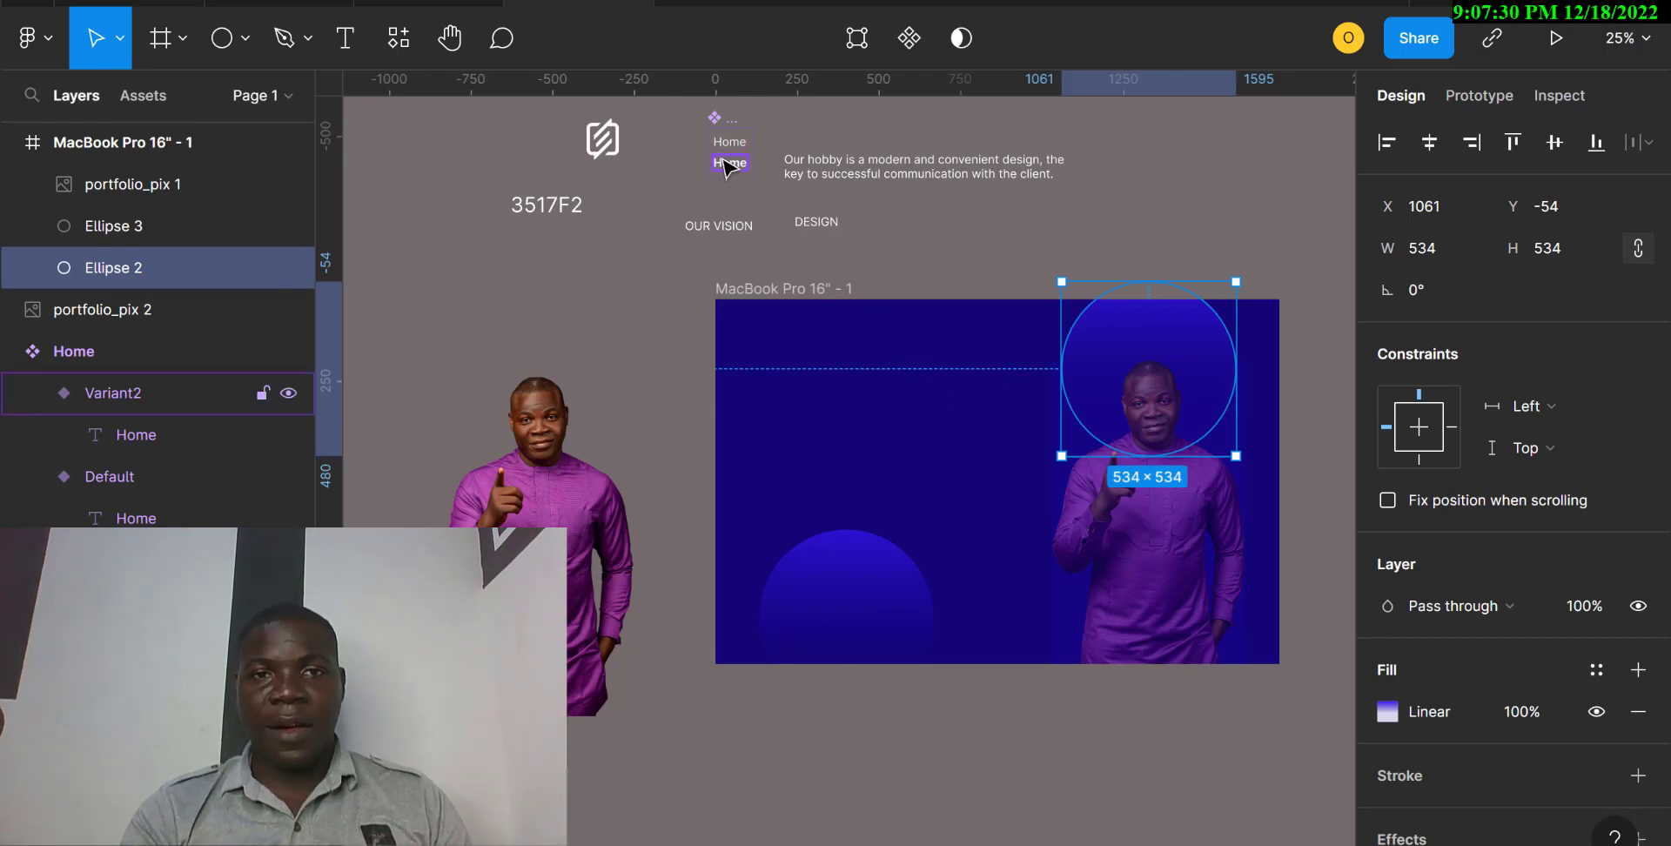
Add the text "Home" on the empty canvas above the frame at about X 756, Y -716 and turn it into a component.
click(727, 164)
click(734, 144)
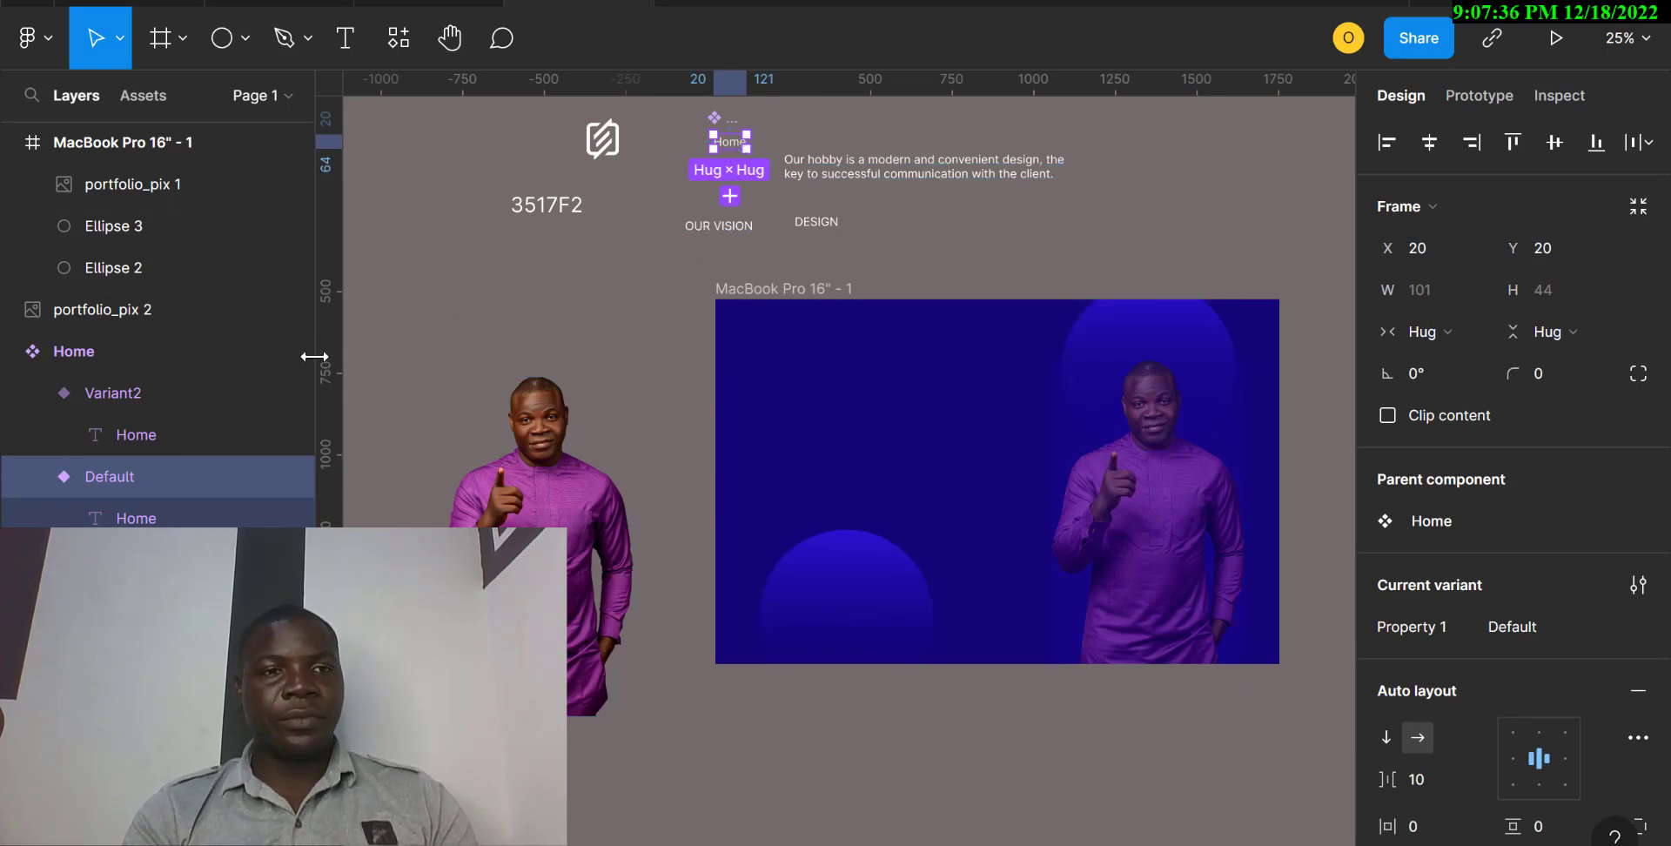
key(t)
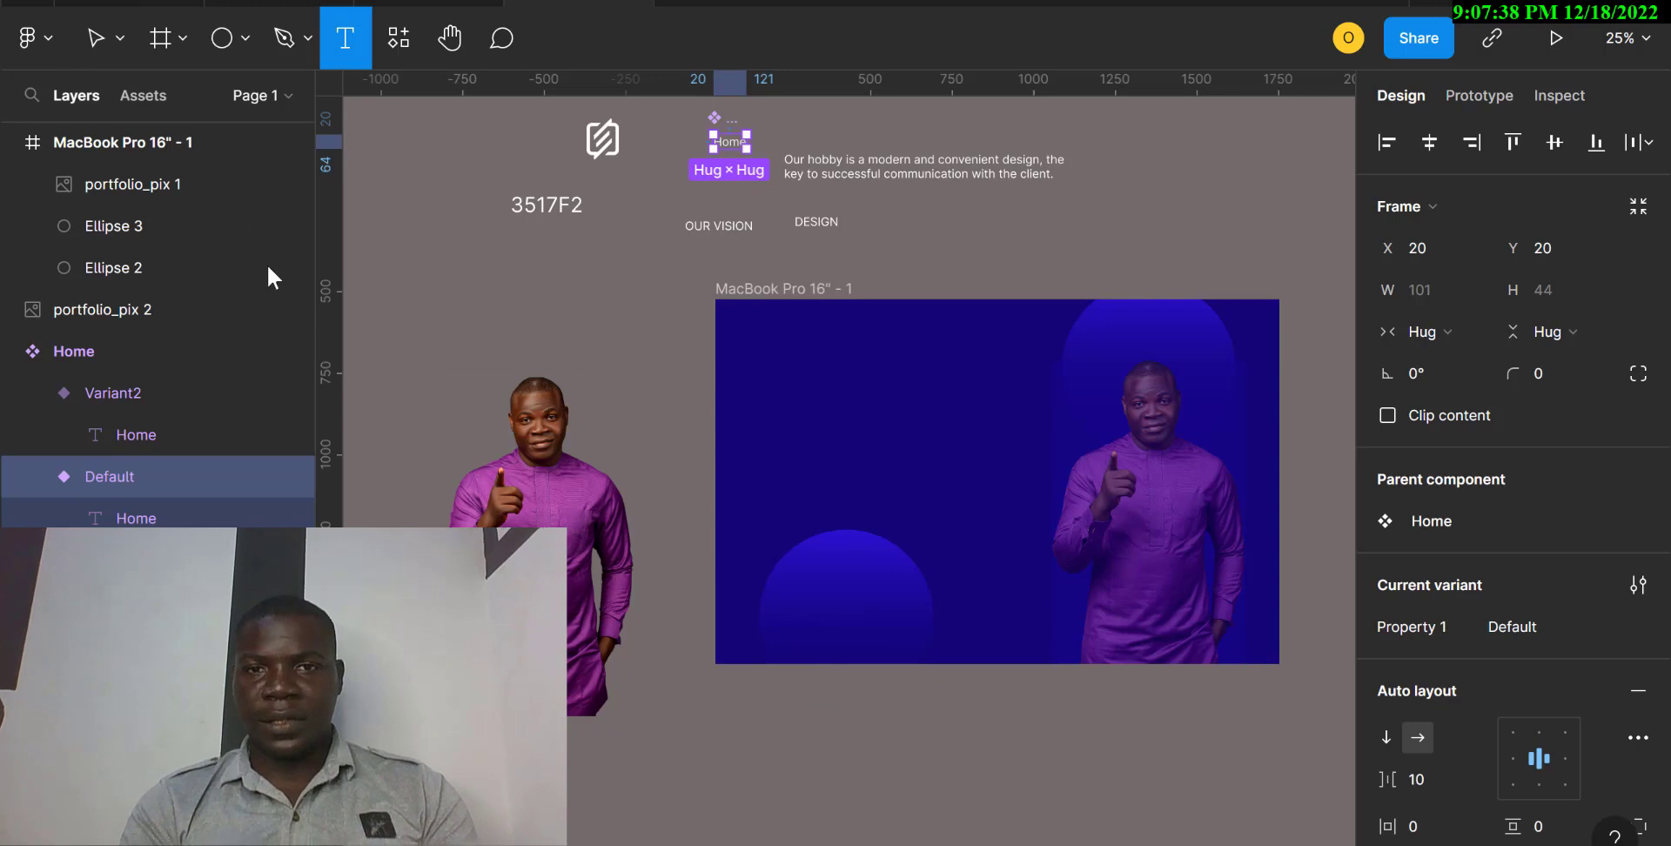
click(984, 219)
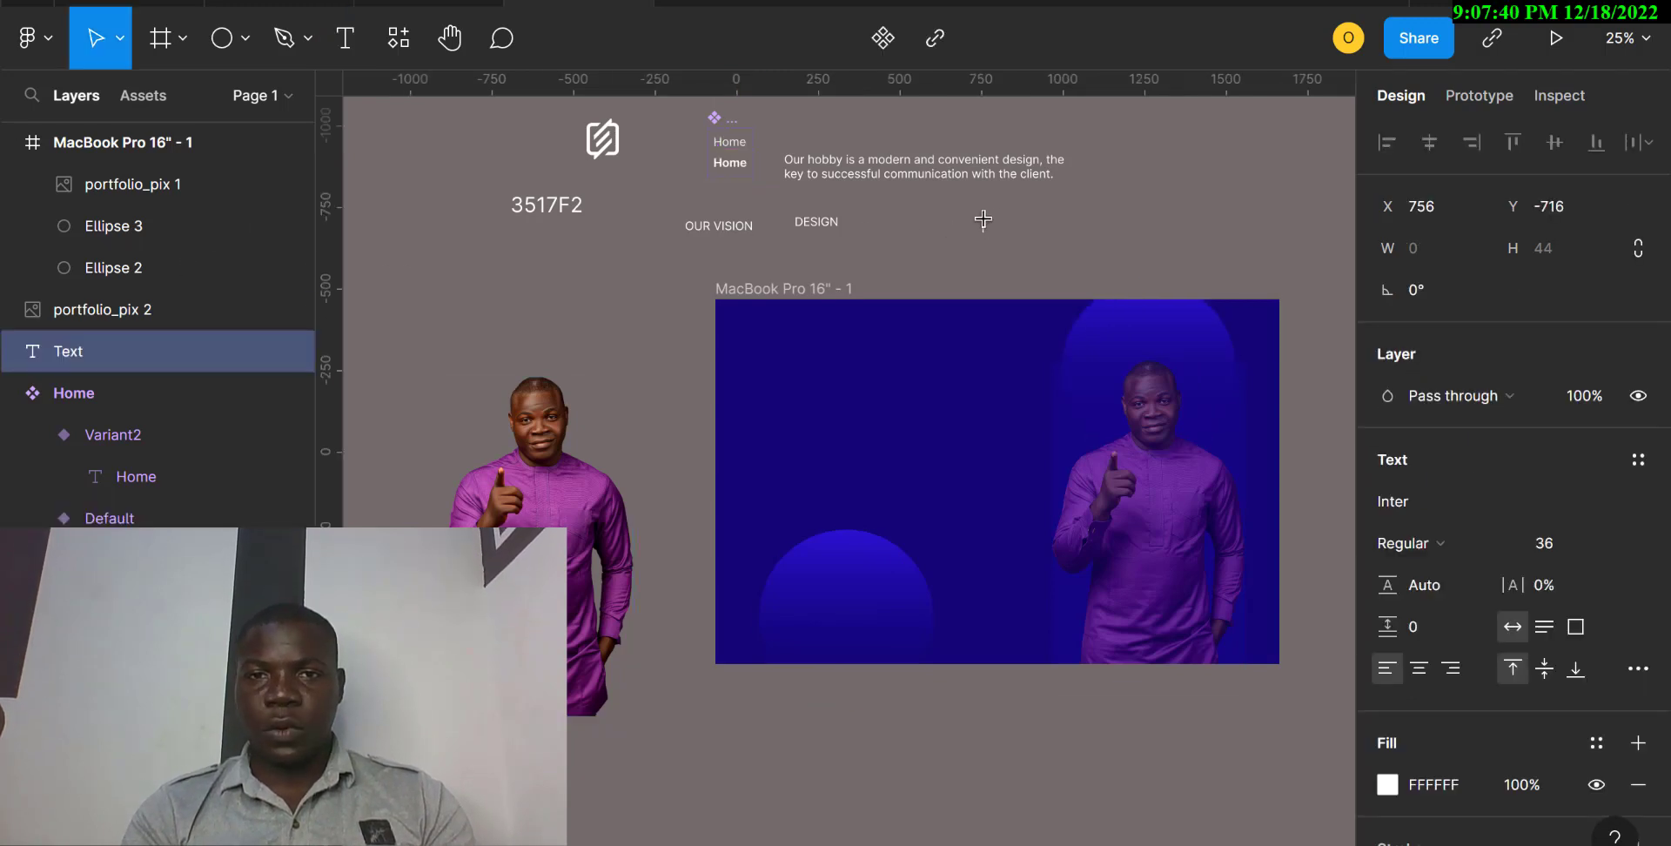
text(Home)
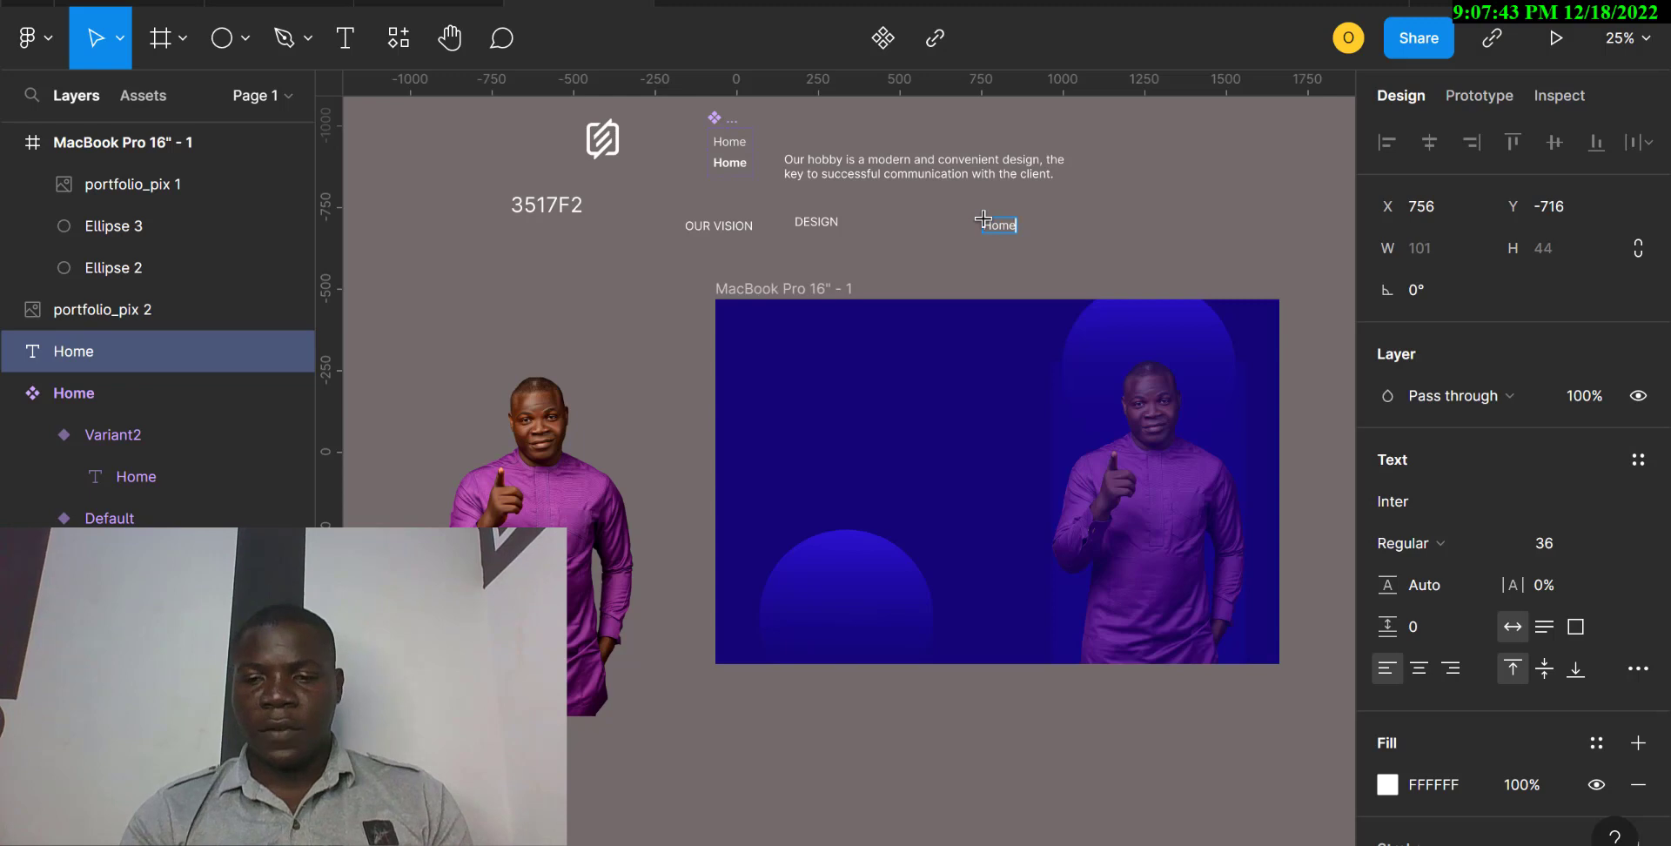
key(Escape)
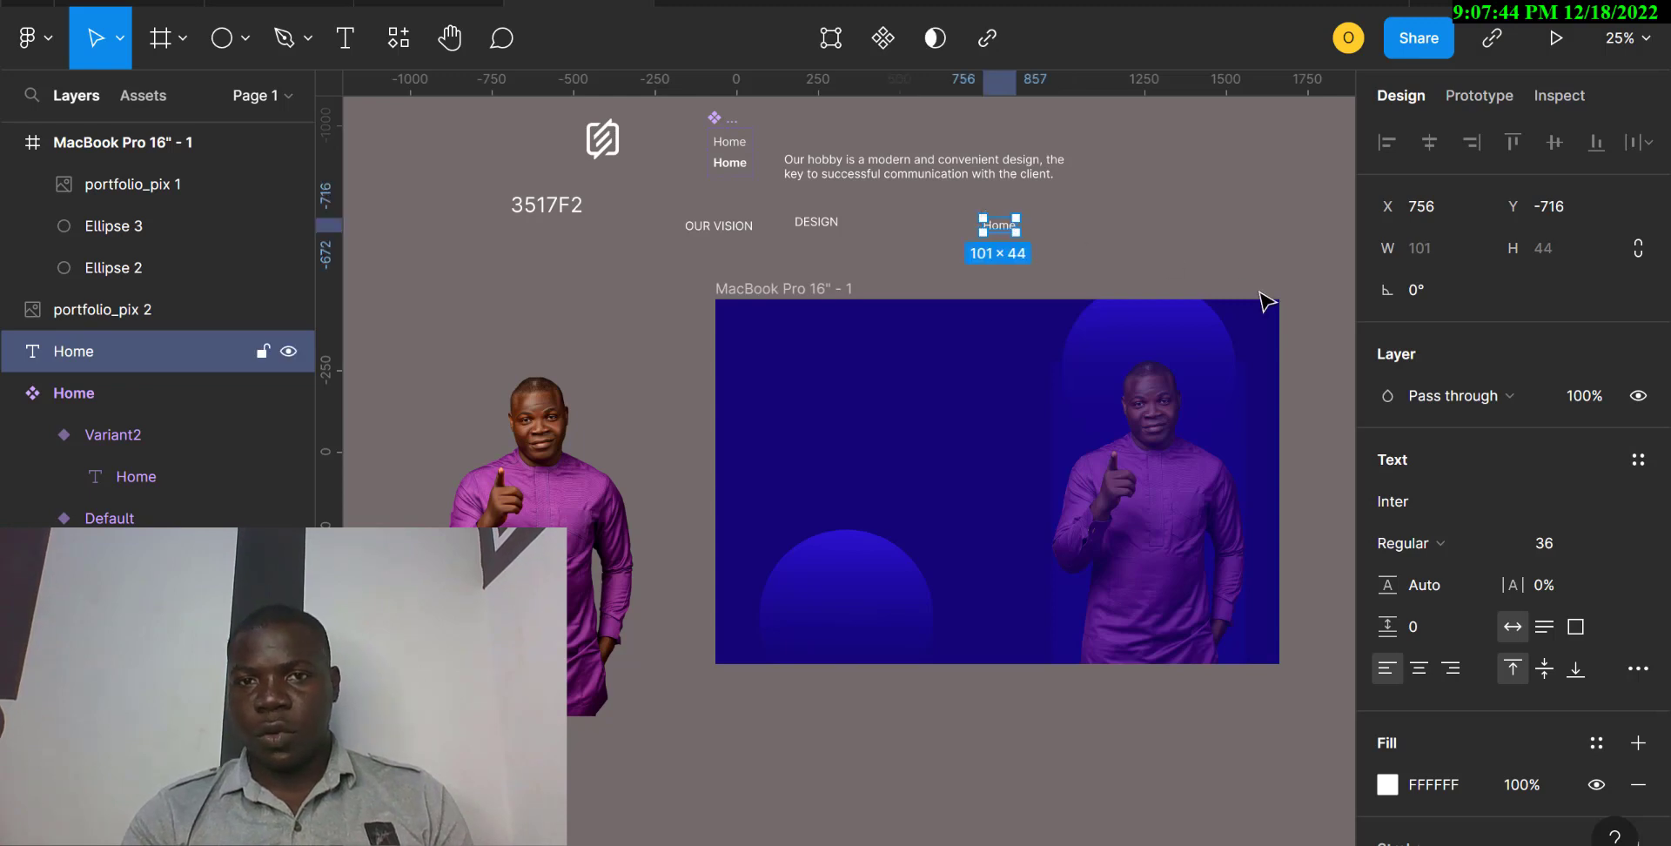
click(881, 40)
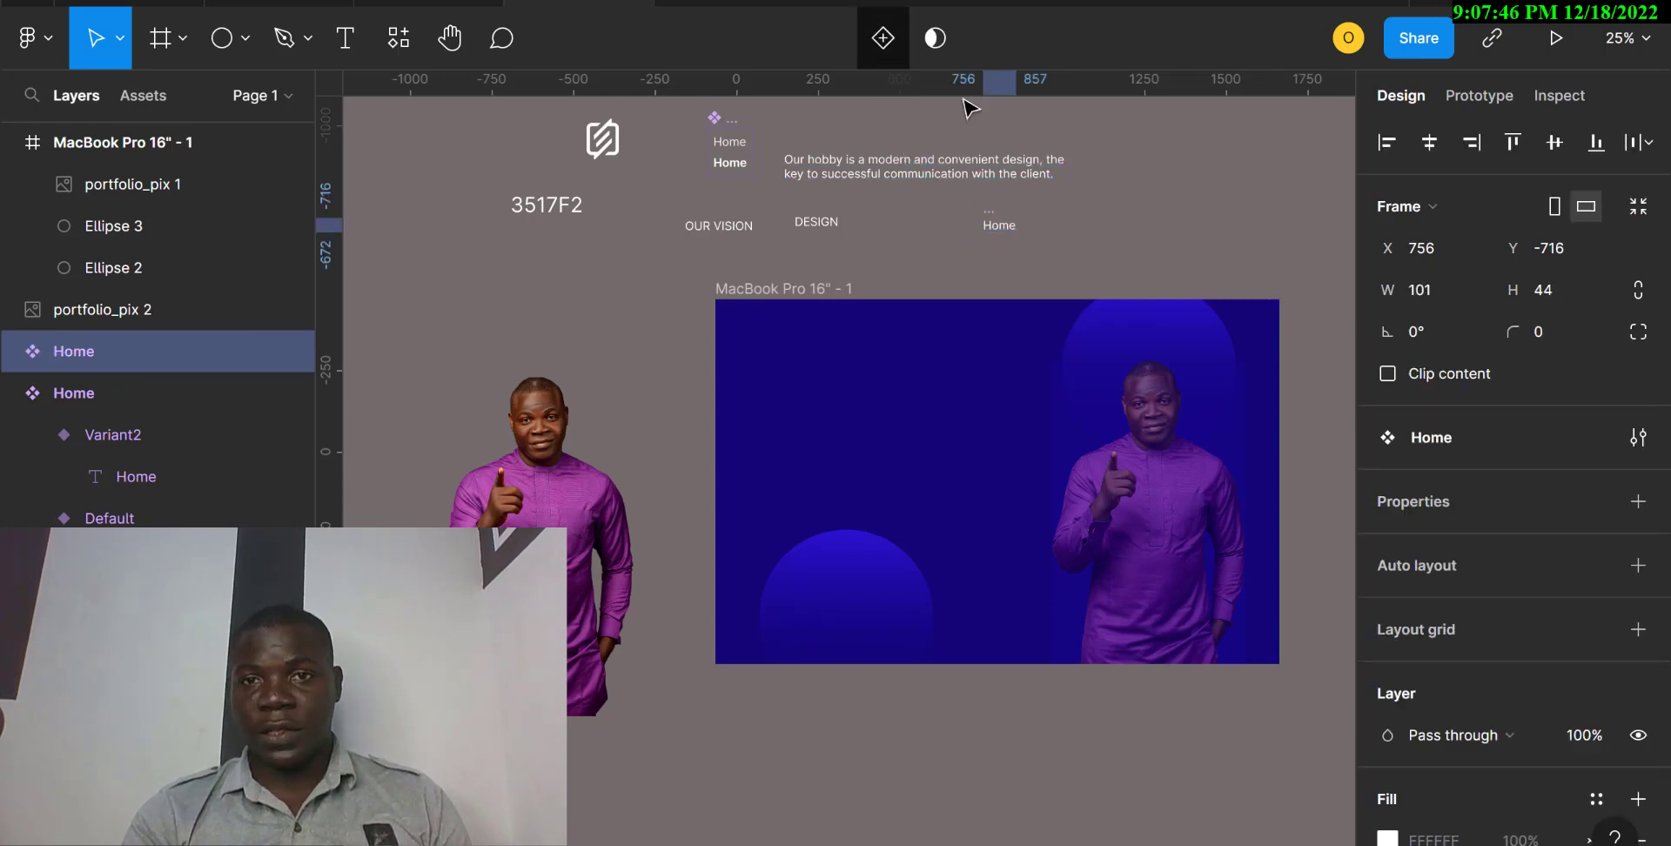
Replace the white fill of the new component's "Home" text with the LESS WHITE color style.
double_click(1007, 230)
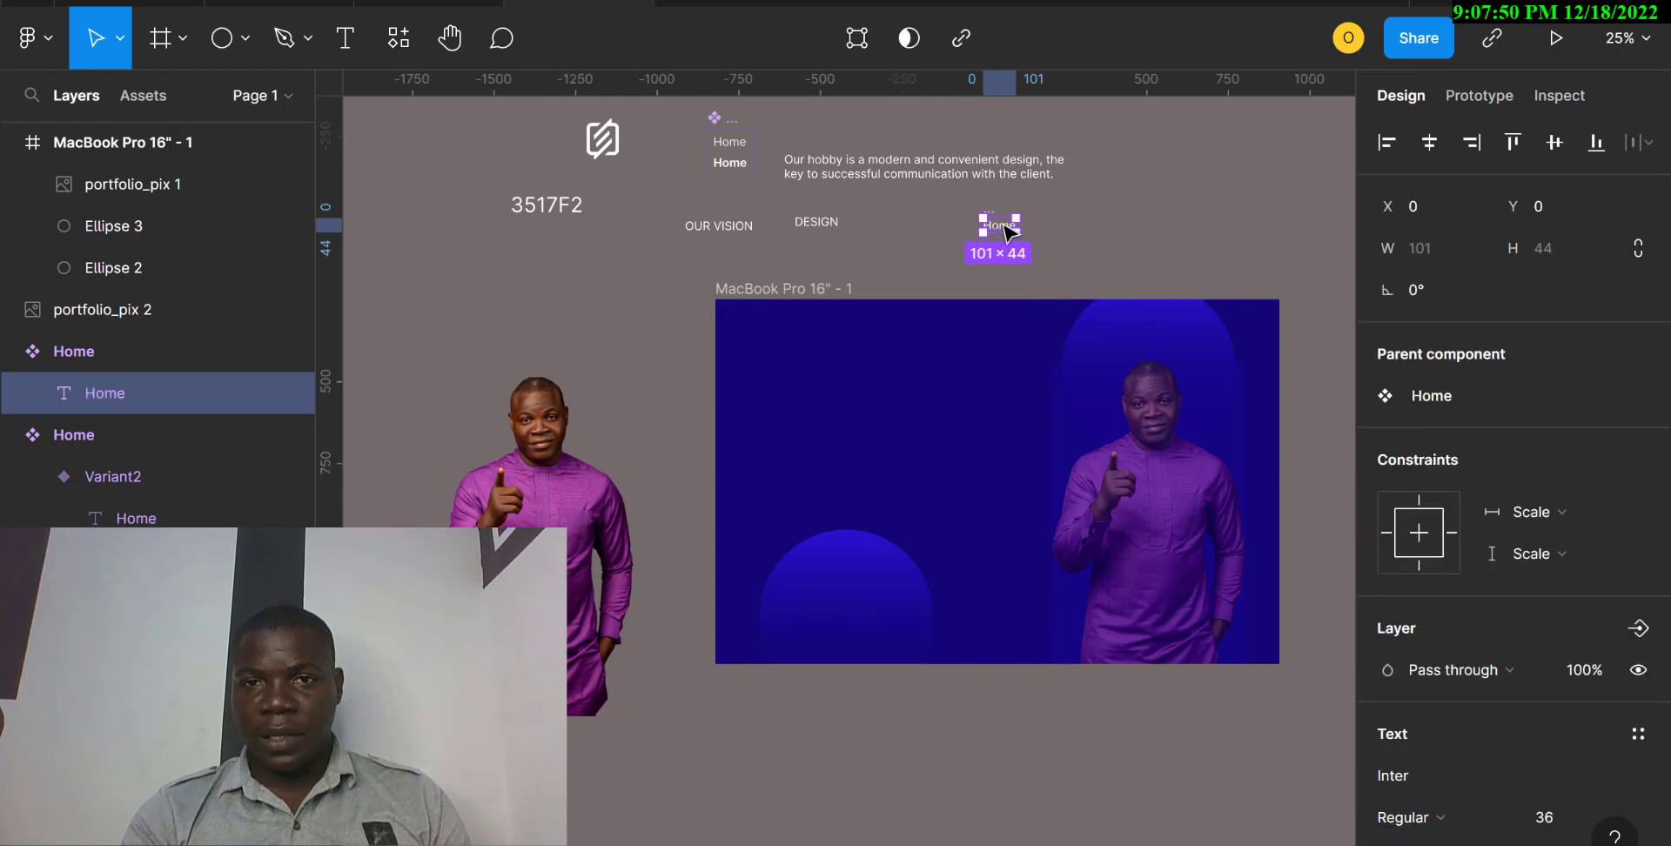
double_click(1007, 230)
scroll(1538, 698, down, 1)
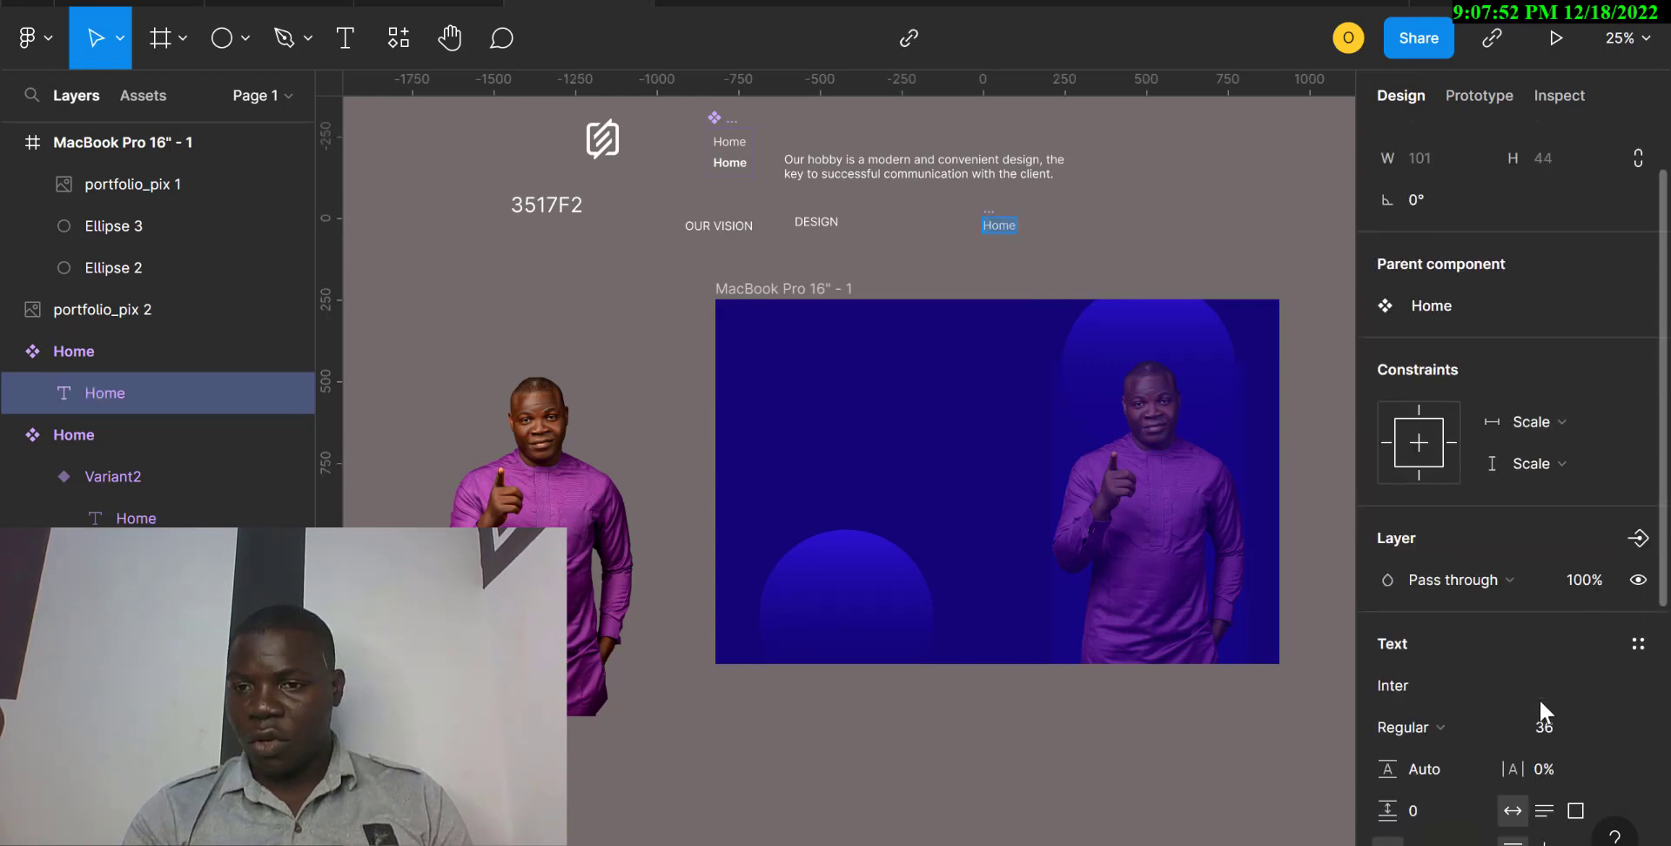
scroll(1539, 698, down, 5)
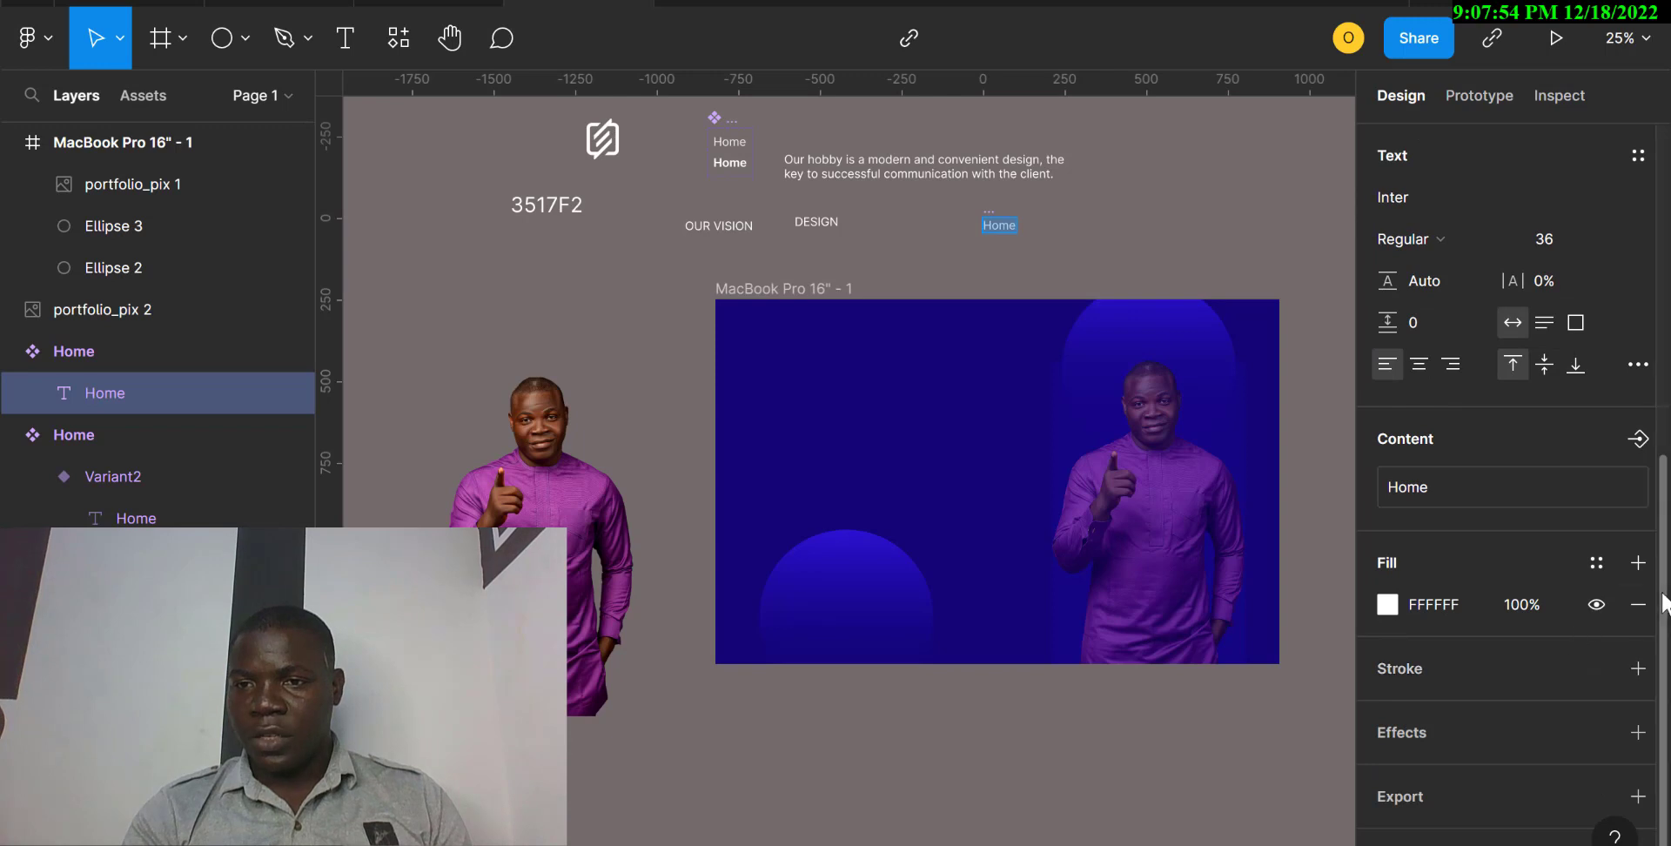
click(1638, 604)
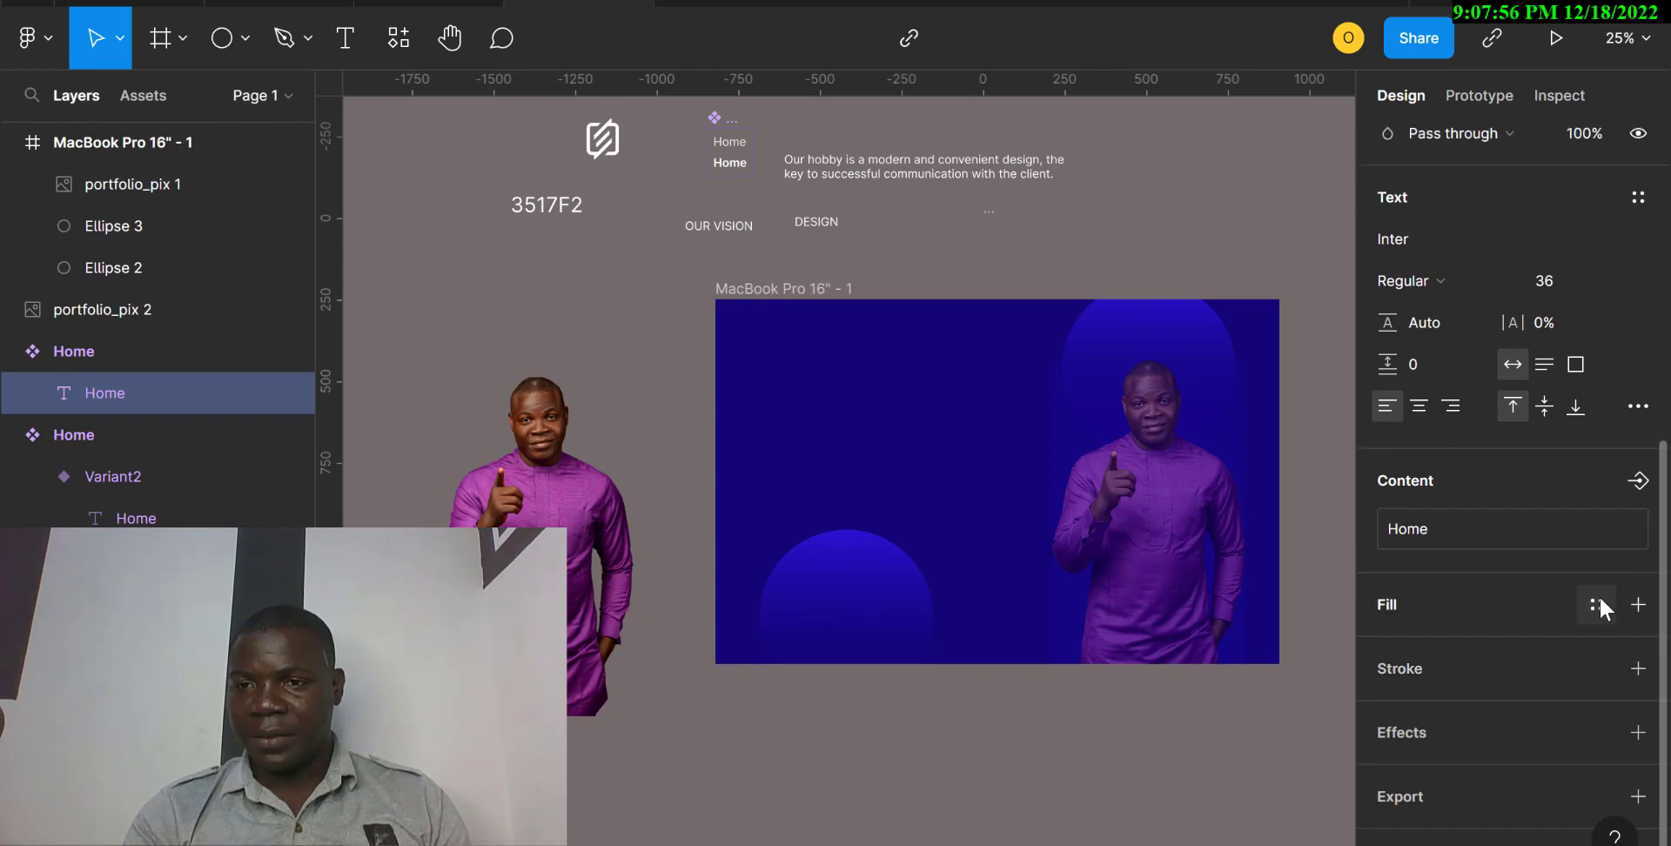
click(1598, 603)
click(1530, 778)
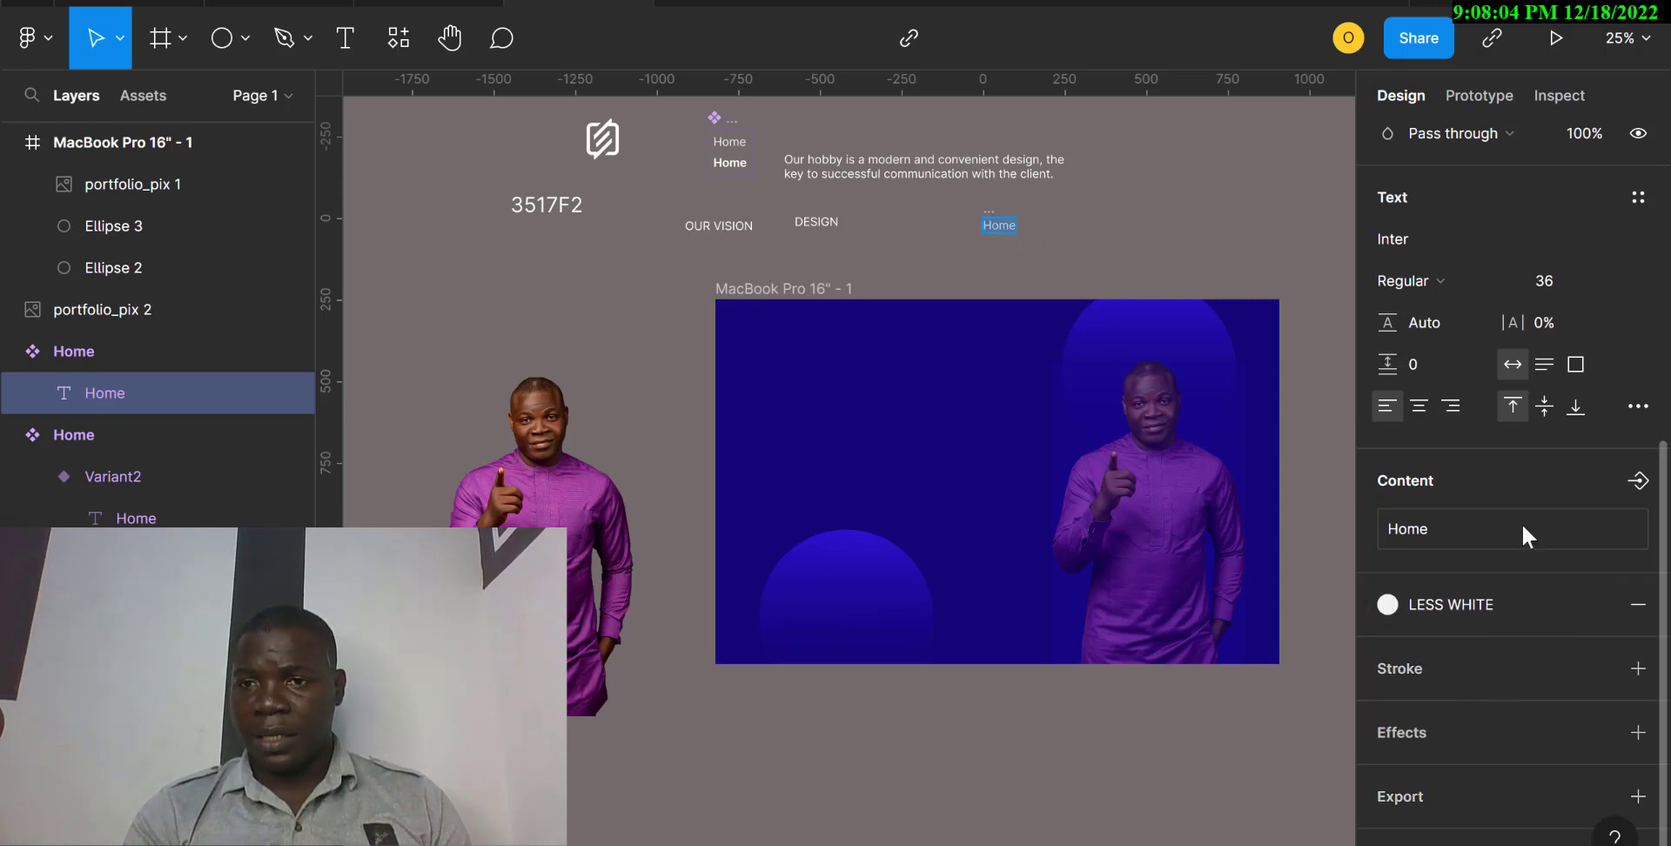
key(Escape)
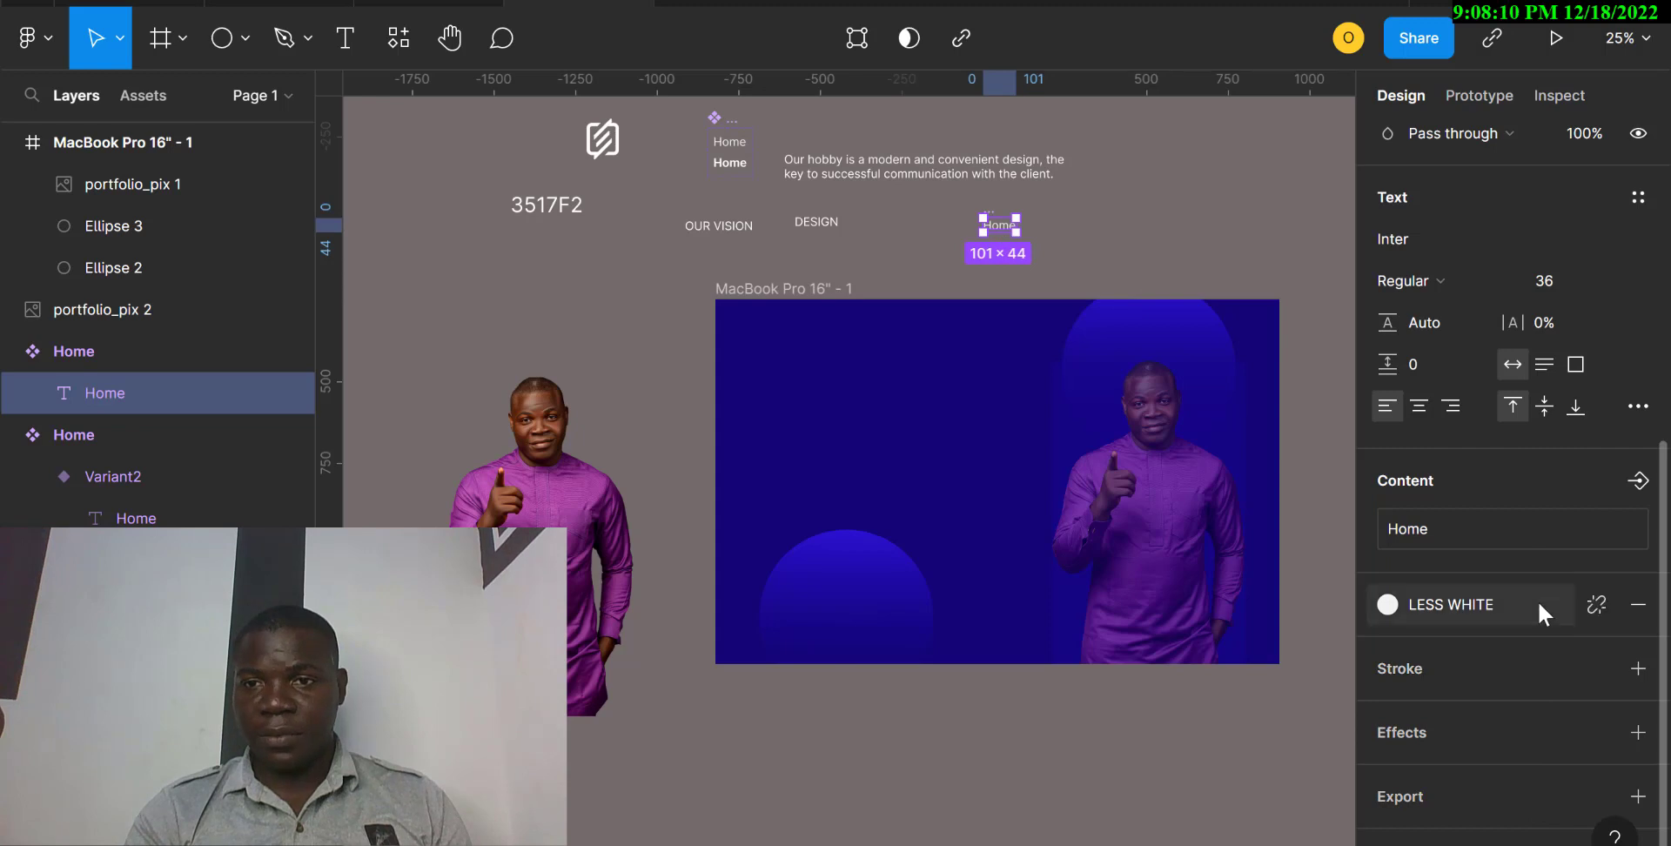
scroll(1538, 603, up, 6)
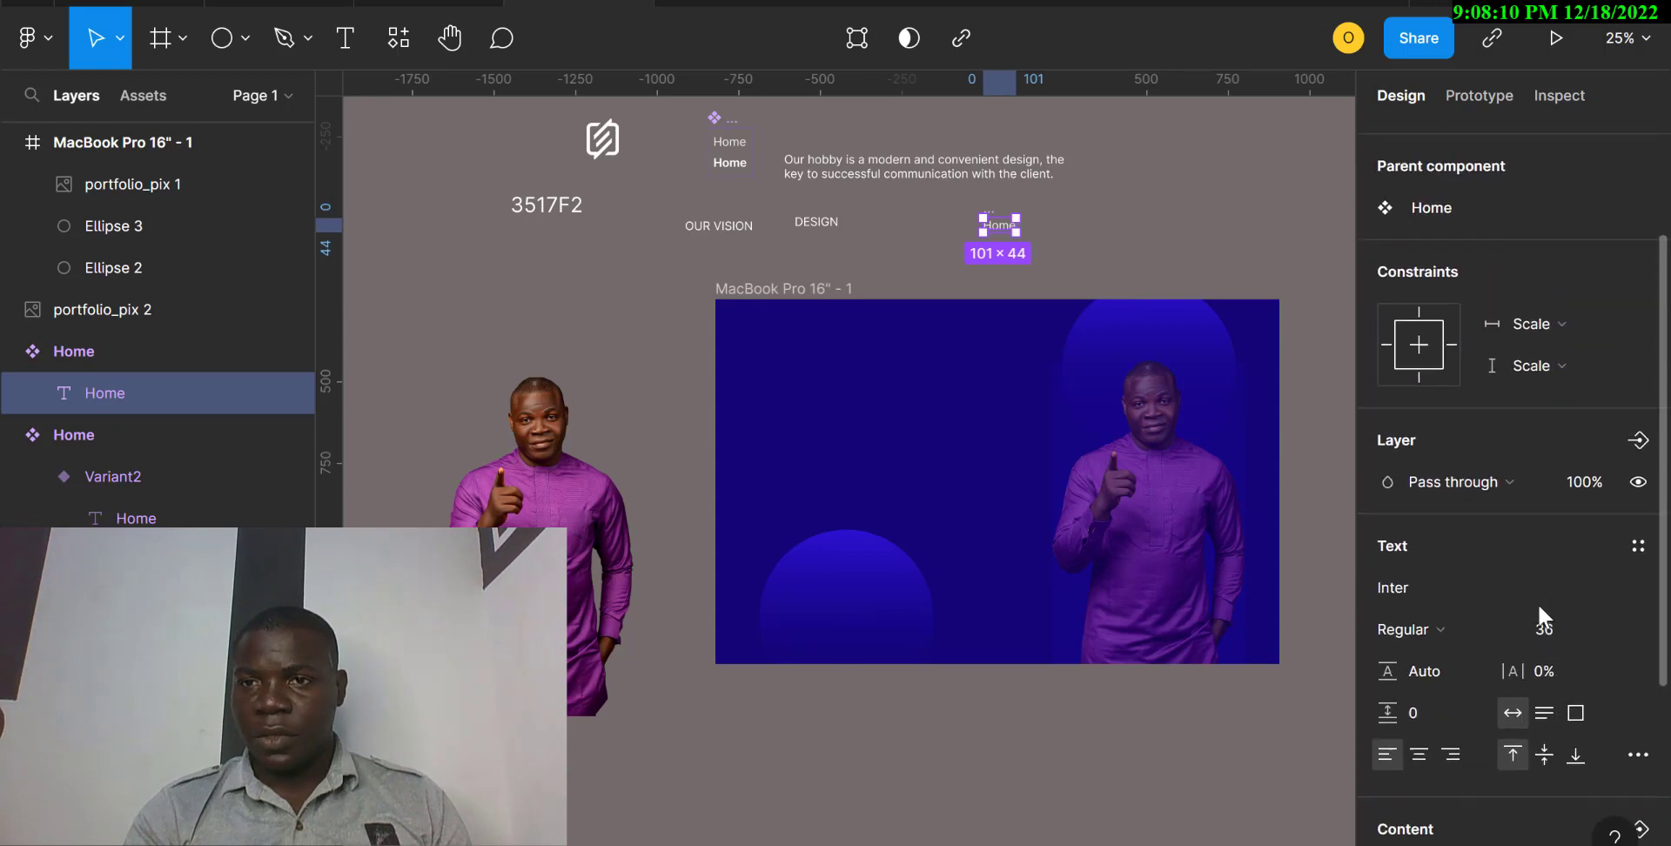
click(1138, 253)
Add auto layout to the new Home component and align its content to the center.
click(995, 226)
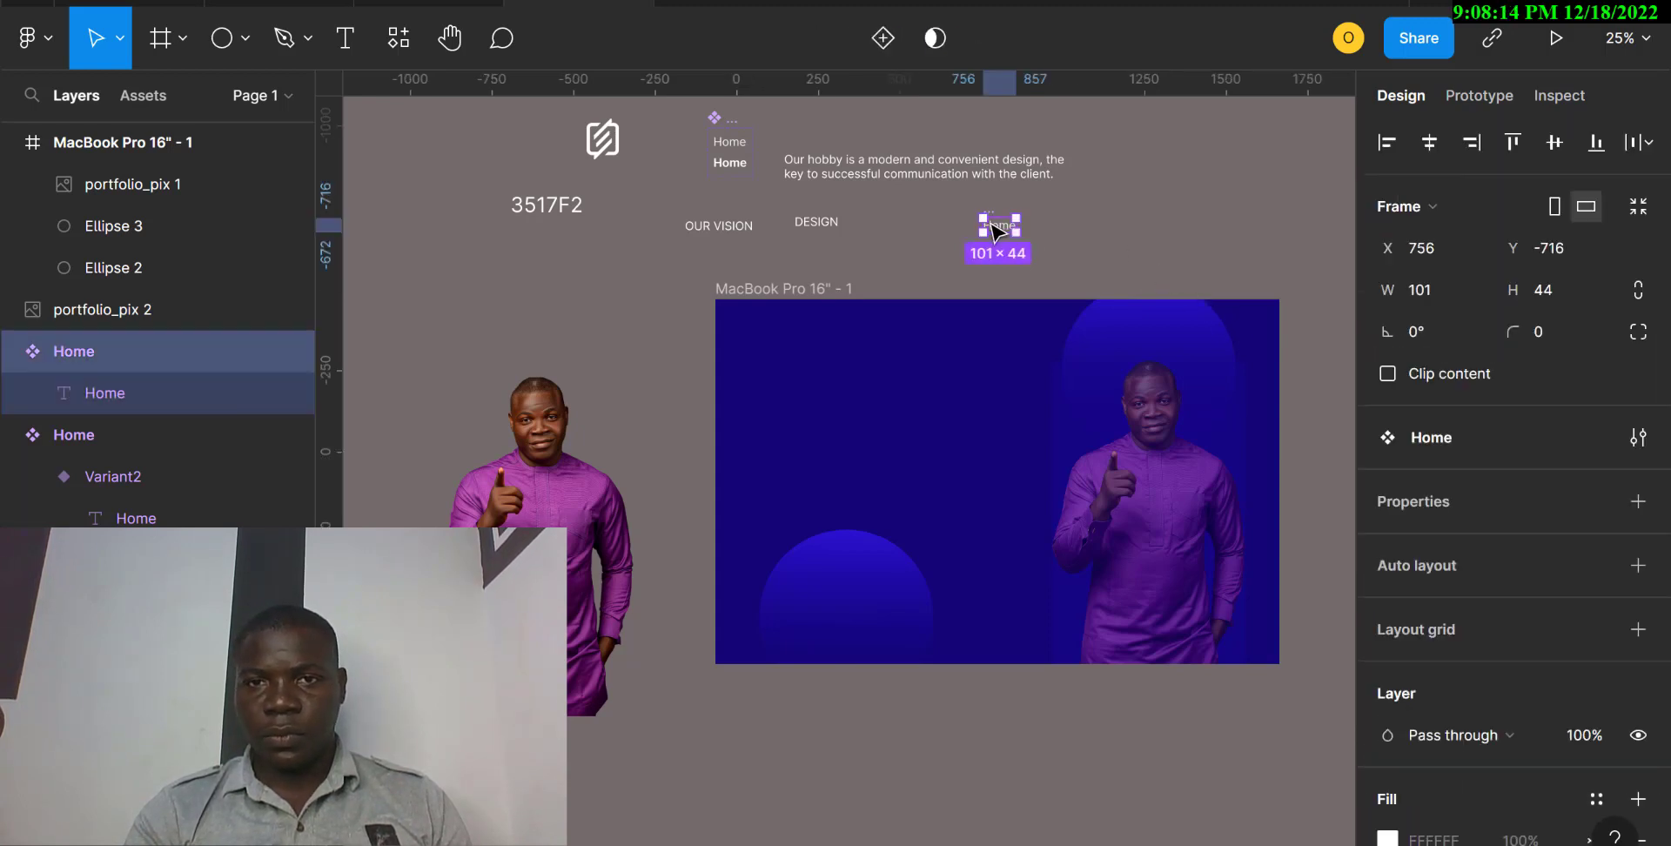
click(1638, 565)
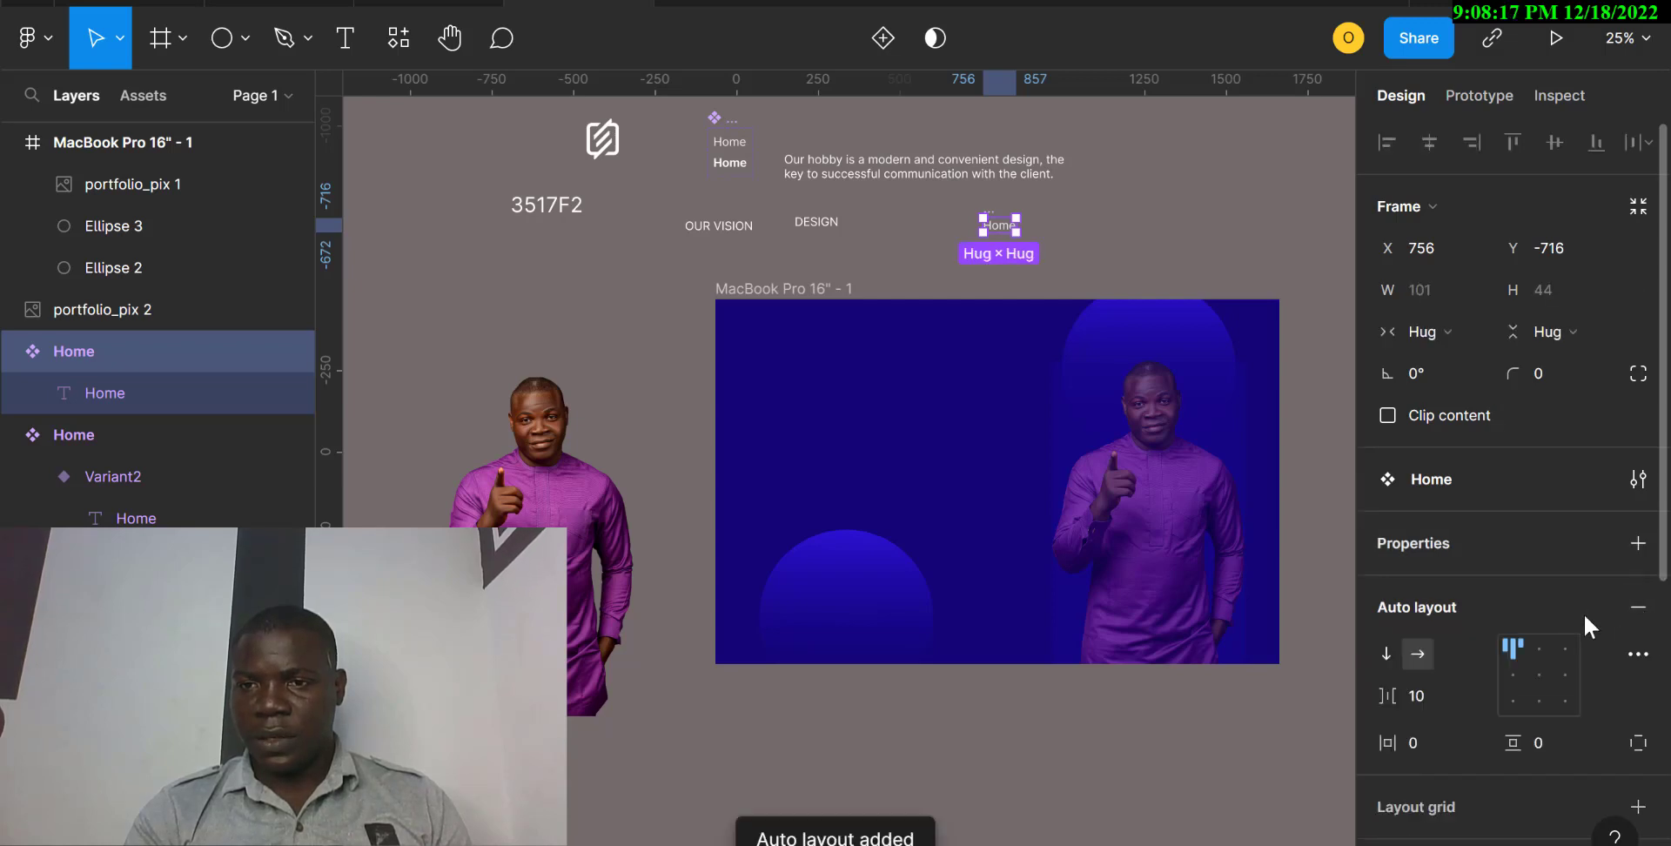
click(1539, 675)
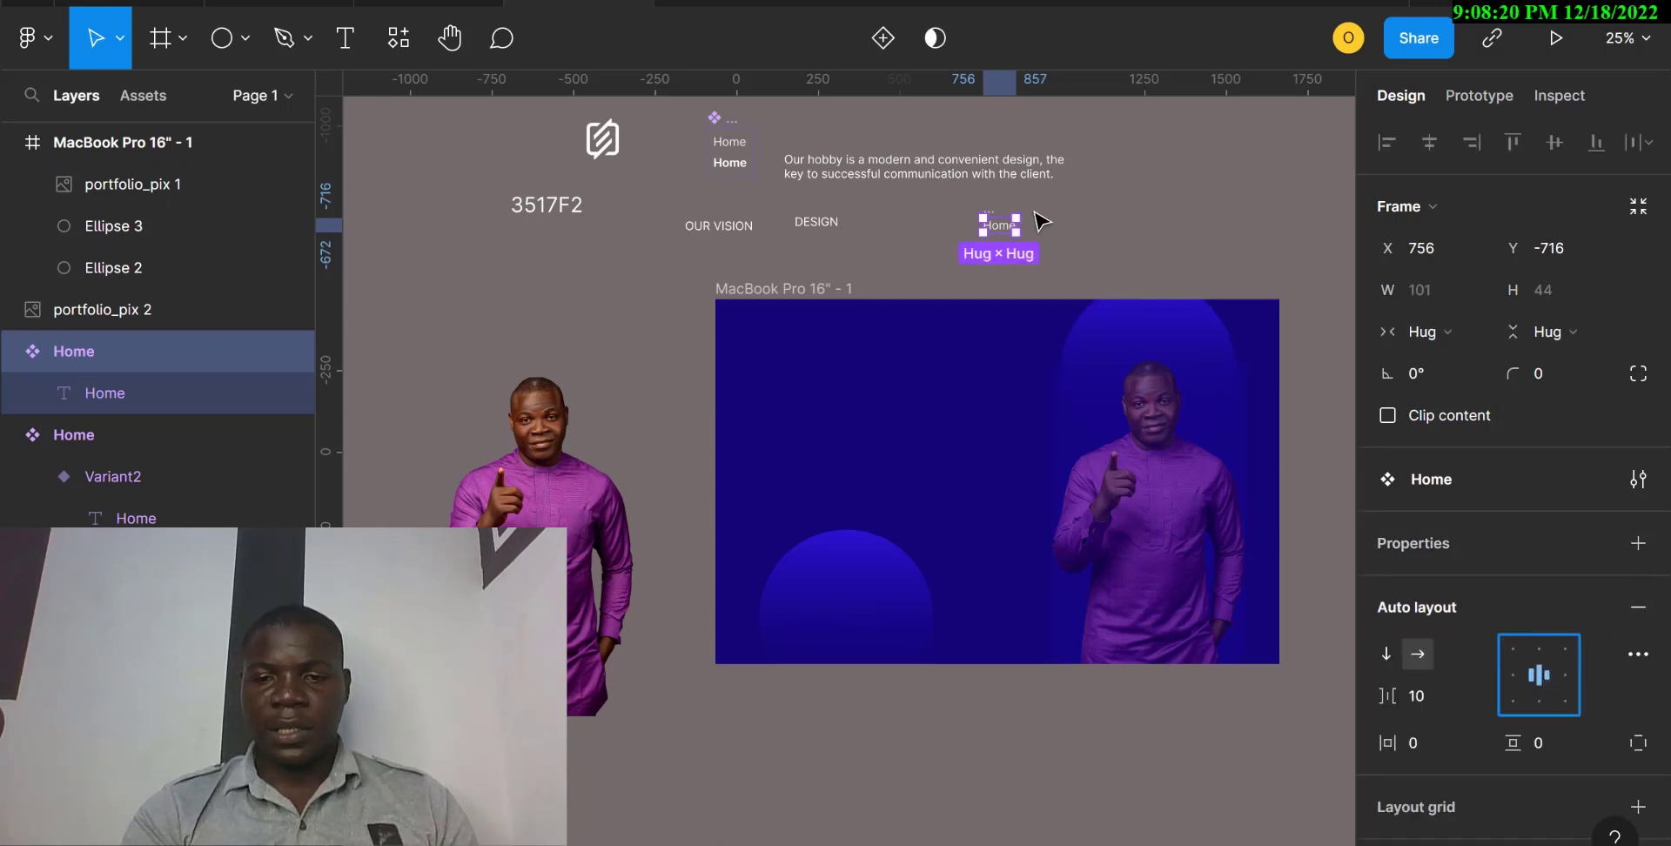
click(1177, 254)
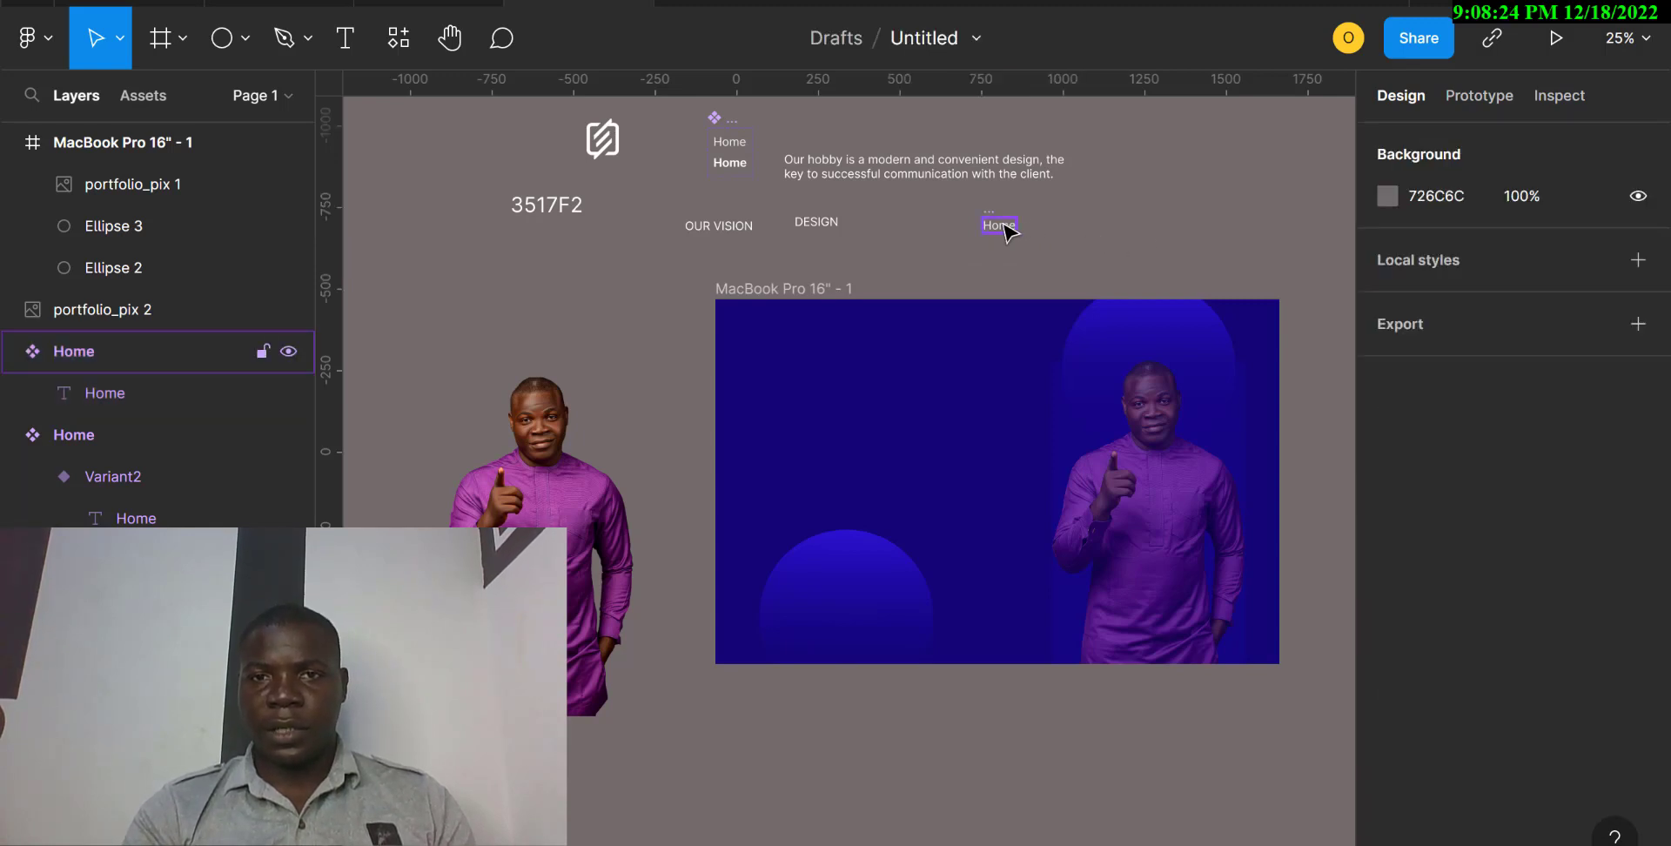
Add a second variant to the new Home component and set that variant's text to Bold.
click(1008, 228)
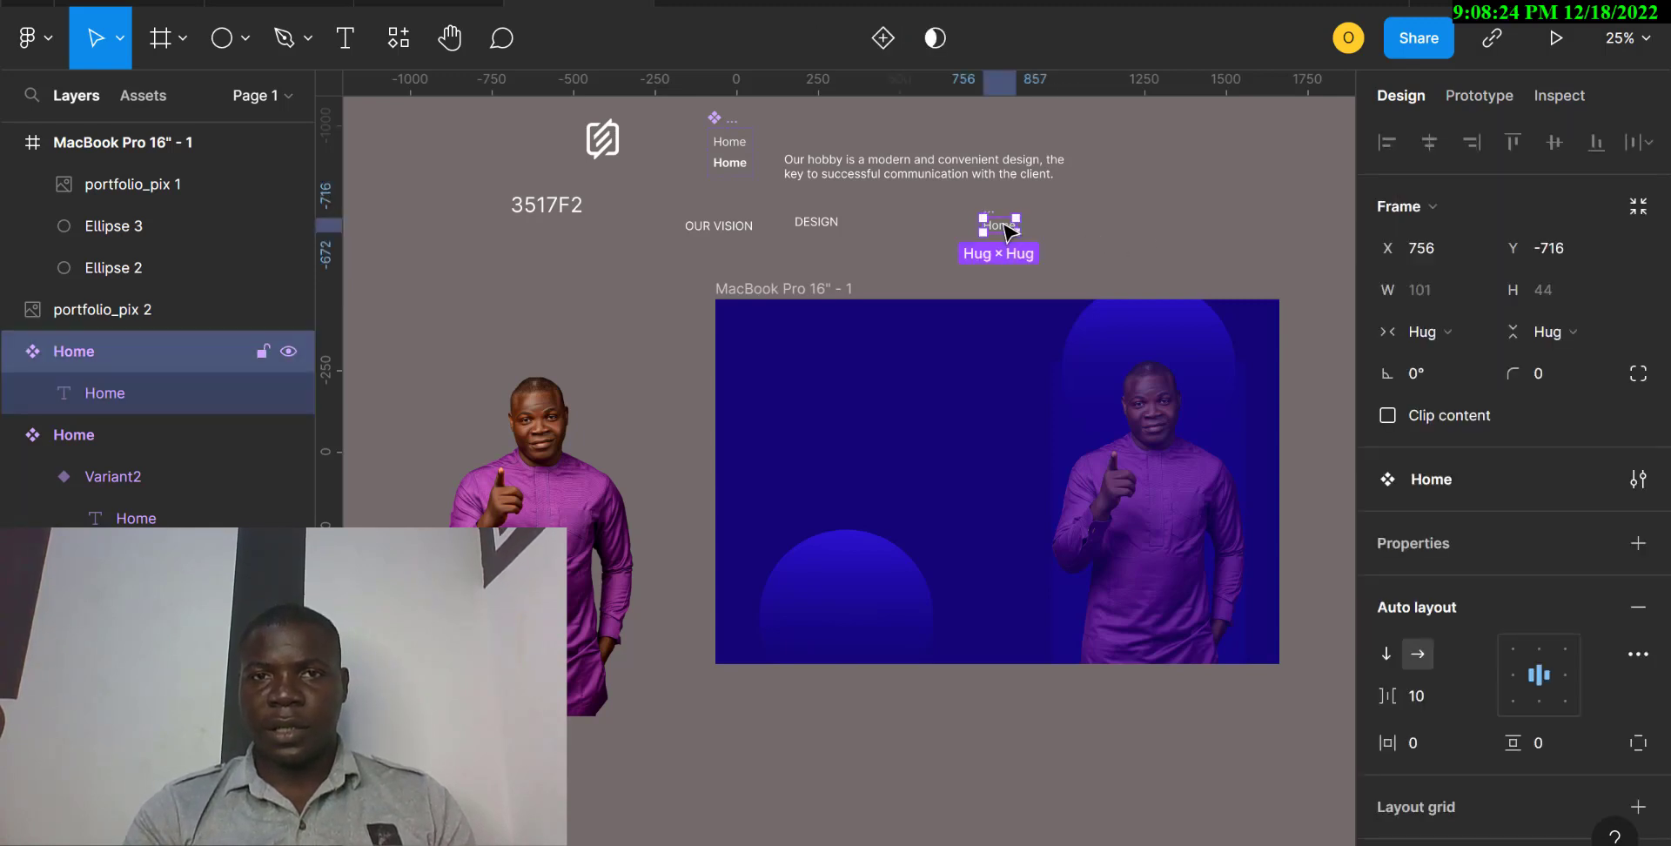
click(883, 40)
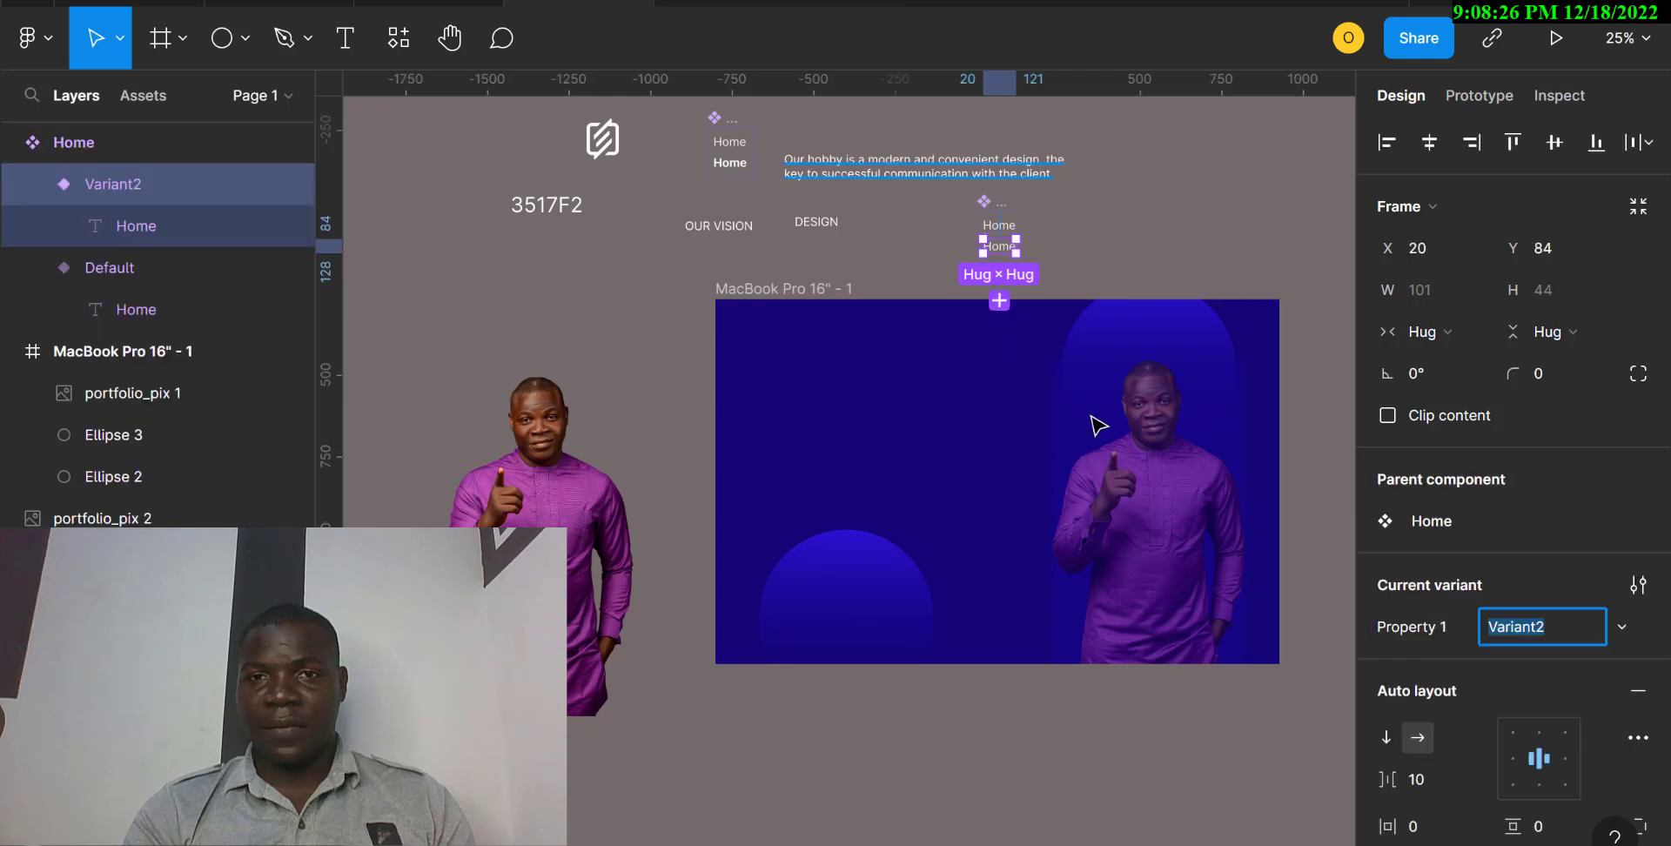
double_click(1002, 249)
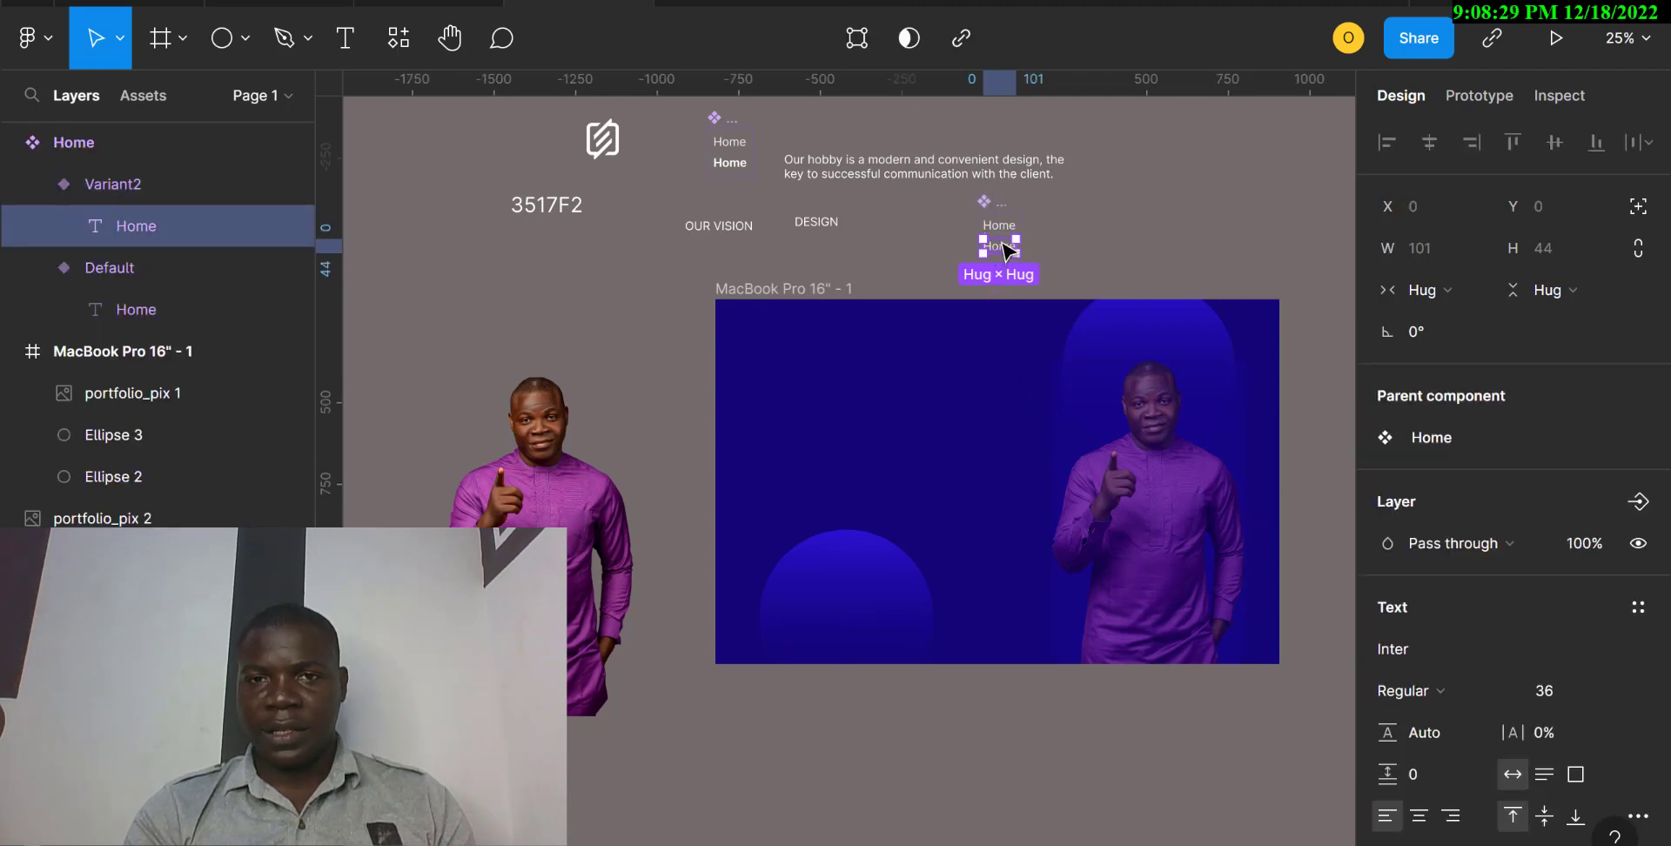
double_click(1007, 252)
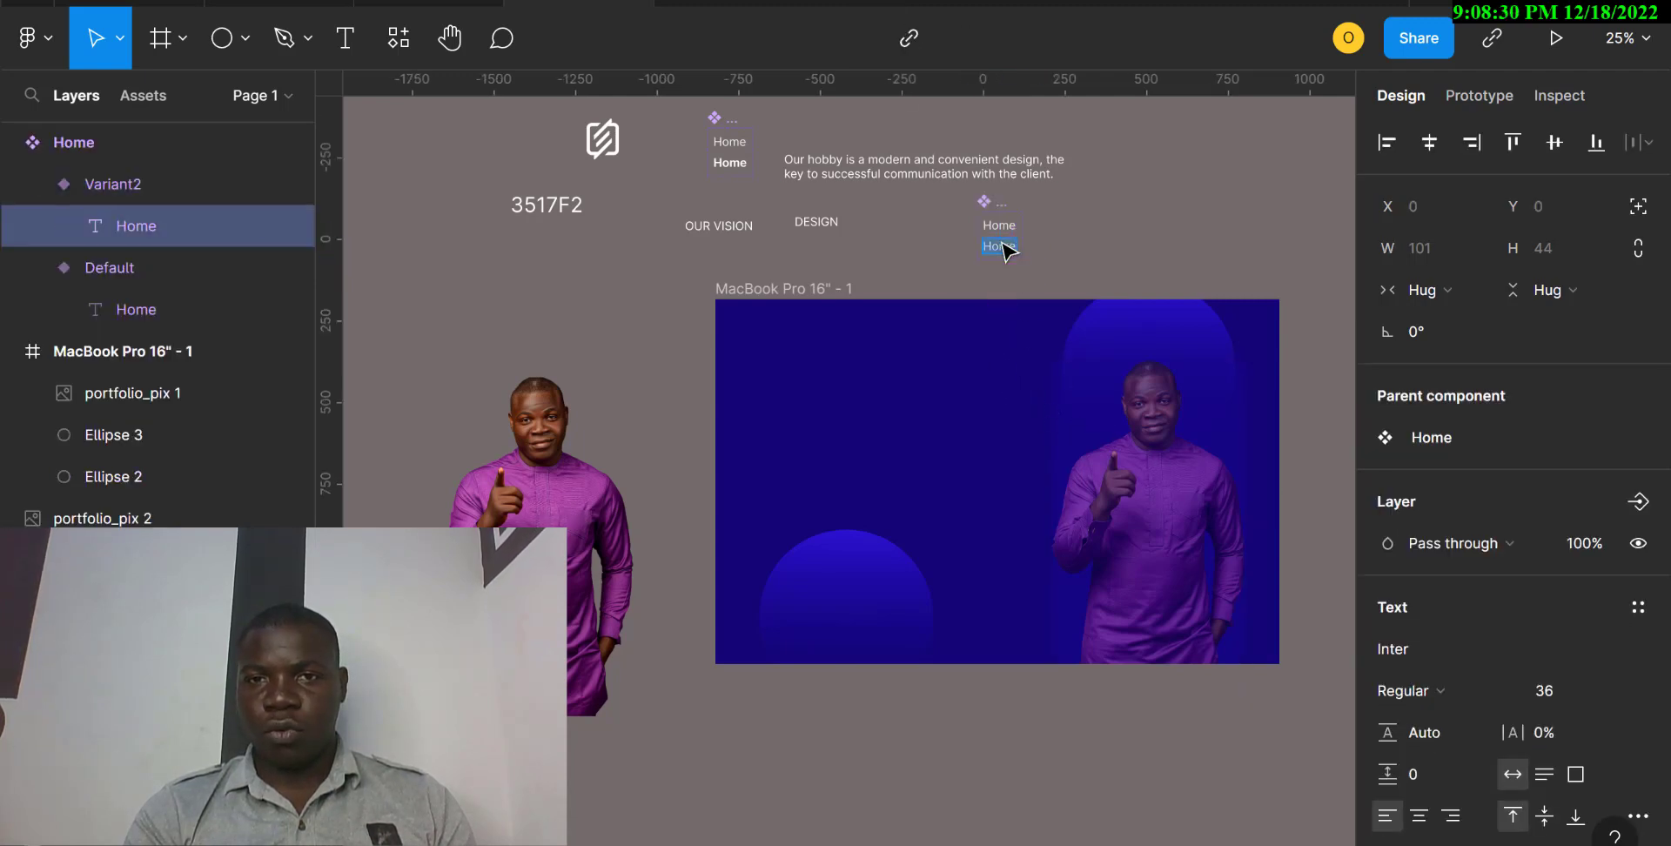
click(1507, 693)
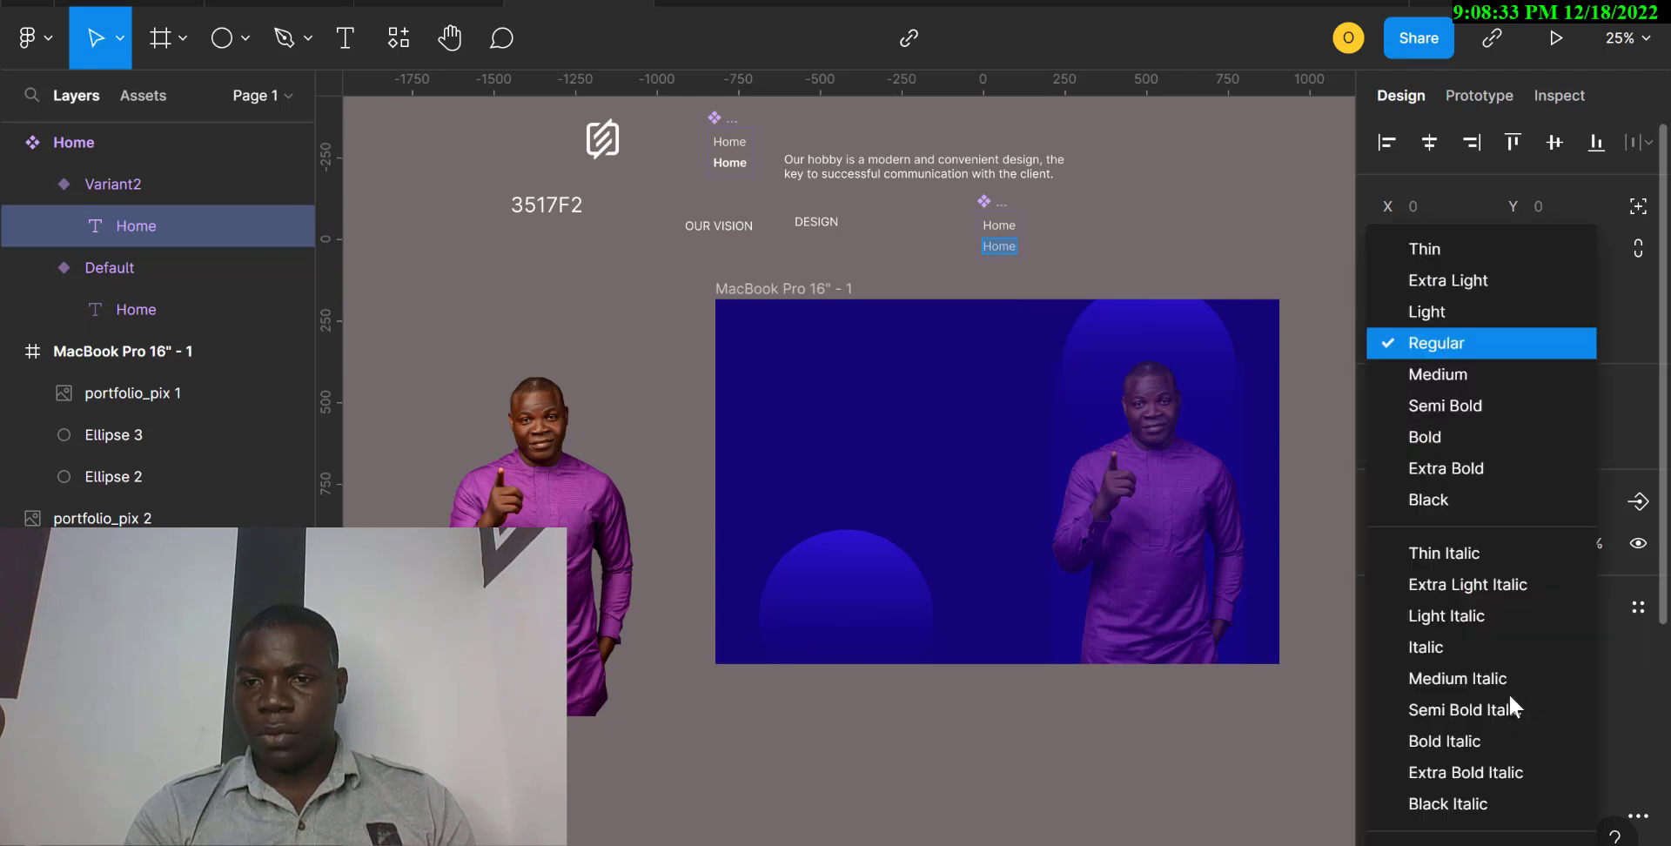
click(1457, 437)
key(Escape)
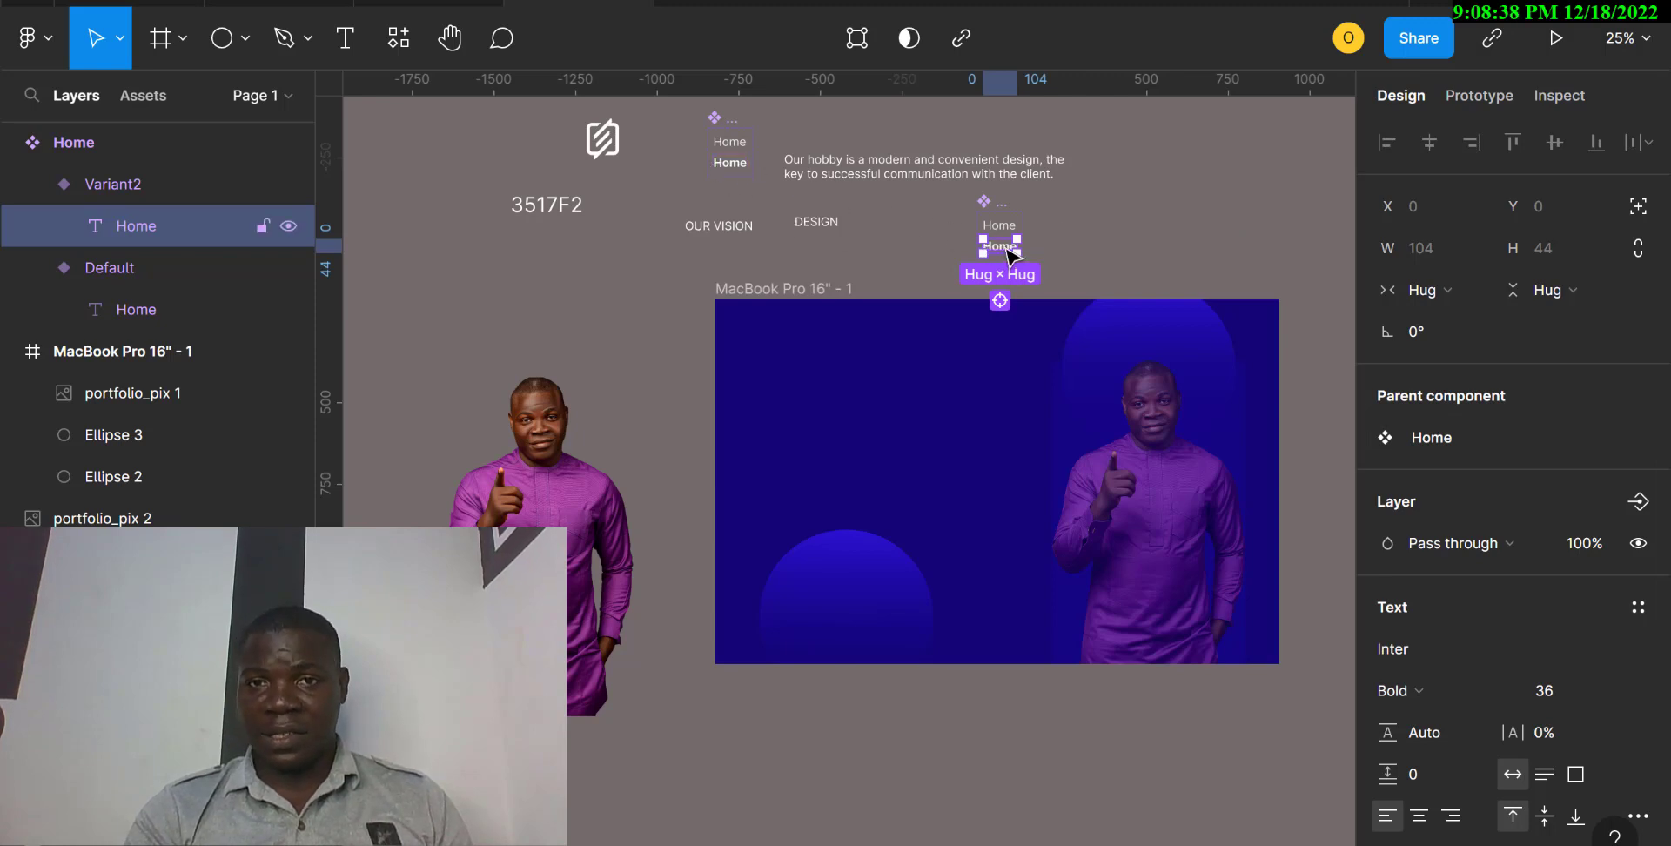
Rename the first variant of the new Home component, with the regular text, as "active".
click(1160, 235)
click(996, 230)
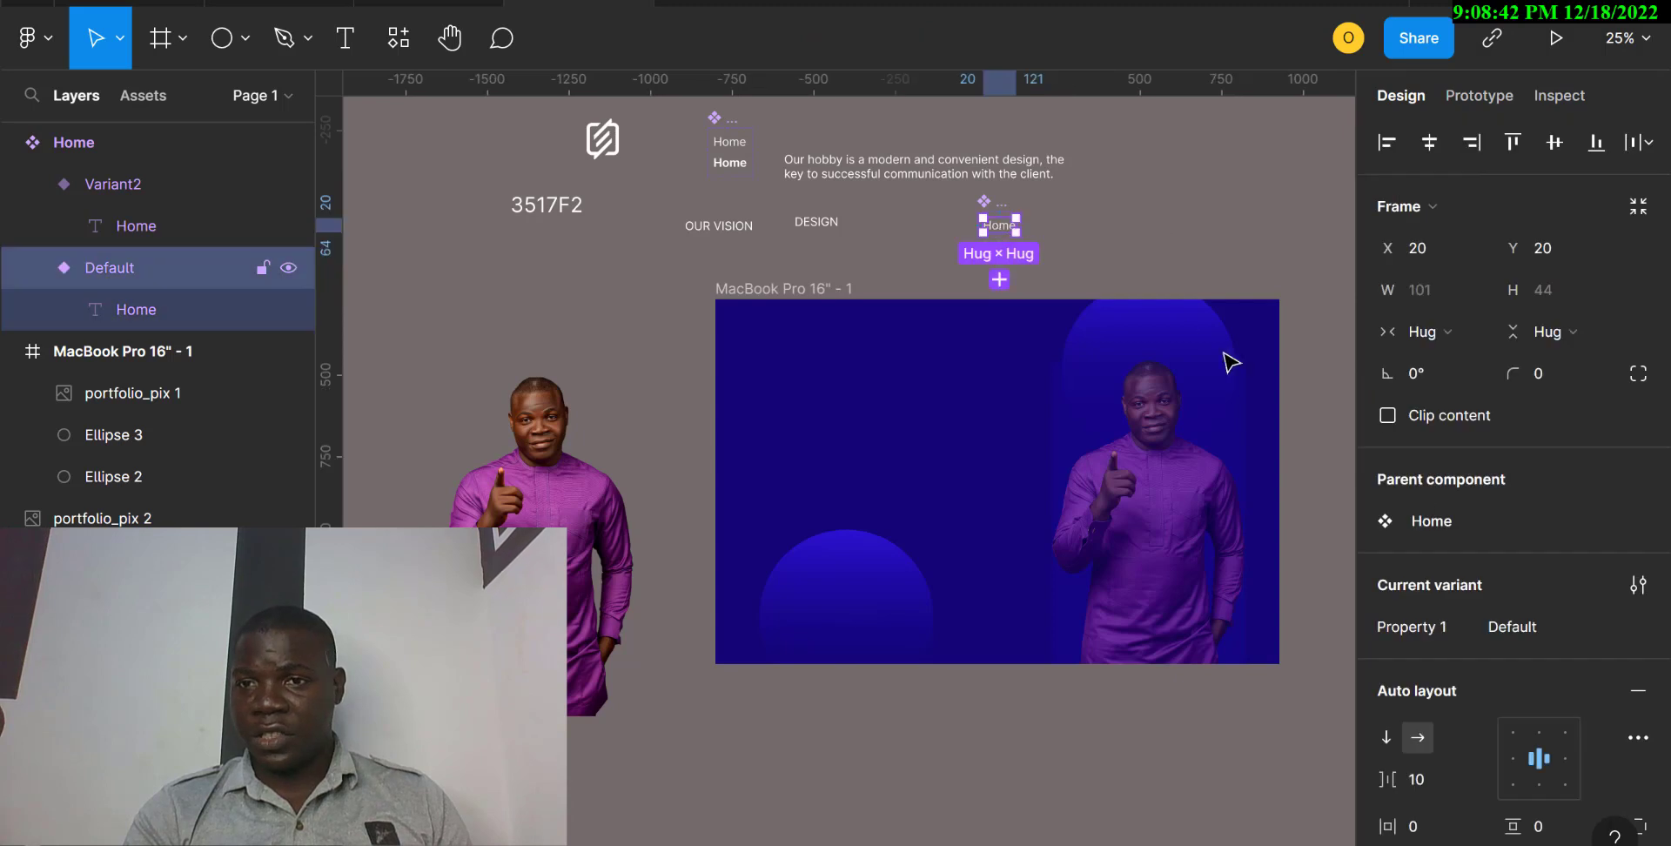
click(1517, 629)
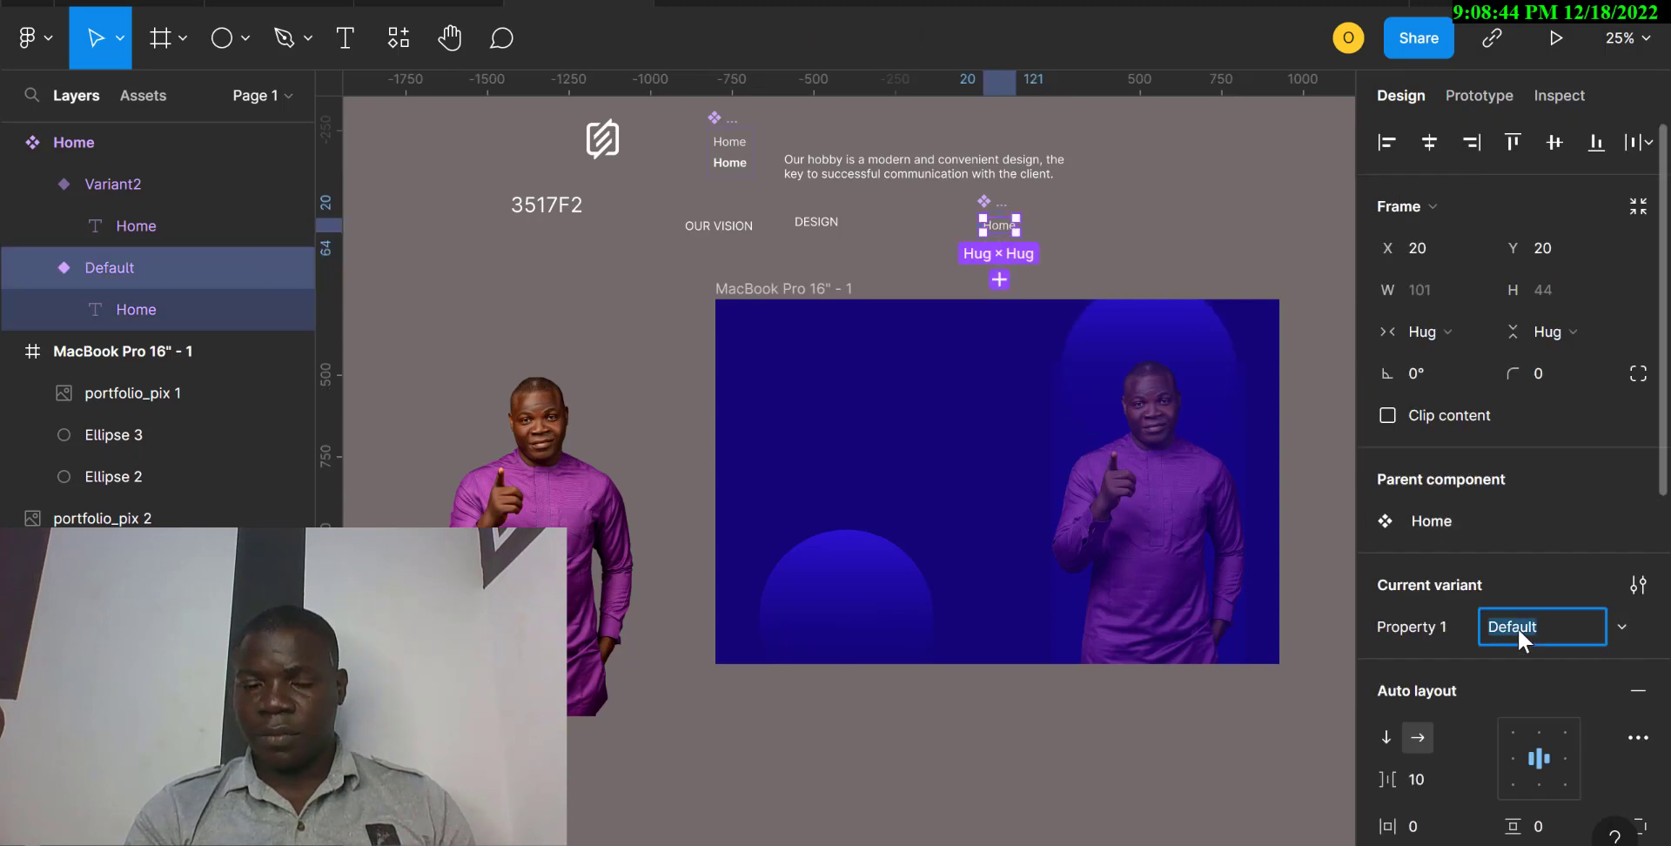
text(active)
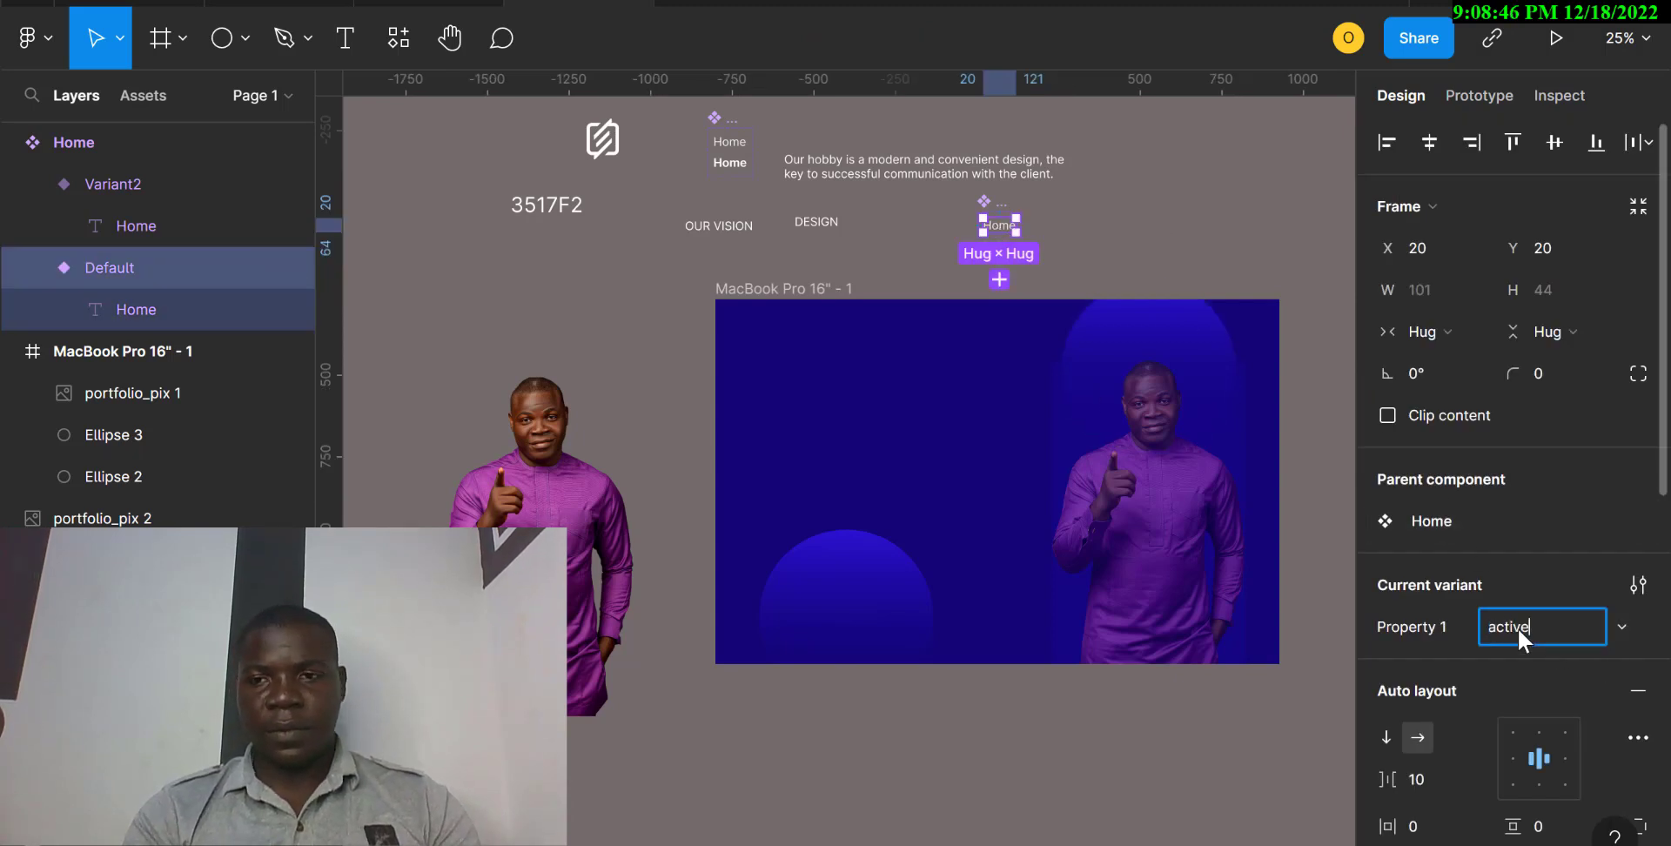
click(1090, 246)
Rename the second variant of the Home component, with the bold text, as "hover".
click(1000, 246)
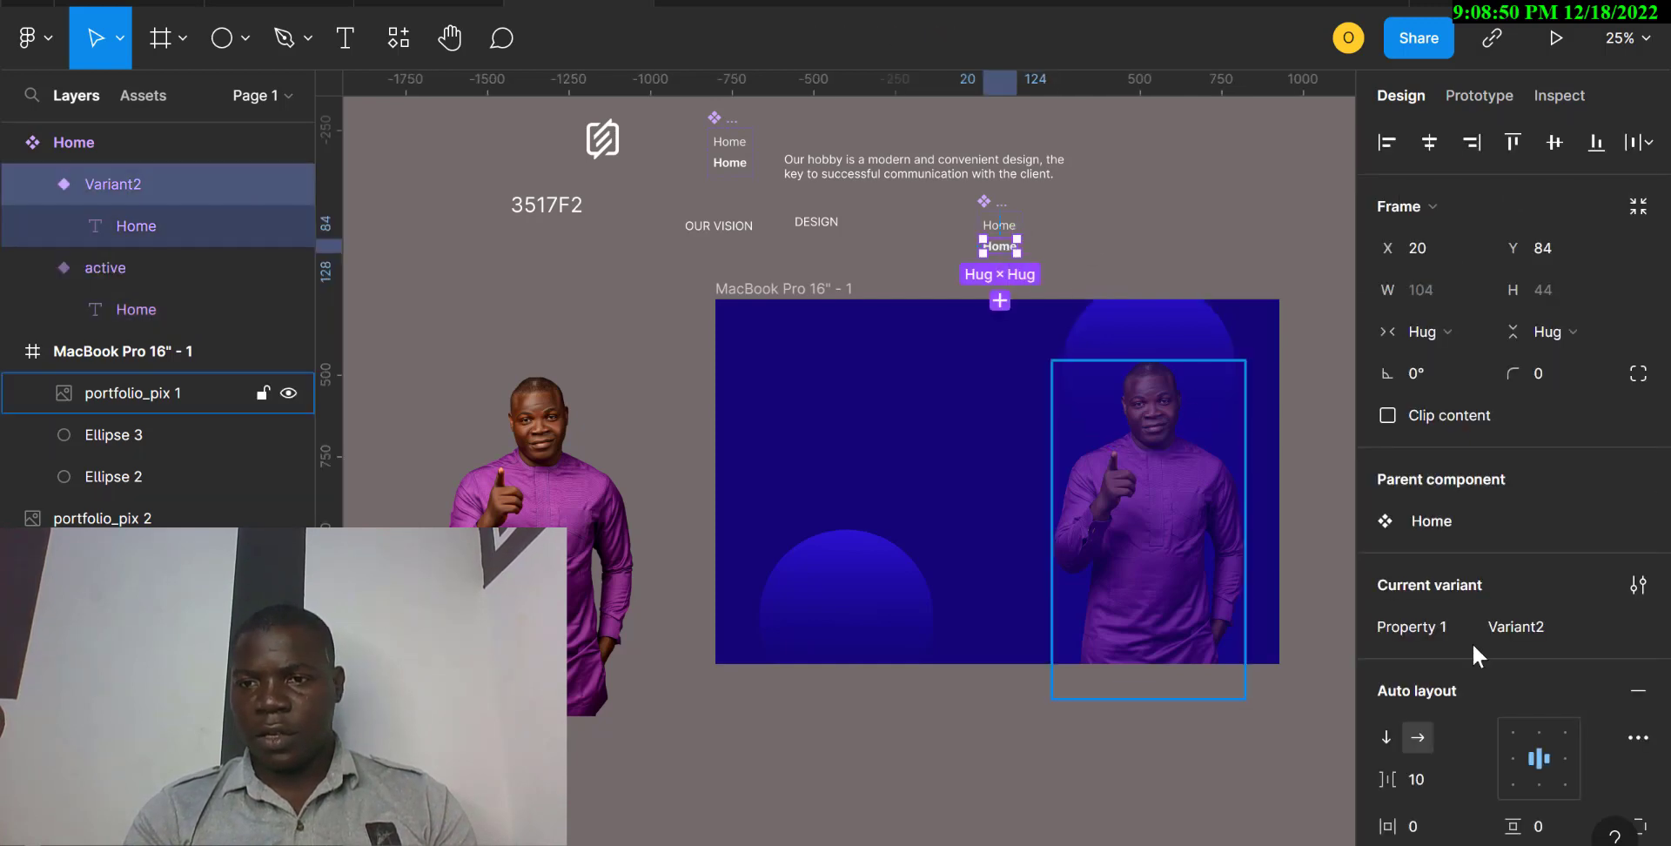
click(1512, 630)
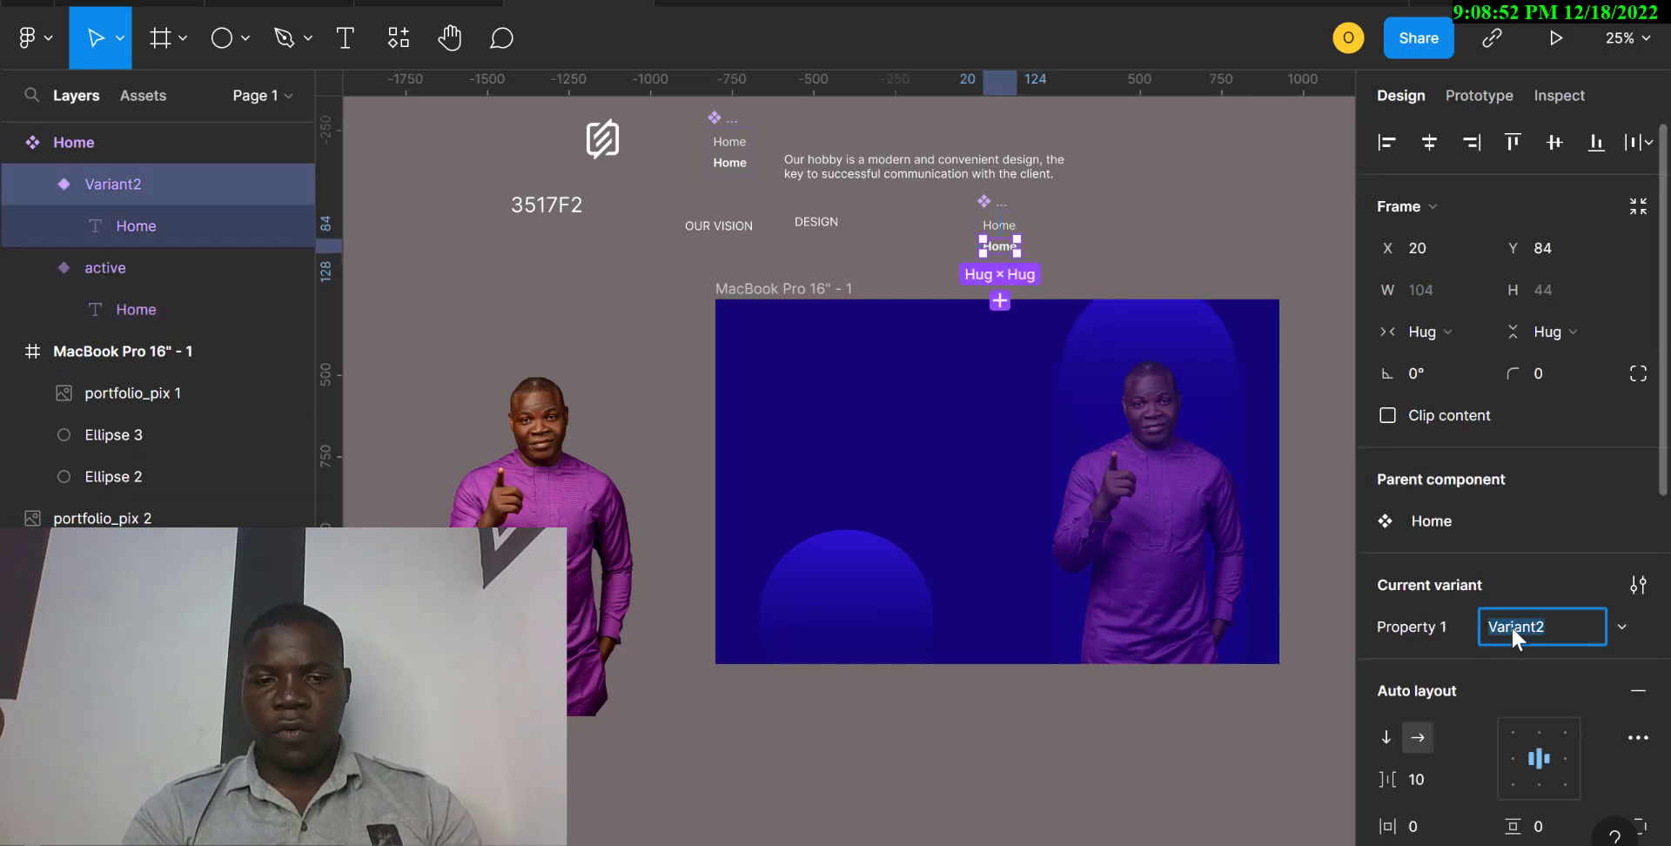
text(hover)
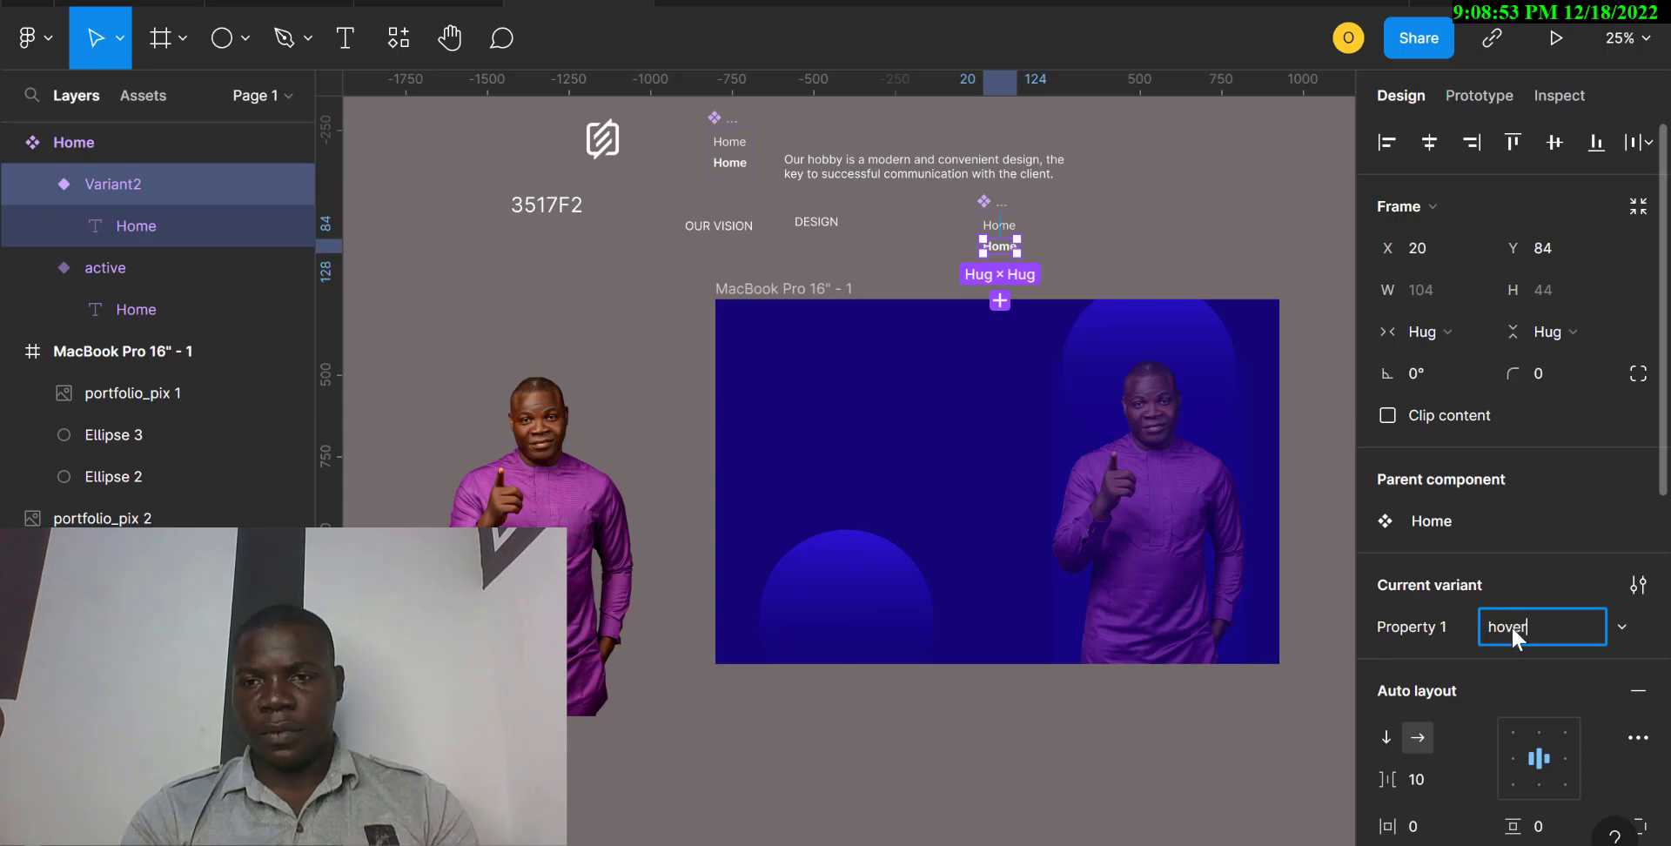
click(1427, 628)
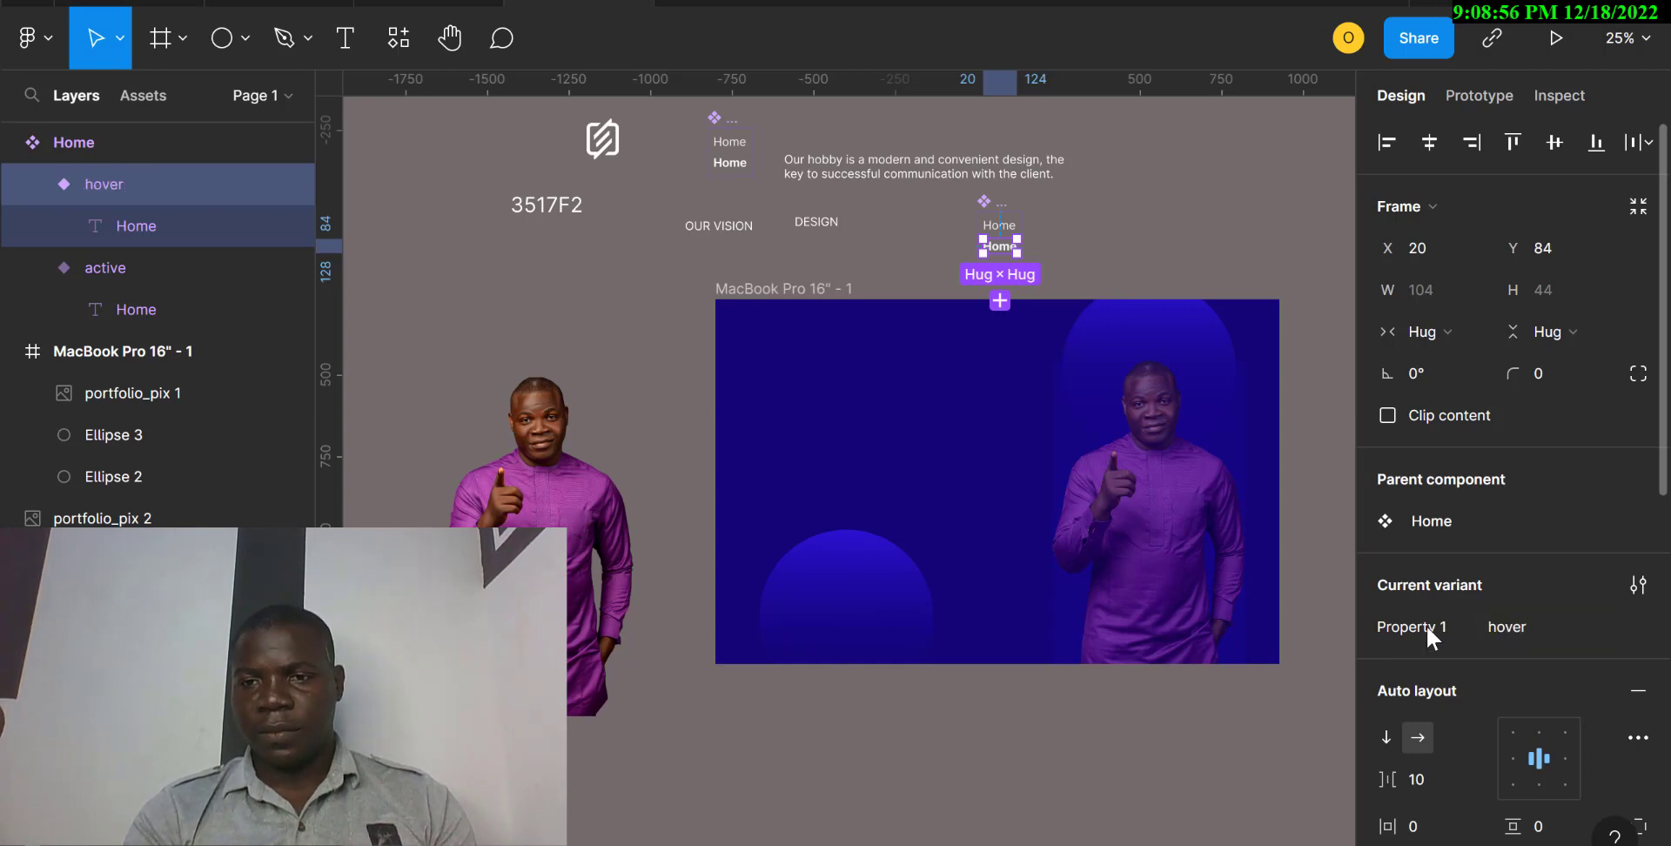
Rename the Home component's variant property as "nav".
double_click(1427, 628)
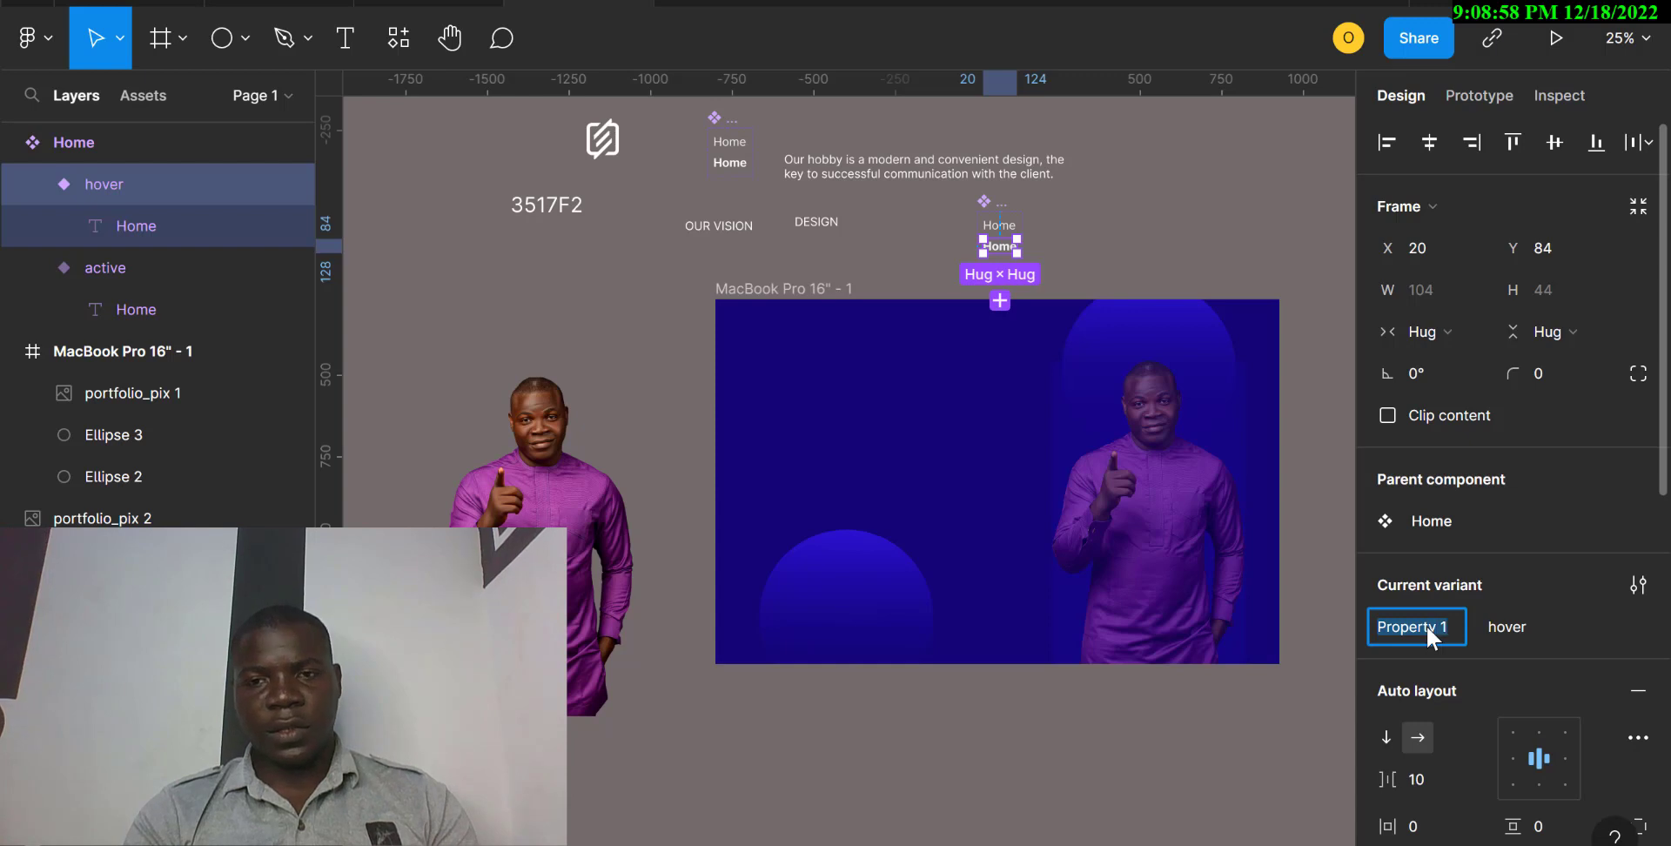
text(v)
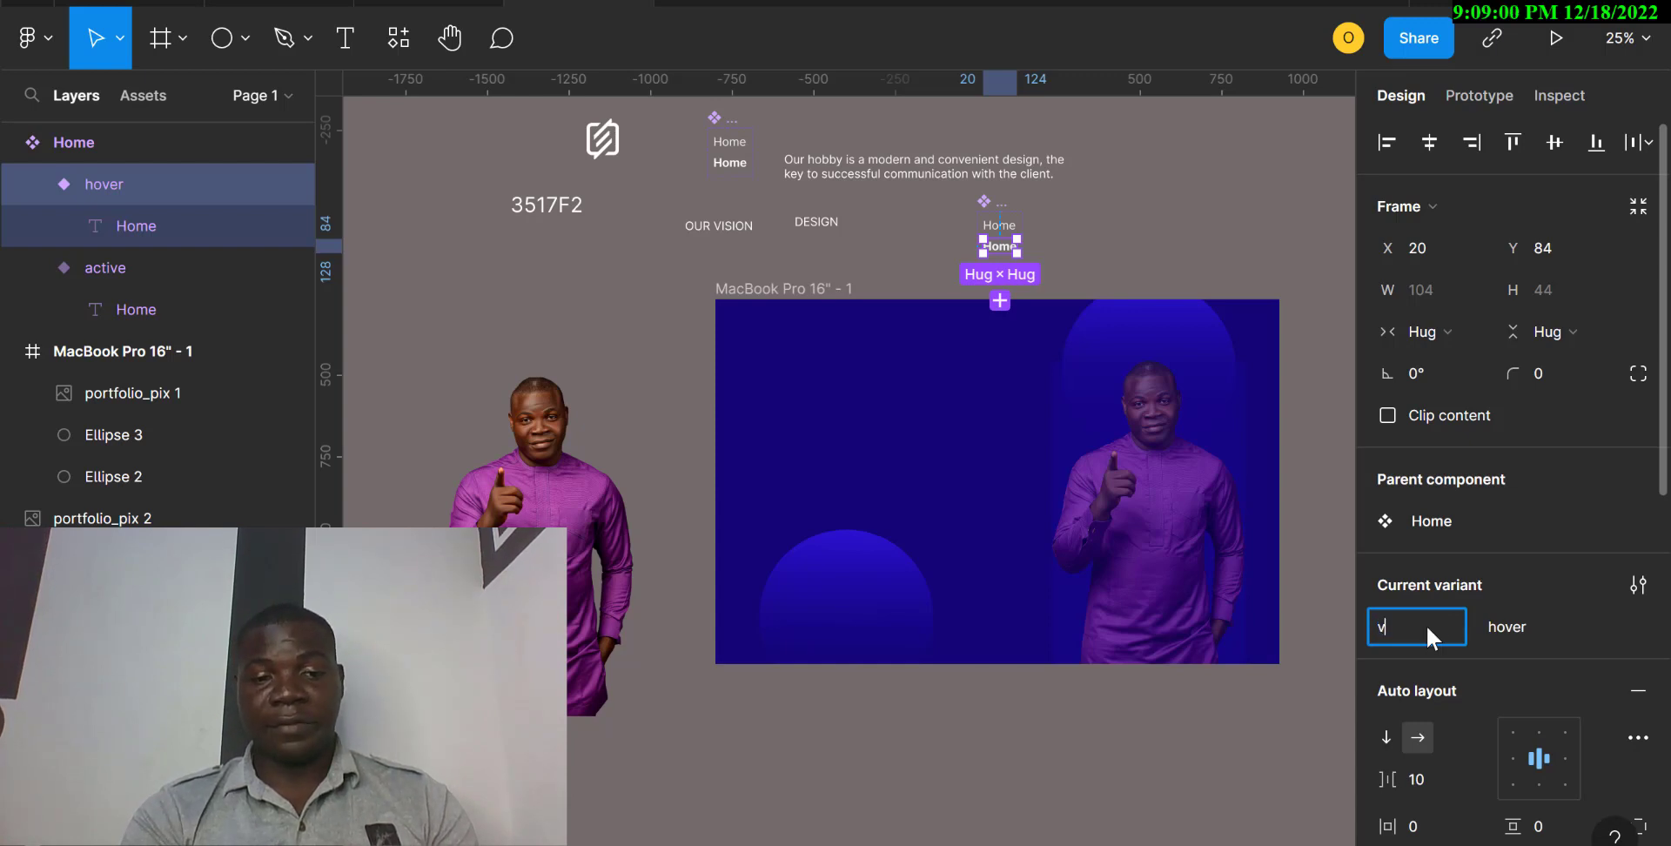
text(a)
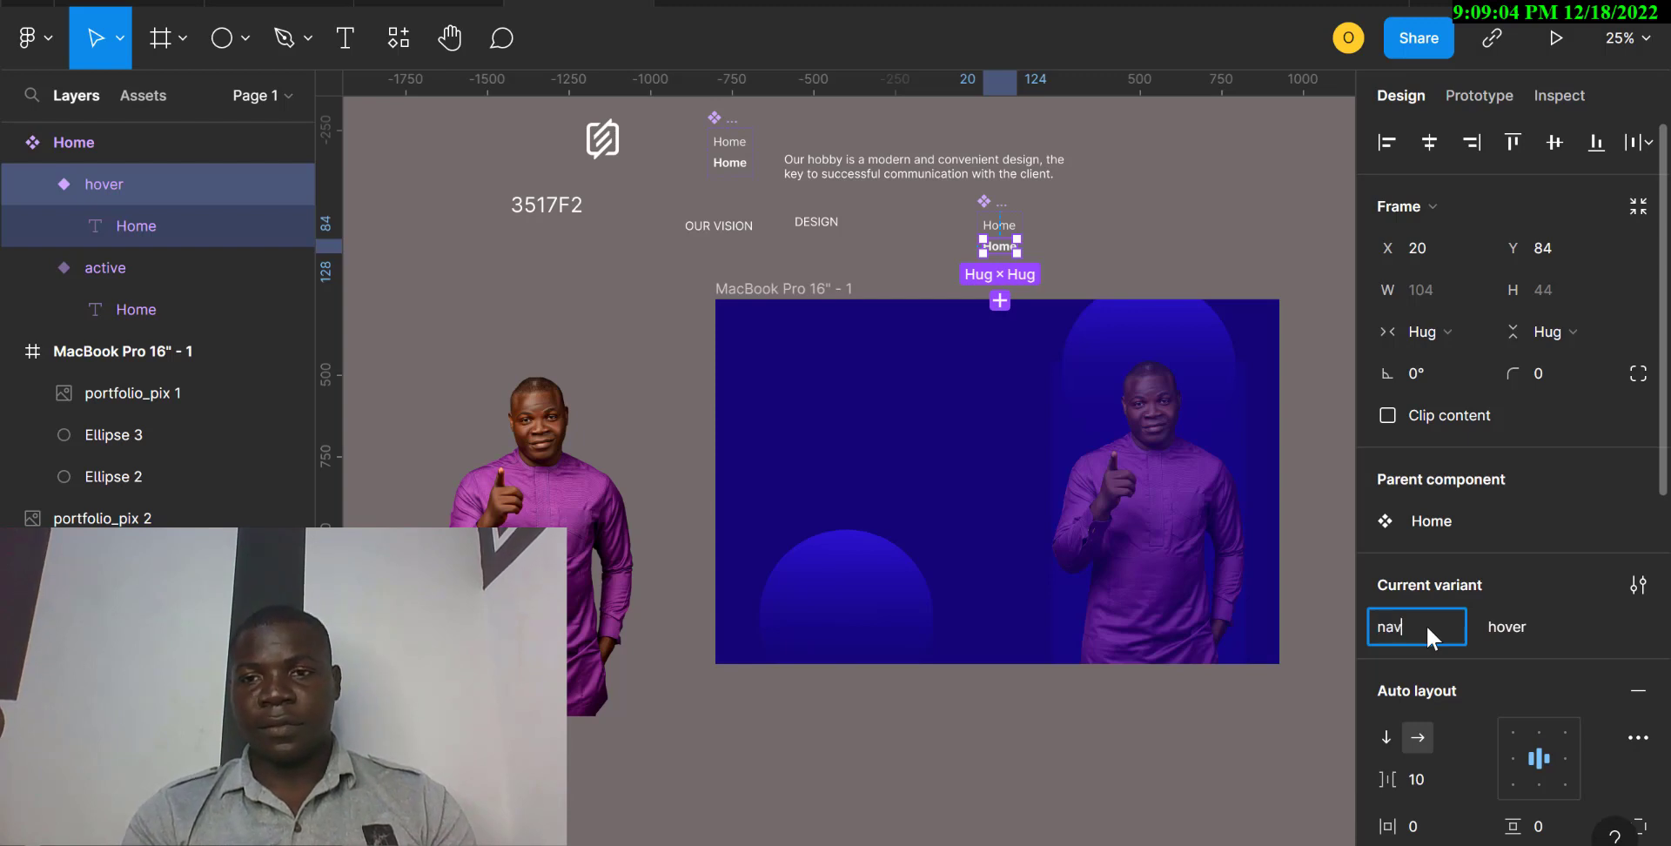
key(Return)
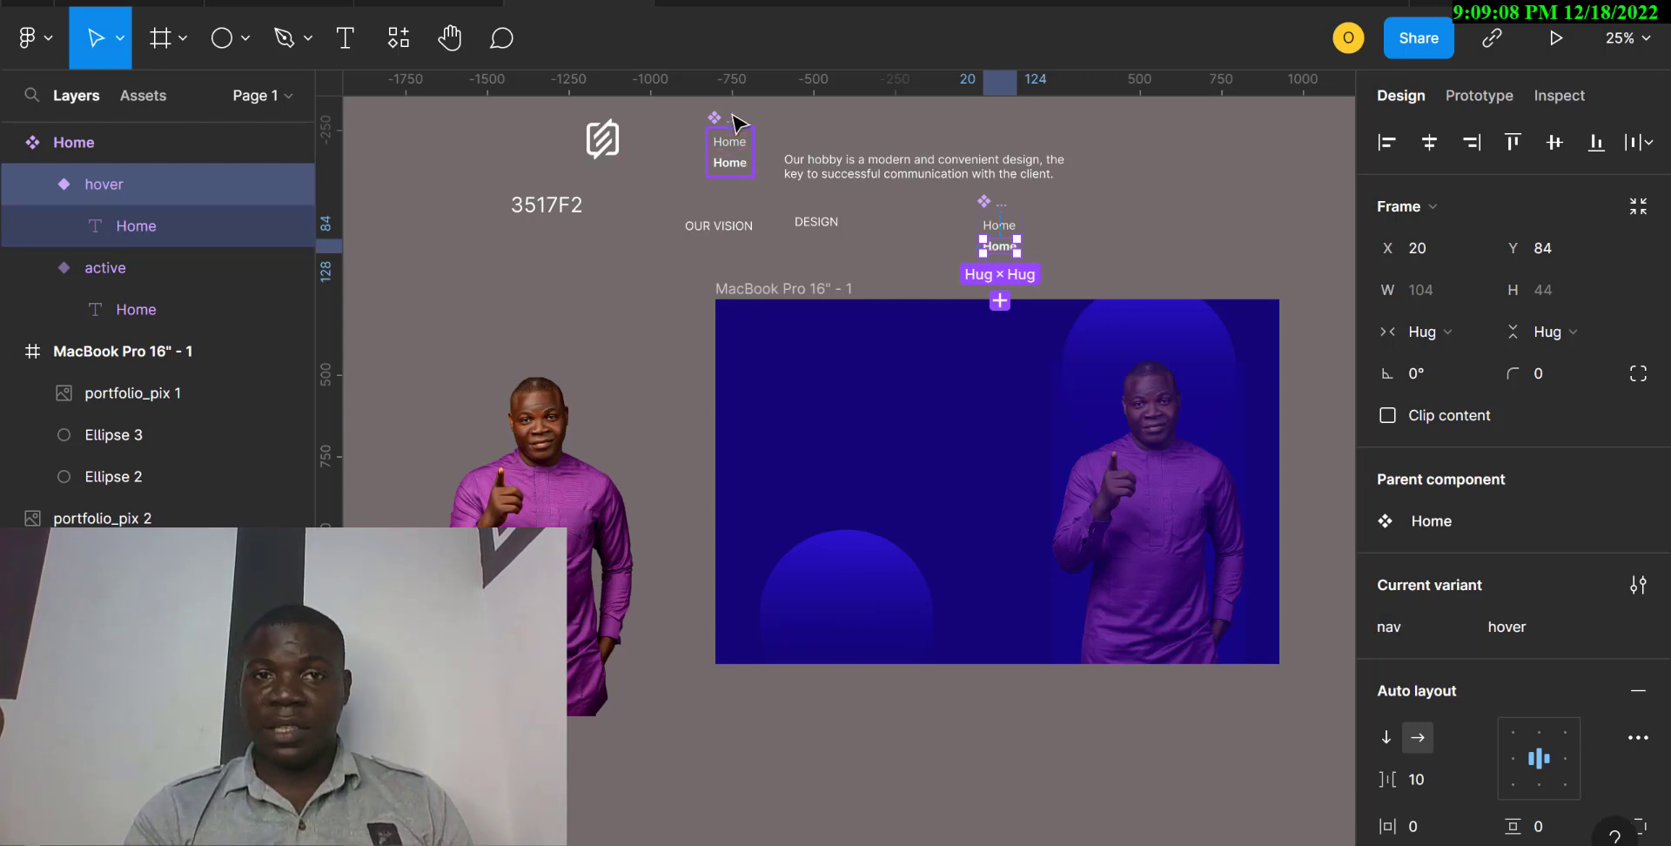
Delete the older Home component set and move the logo into the MacBook Pro 16" frame at about X 74, Y 36.
click(740, 152)
key(Delete)
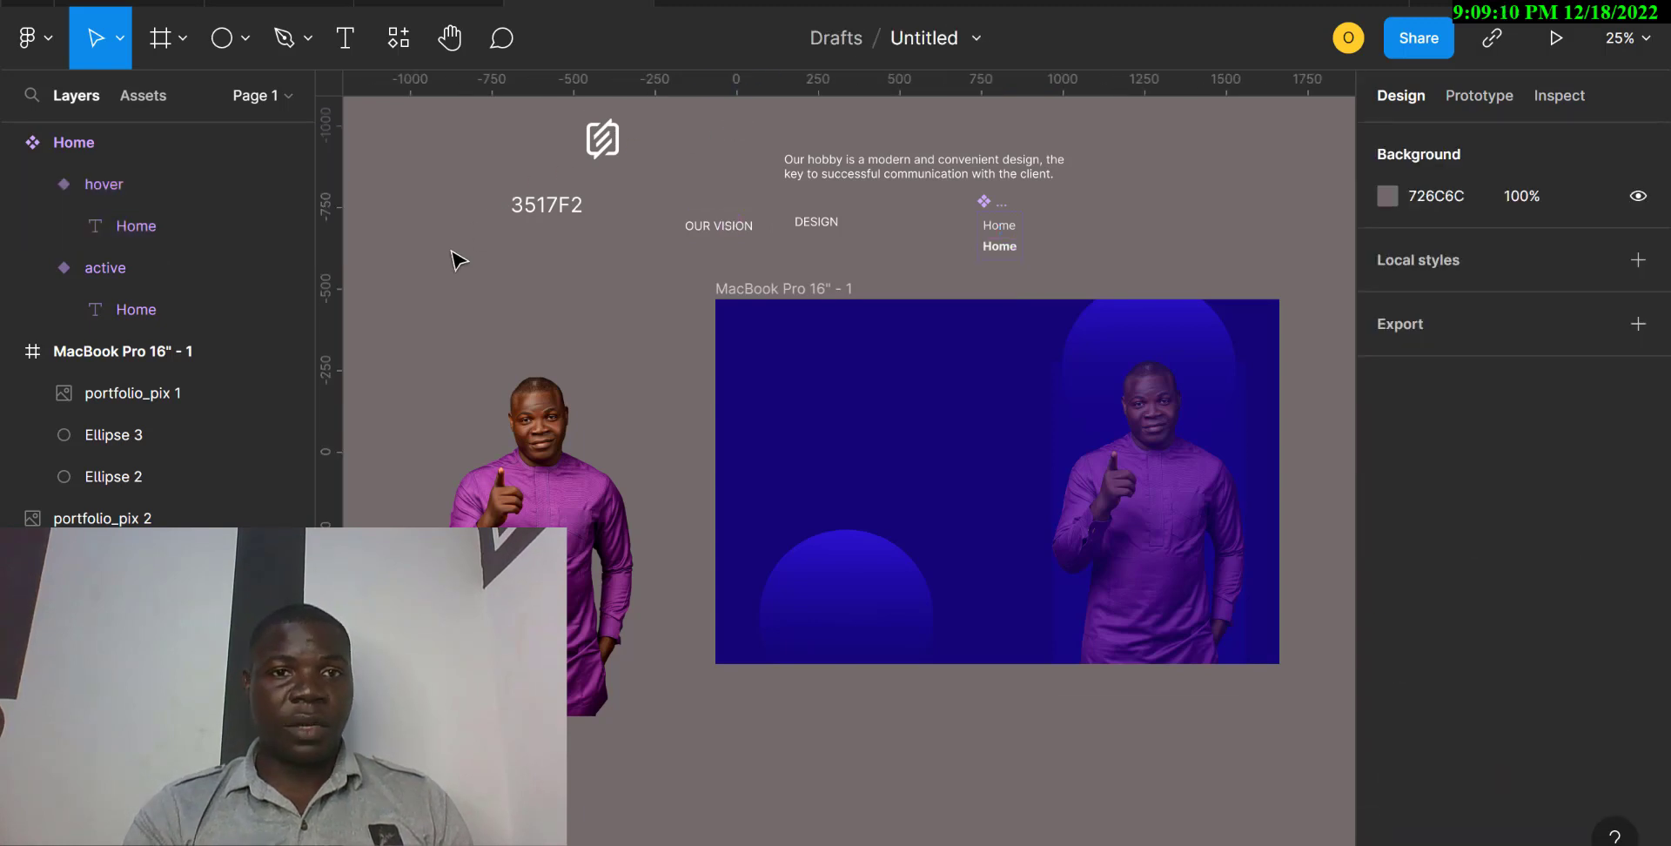
click(611, 144)
drag(750, 322, 773, 350)
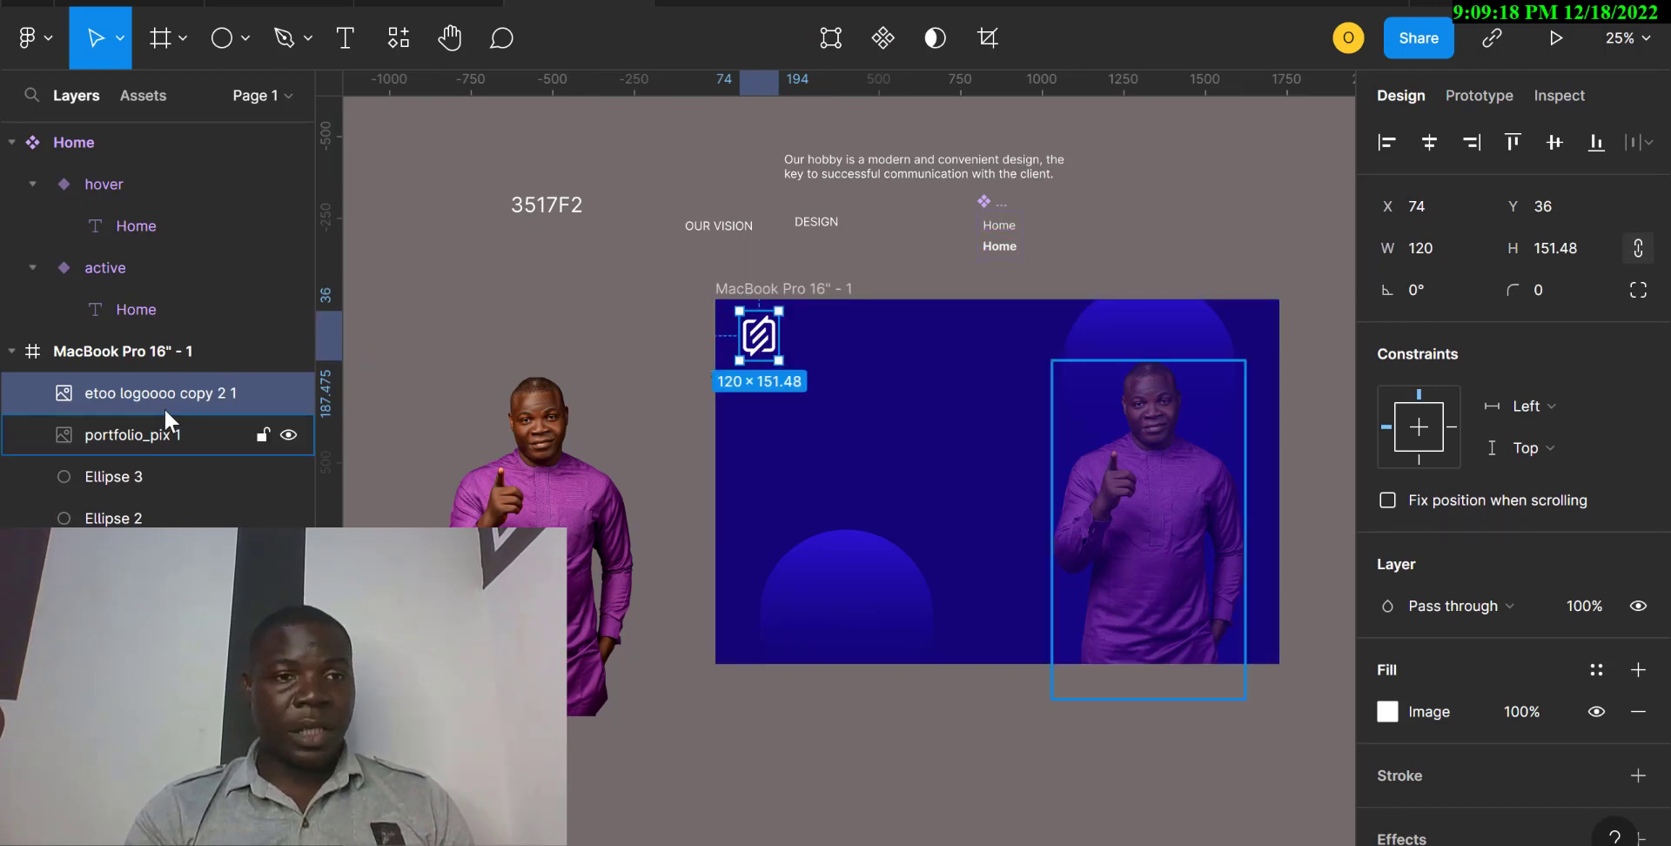
Place two instances of the local Home component beside the logo at about X 329, Y 90 and X 689, Y 89.
click(126, 92)
drag(129, 310, 840, 342)
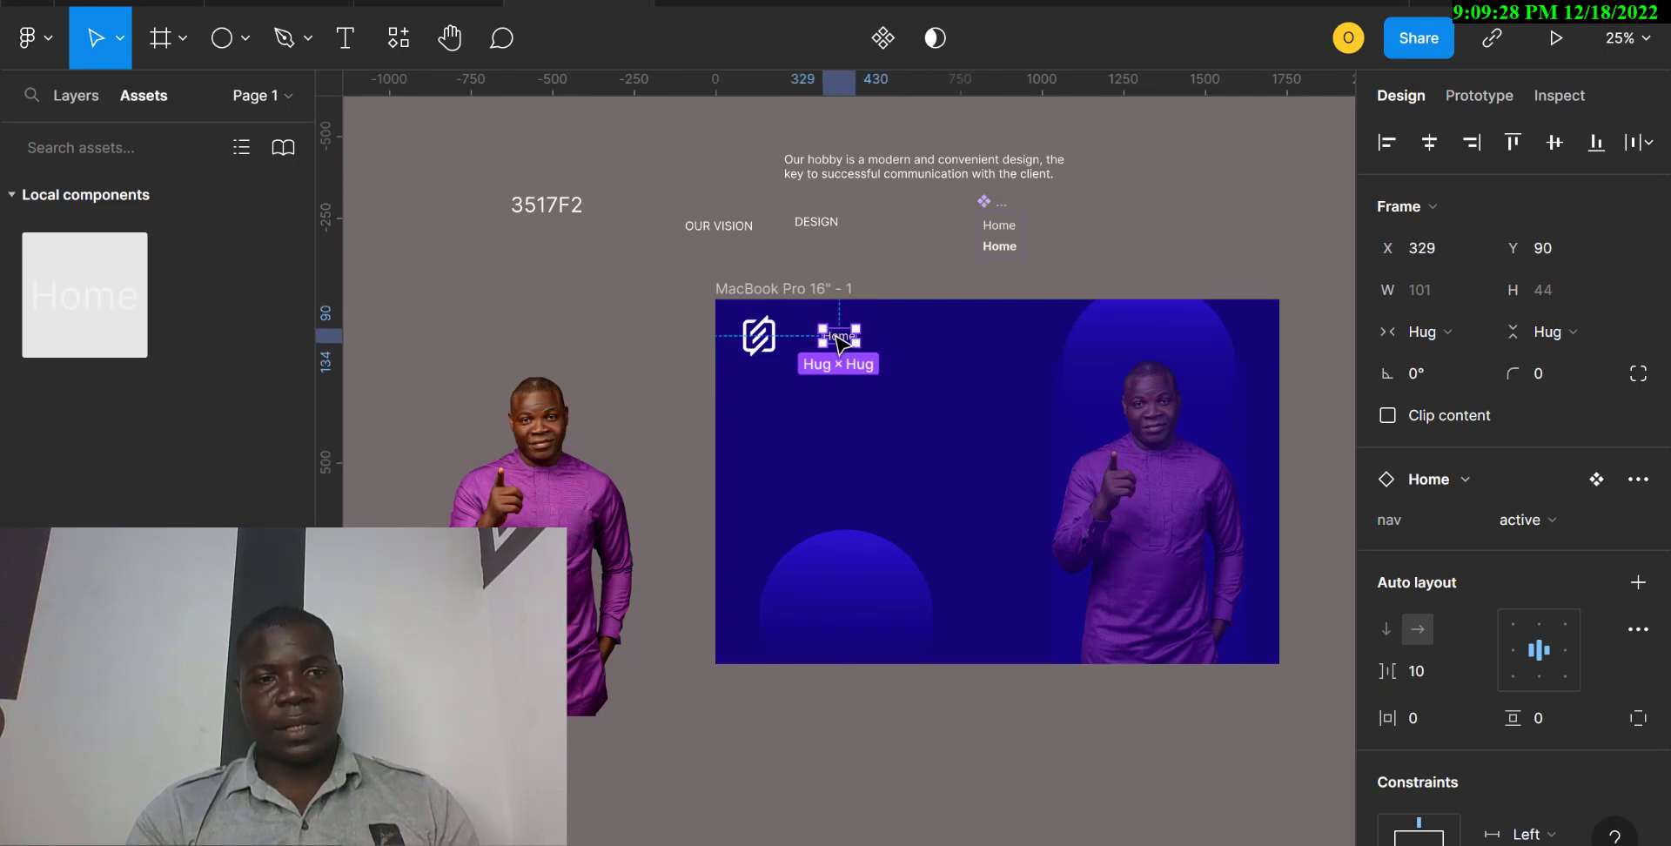
drag(96, 301, 969, 346)
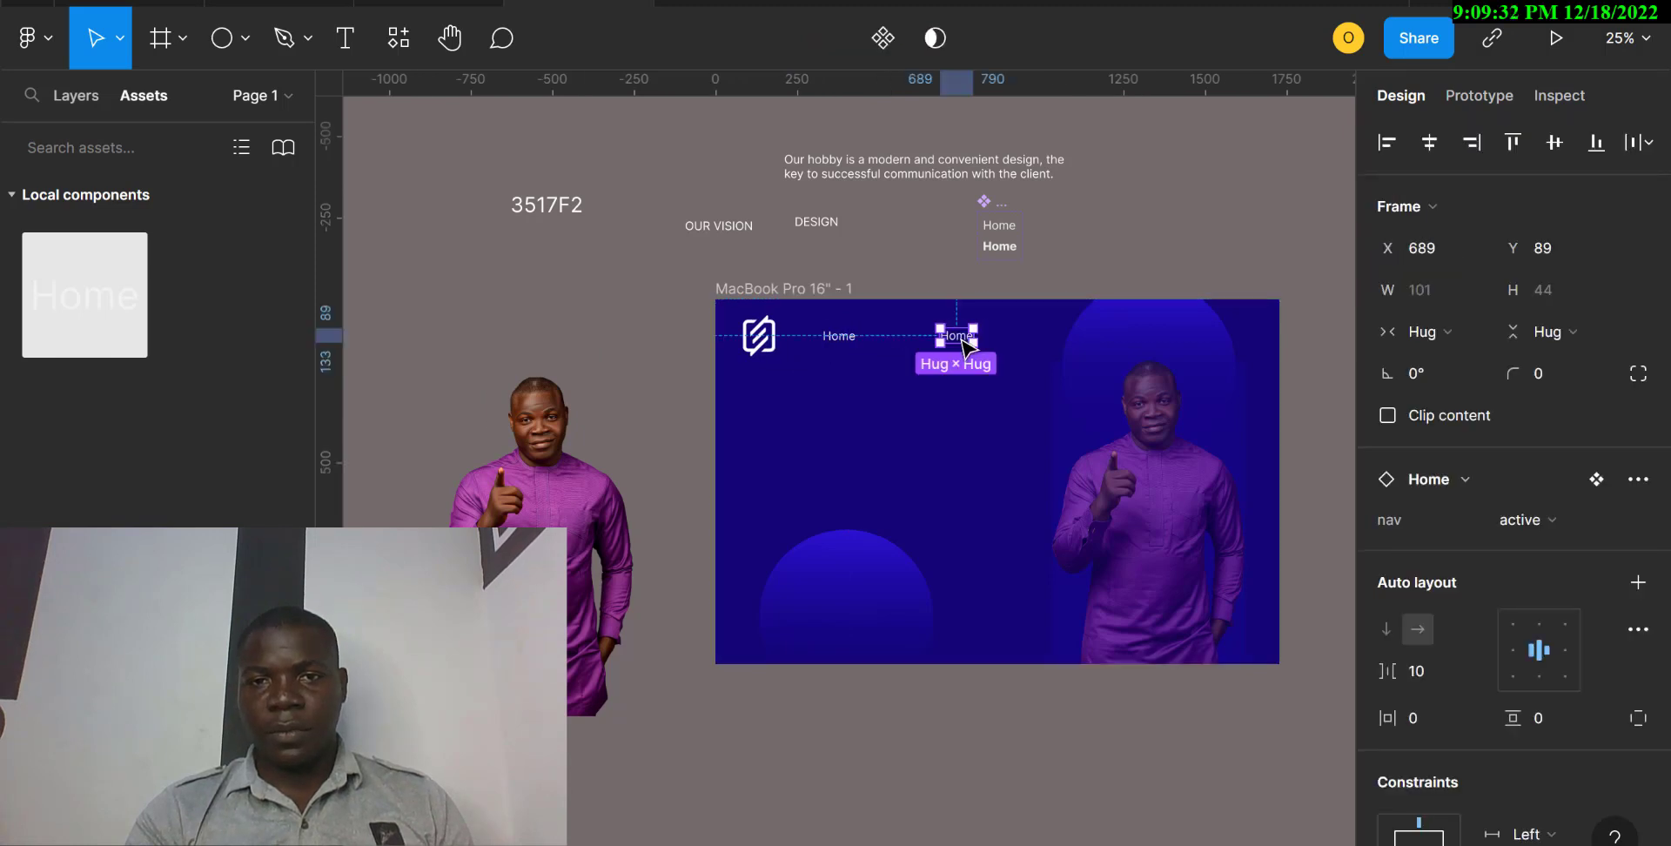
Change the second Home instance's text to "About" and move the instance to about X 565, Y 103.
double_click(964, 343)
double_click(962, 342)
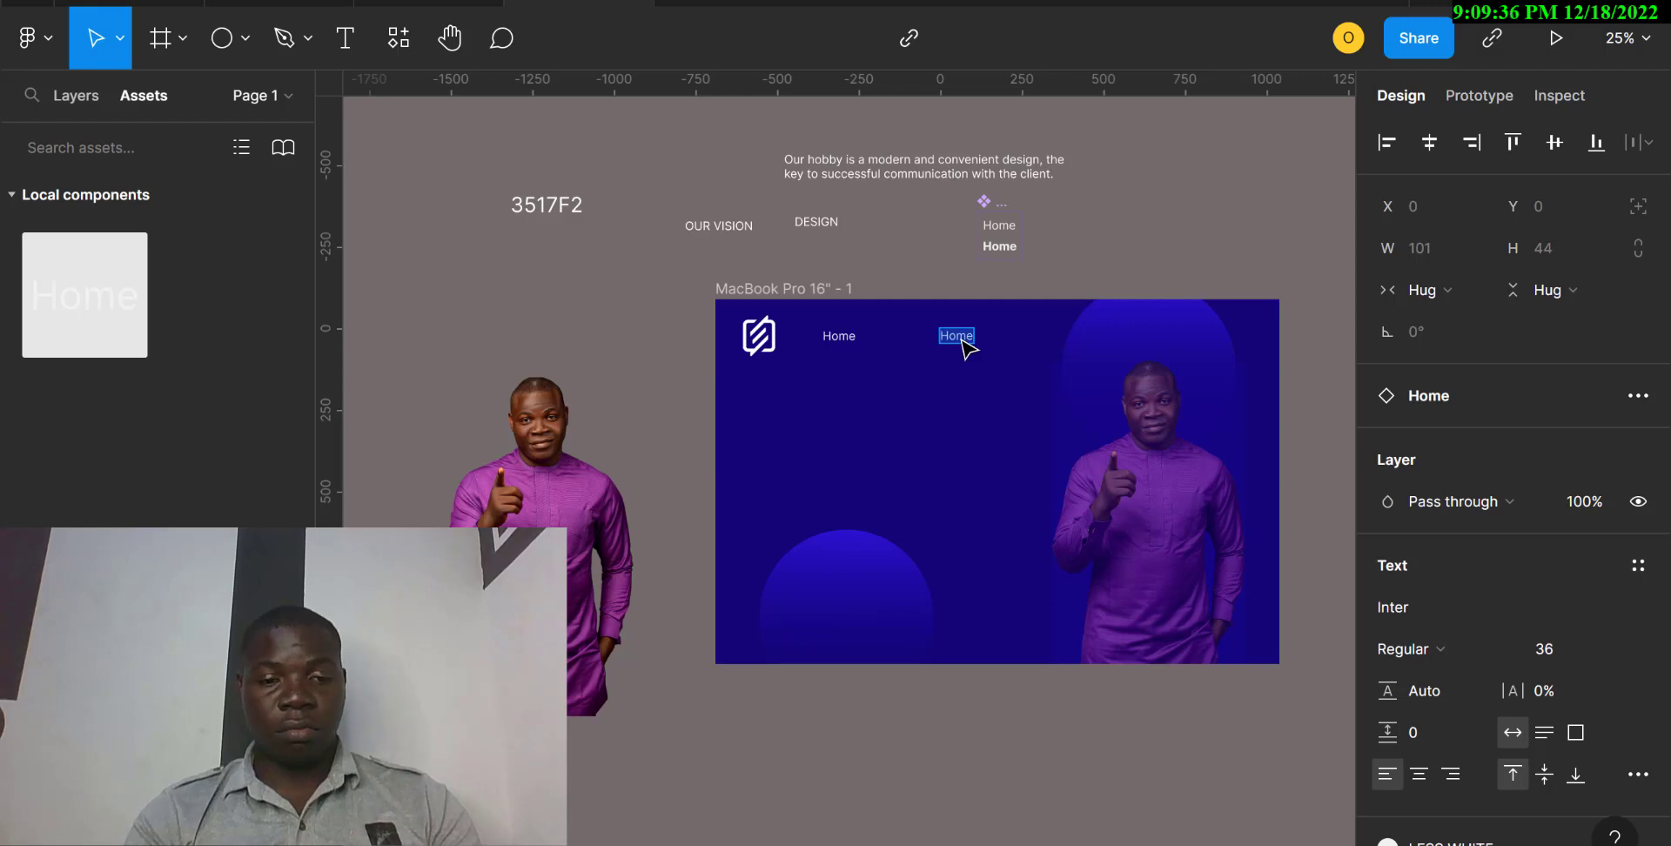
text(About)
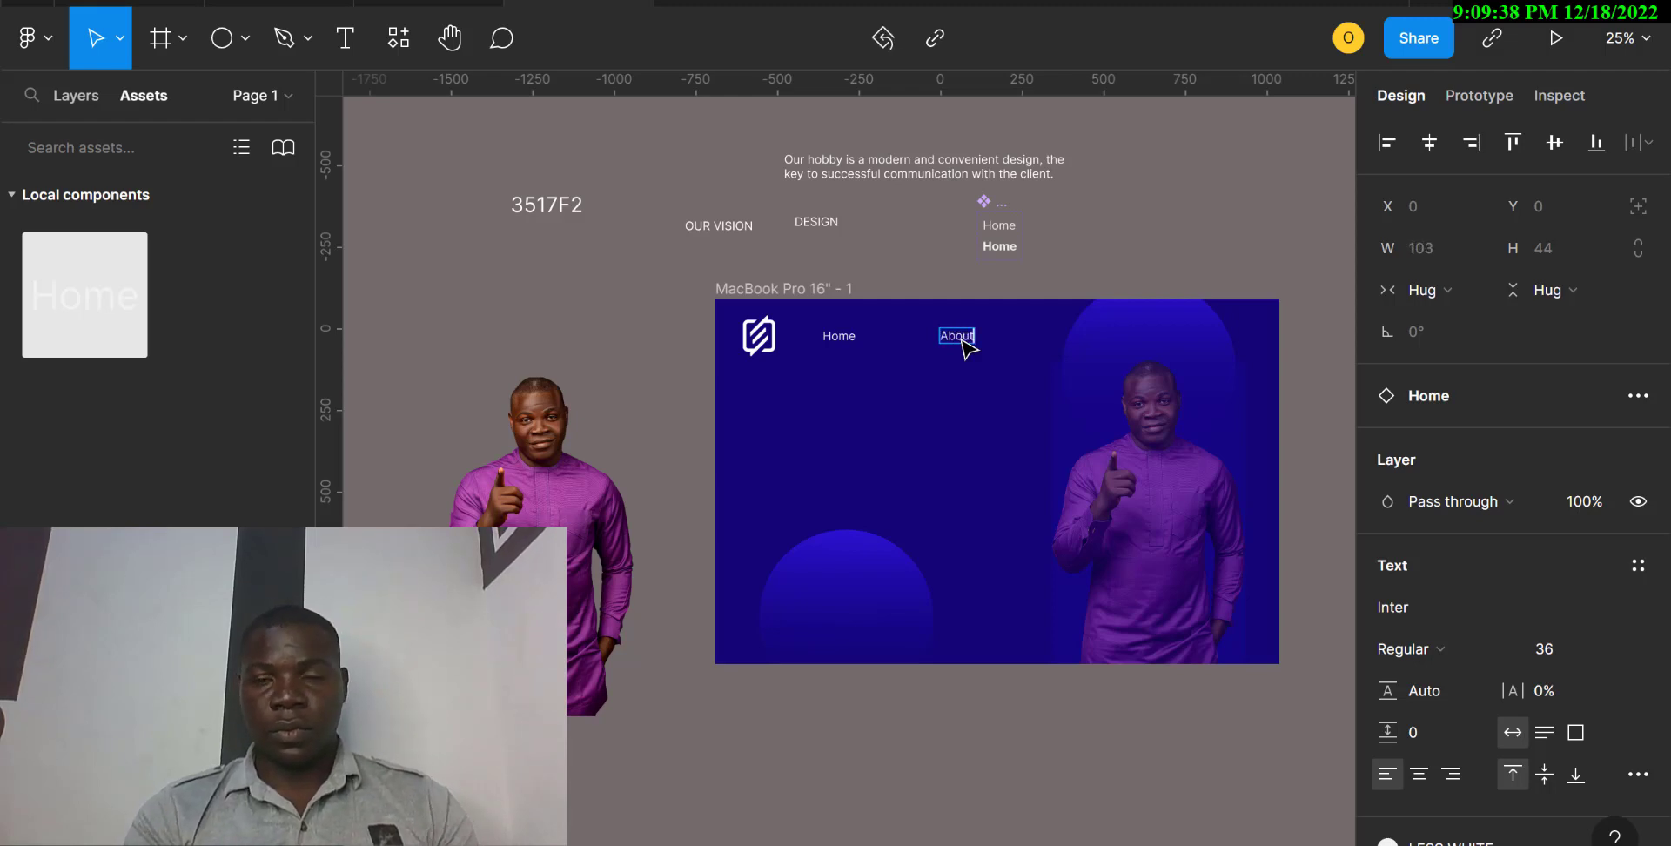
key(Escape)
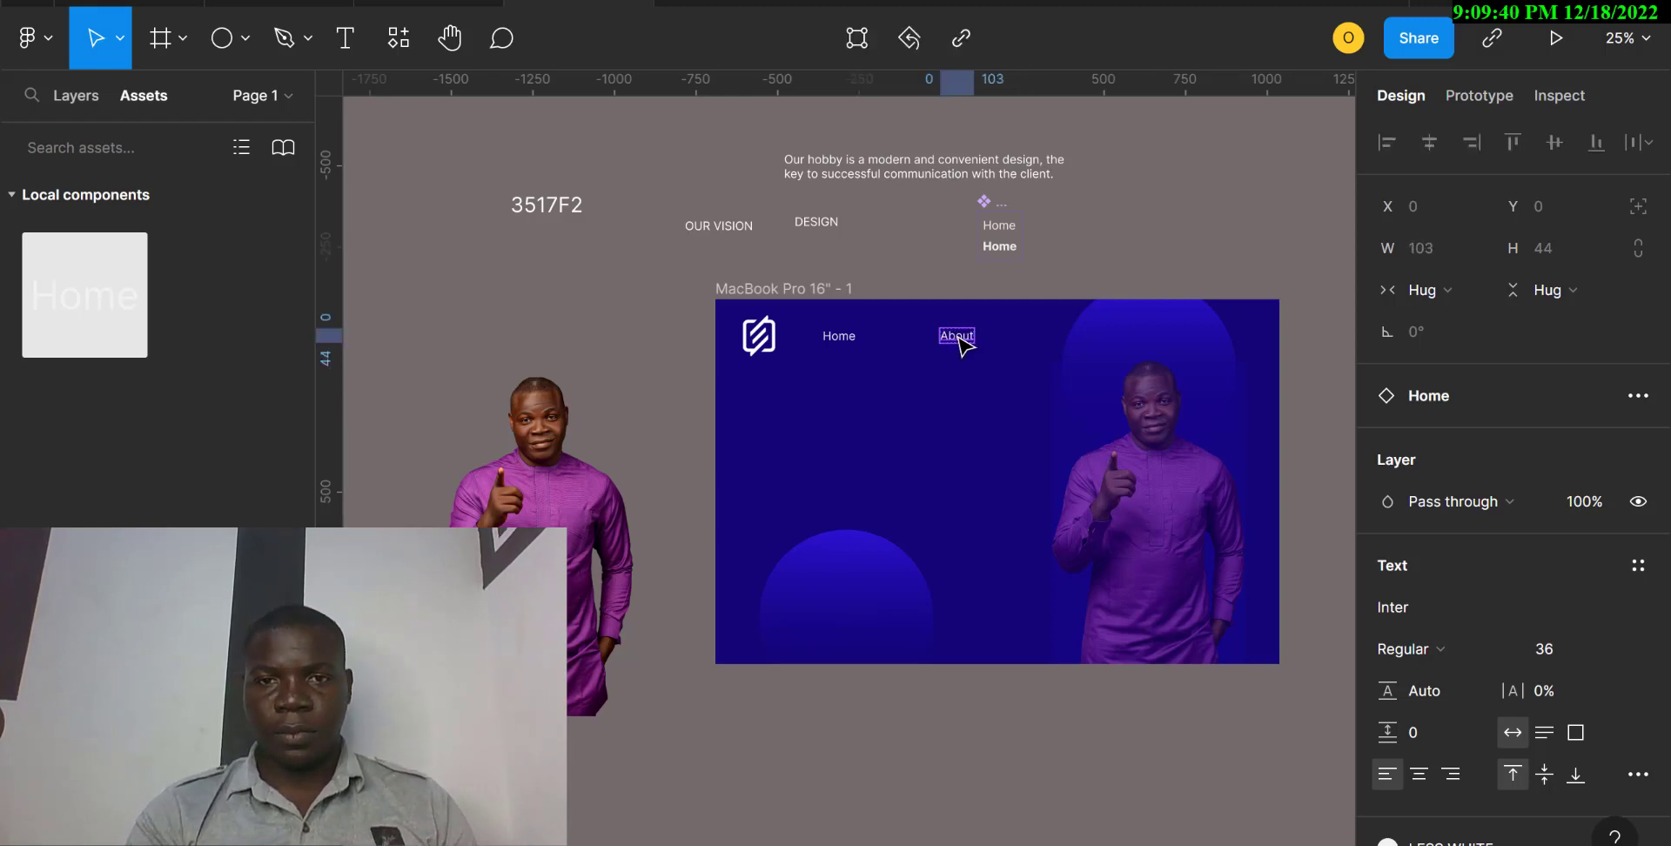
drag(960, 345, 918, 344)
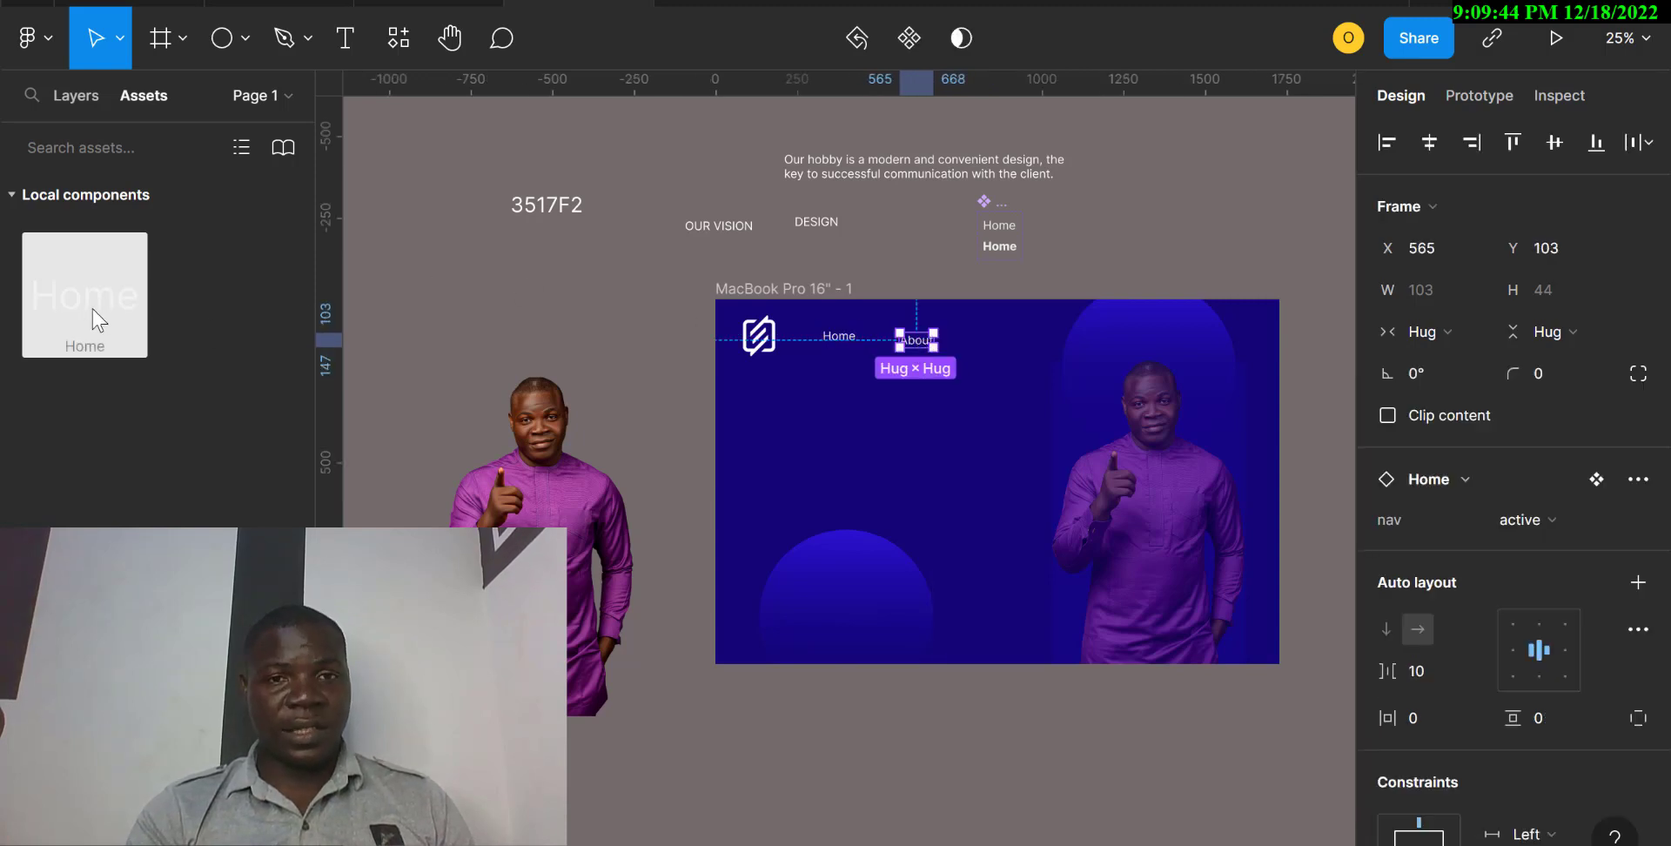
Place a third Home component instance at about X 896, Y 126 and change its text to "Contact".
drag(96, 321, 1032, 362)
drag(1034, 361, 1033, 359)
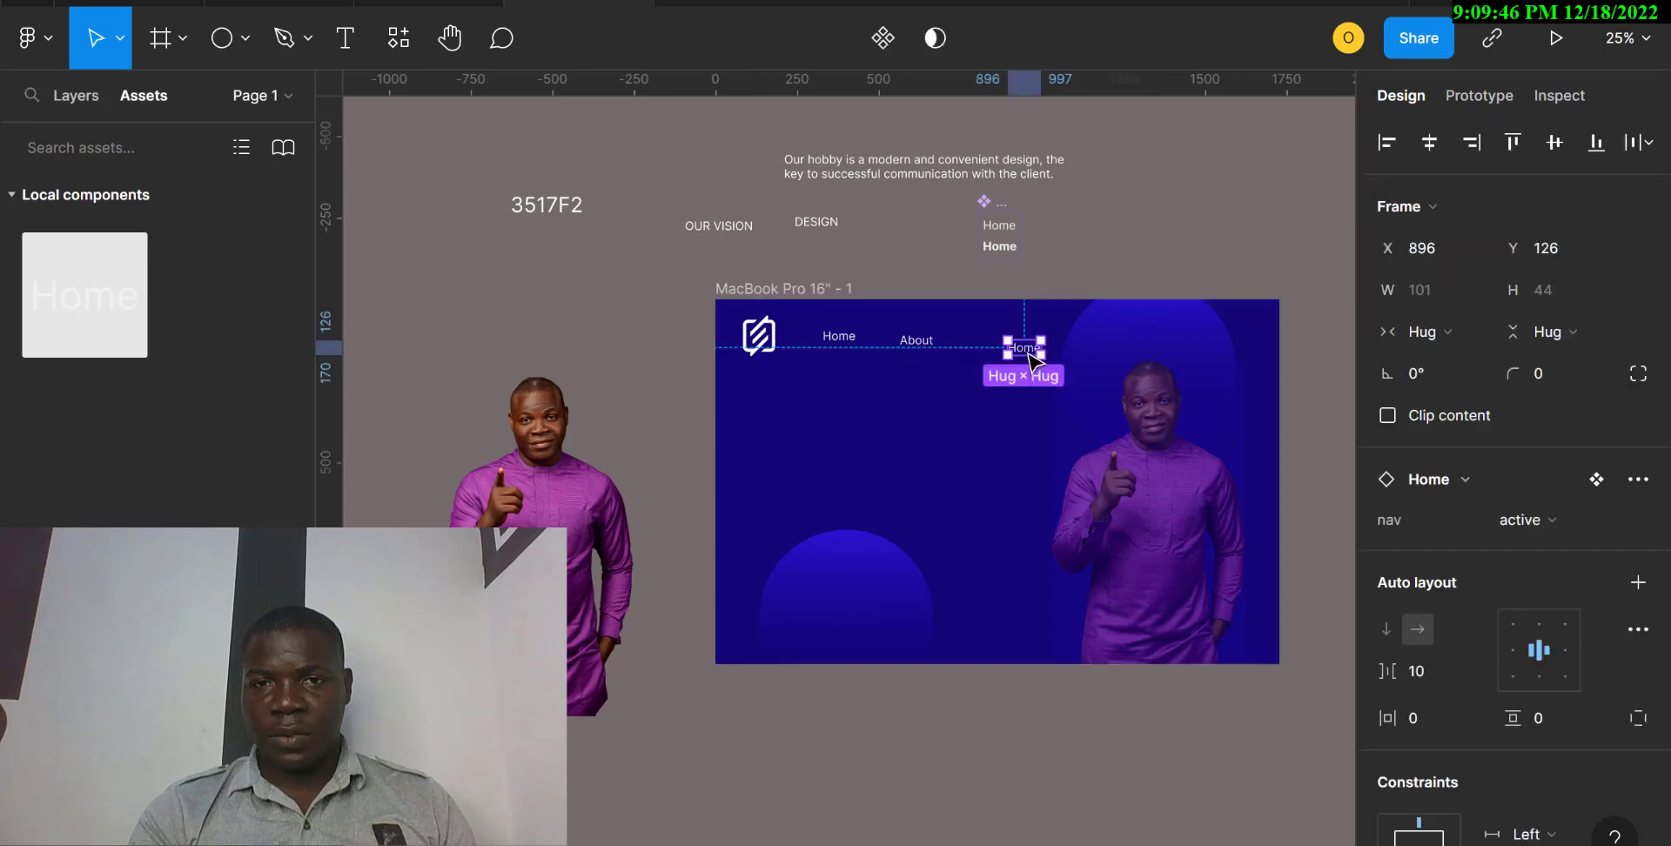
double_click(1034, 356)
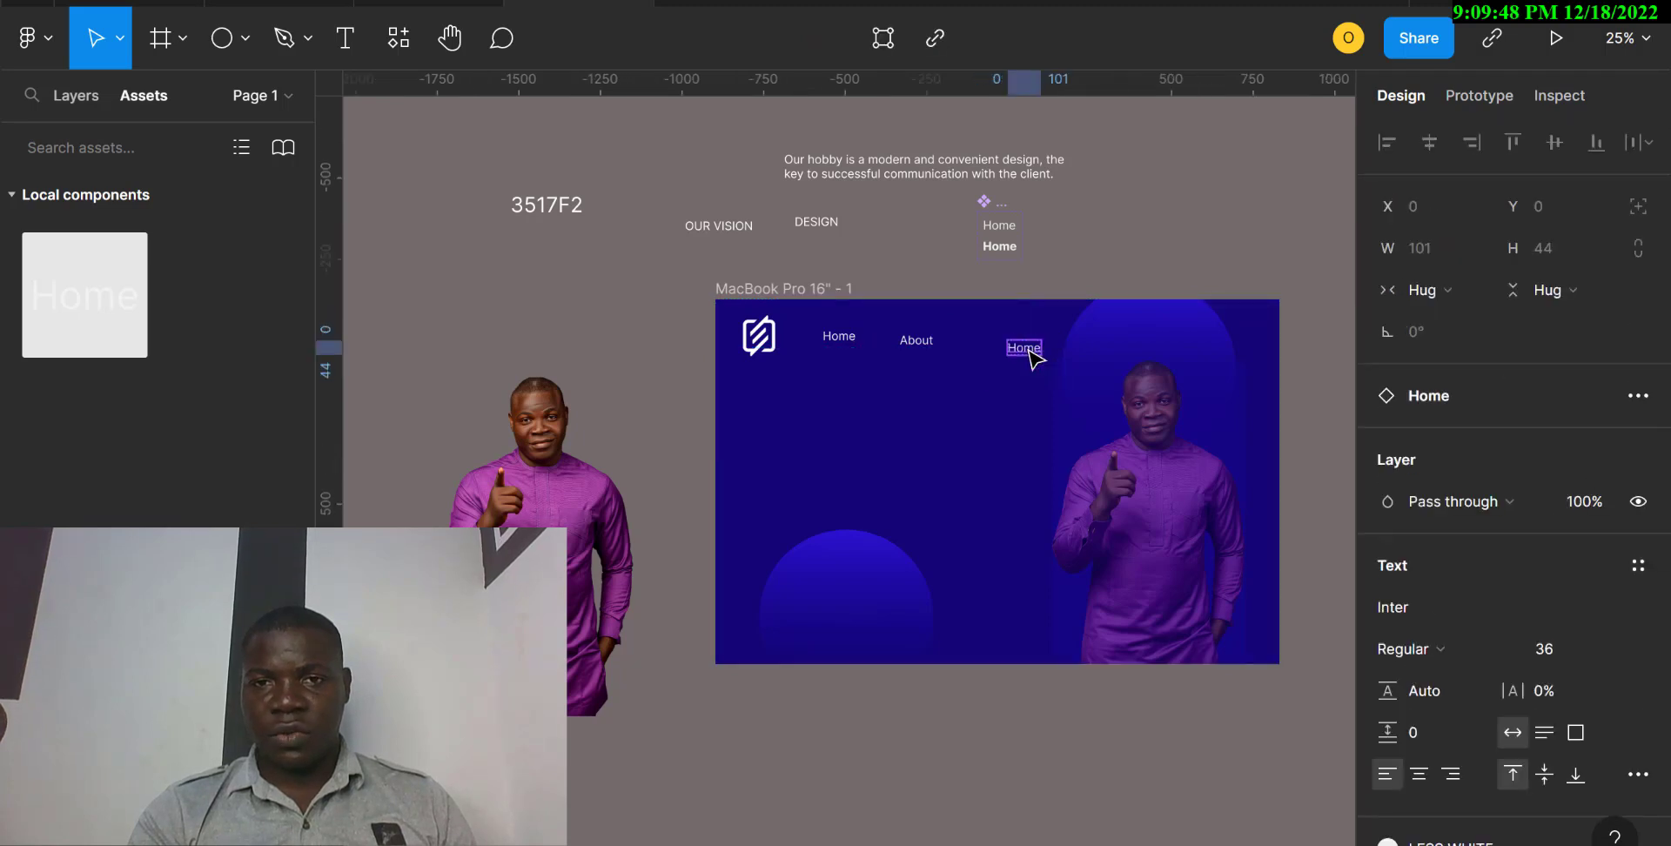
double_click(1032, 355)
text(Contact)
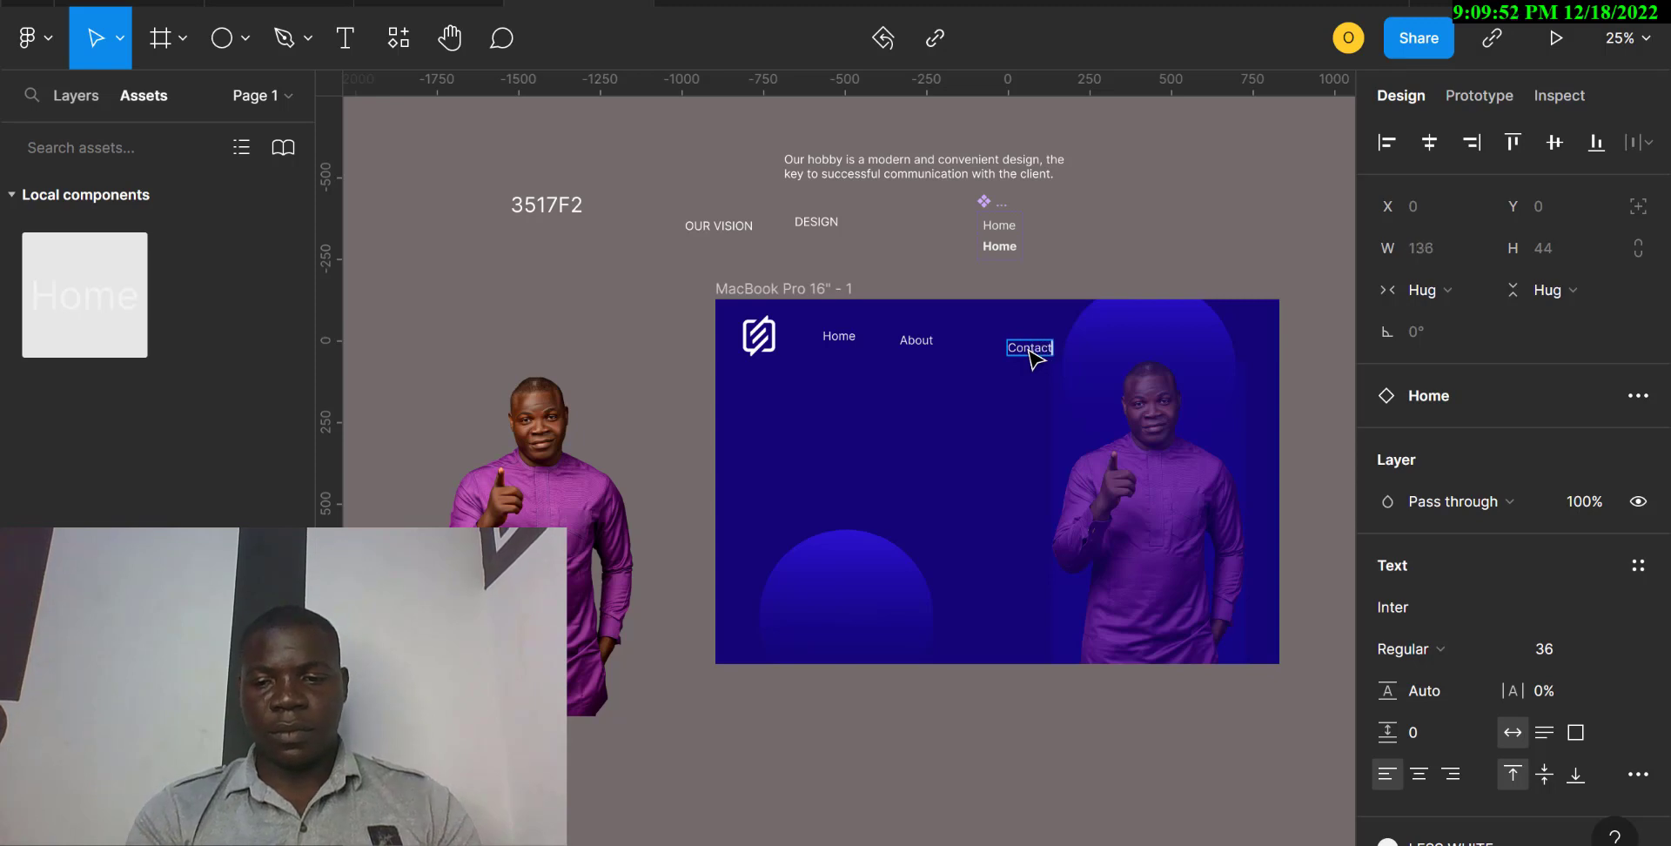
key(Escape)
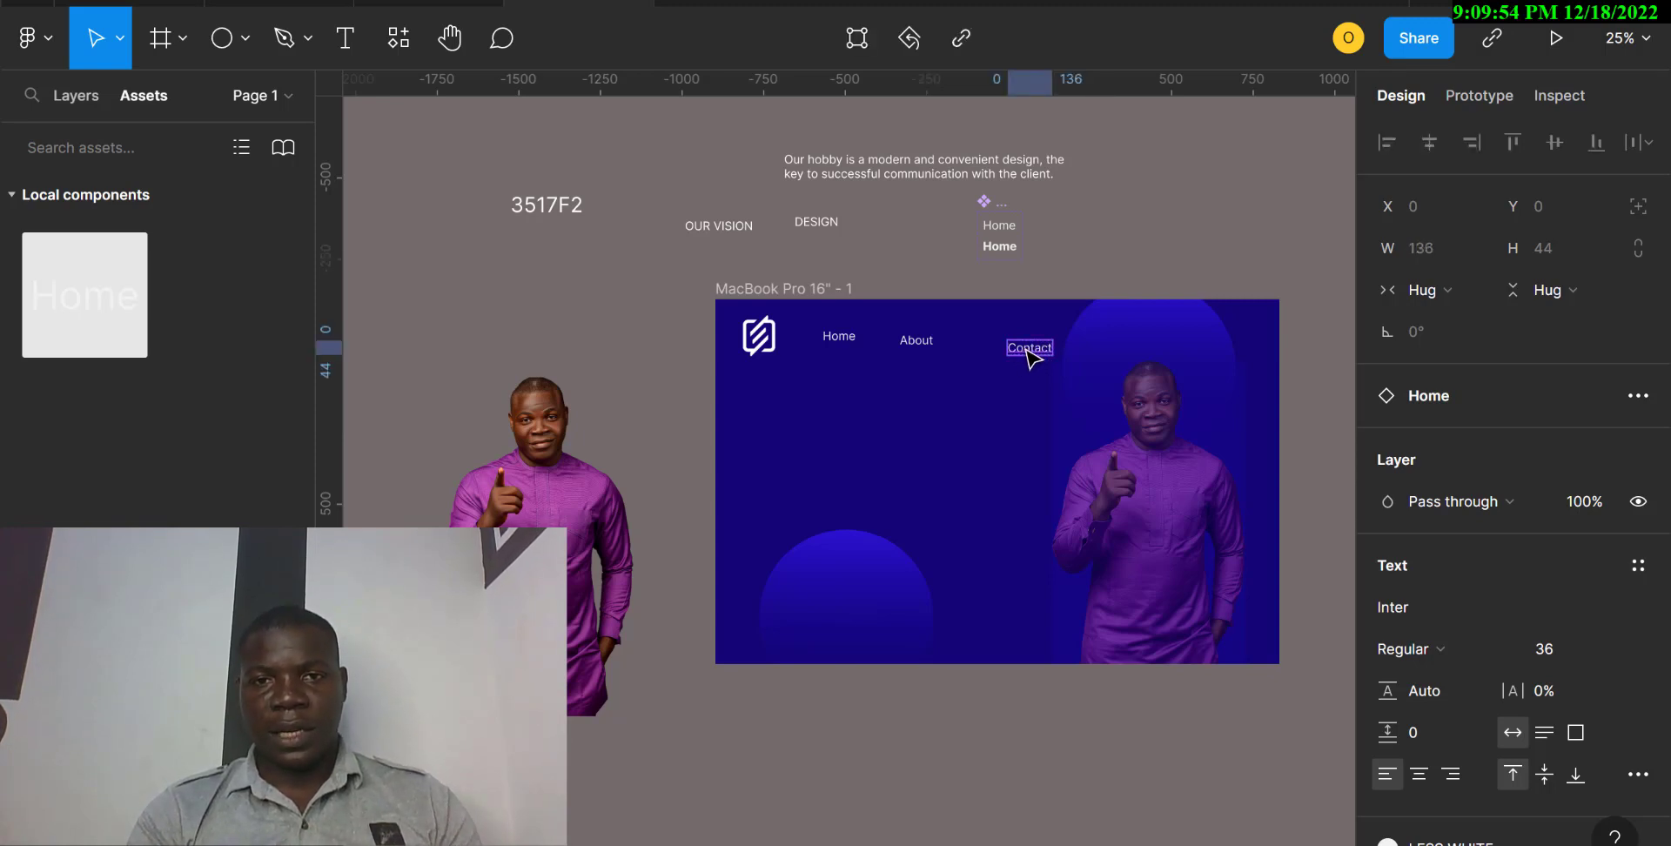
Line up the links with Home by moving About to X 545, Y 90 and Contact to X 763, Y 90.
shift+click(919, 343)
shift+click(839, 340)
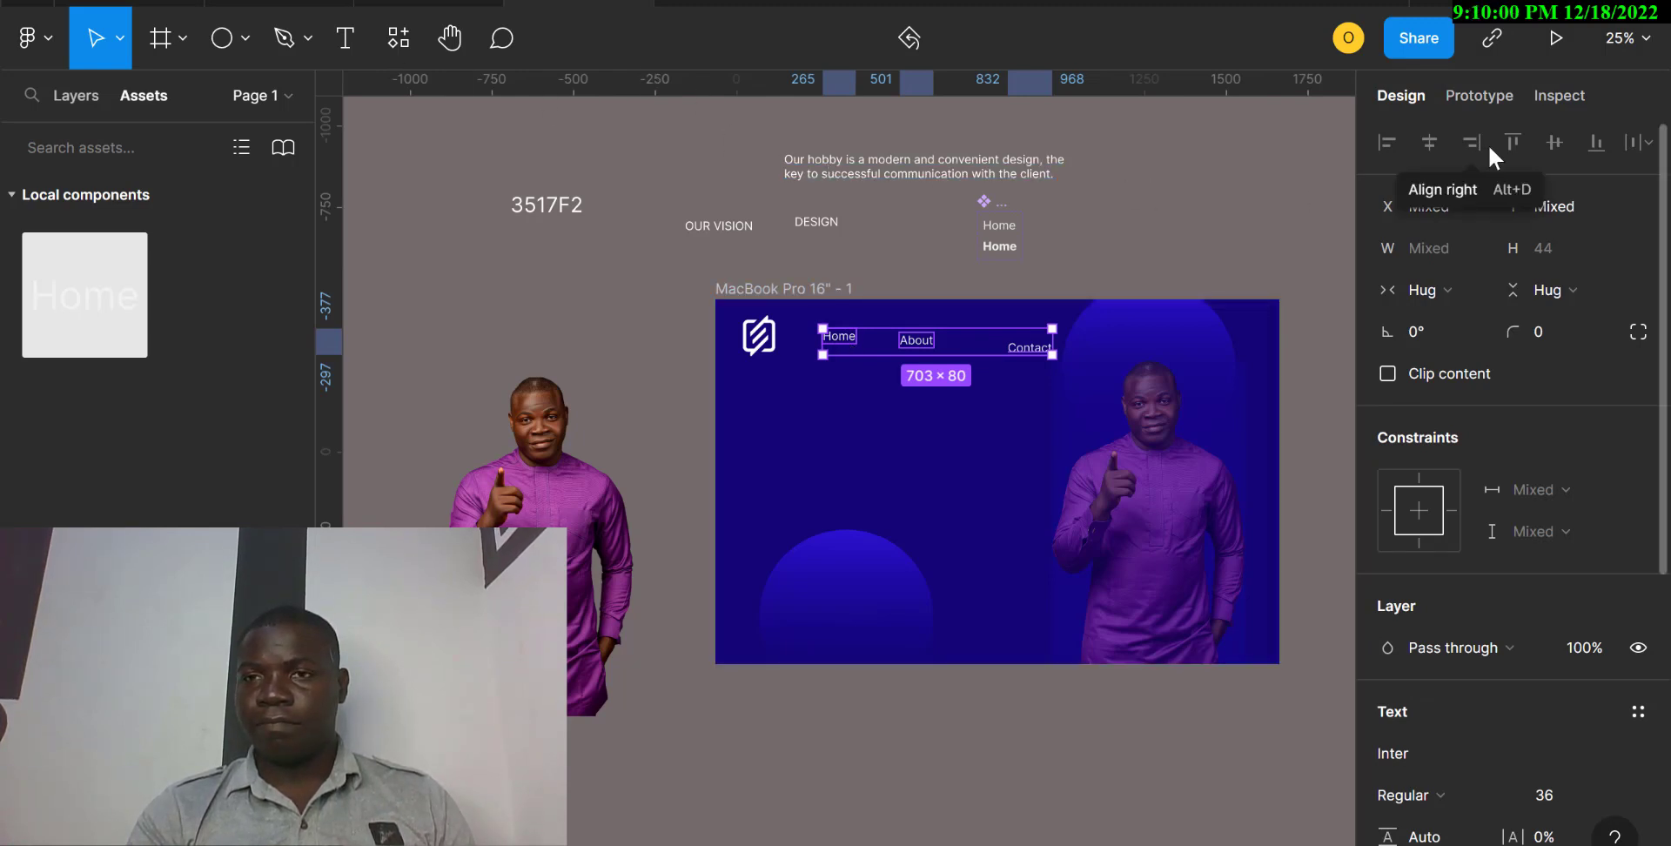
click(945, 452)
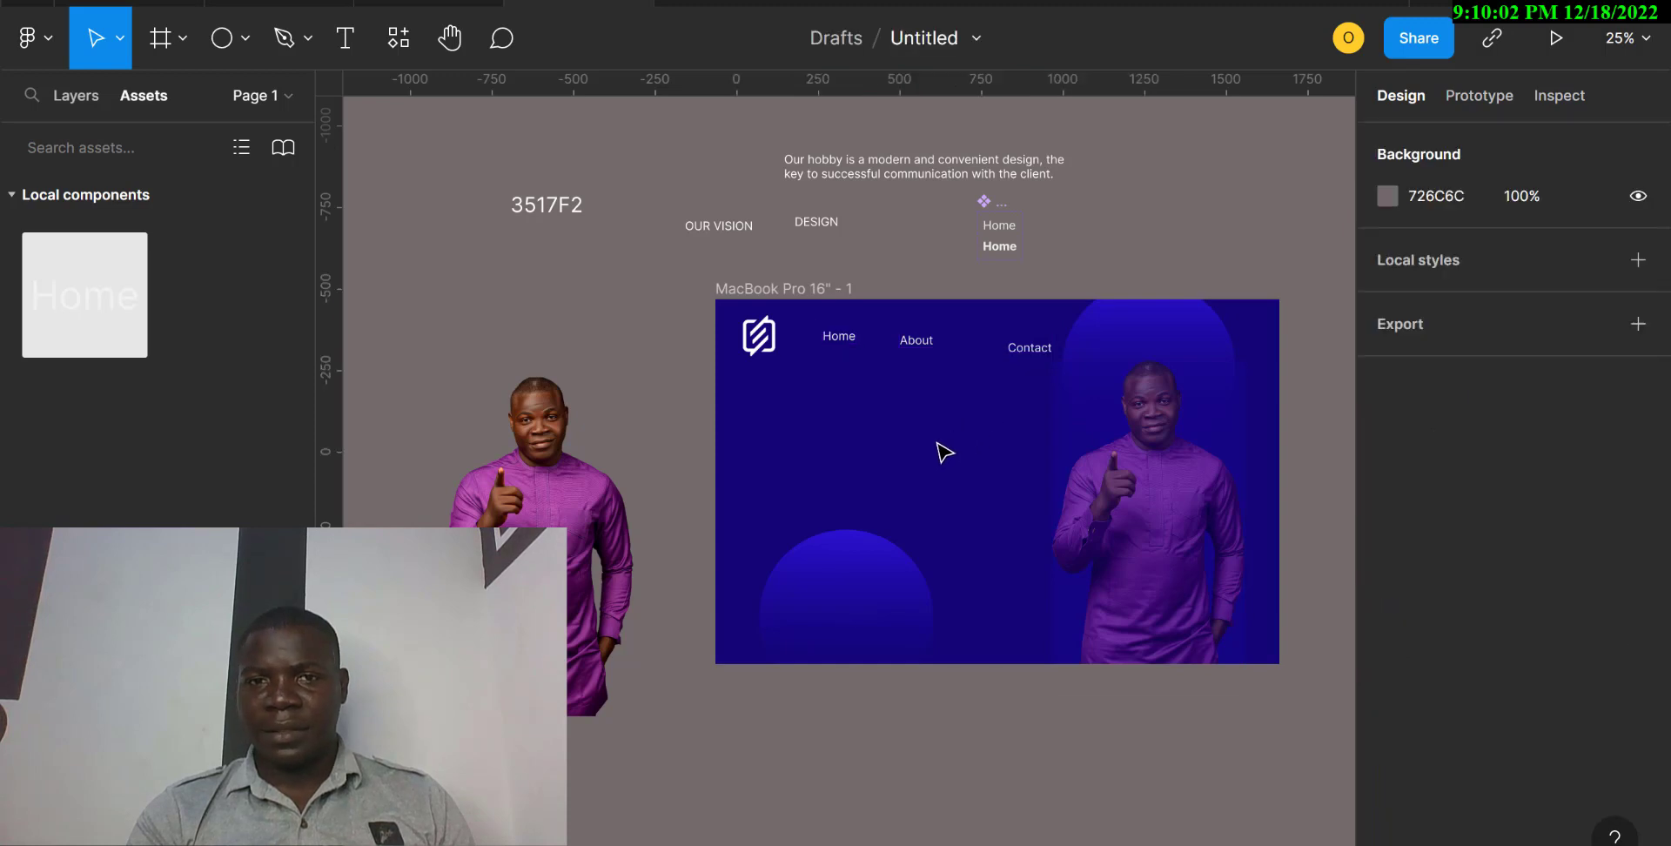
click(914, 346)
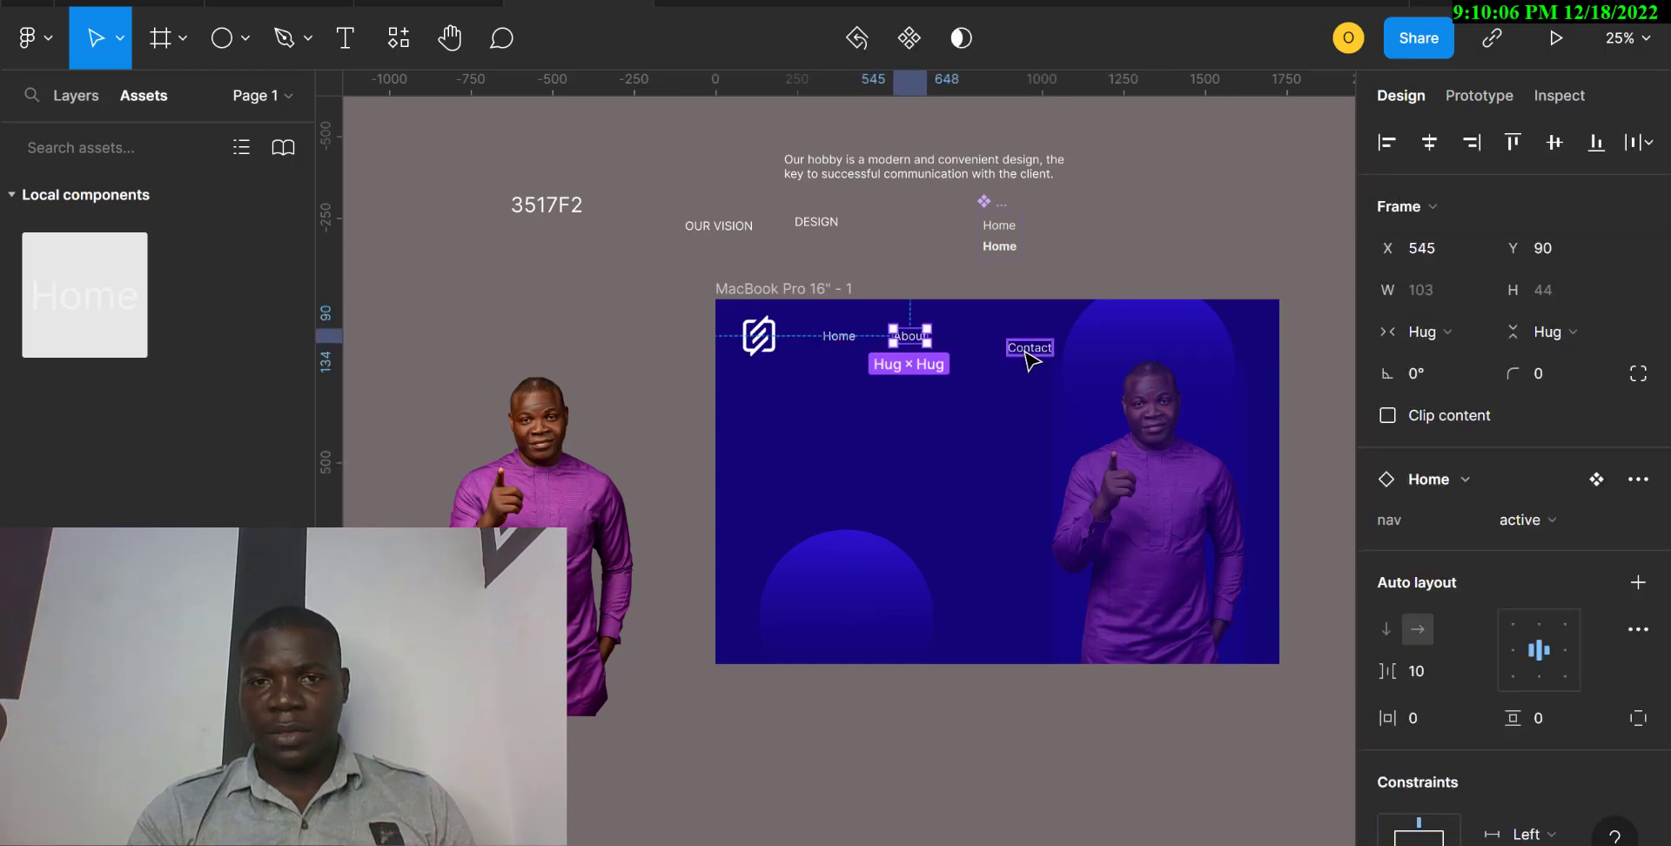
drag(1030, 357, 981, 344)
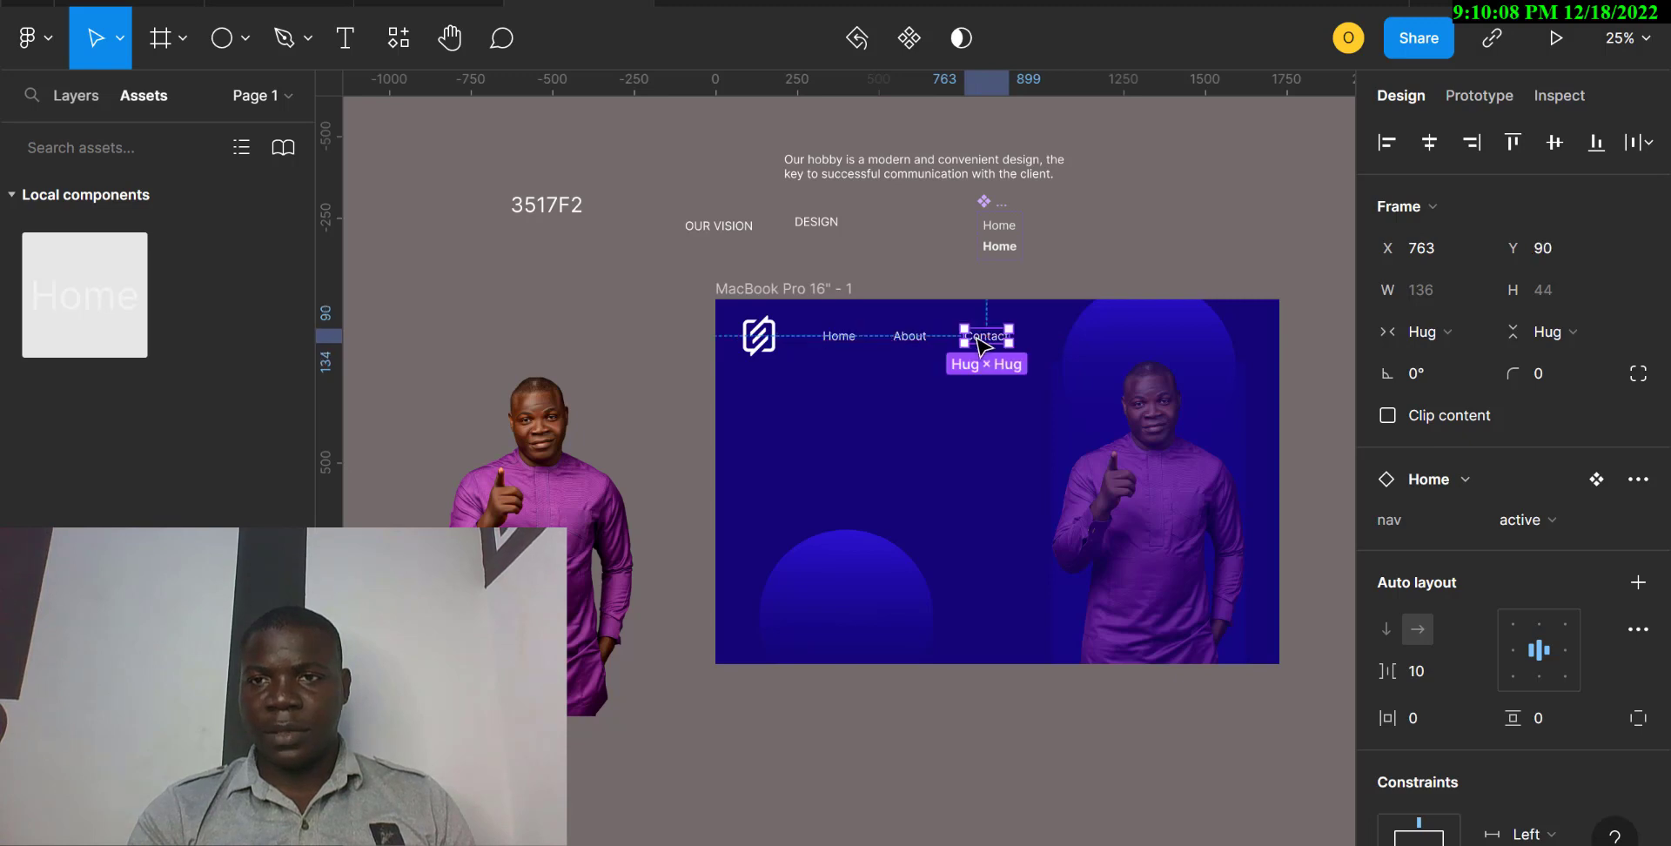
Check the horizontal spacing between the Home, About and Contact links and their alignment with the logo.
shift+click(829, 338)
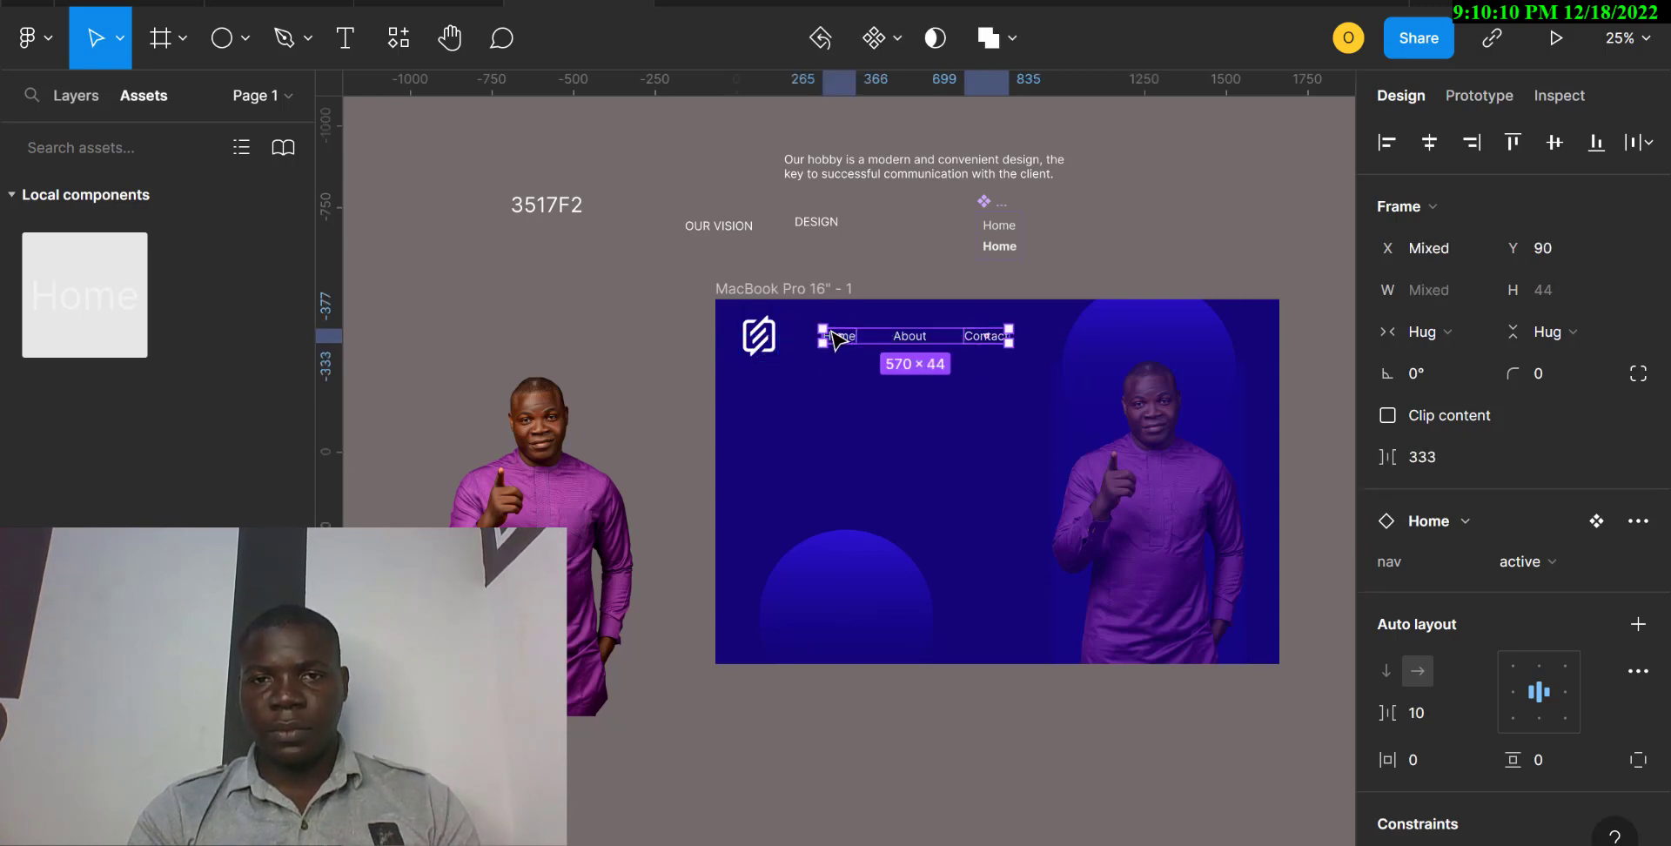
shift+click(923, 341)
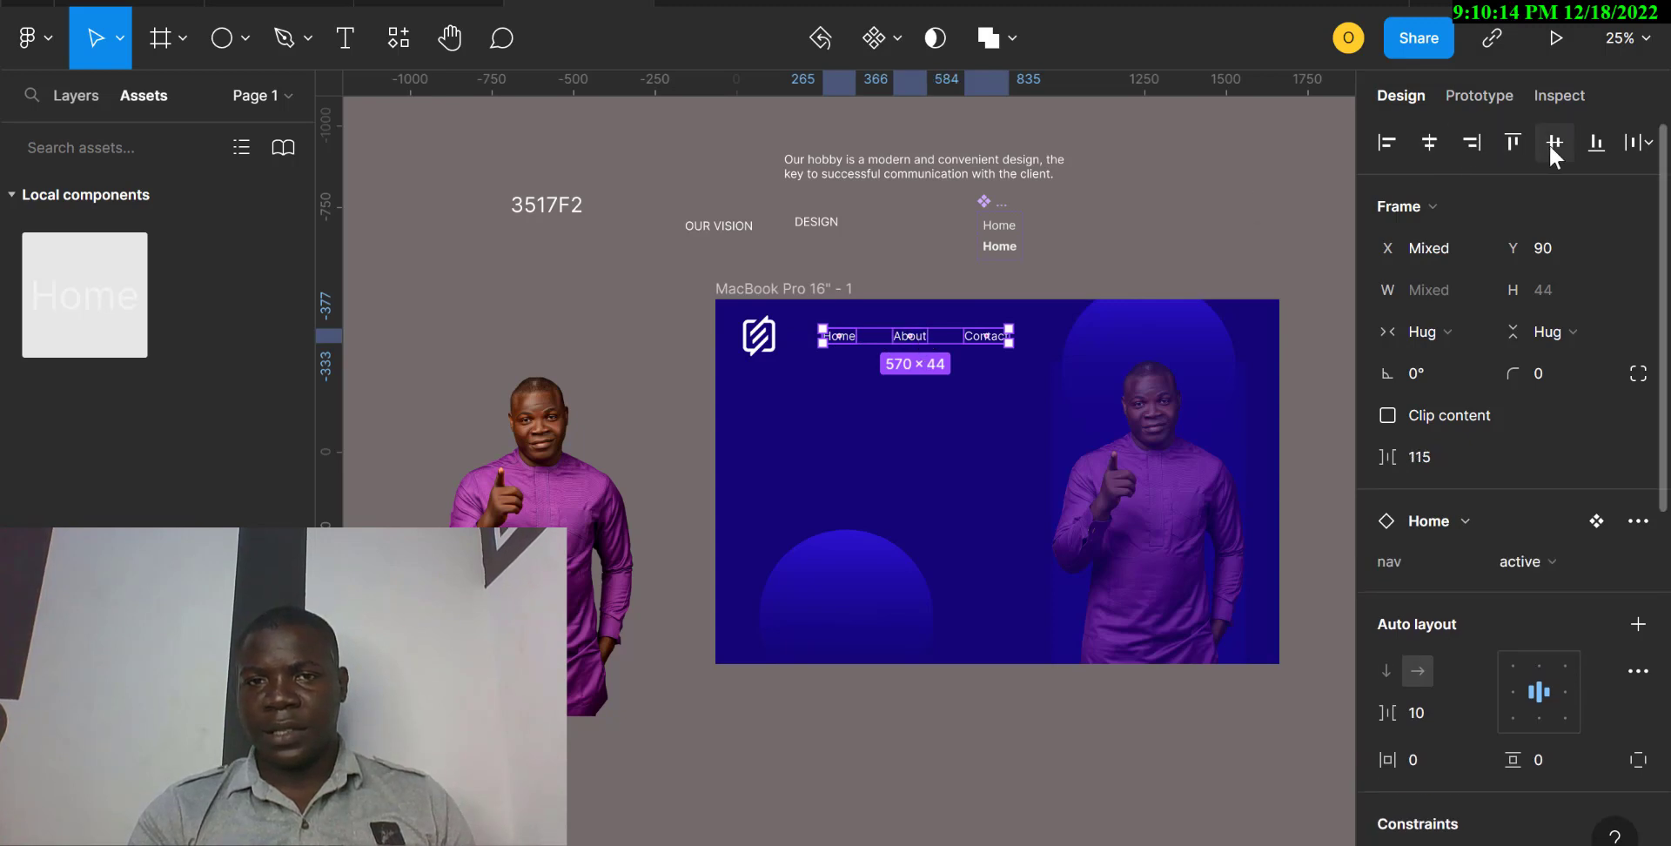
shift+click(770, 349)
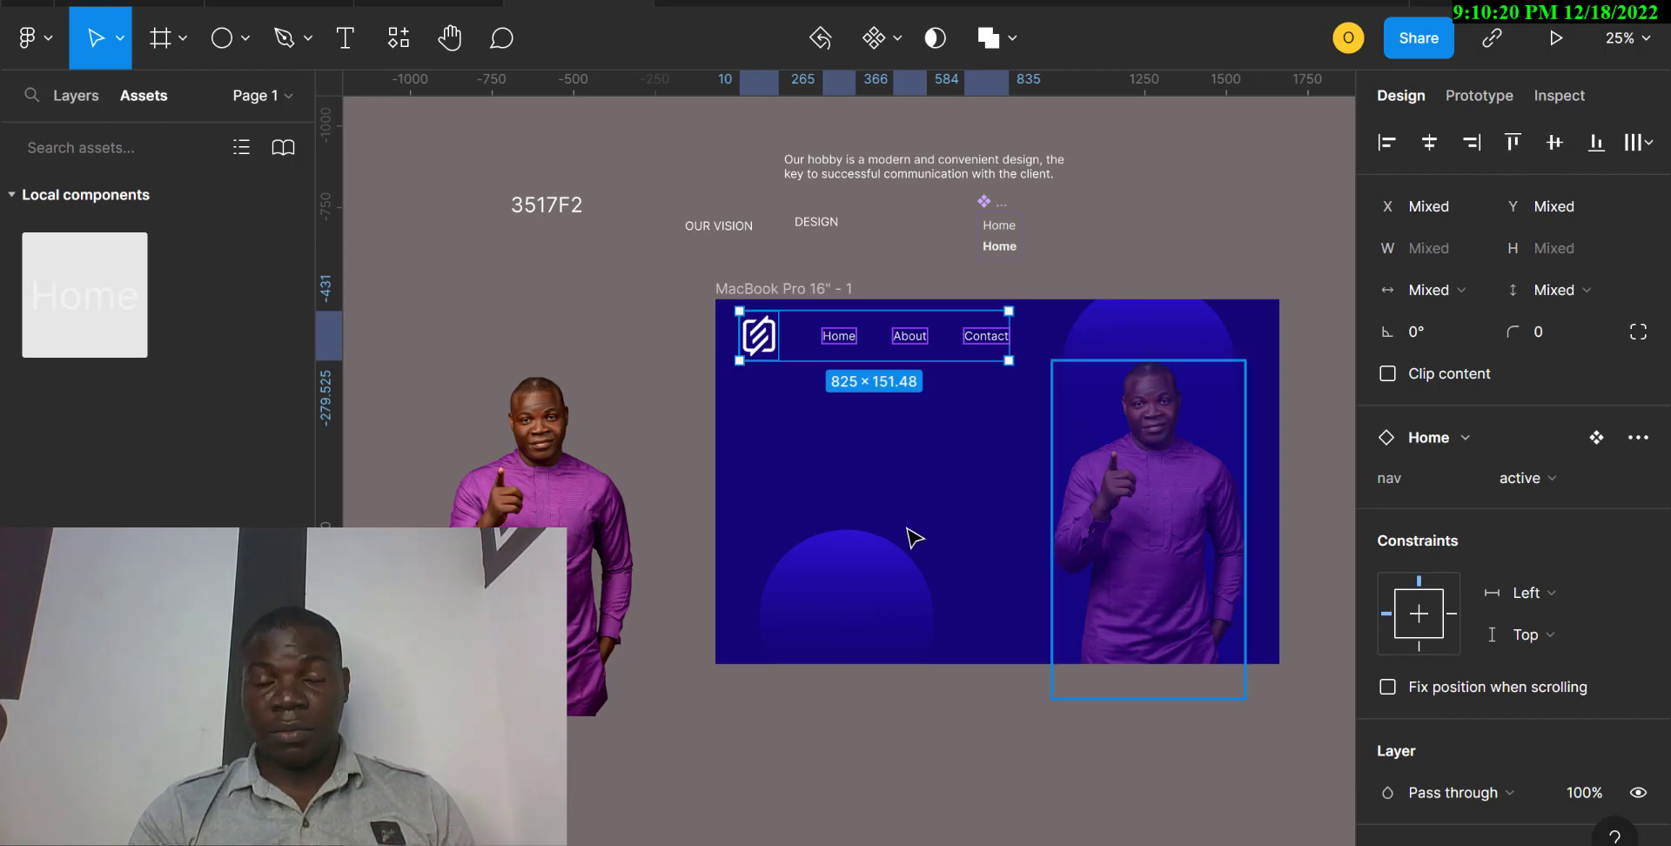
click(842, 470)
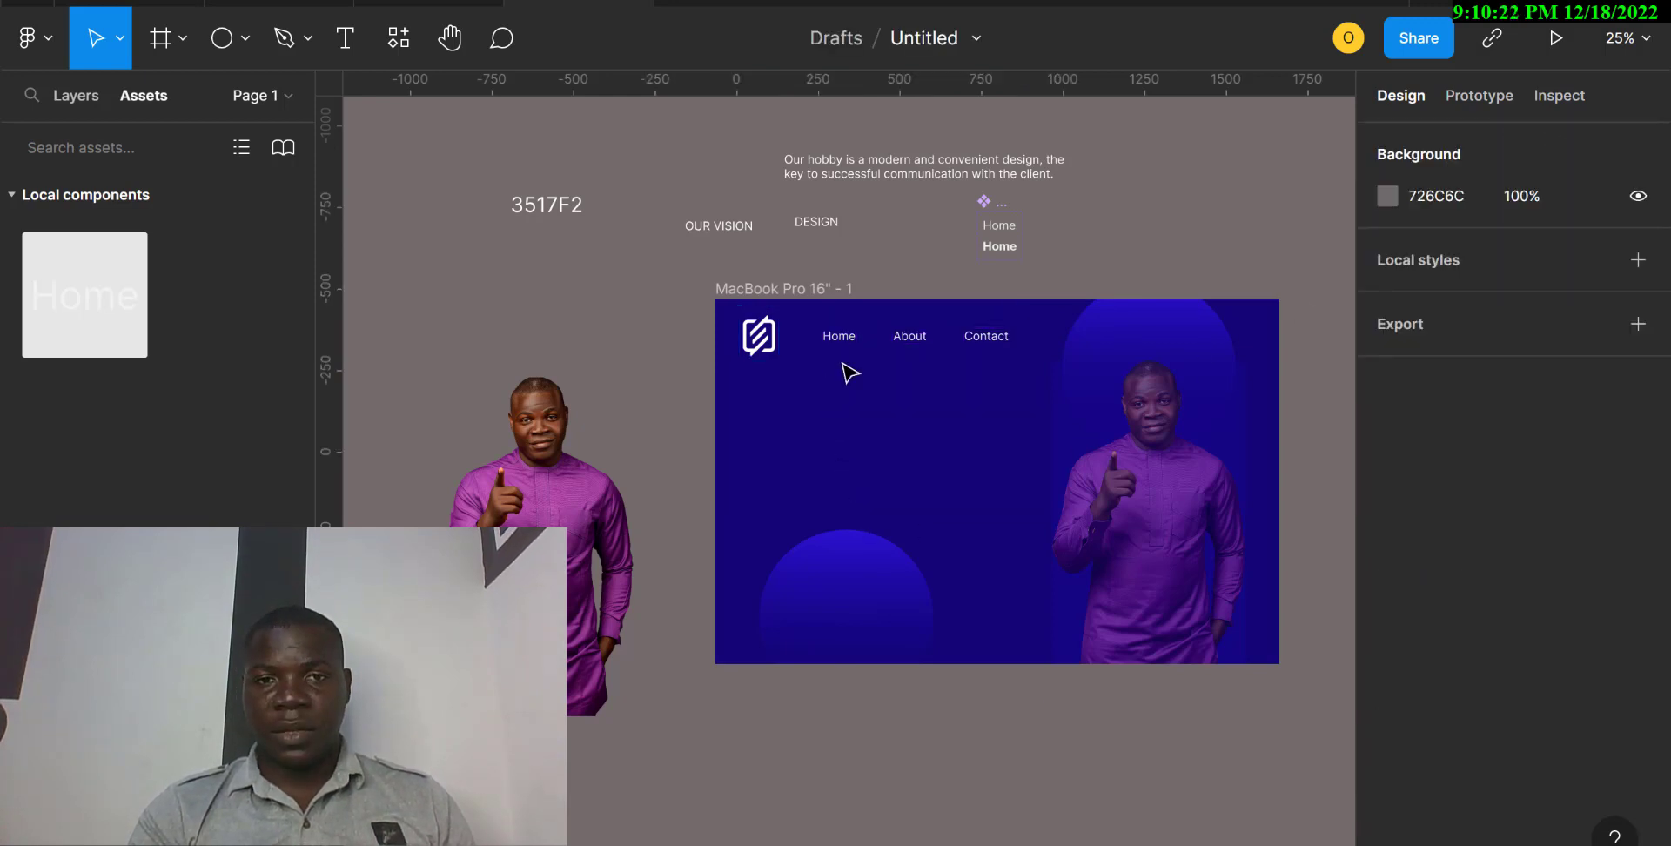
drag(848, 372, 924, 331)
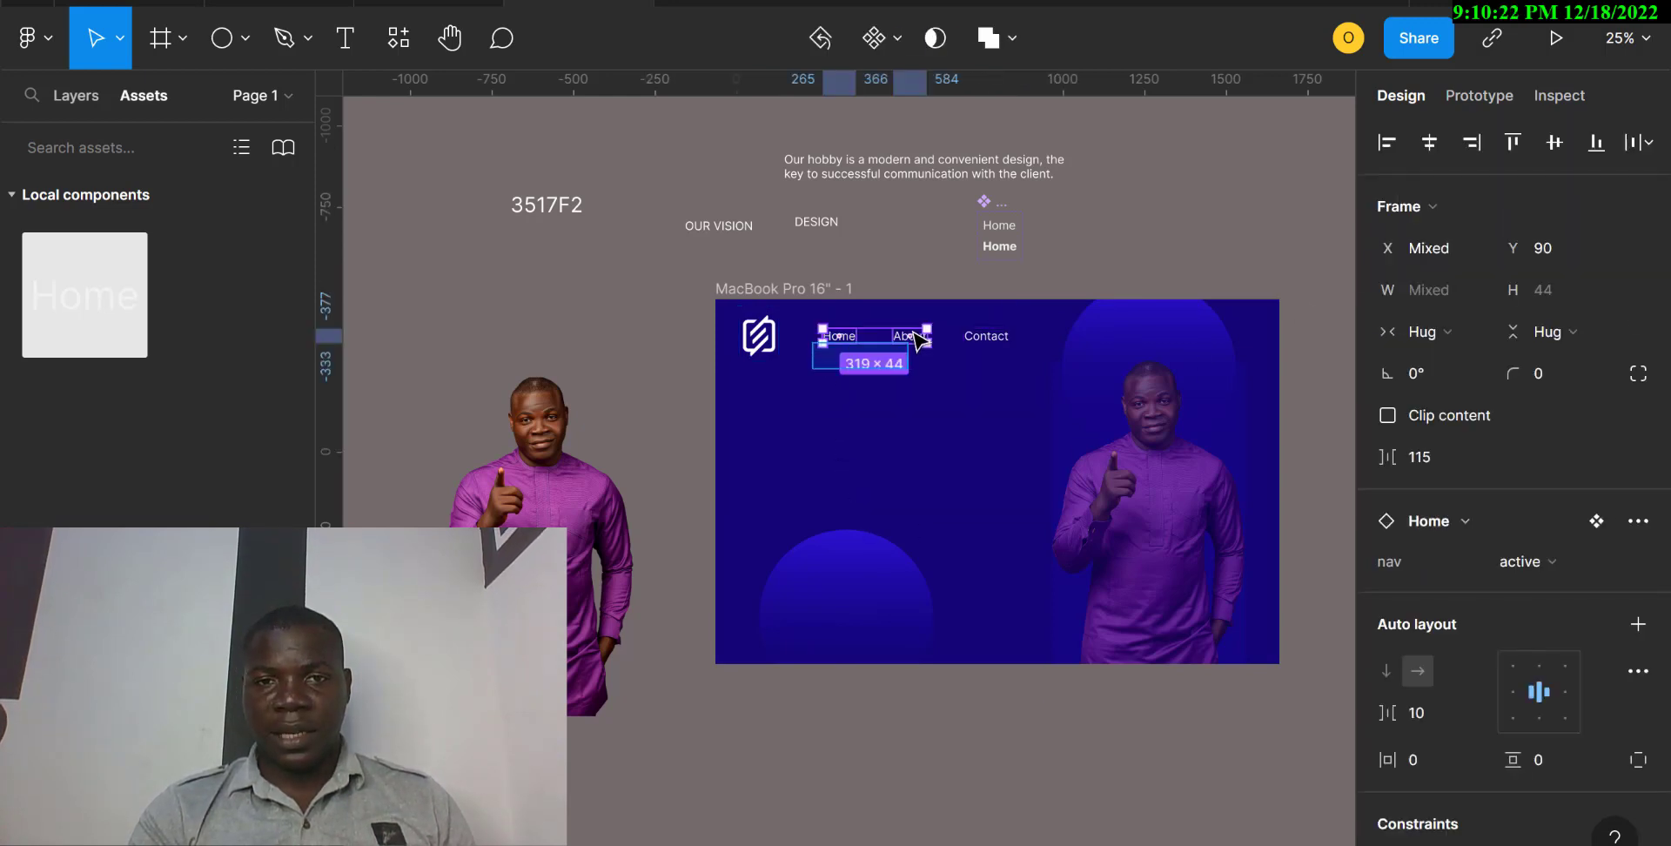
click(1429, 456)
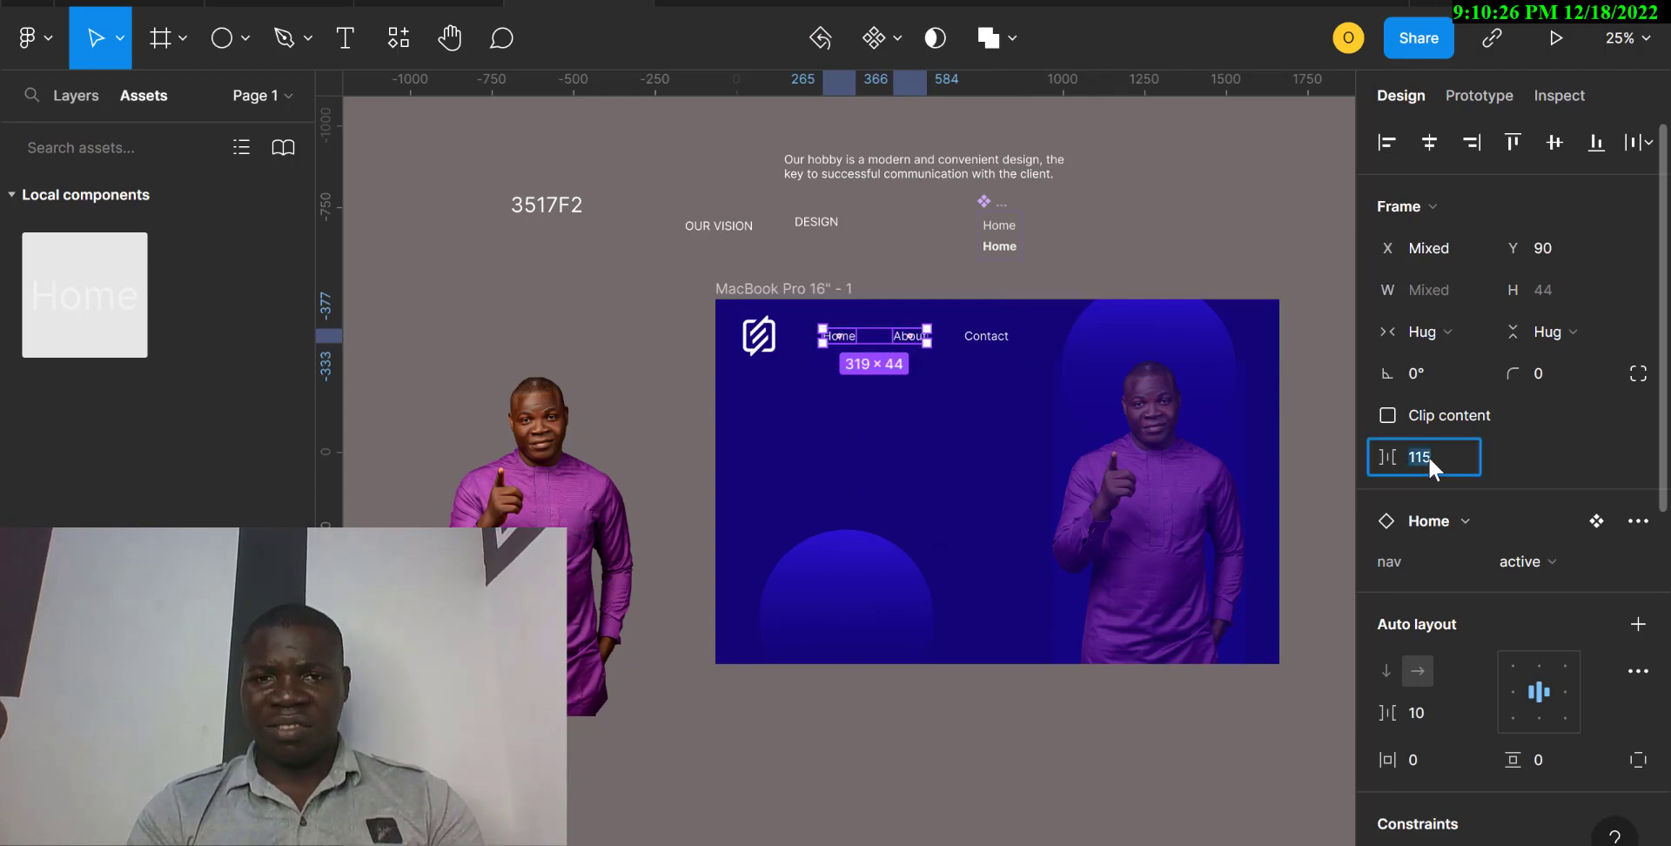
drag(914, 417, 1010, 335)
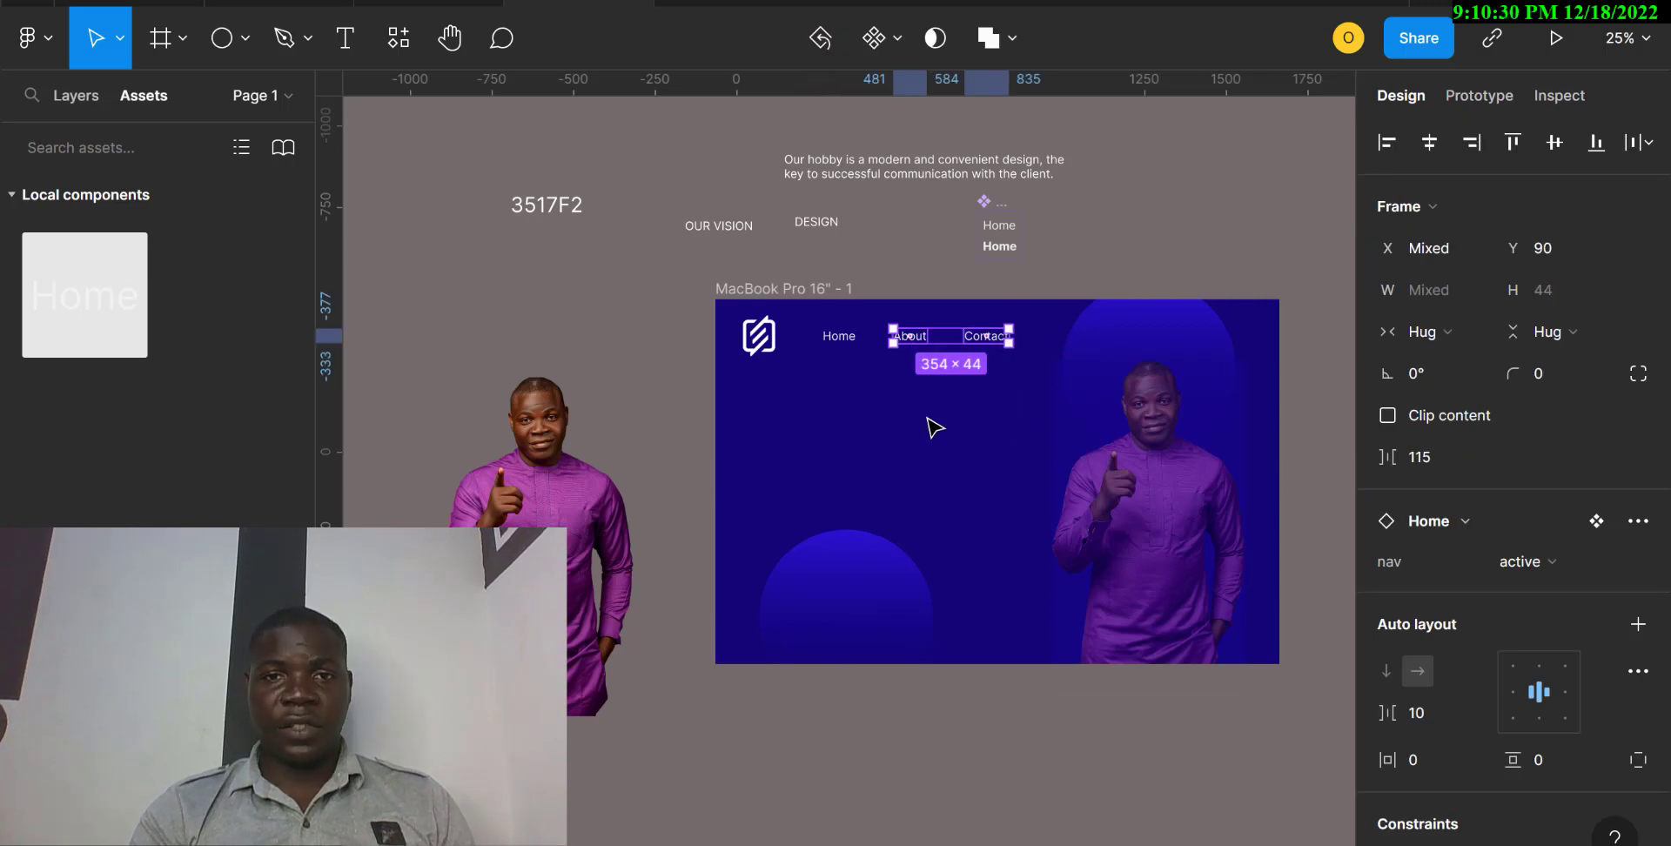
click(827, 475)
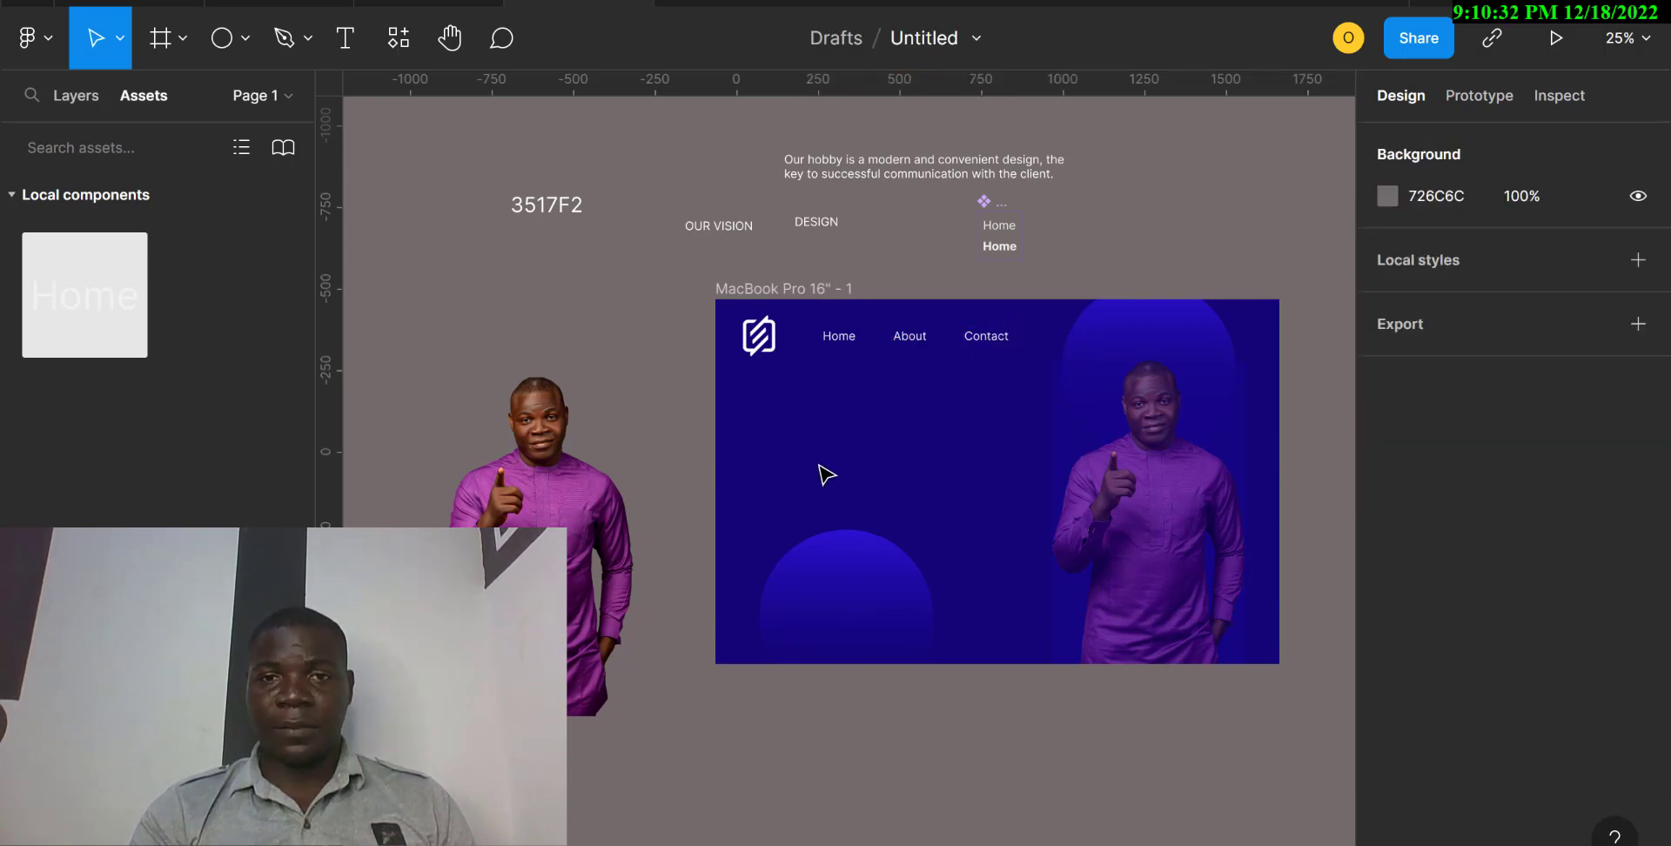
Move the OUR VISION text into the MacBook frame below the logo, at about X 89, Y 281.
ctrl+scroll(827, 474, up, 3)
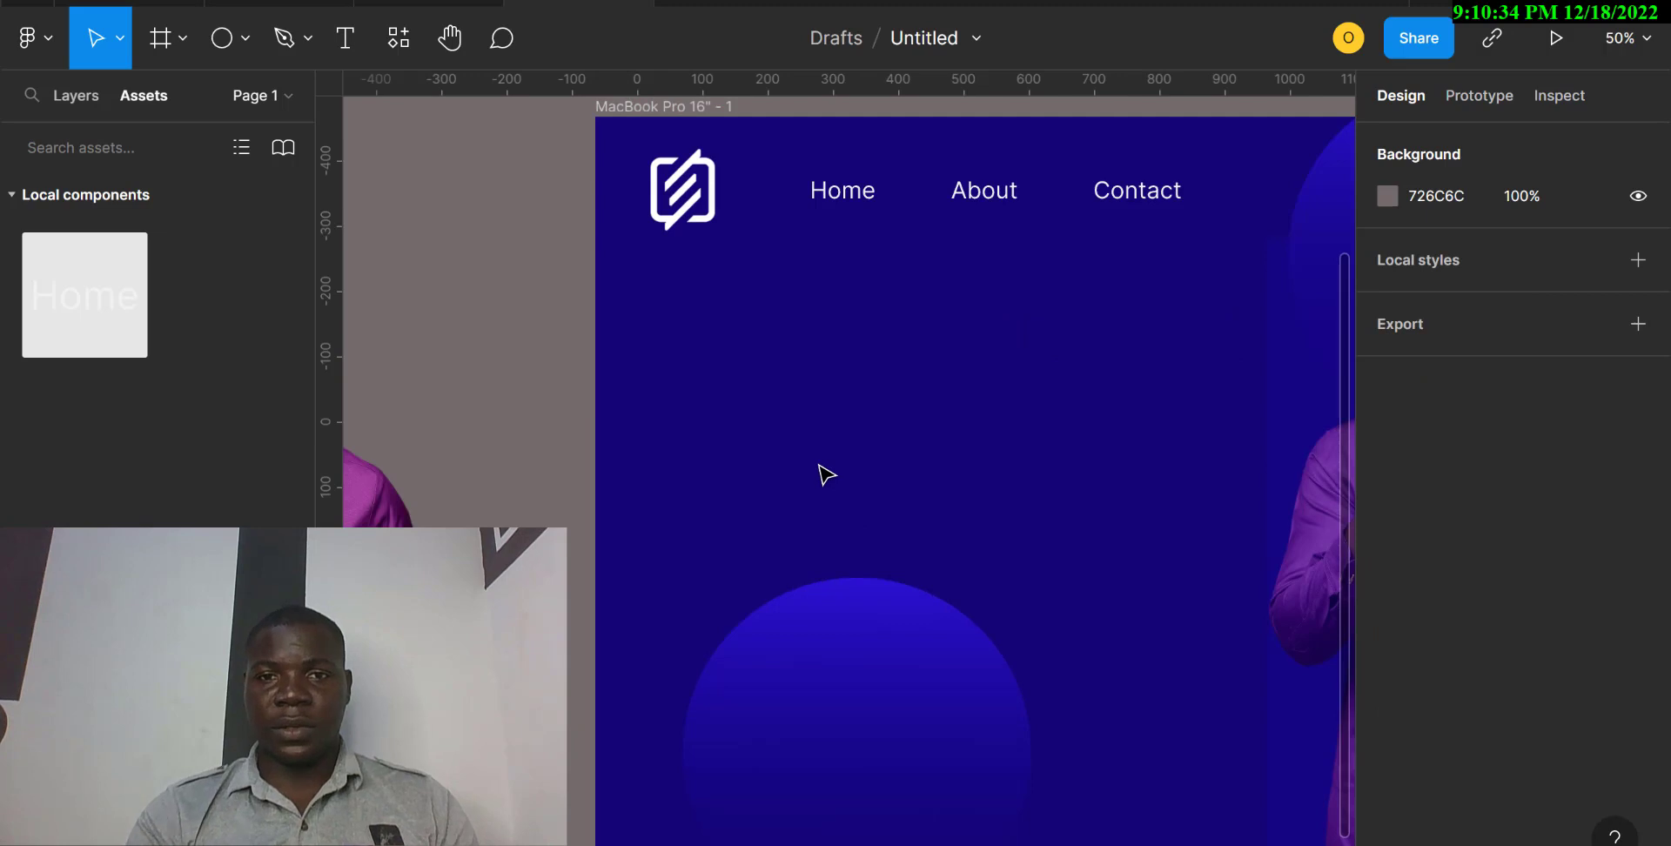
scroll(827, 475, right, 4)
scroll(827, 474, up, 5)
scroll(827, 474, left, 4)
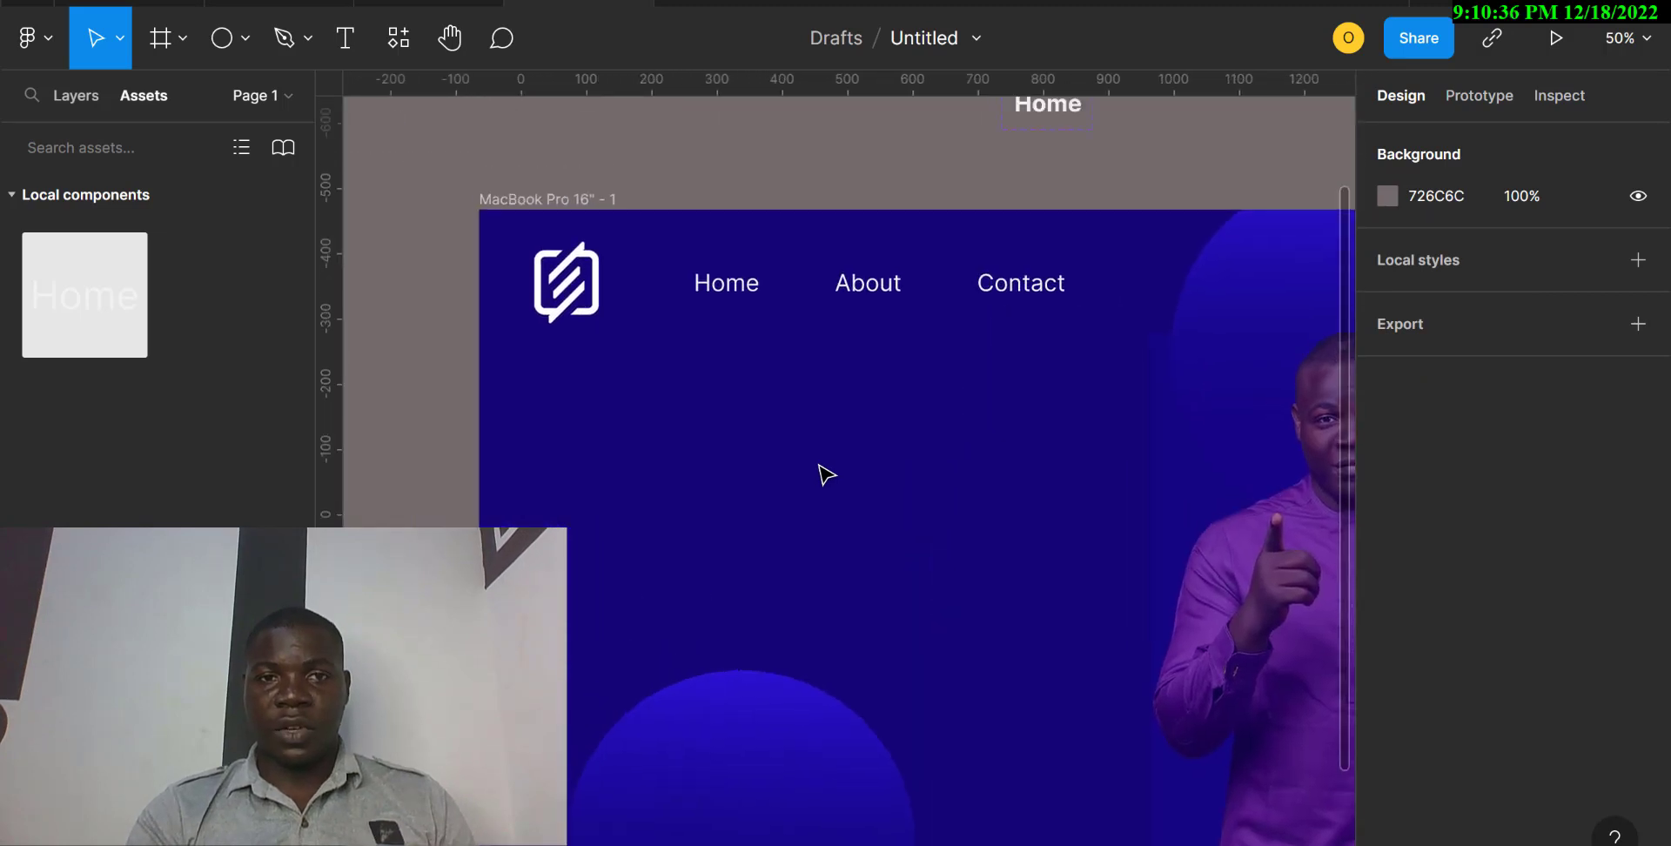
drag(488, 238, 609, 589)
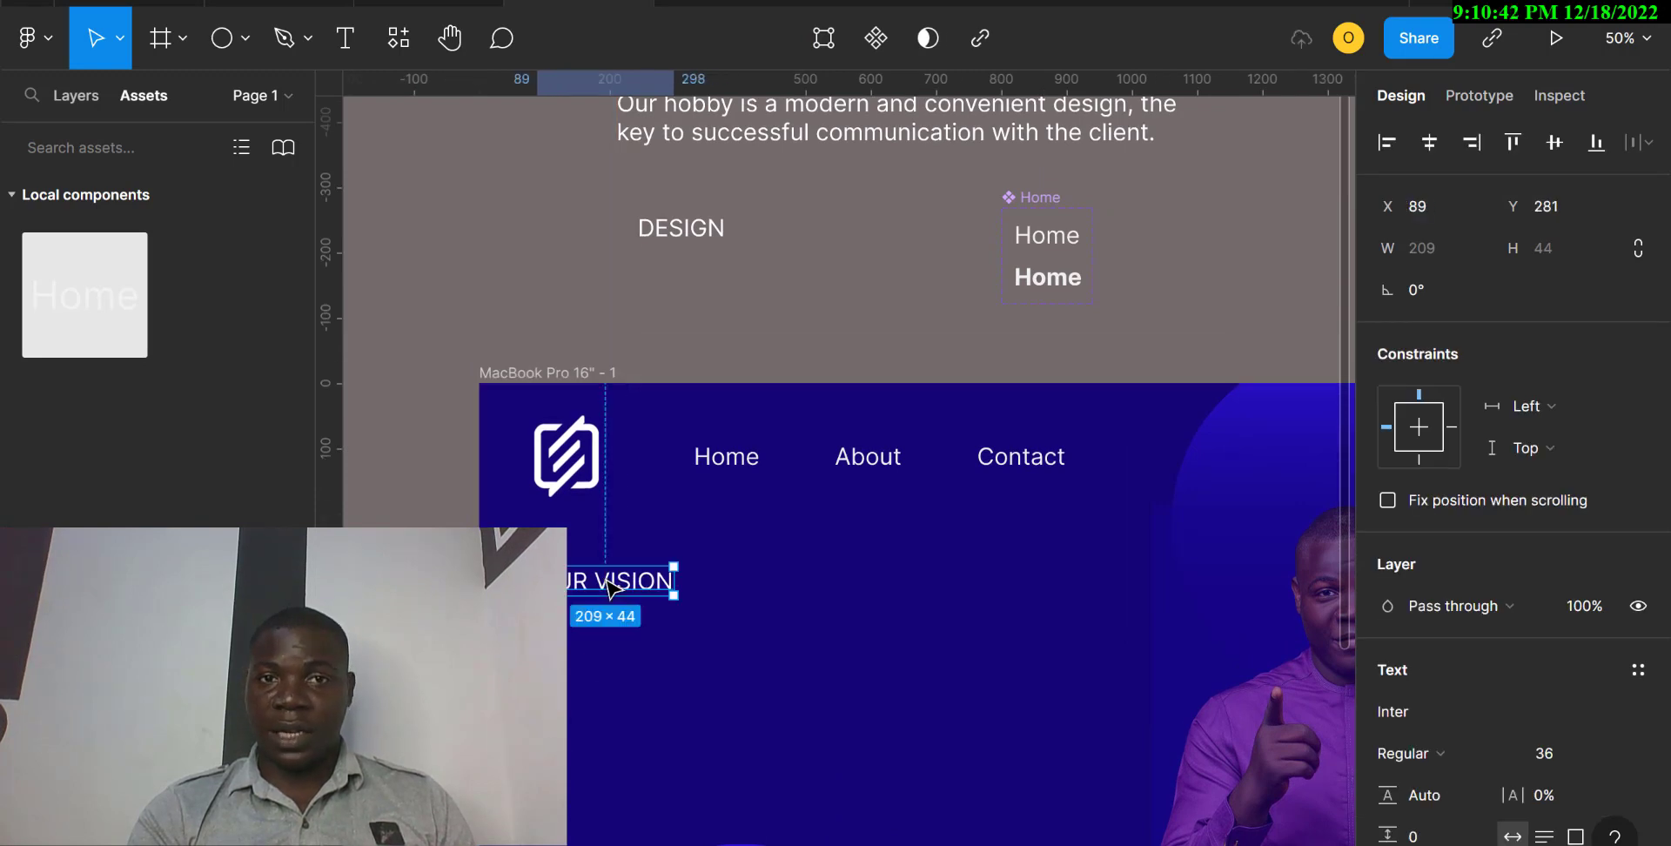
scroll(670, 230, down, 4)
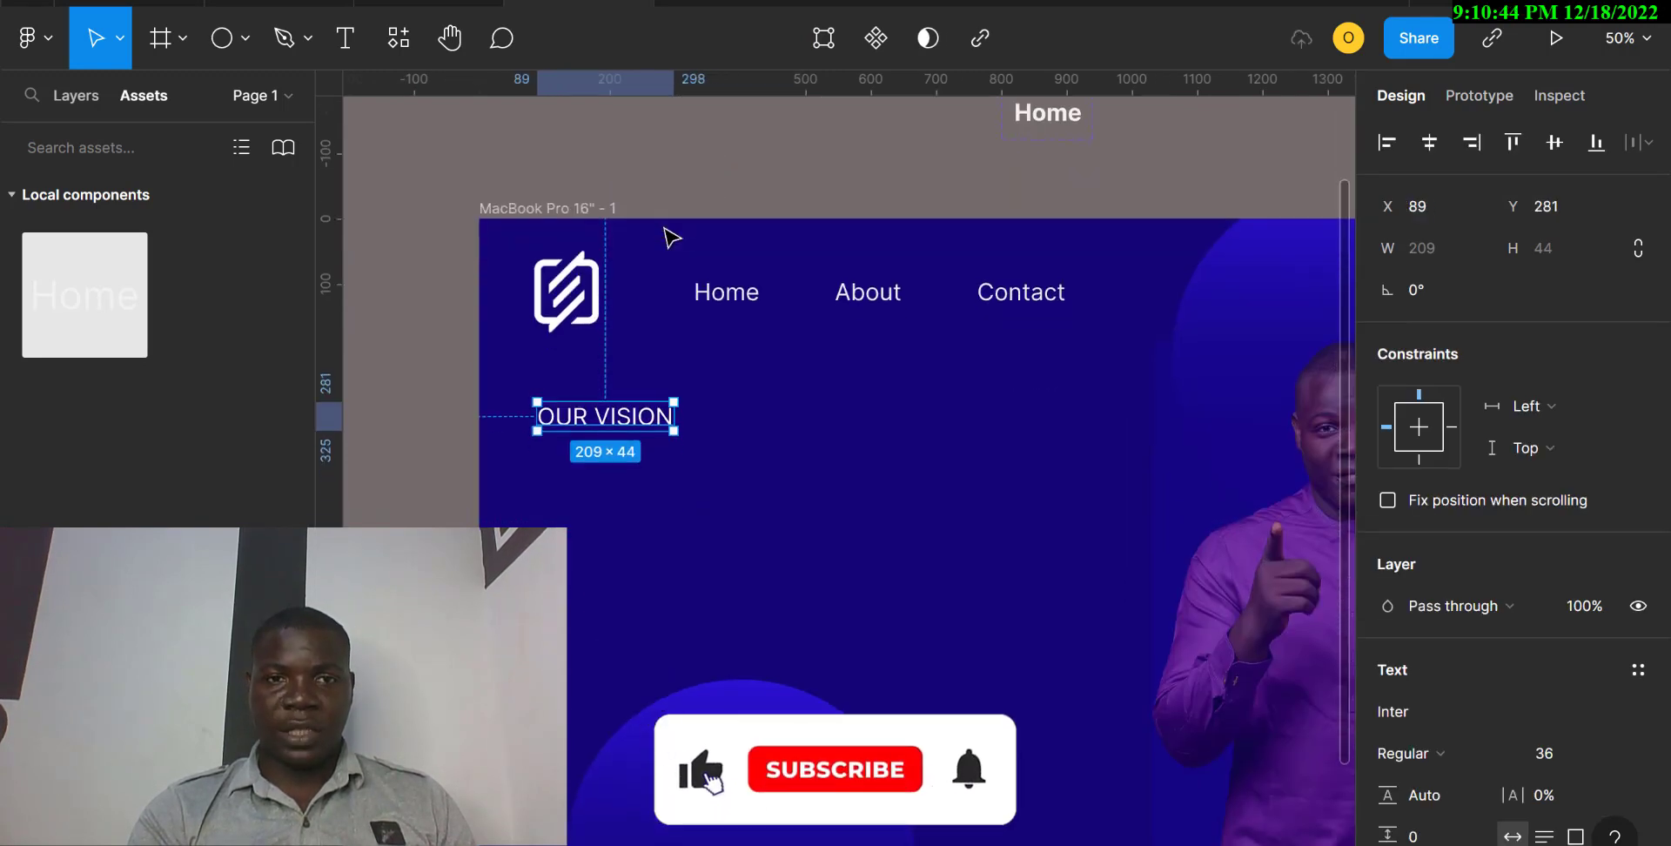
Move the DESIGN text into the frame below OUR VISION, at about X 89, Y 400.
scroll(670, 237, up, 2)
click(690, 157)
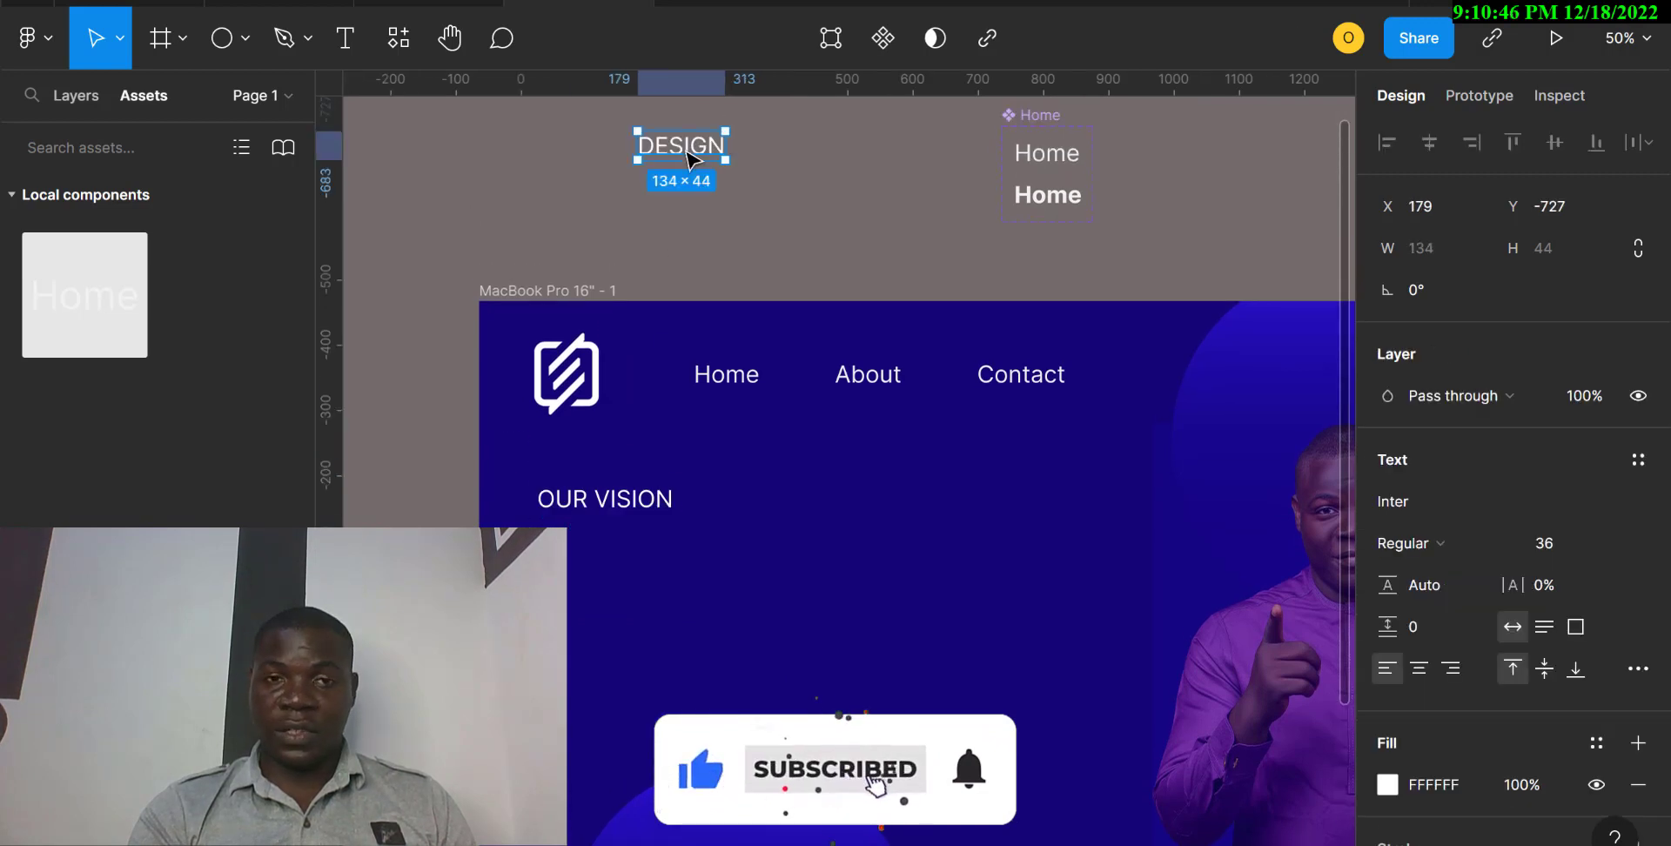
drag(690, 157, 598, 583)
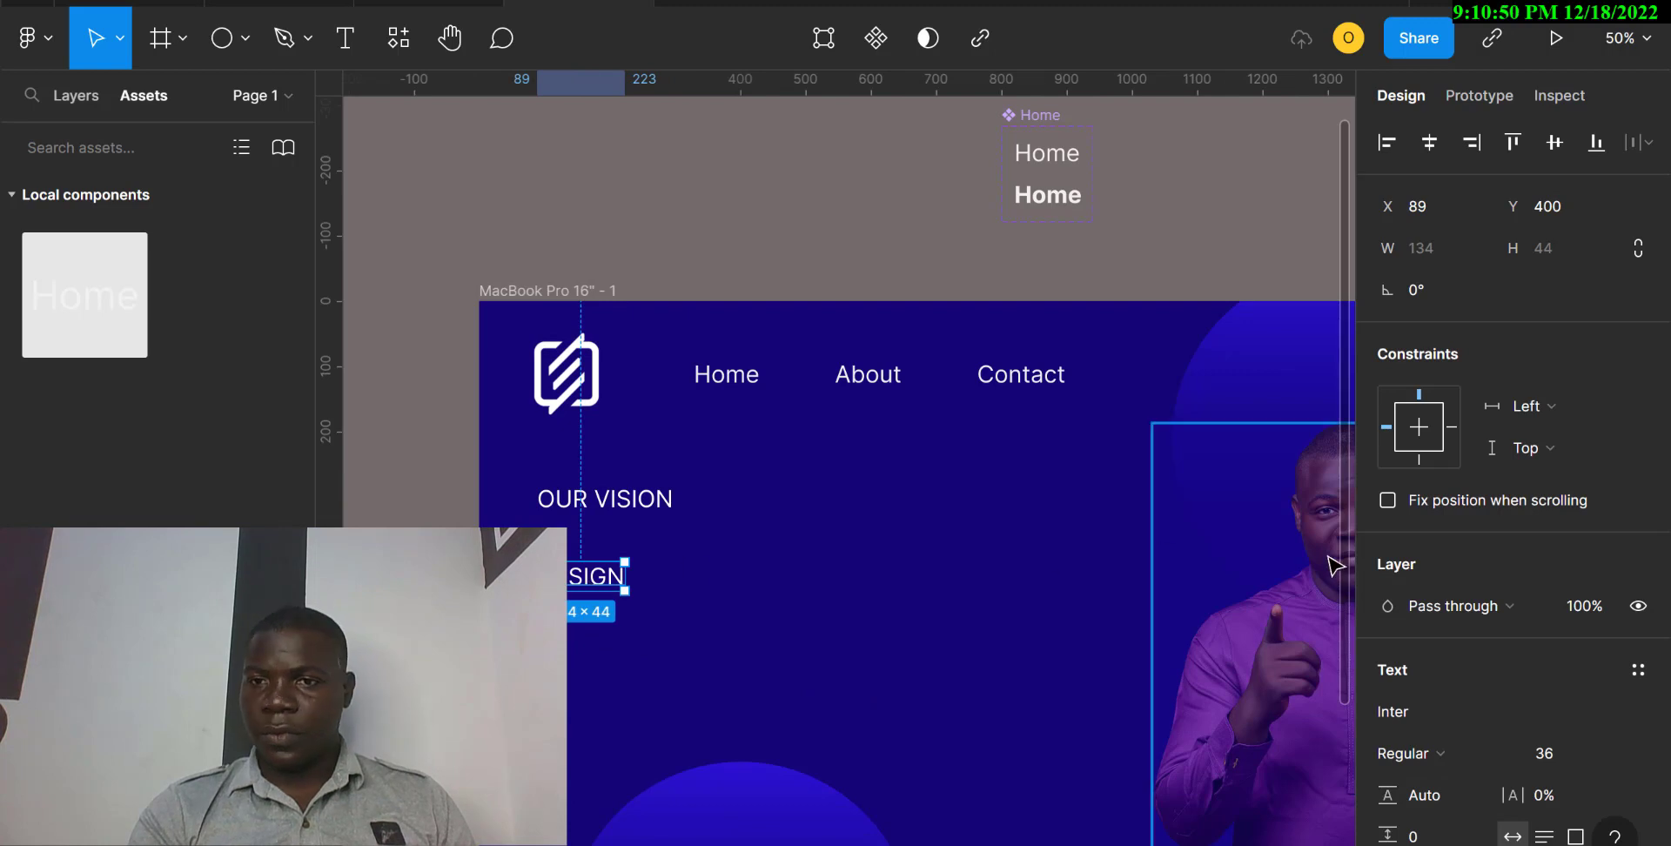
Set the DESIGN heading's font size to 96 and its weight to Bold.
click(1616, 755)
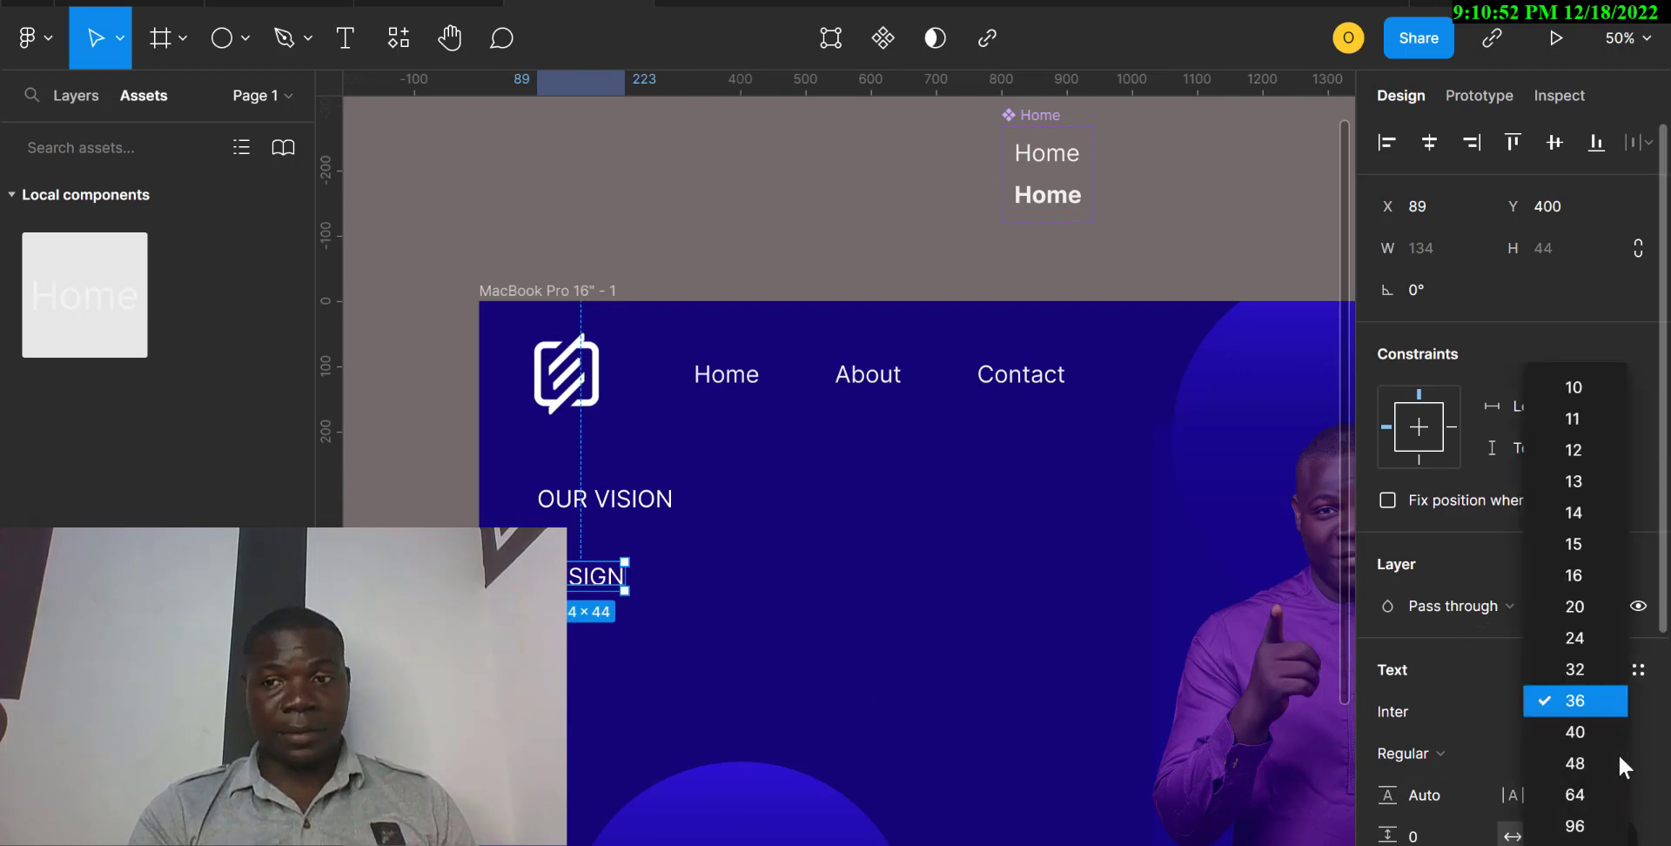
click(1582, 830)
scroll(1521, 712, down, 2)
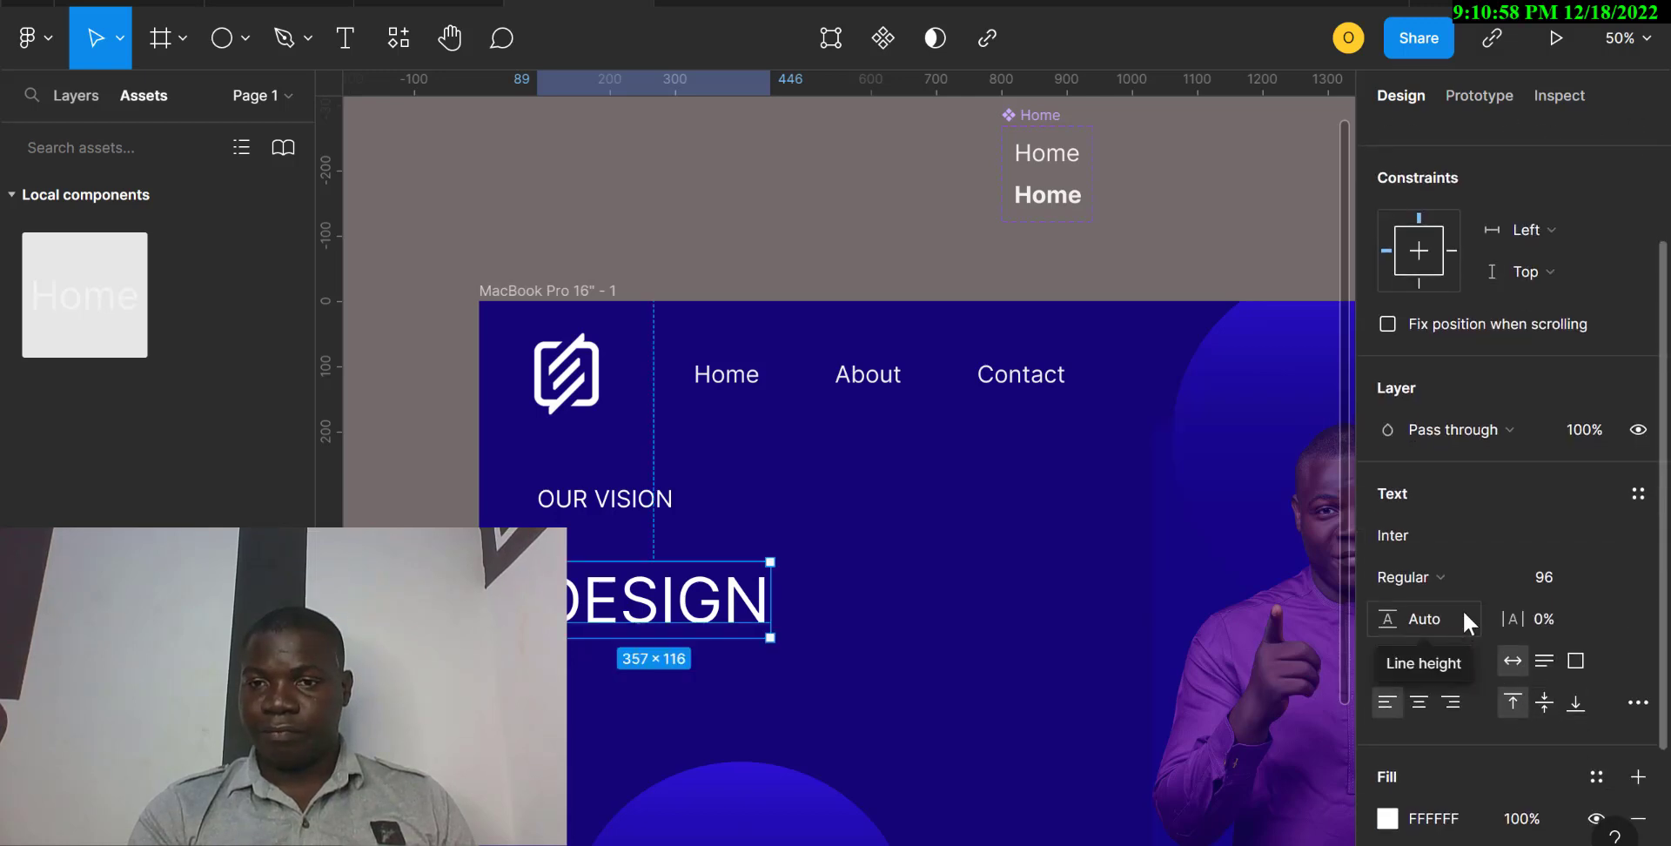
click(1509, 578)
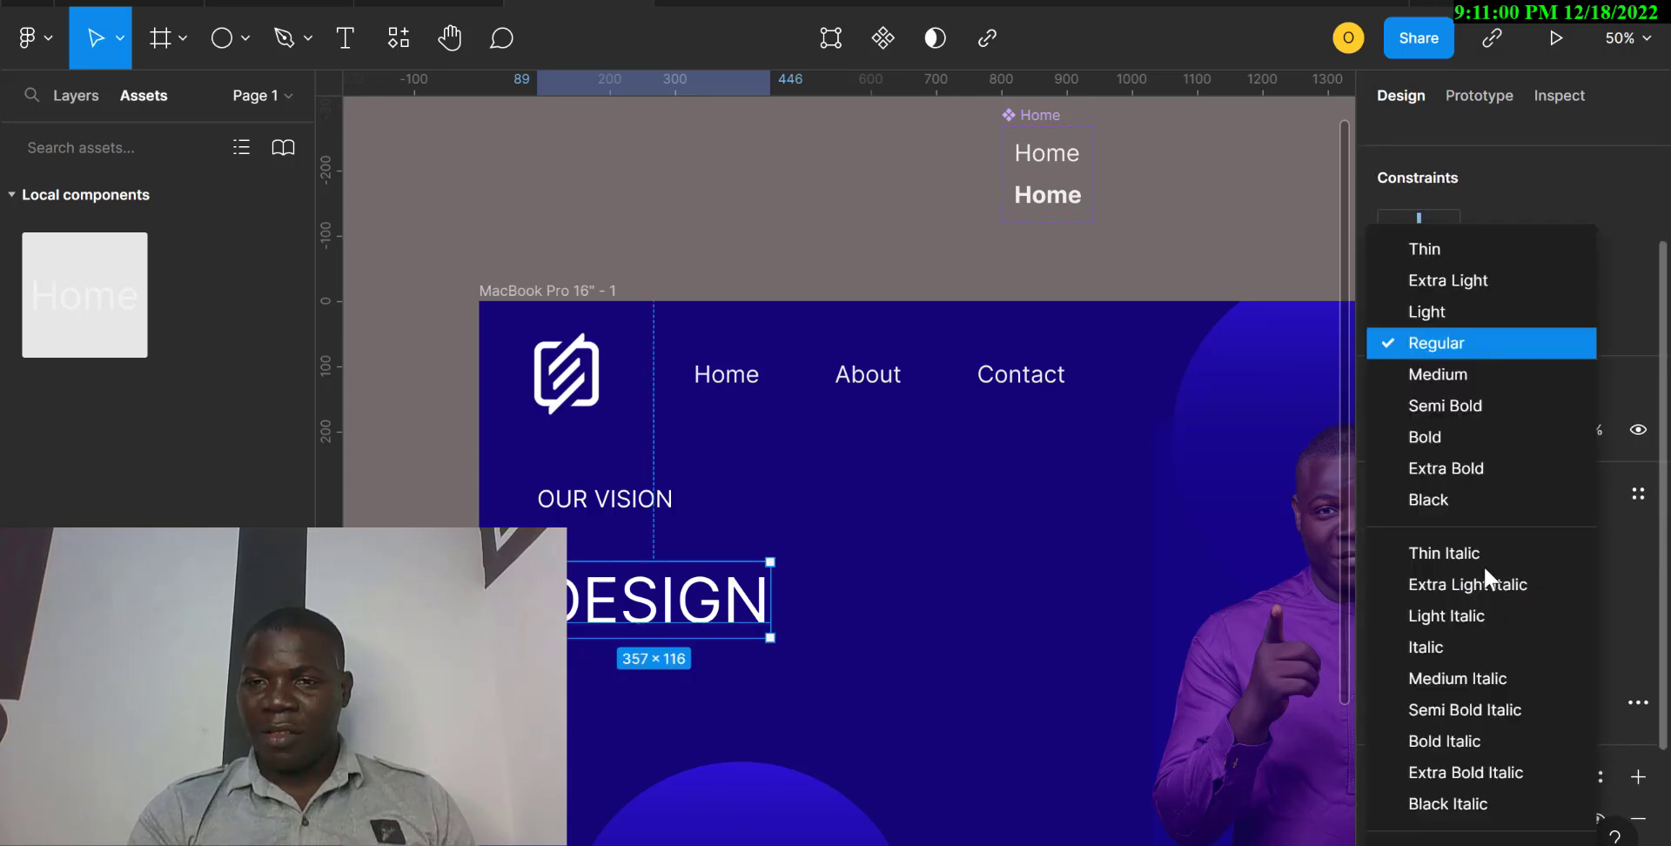
click(1434, 446)
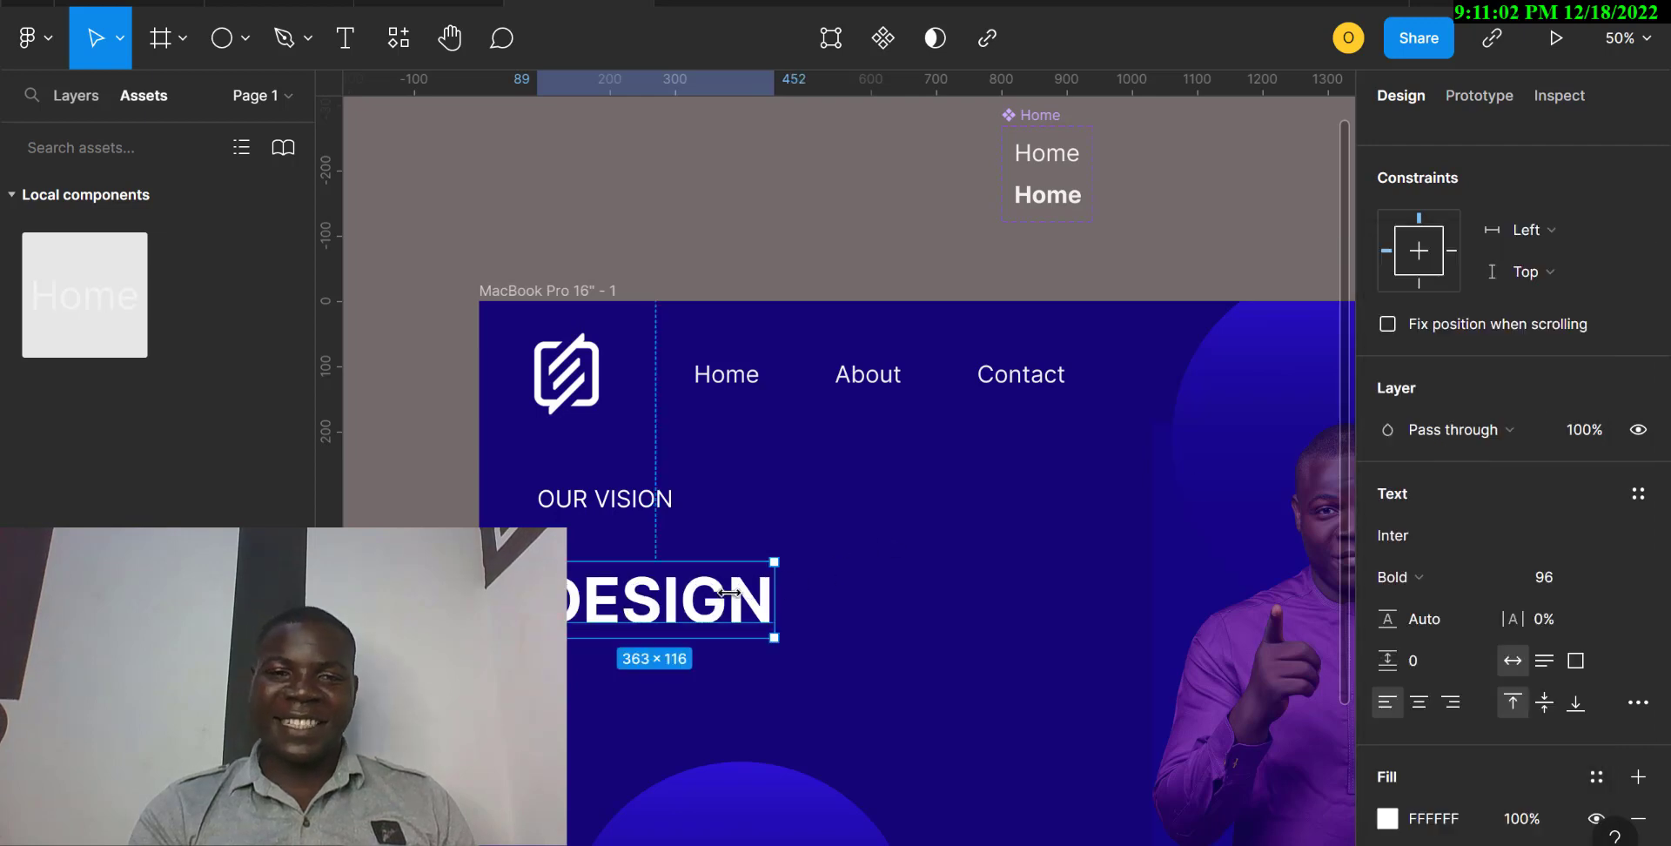
Move the DESIGN heading up to about X 74, Y 350 and align OUR VISION with it at X 74.
drag(682, 599, 681, 592)
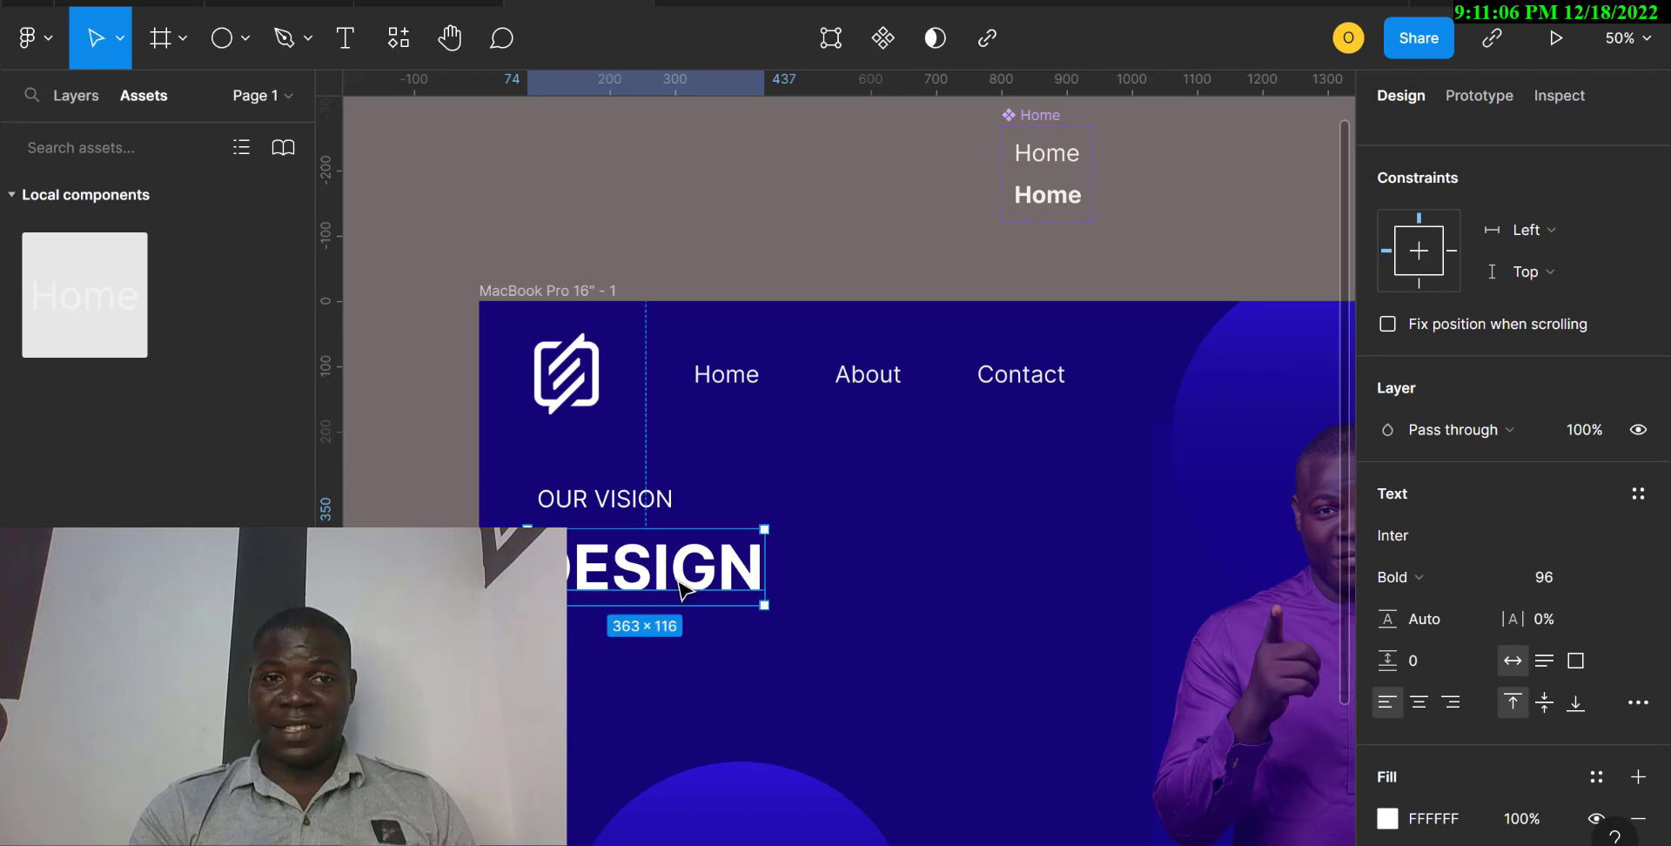
click(607, 509)
drag(604, 513, 594, 513)
scroll(751, 687, down, 1)
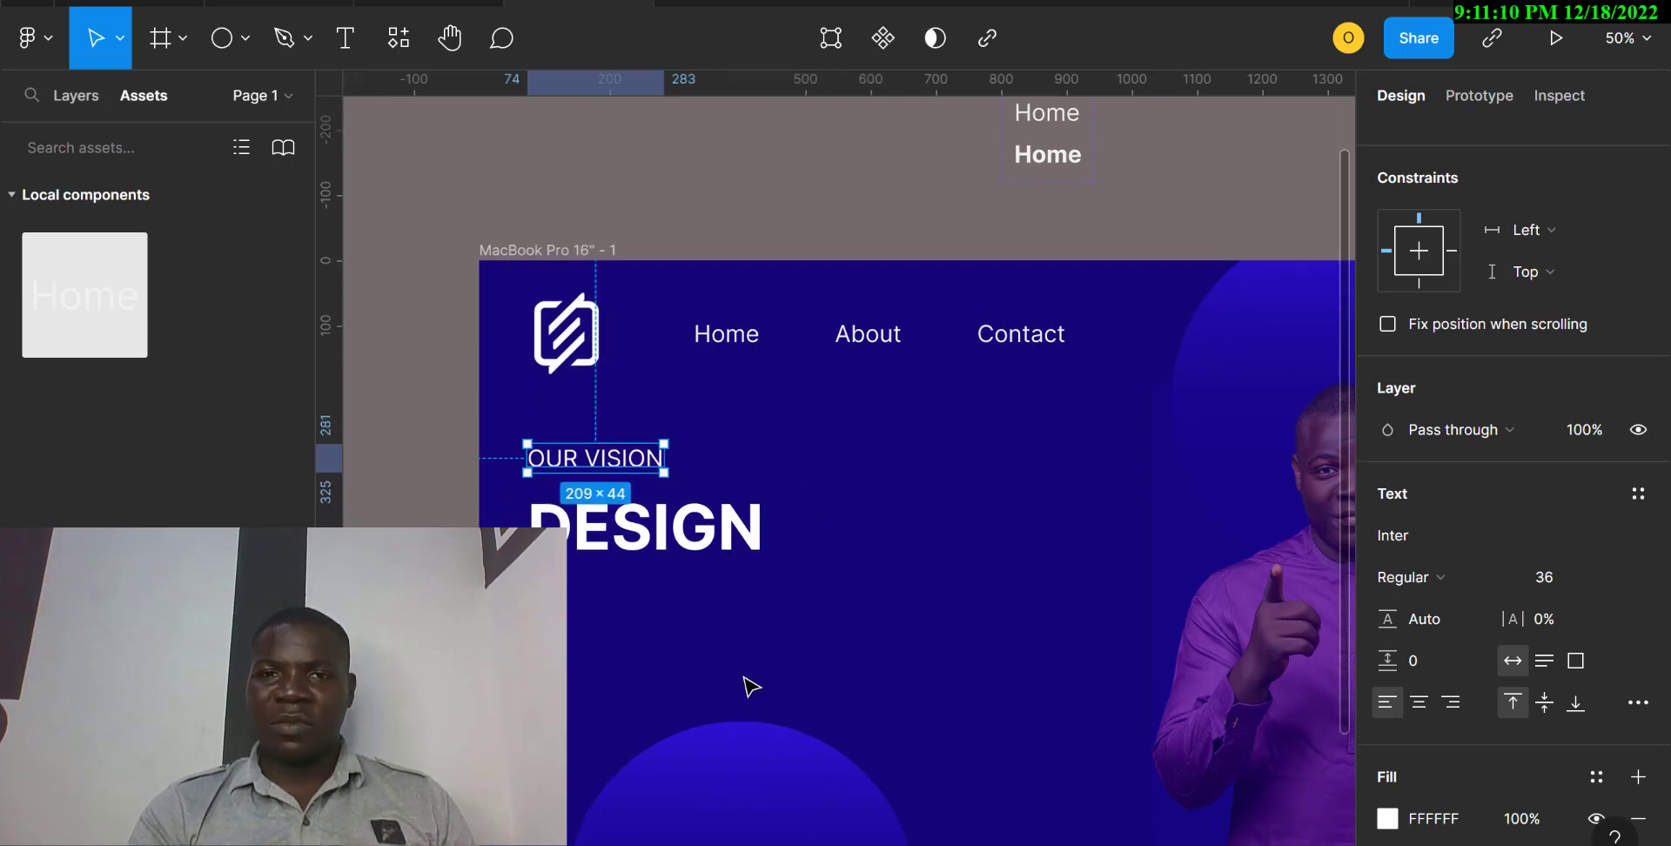
Move the "Our hobby is a modern and convenient design" paragraph into the frame below DESIGN, aligned at X 74.
scroll(750, 686, up, 3)
drag(794, 155, 705, 784)
scroll(706, 785, down, 5)
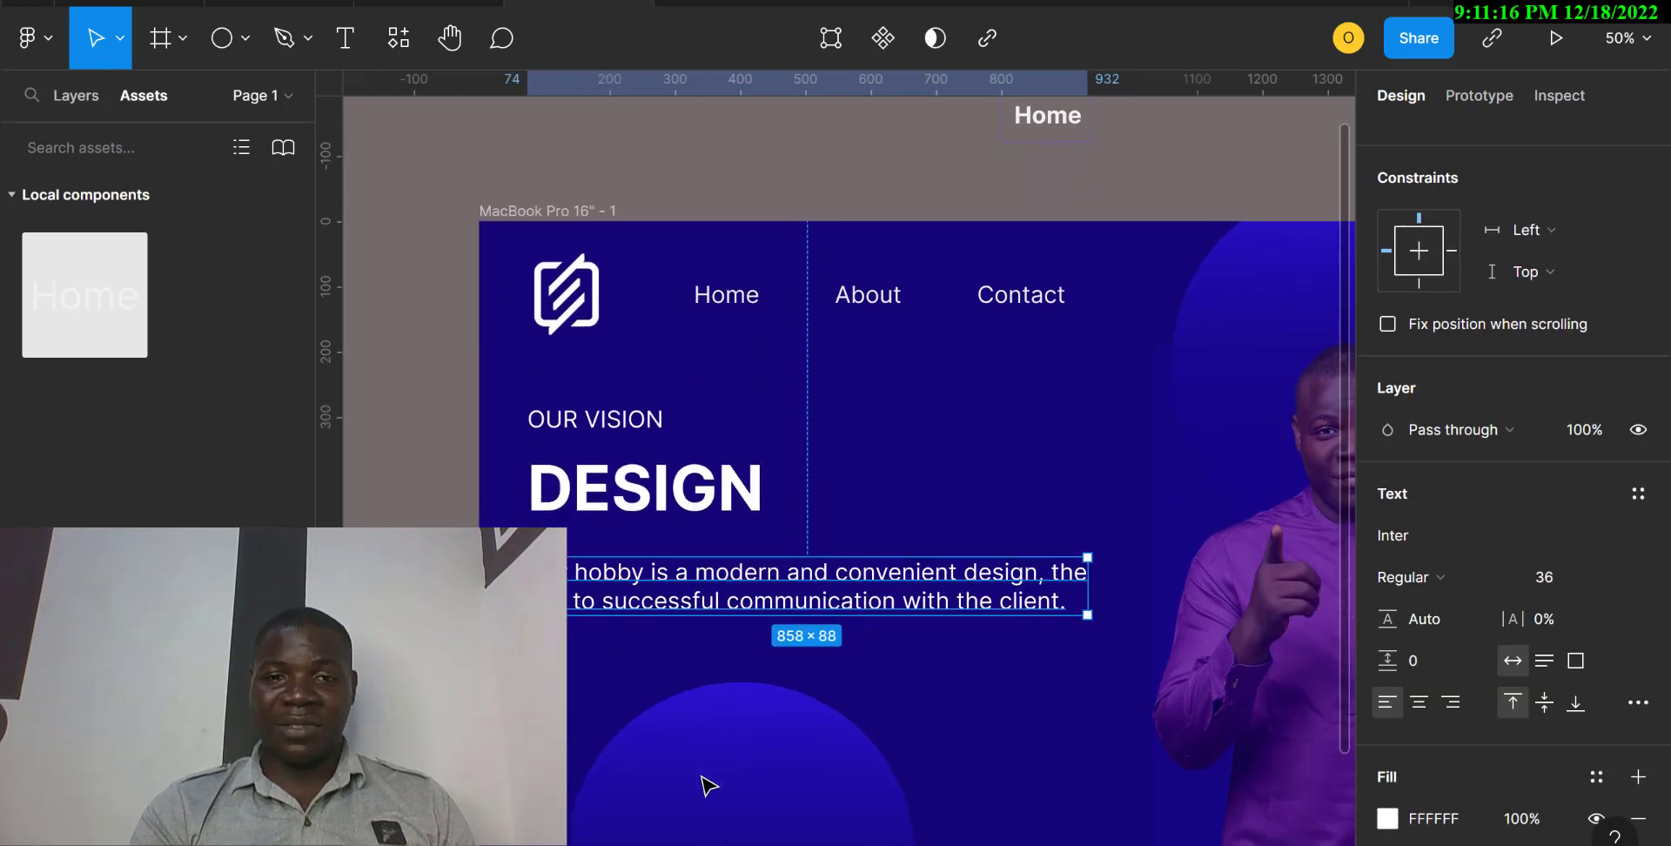
Check the gap between OUR VISION and DESIGN, and set the spacing between DESIGN and the paragraph to 25.
drag(432, 357, 585, 503)
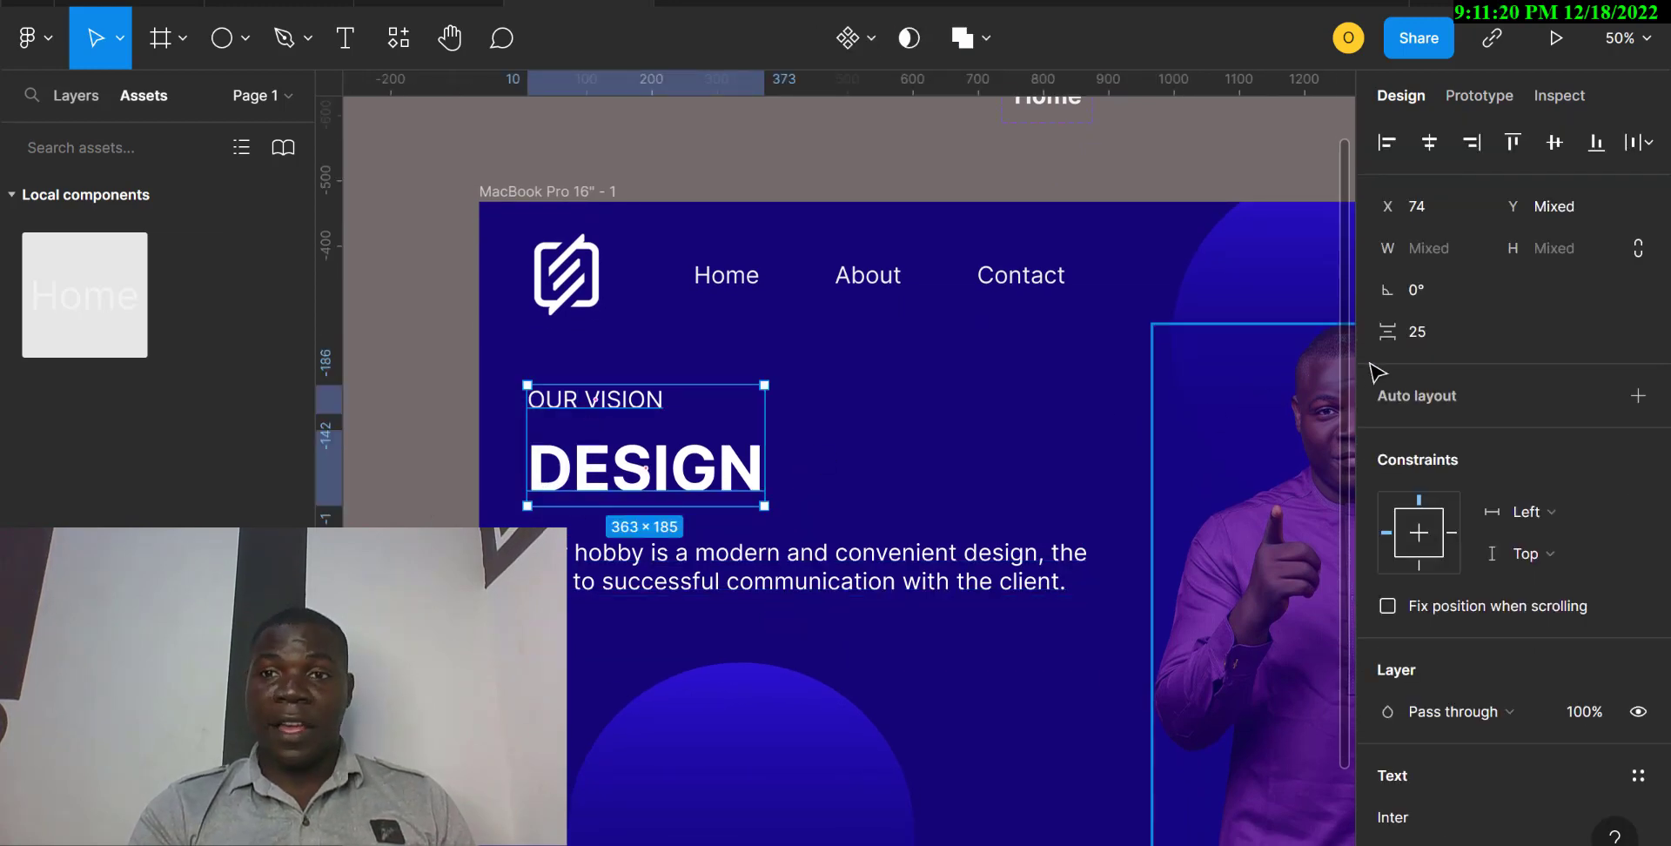
click(576, 601)
drag(576, 600, 411, 468)
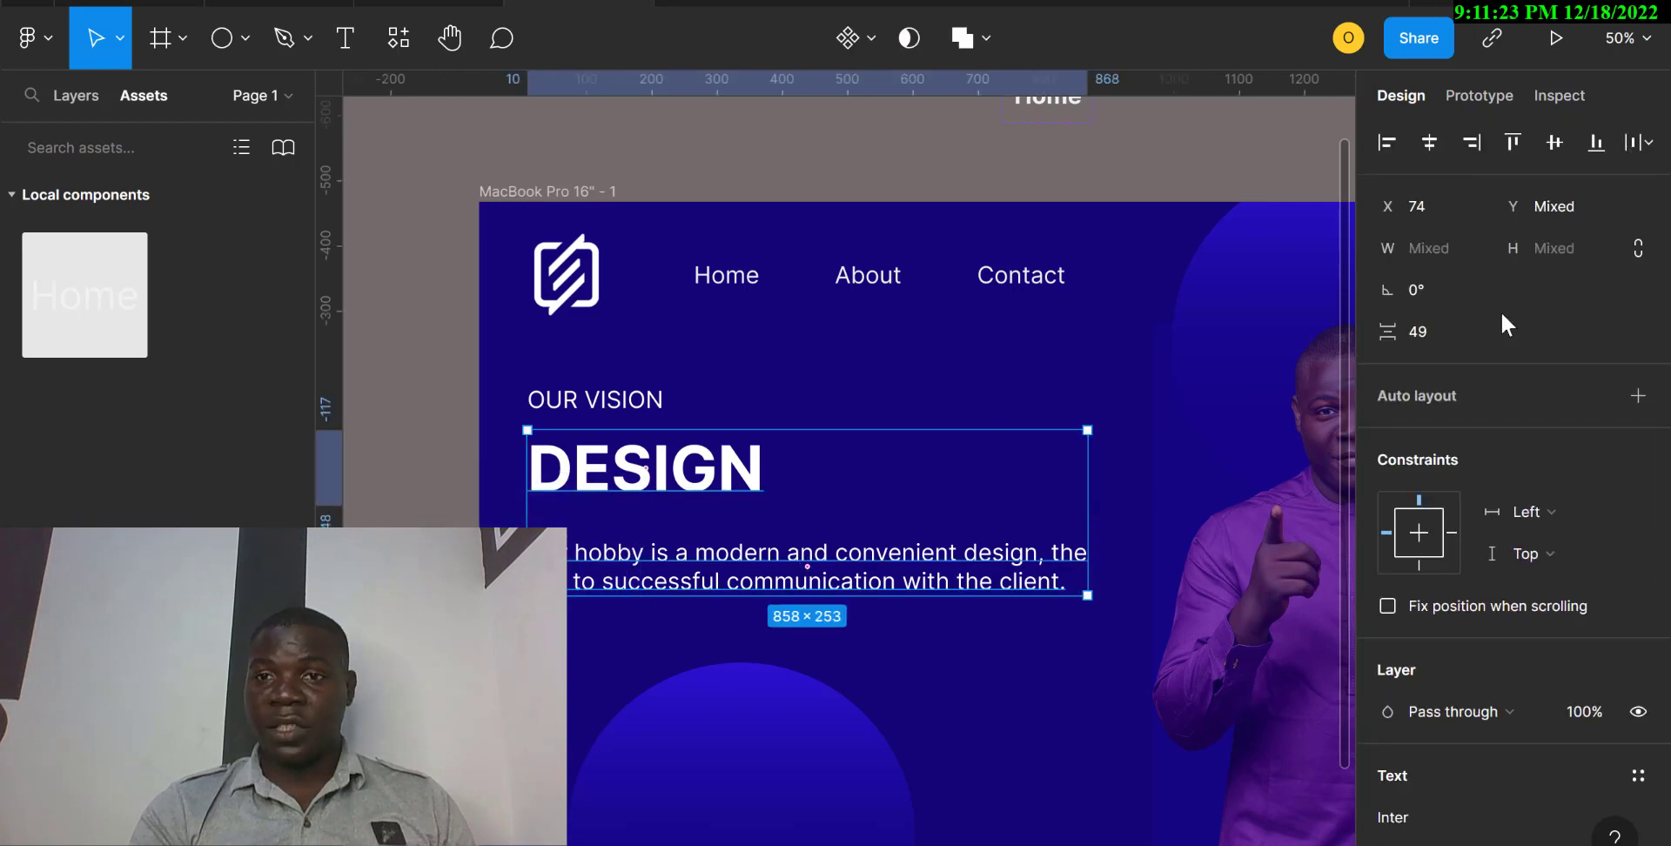
click(1430, 338)
text(25)
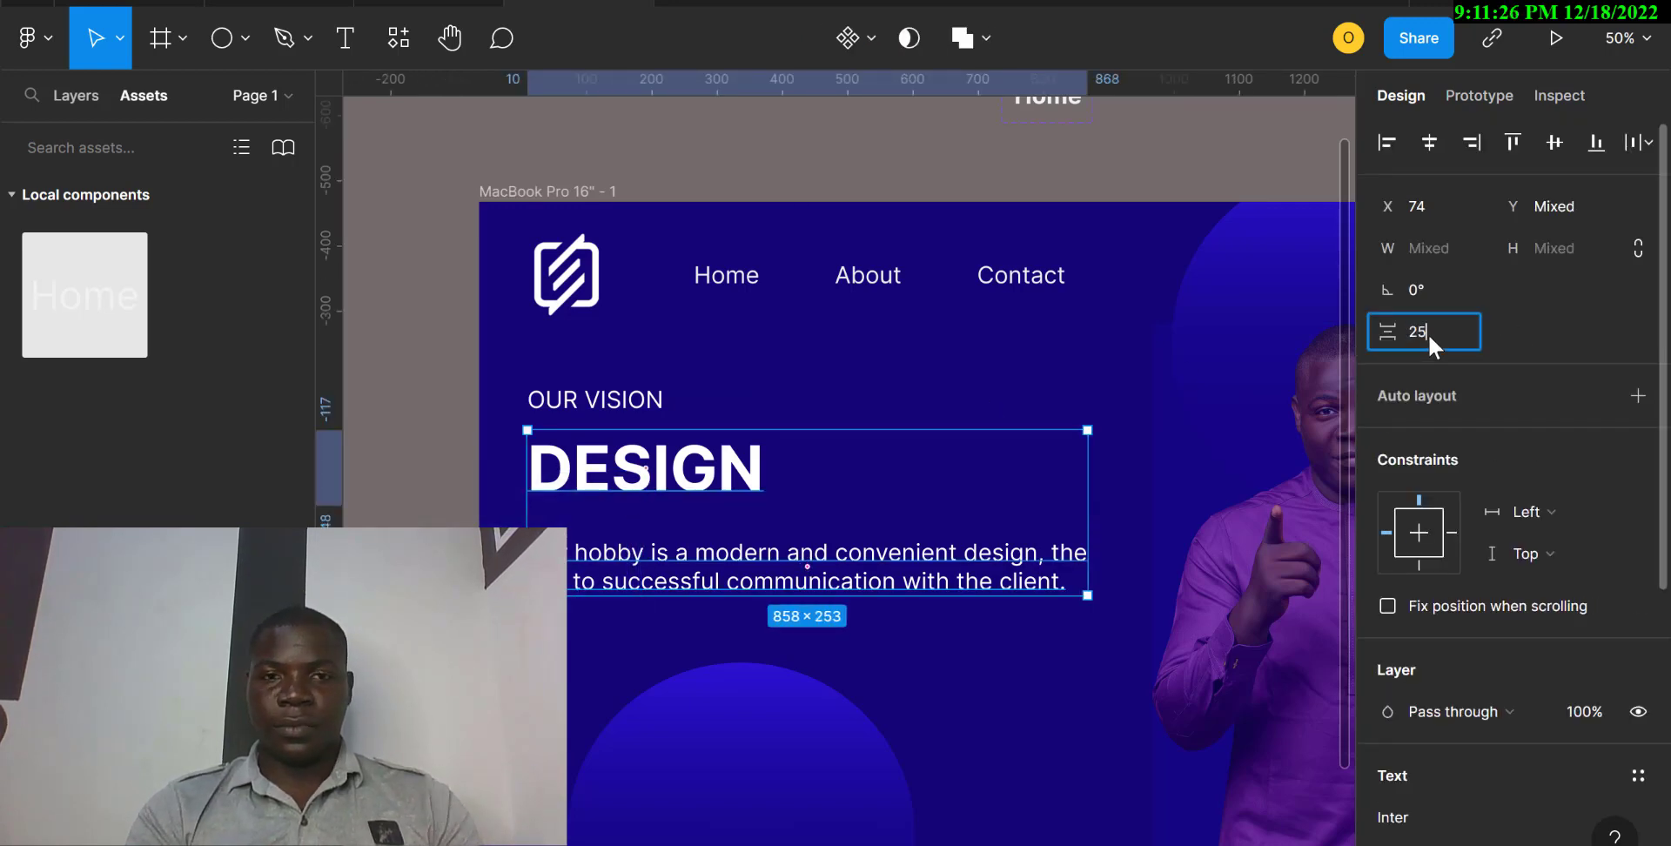
key(Return)
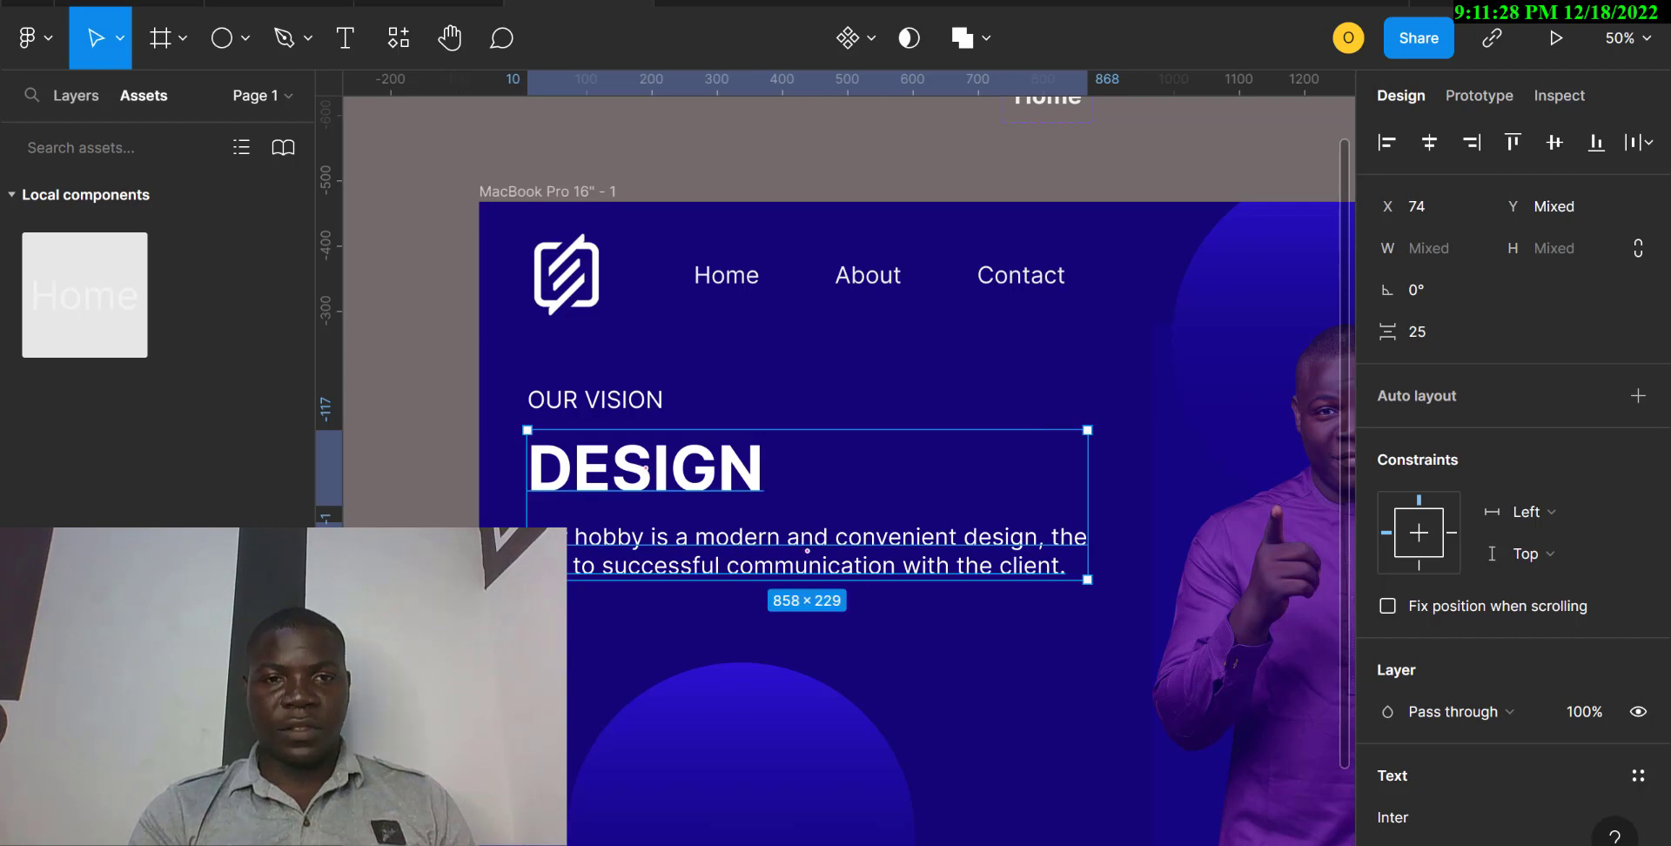
Delete the spare portrait image beside the MacBook frame.
key(Escape)
key(minus)
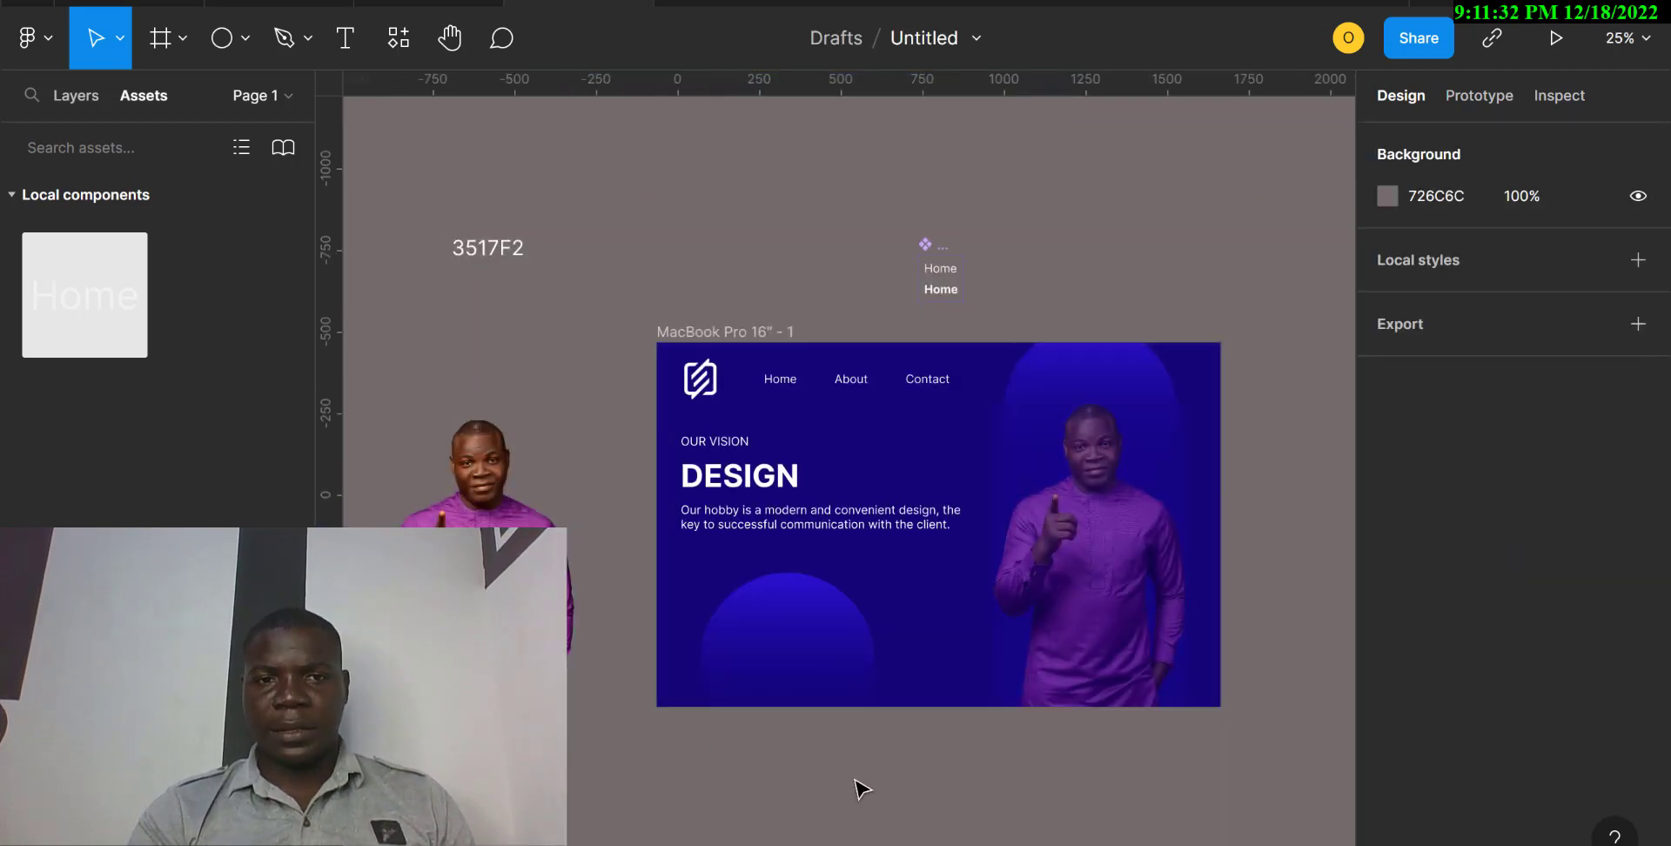
scroll(862, 788, right, 3)
click(481, 425)
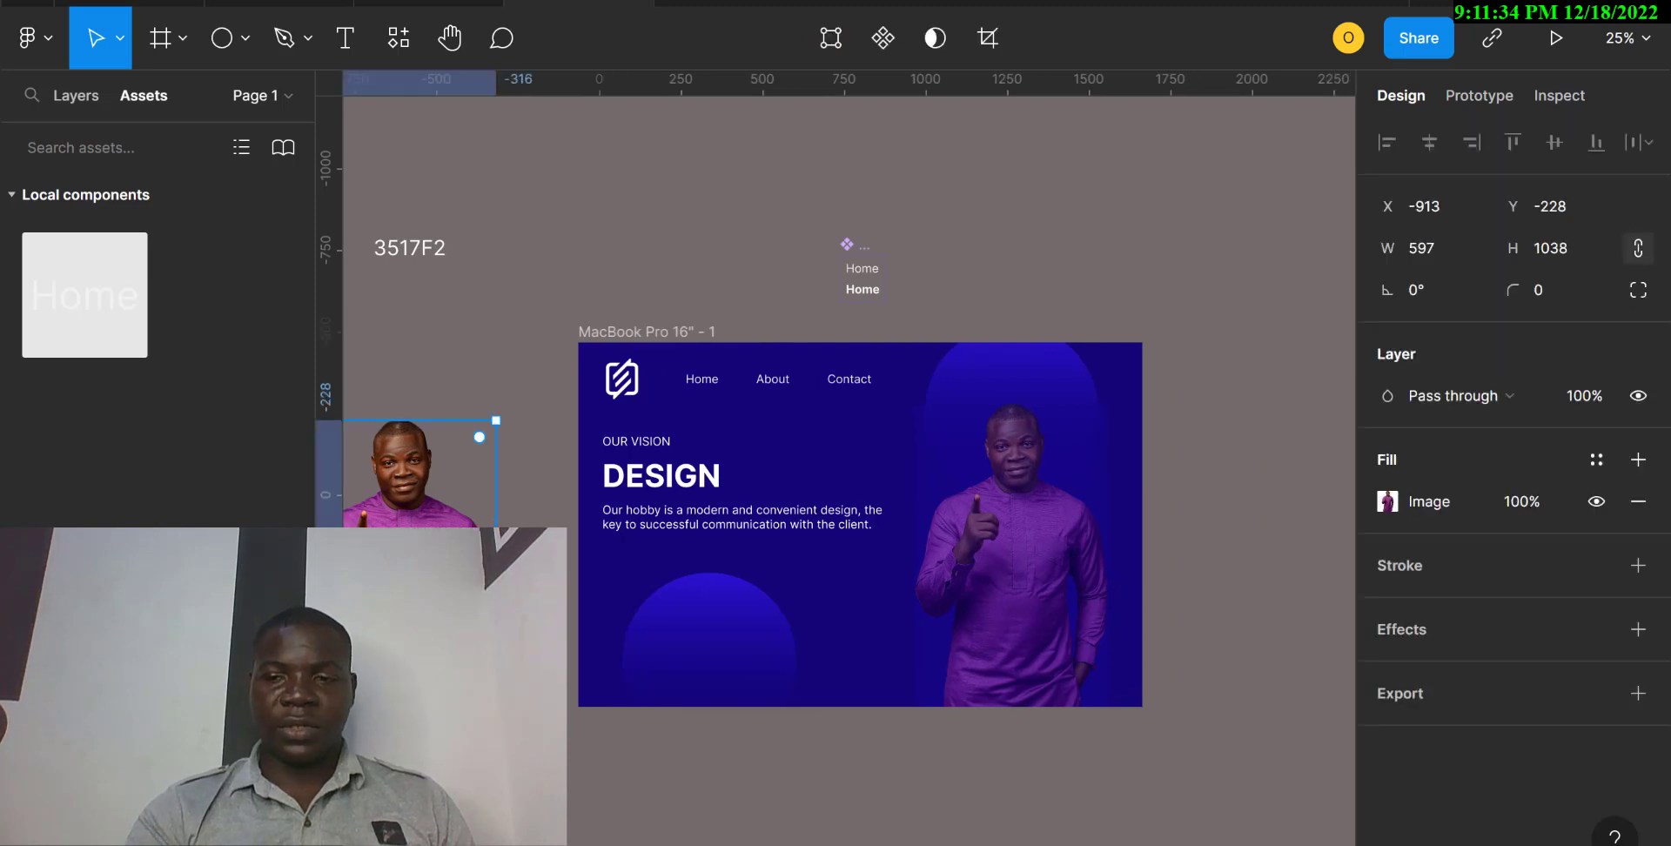
key(Delete)
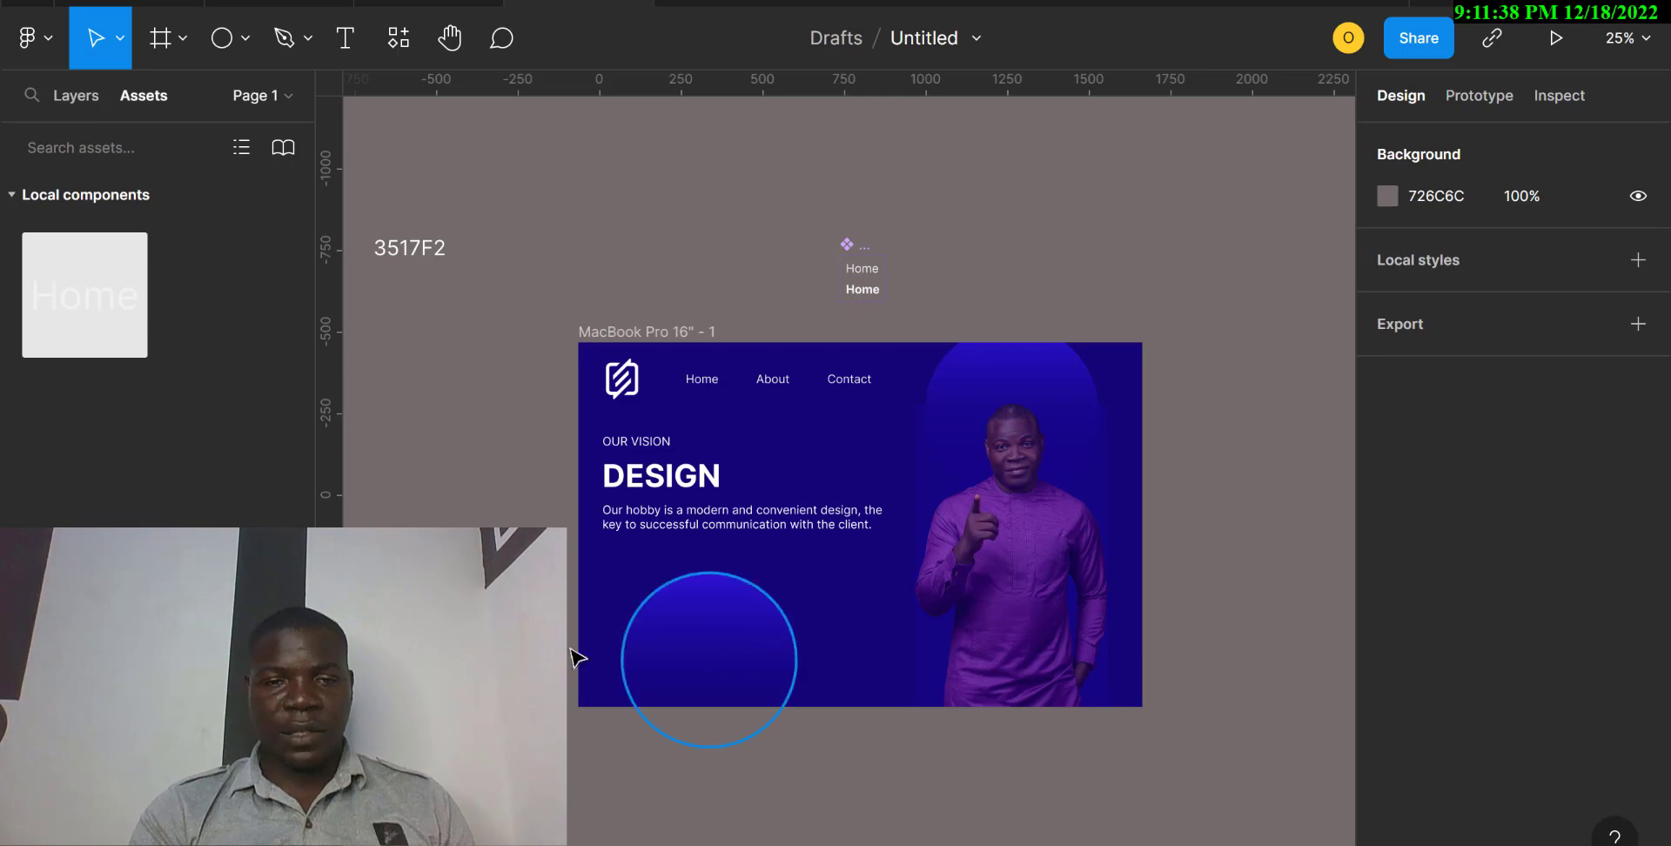
Run the Iconify plugin and search its icons for "right".
click(400, 40)
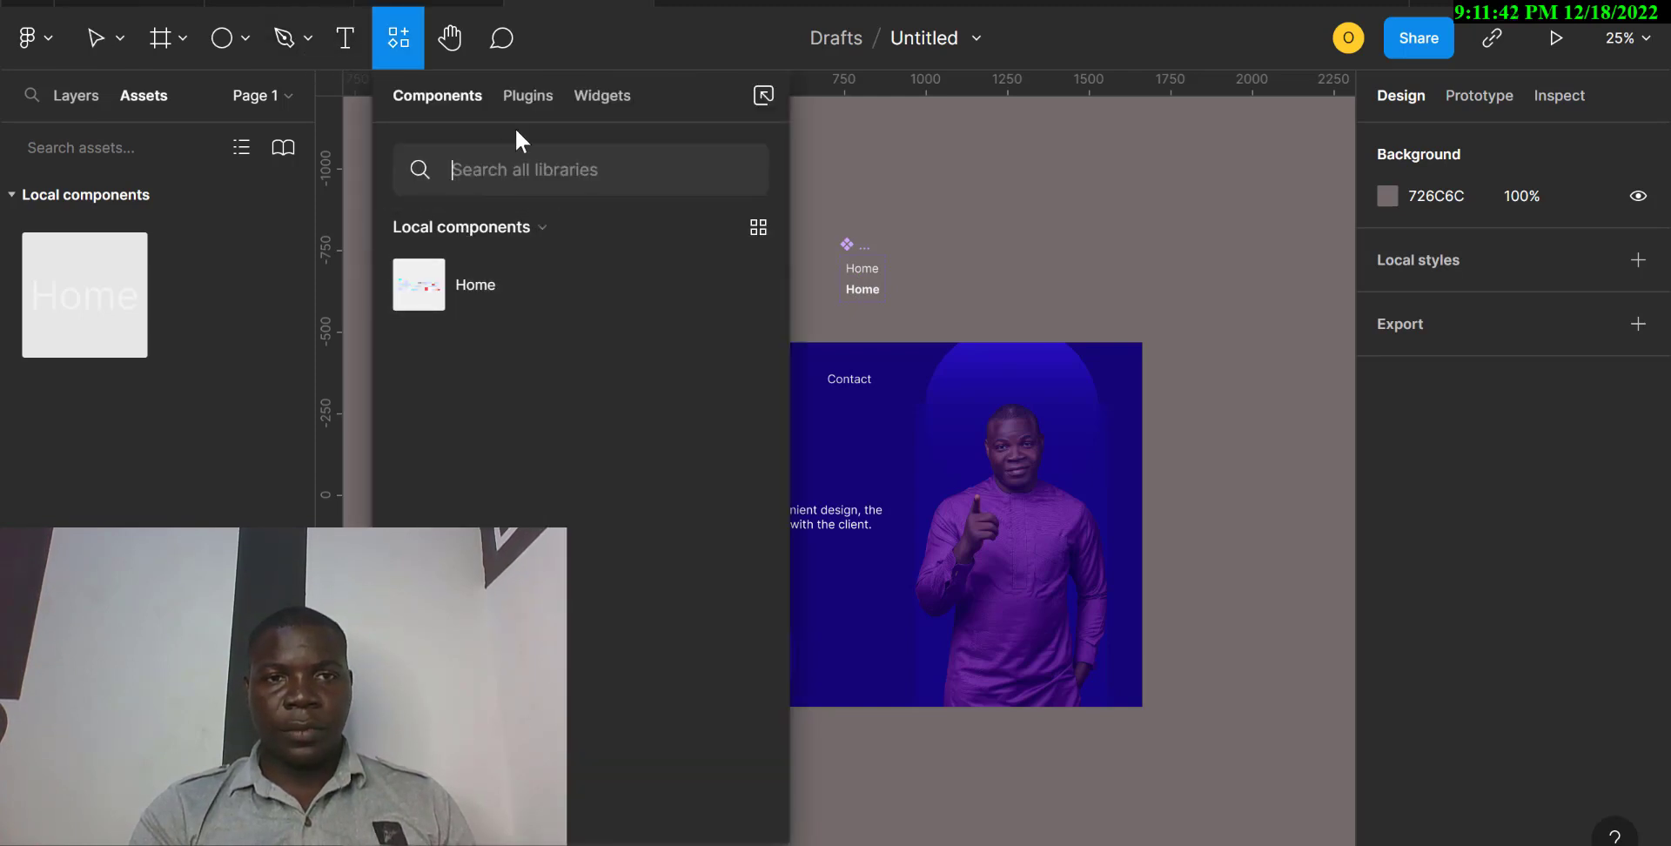
click(526, 96)
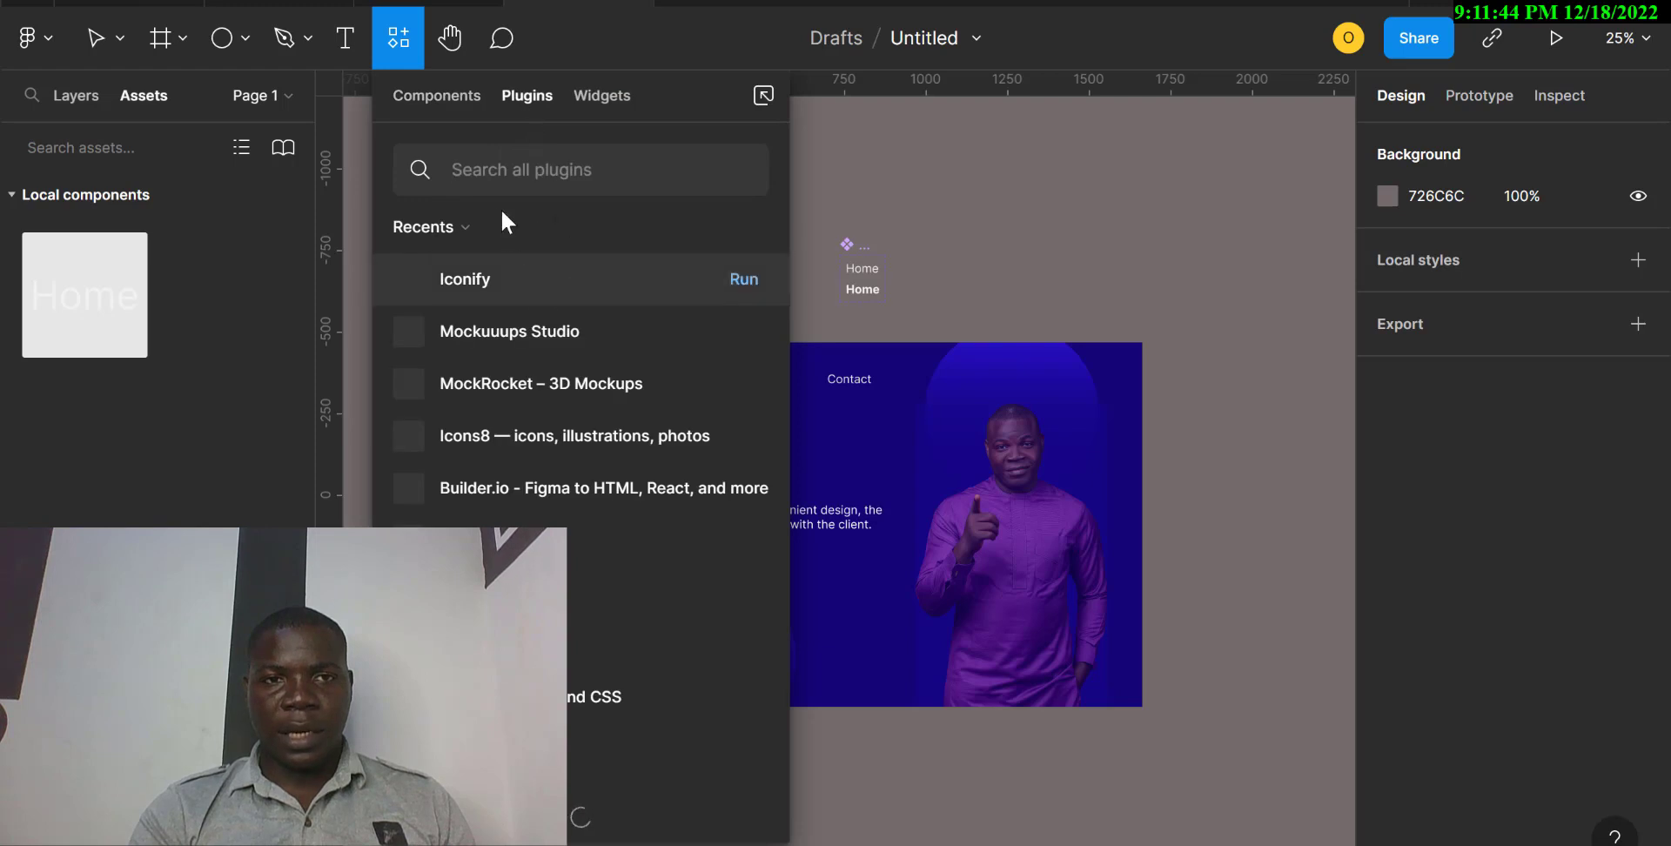
click(741, 279)
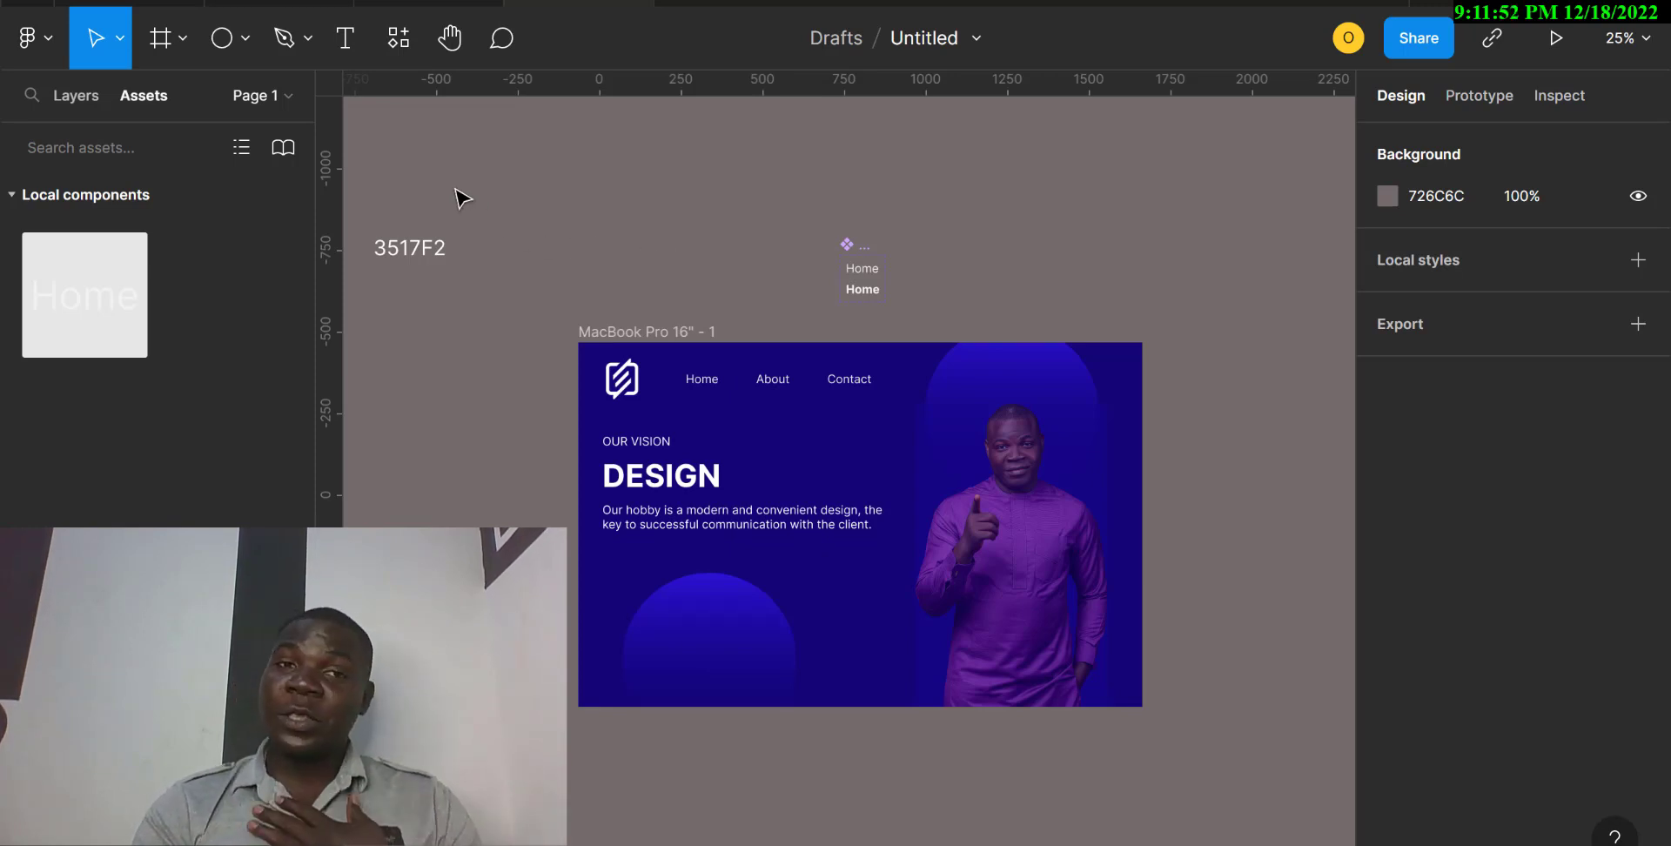
click(397, 56)
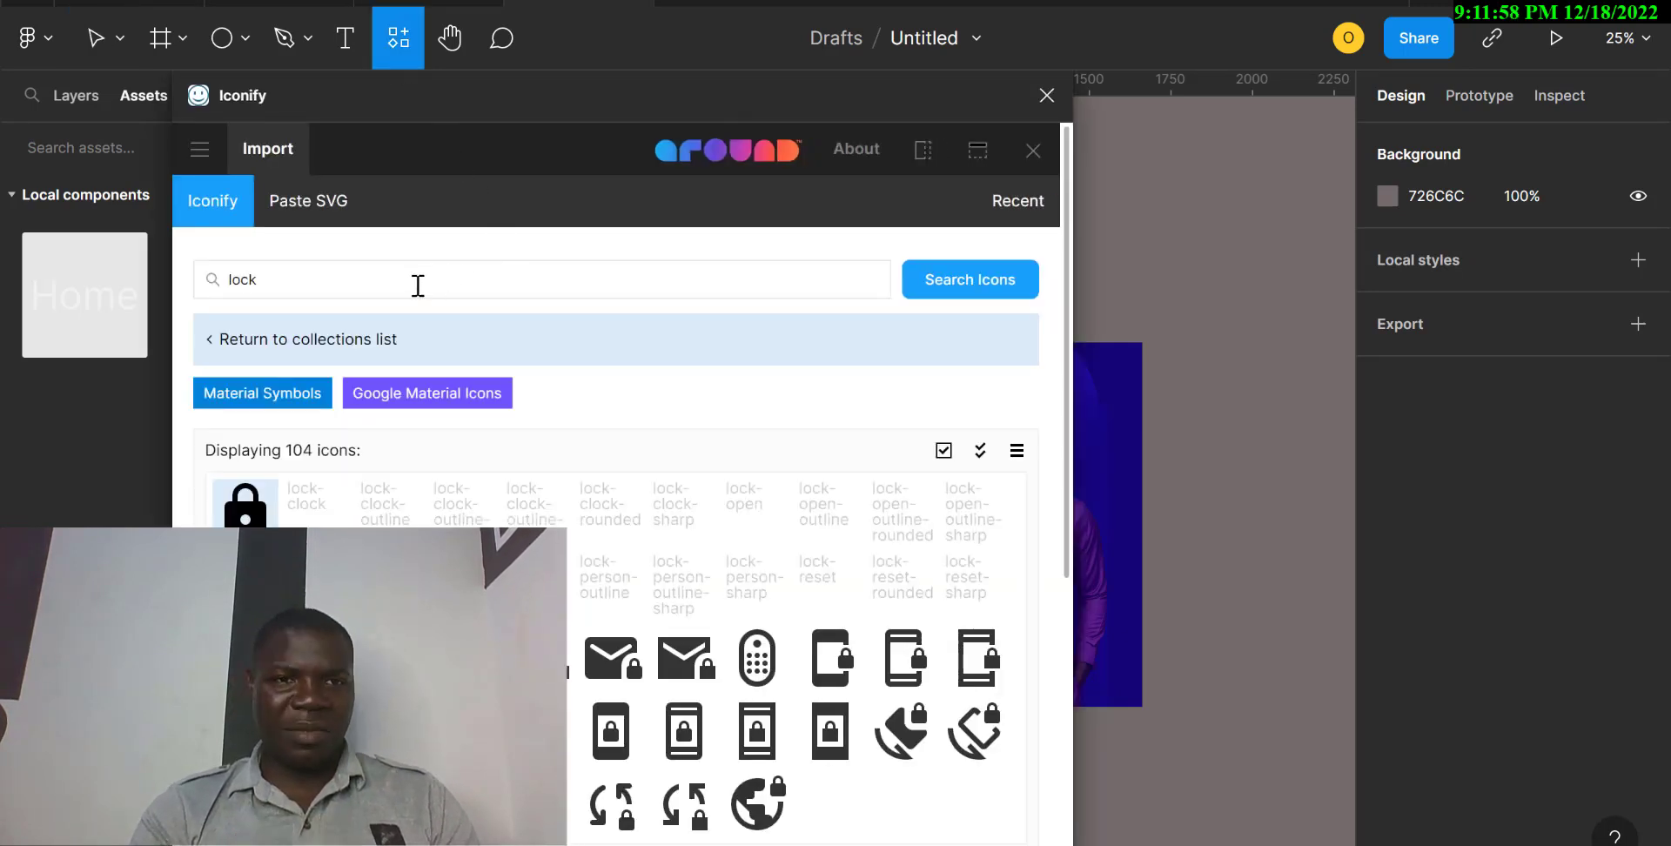
click(410, 279)
drag(250, 292, 221, 291)
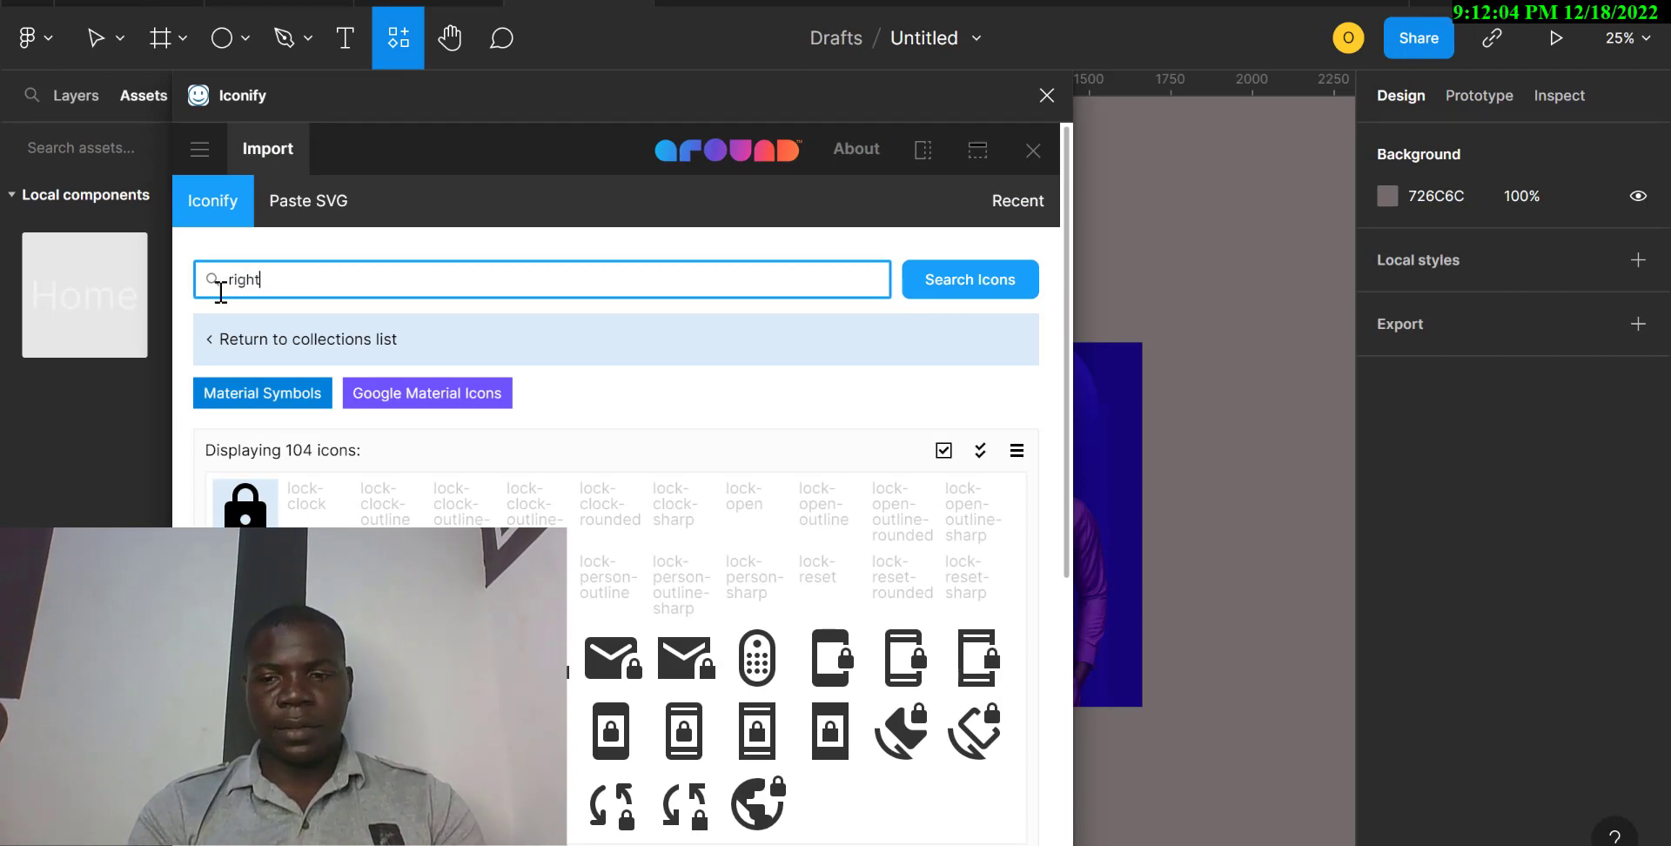
key(Return)
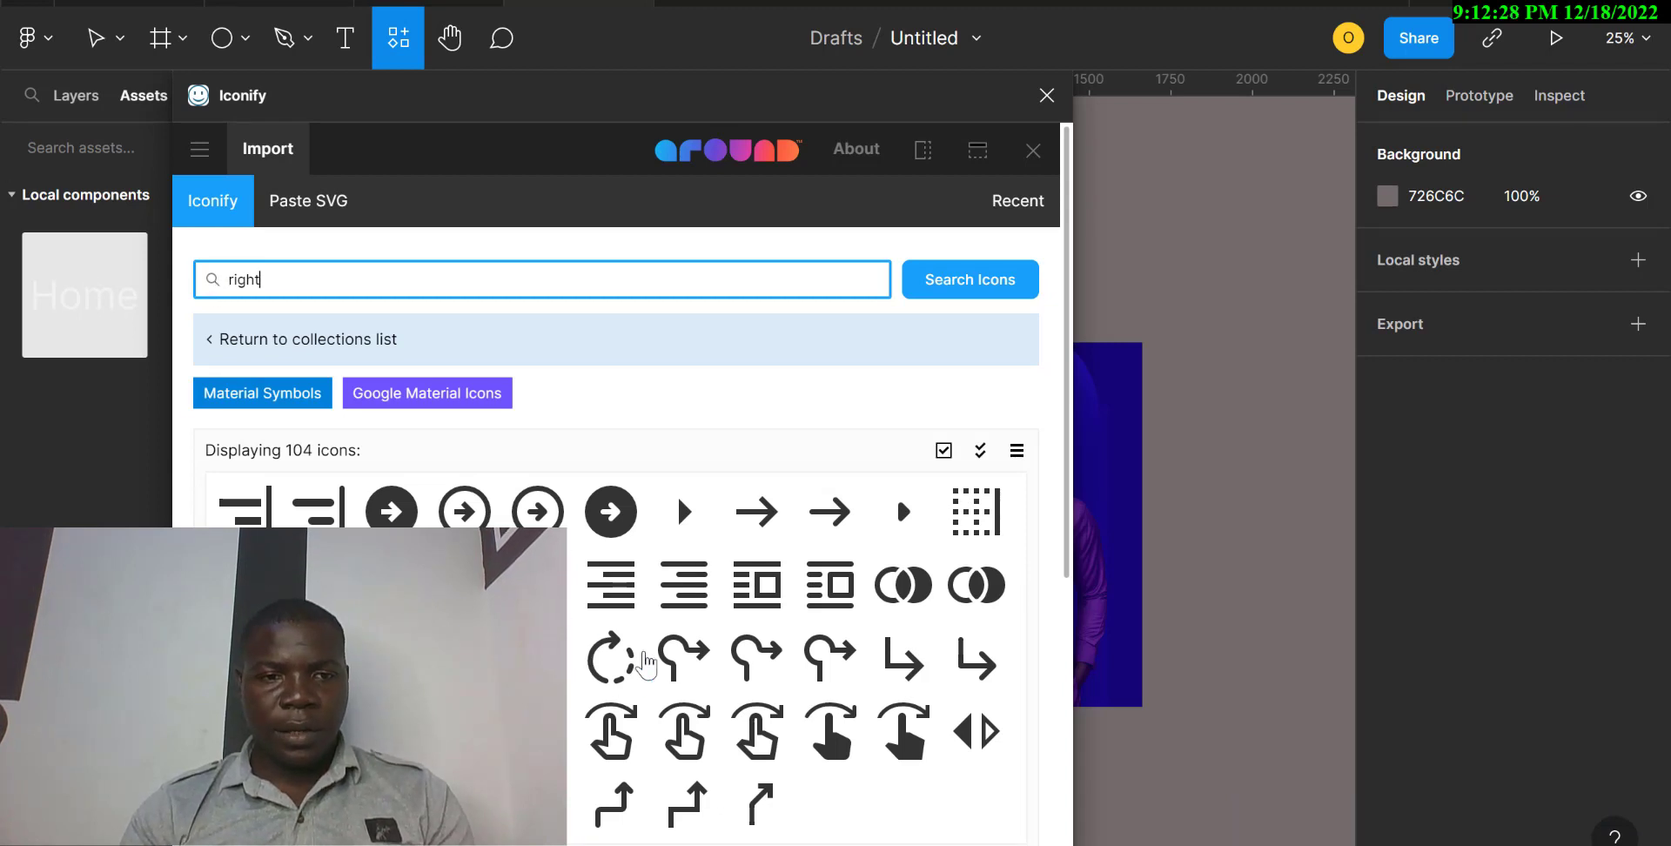
Import the keyboard-double-arrow-right-rounded icon, close the plugin and place the icon below the paragraph at about X 107, Y 679.
scroll(644, 664, down, 3)
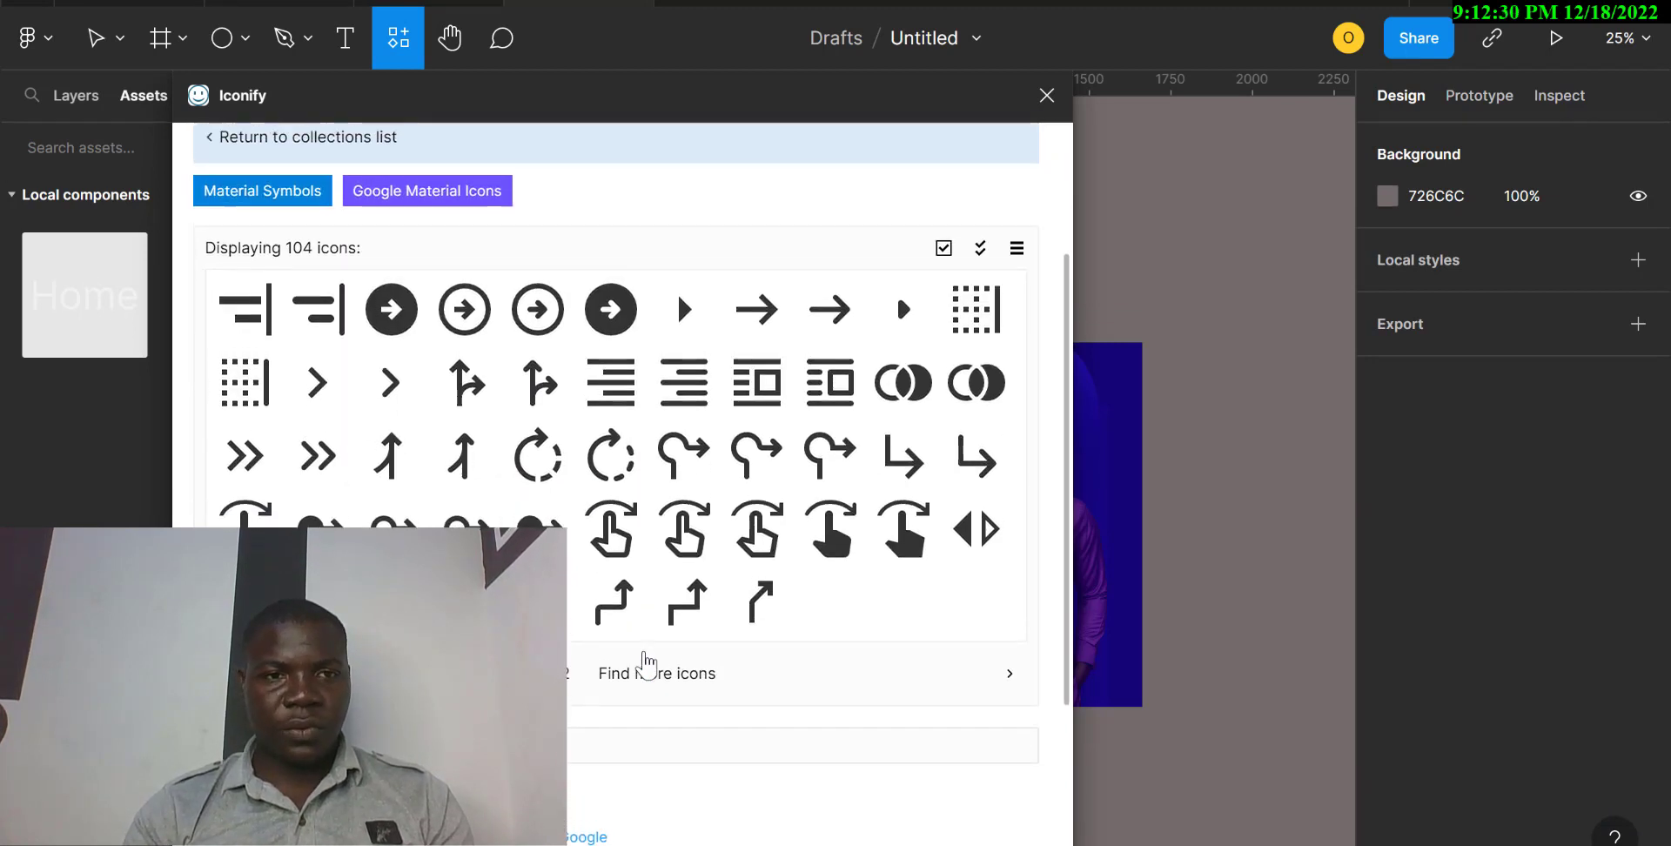
scroll(646, 666, up, 1)
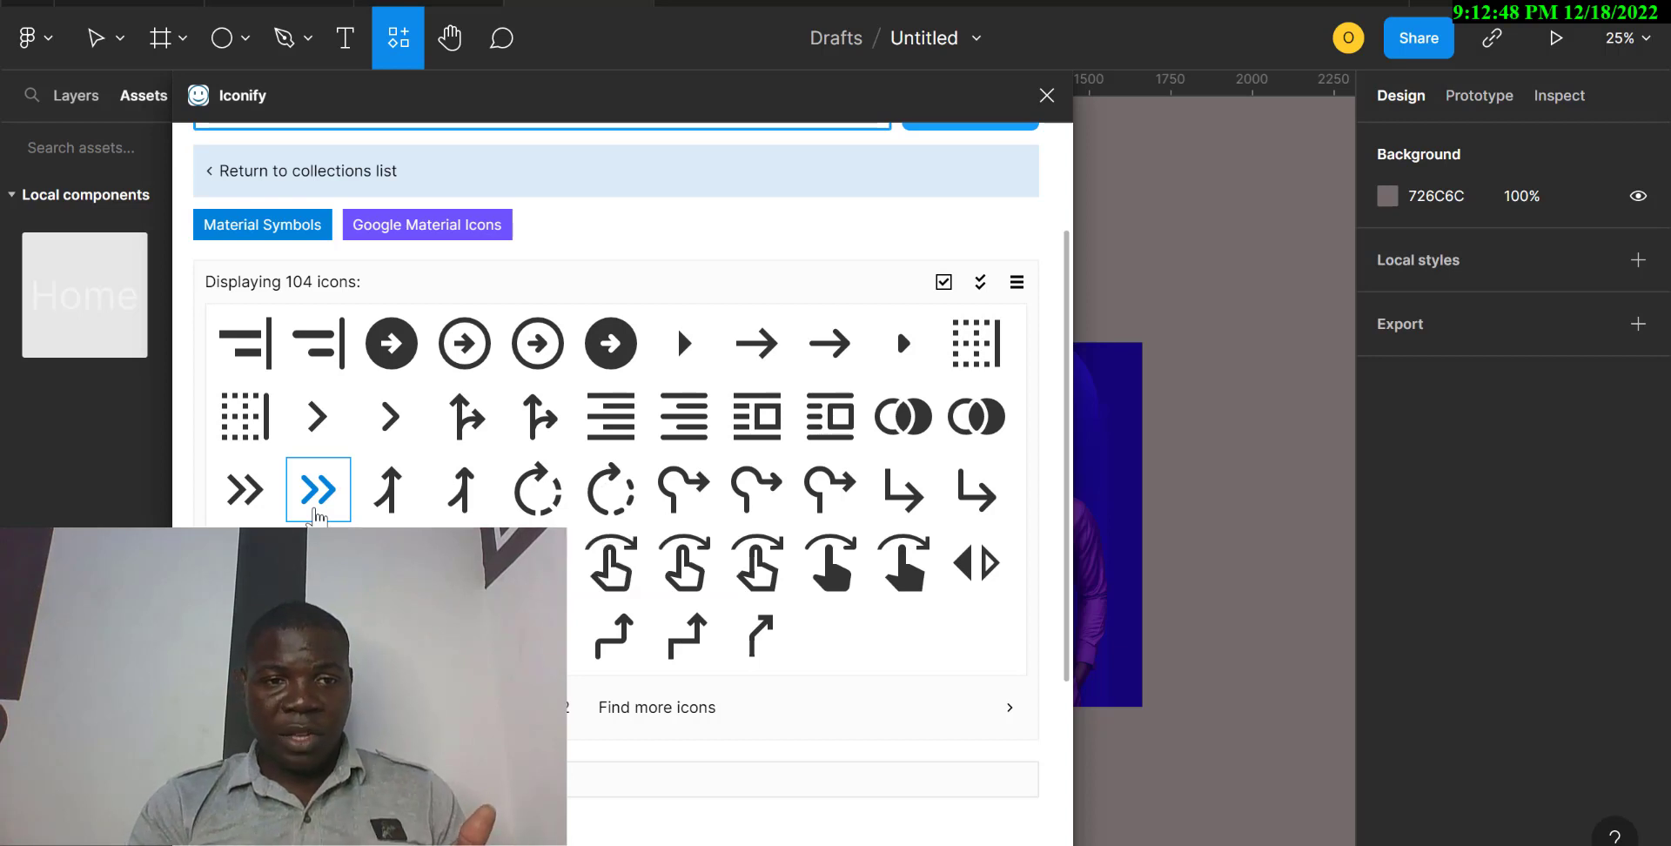
click(313, 503)
scroll(313, 504, down, 3)
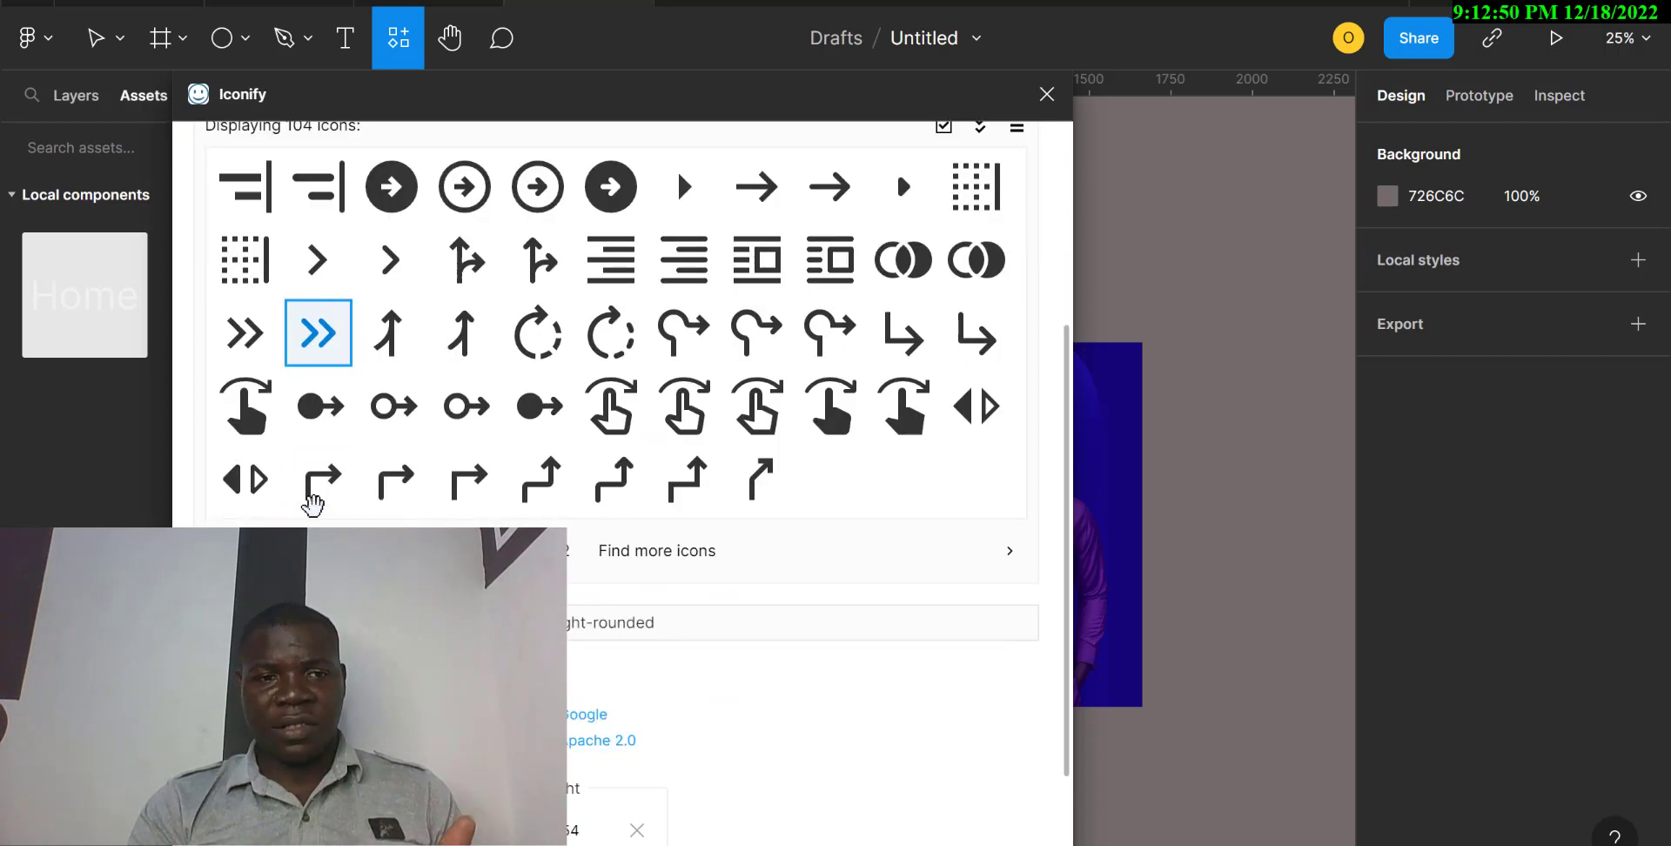
click(657, 827)
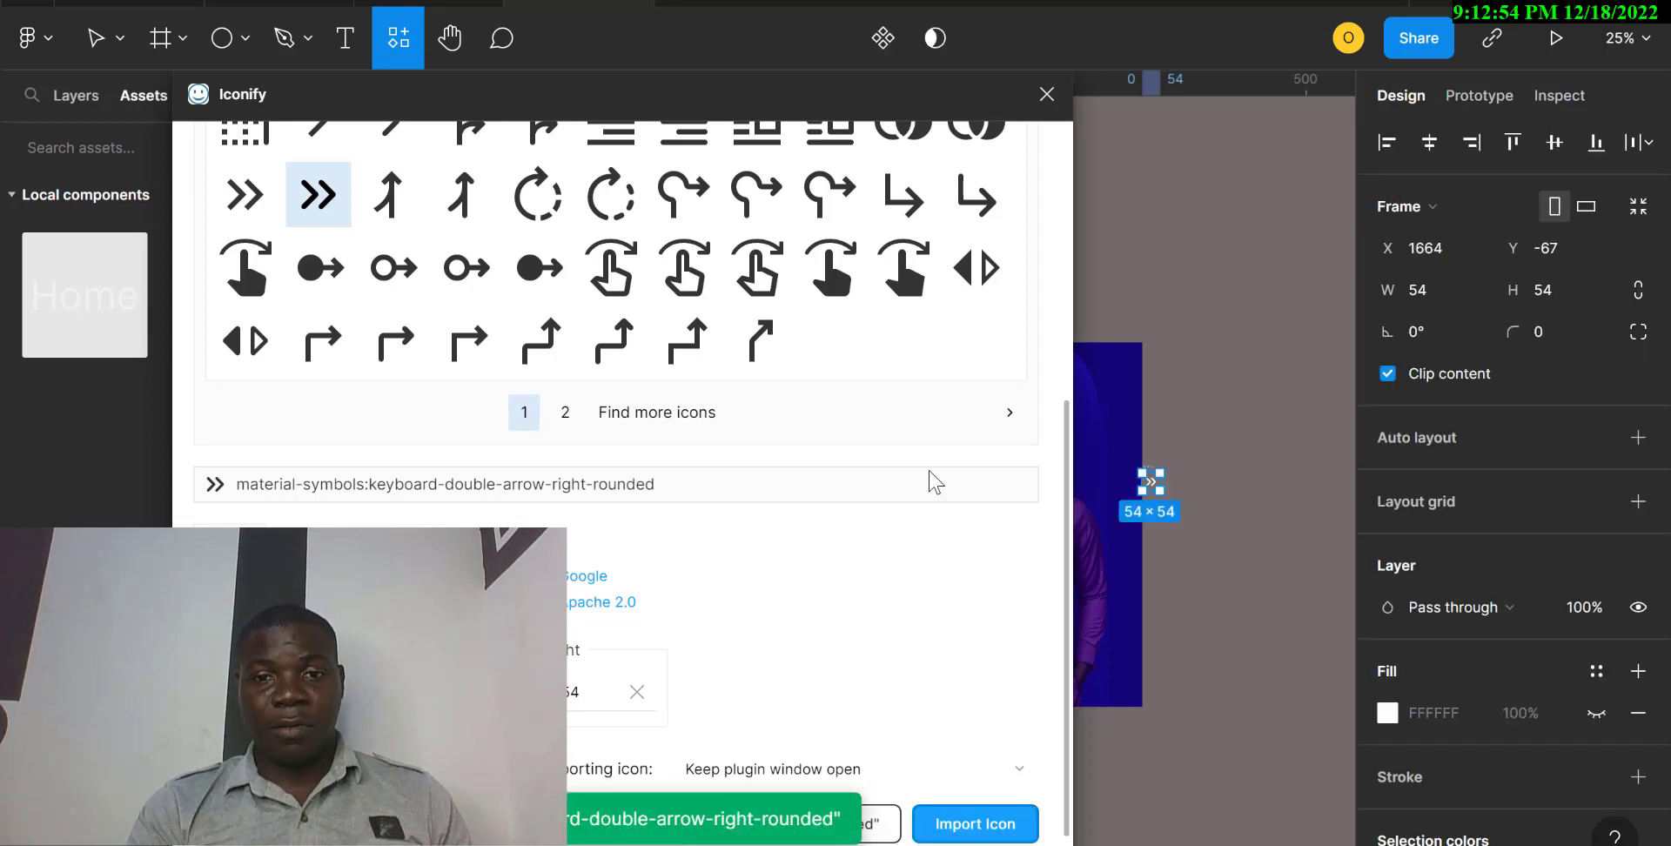
click(1045, 92)
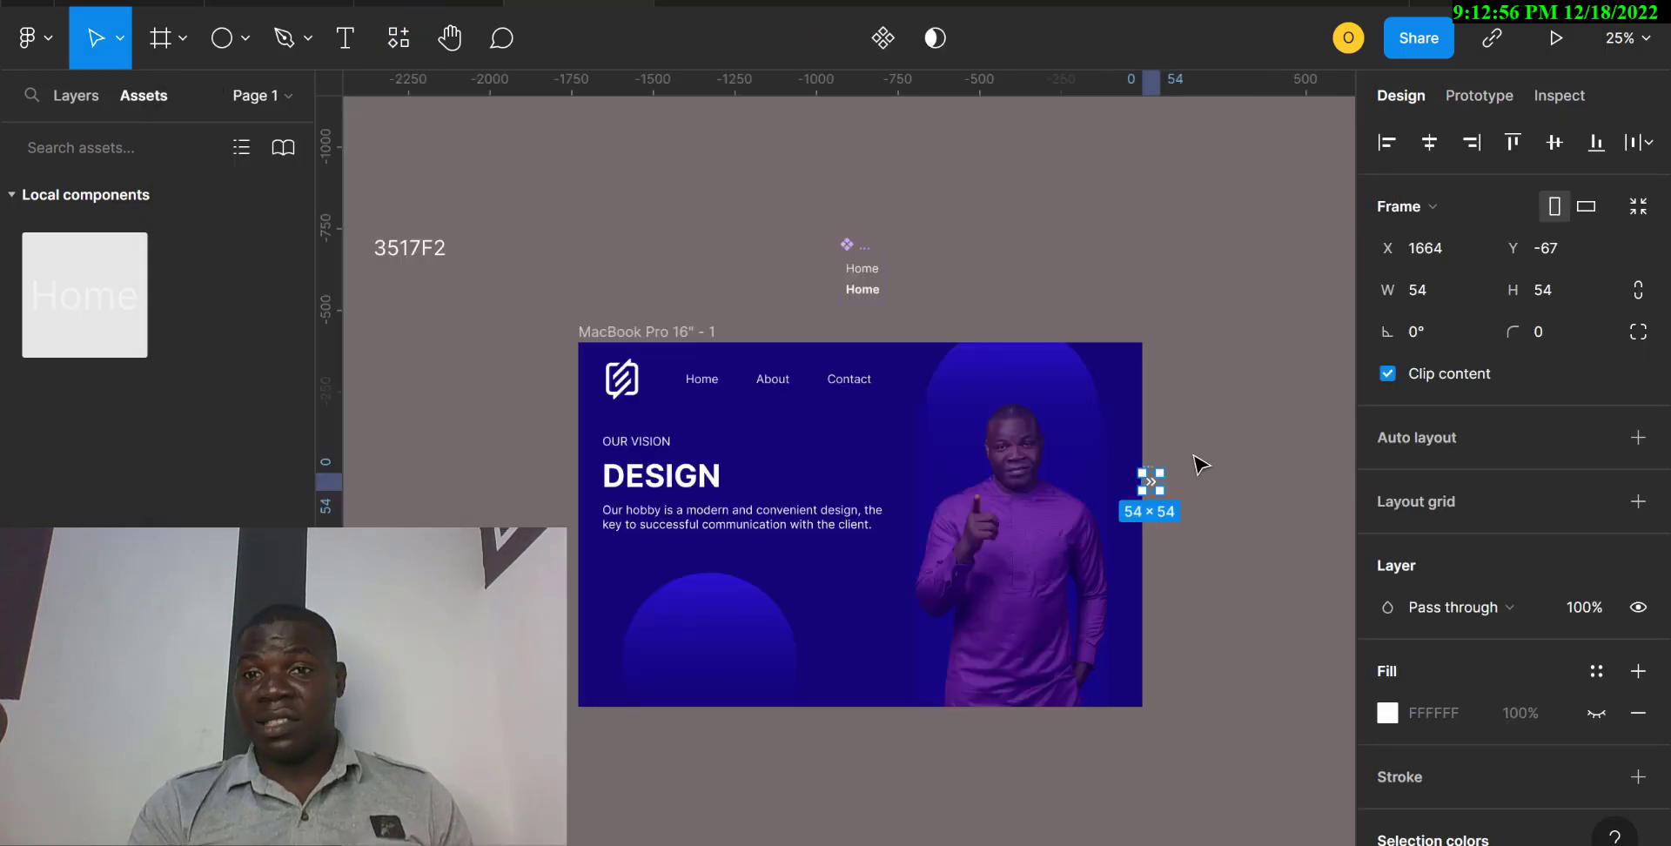
drag(1154, 489, 622, 574)
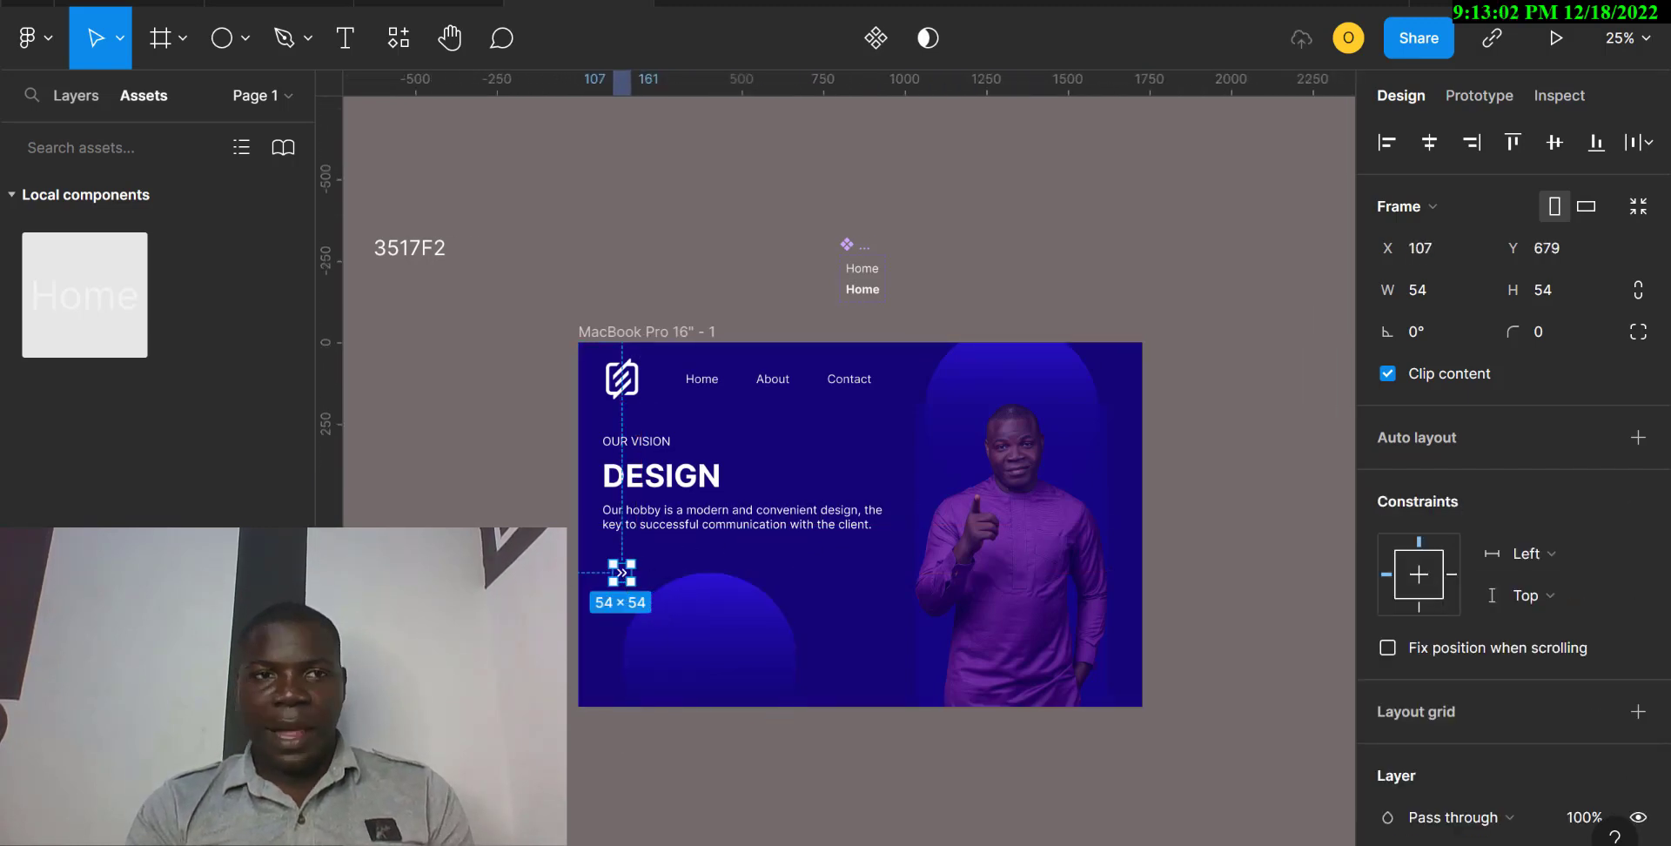
Try widths of 50 and 80 on the vector inside the arrow icon, and undo both changes.
click(76, 96)
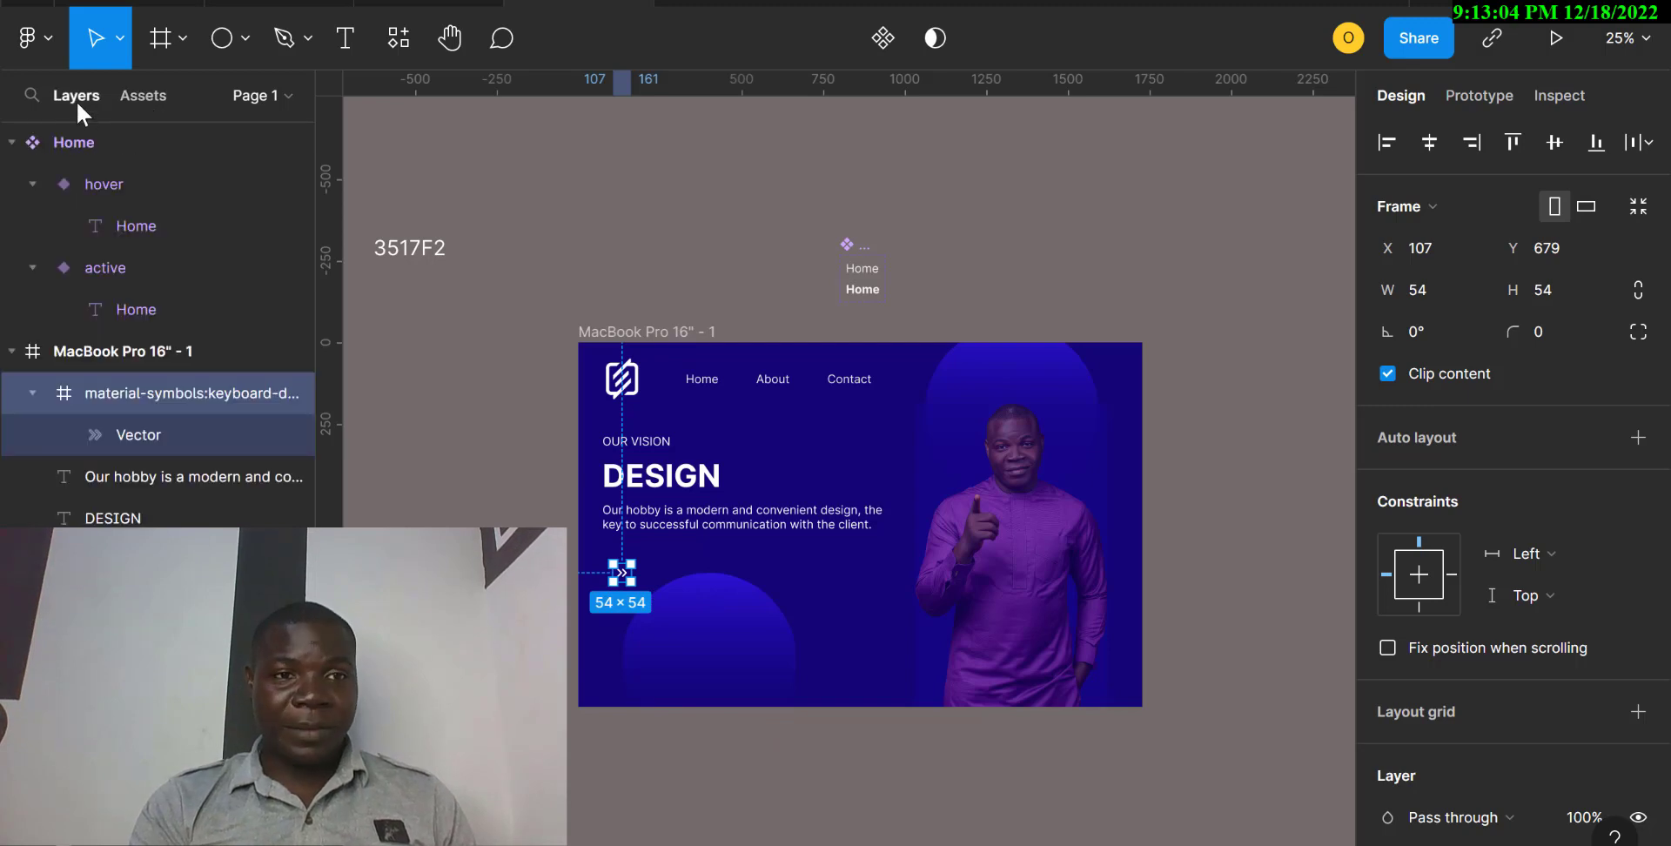
click(105, 431)
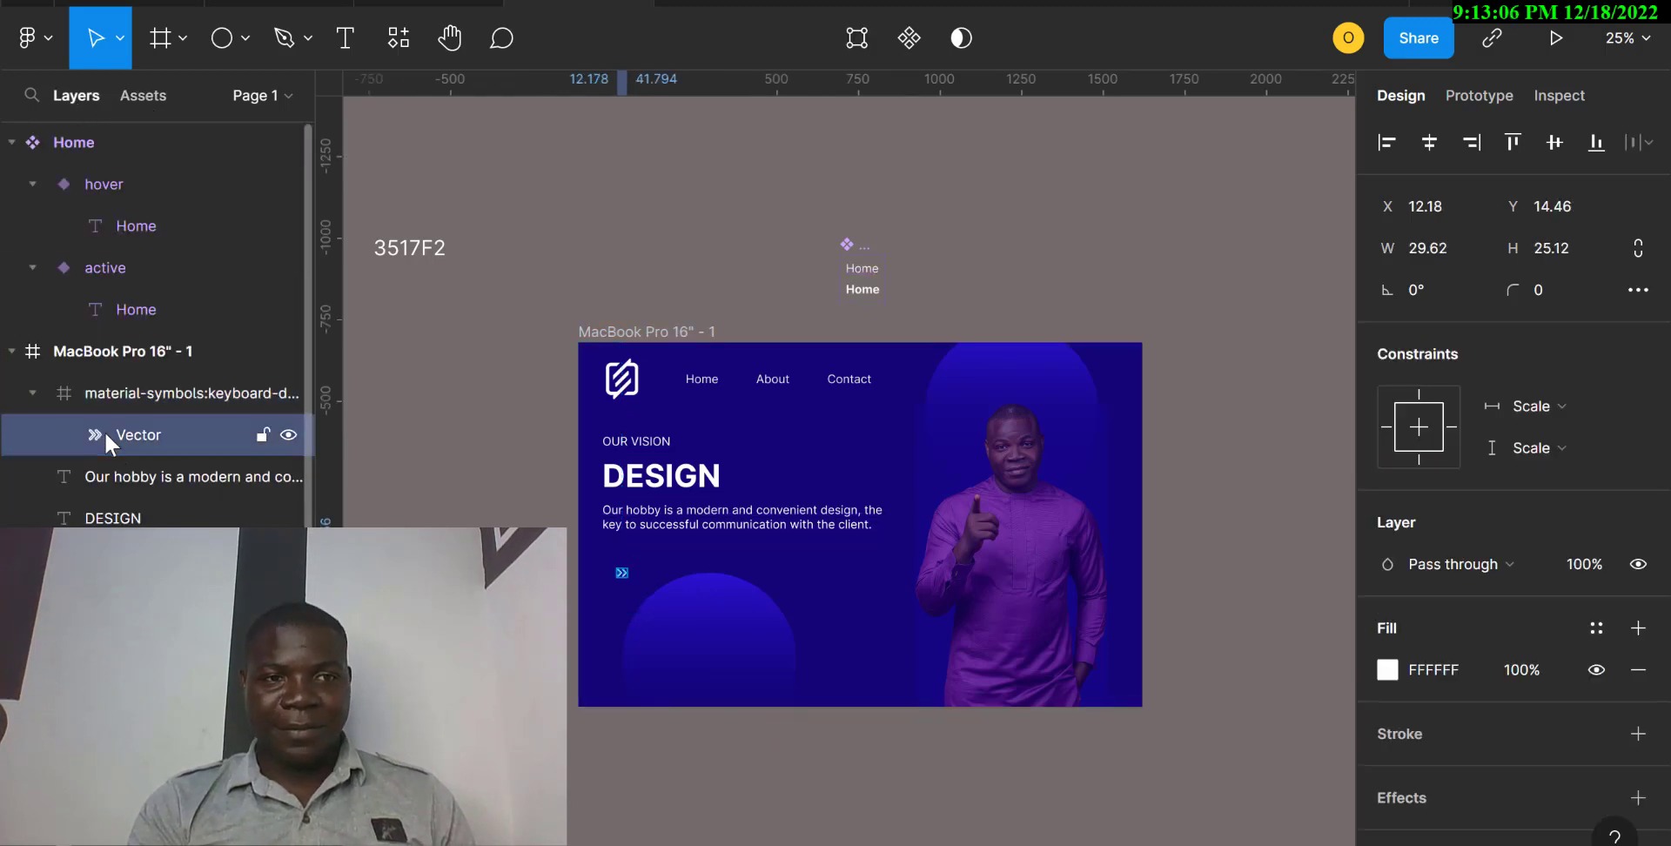
click(1433, 250)
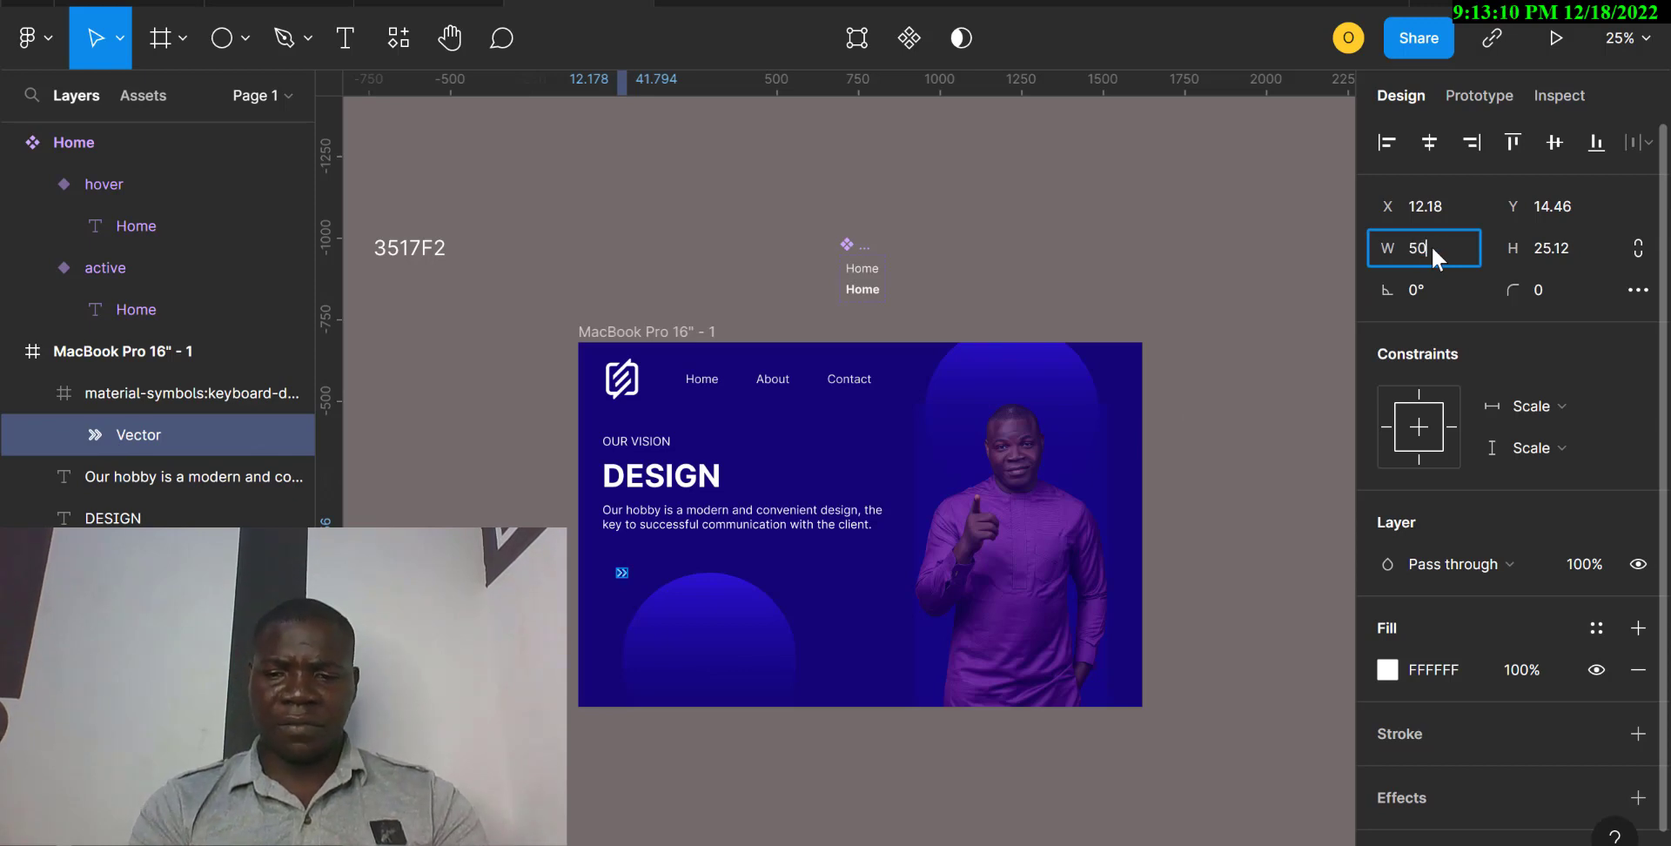
key(Return)
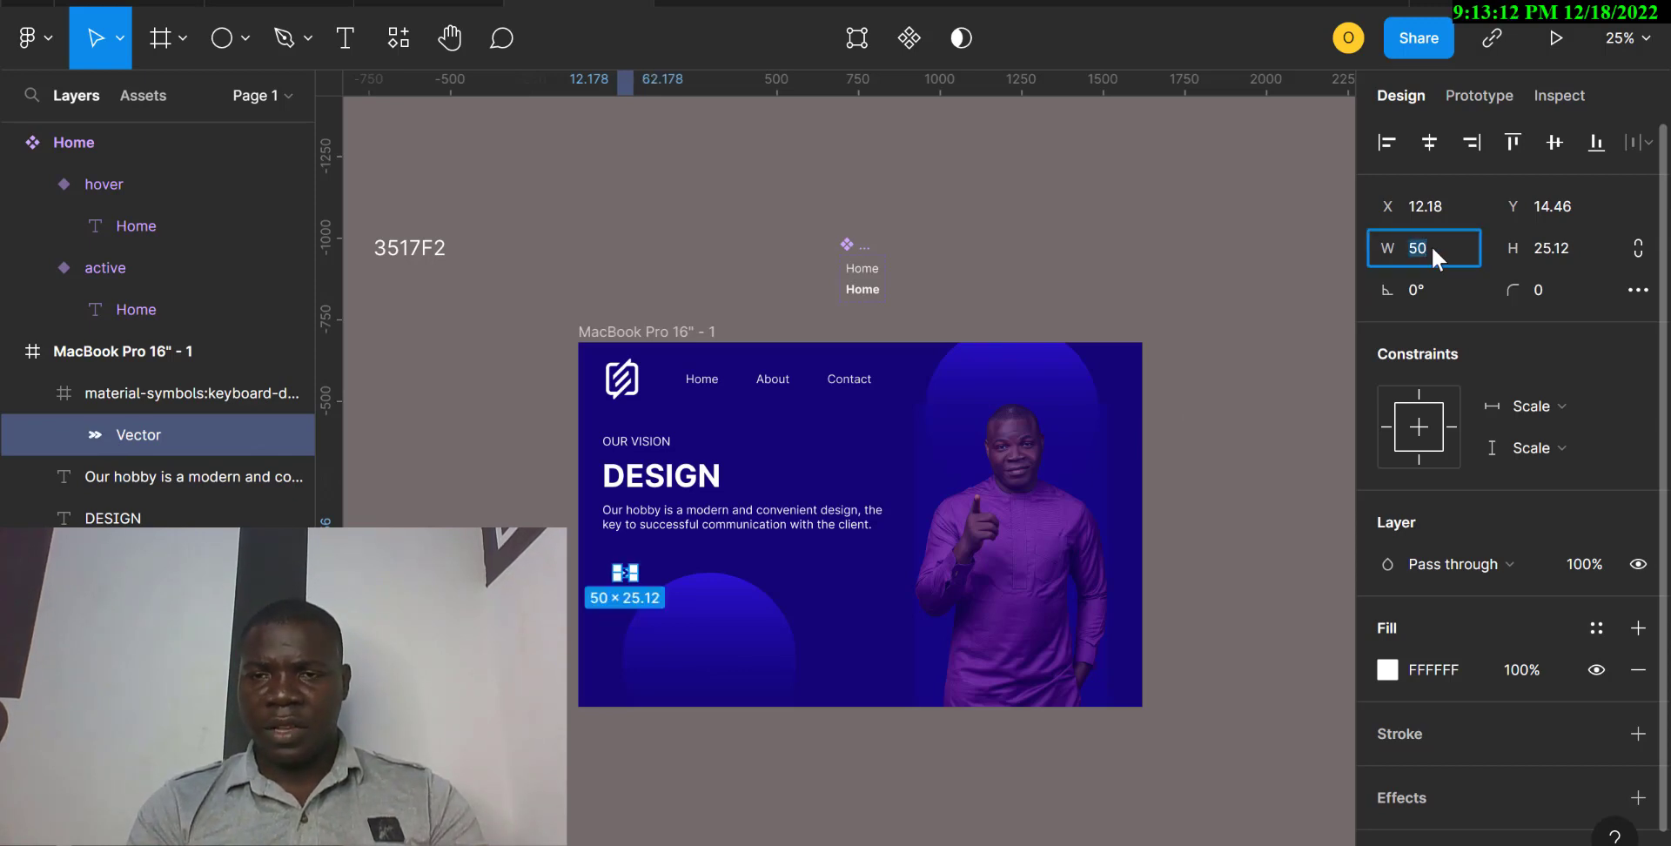
text(80)
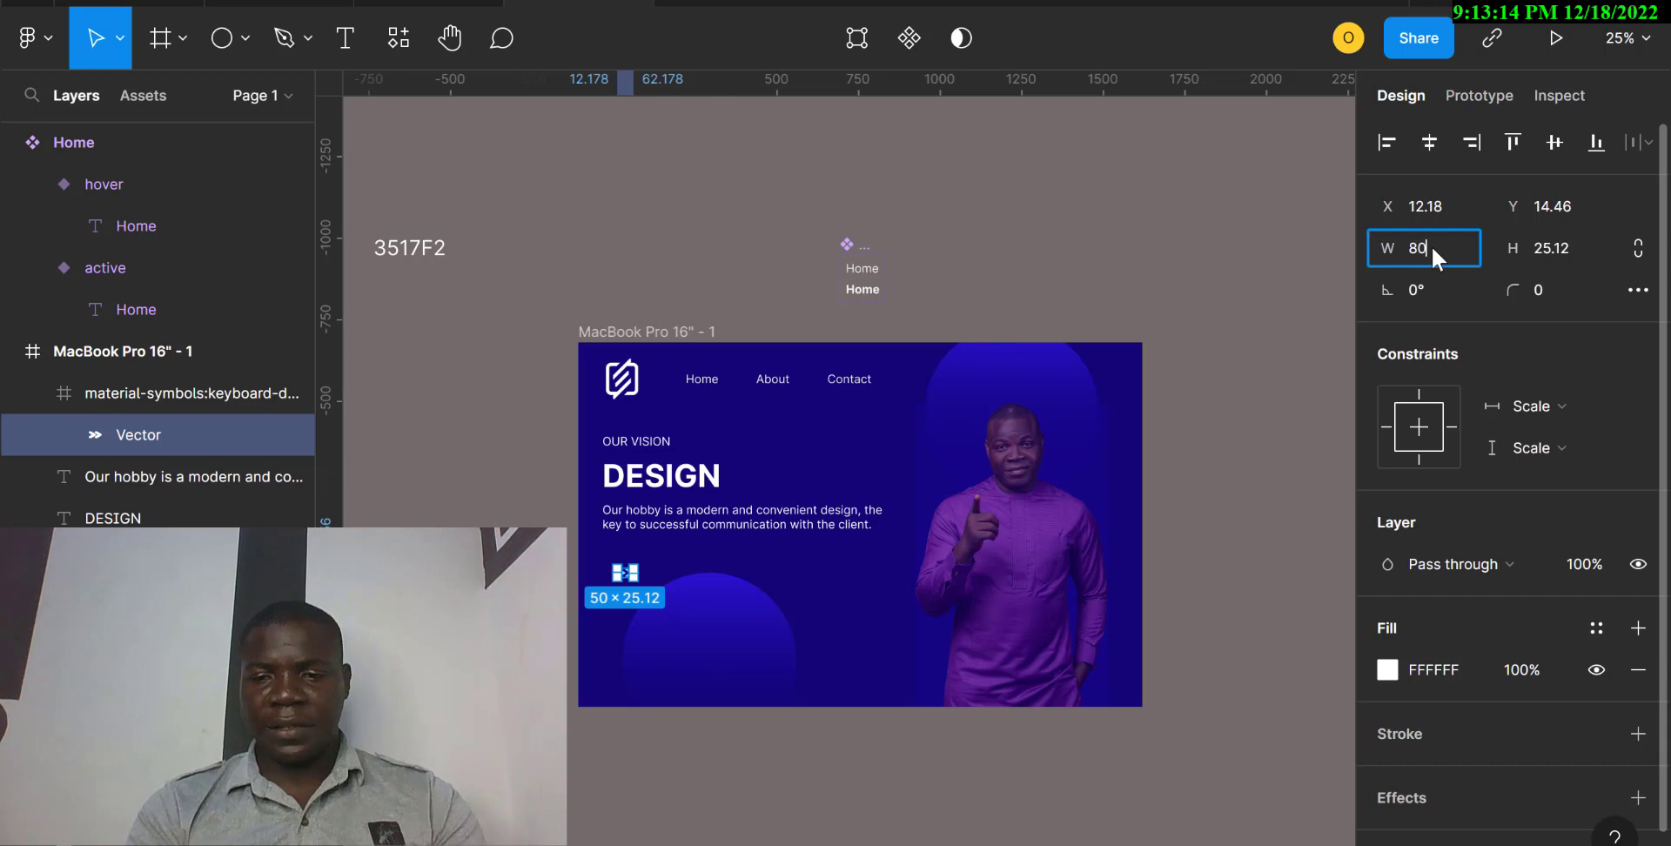
key(Return)
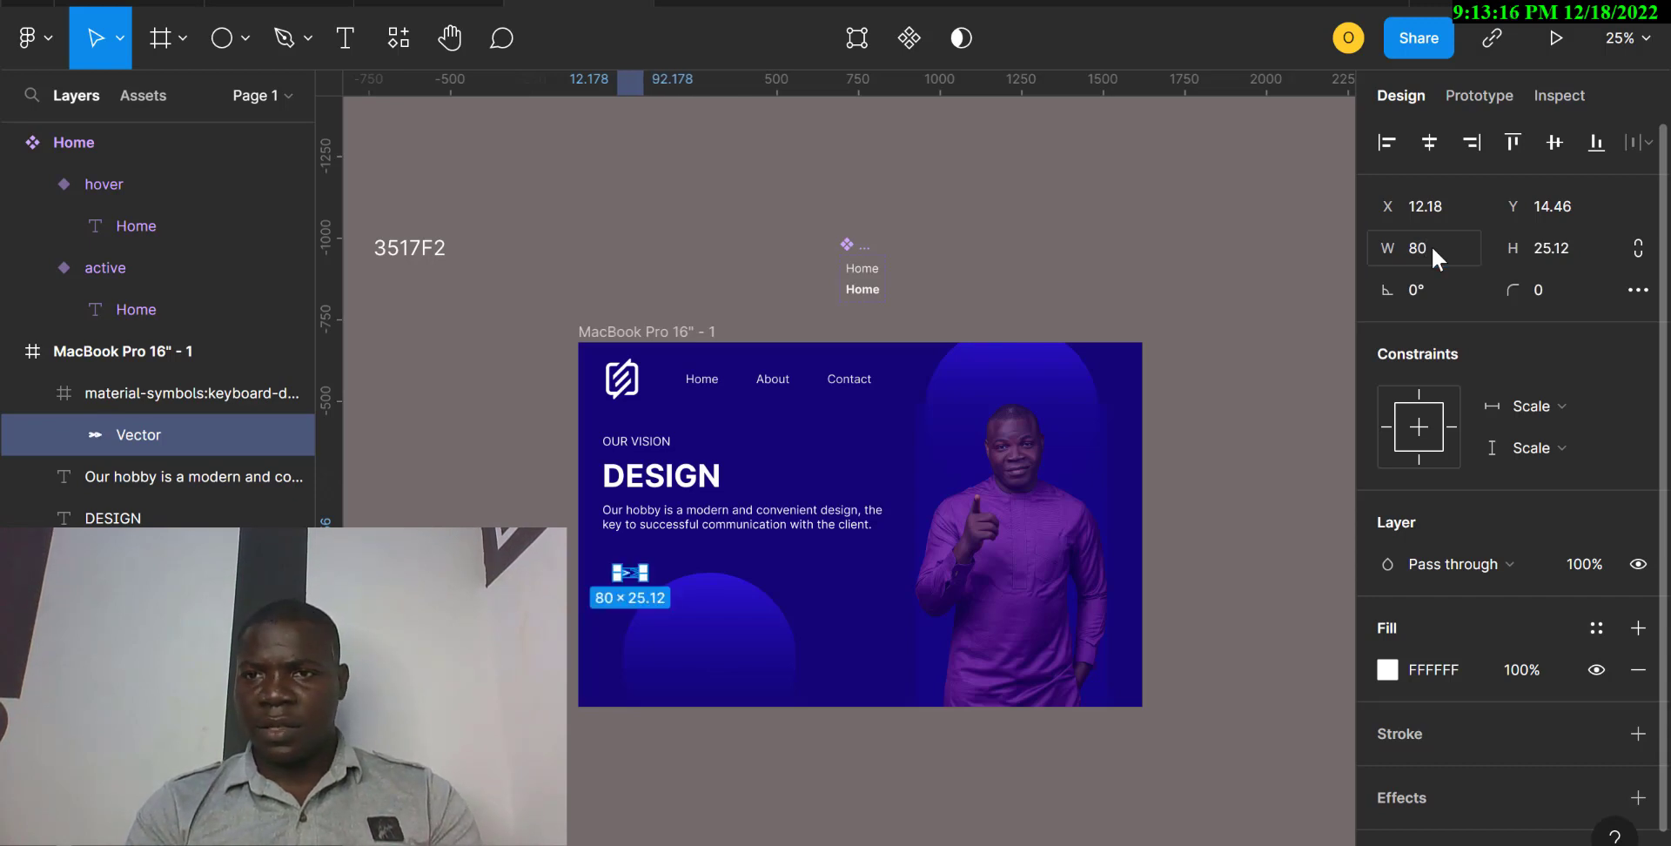
key(ctrl+z)
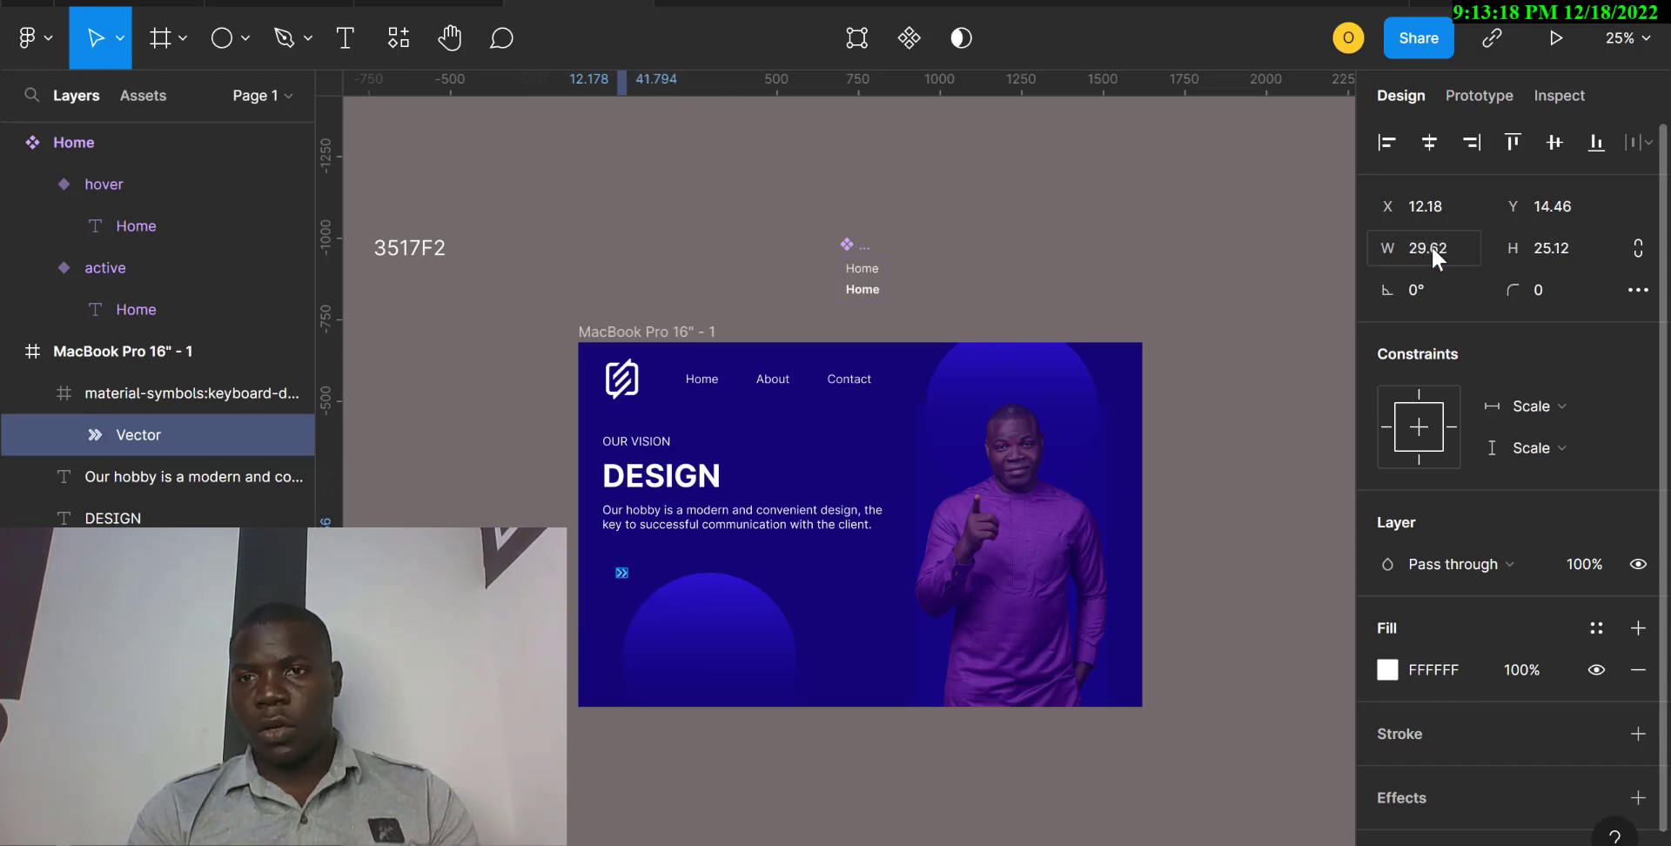
Try scaling the arrow icon's inner vector proportionally to a width of 80 and moving it up, and undo both changes.
click(1638, 248)
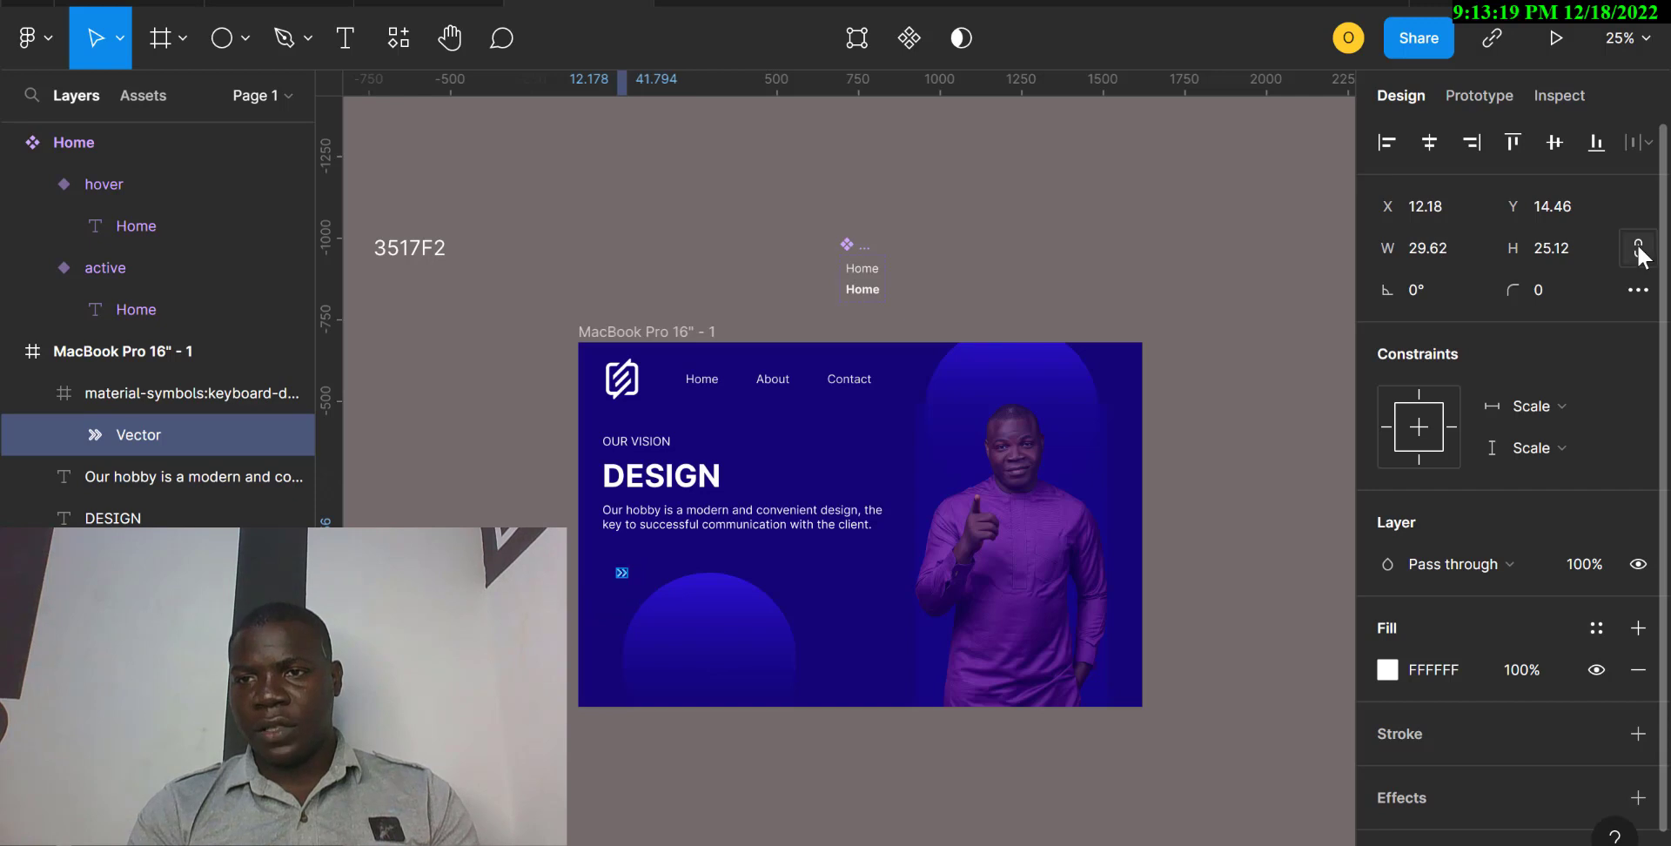
click(1438, 253)
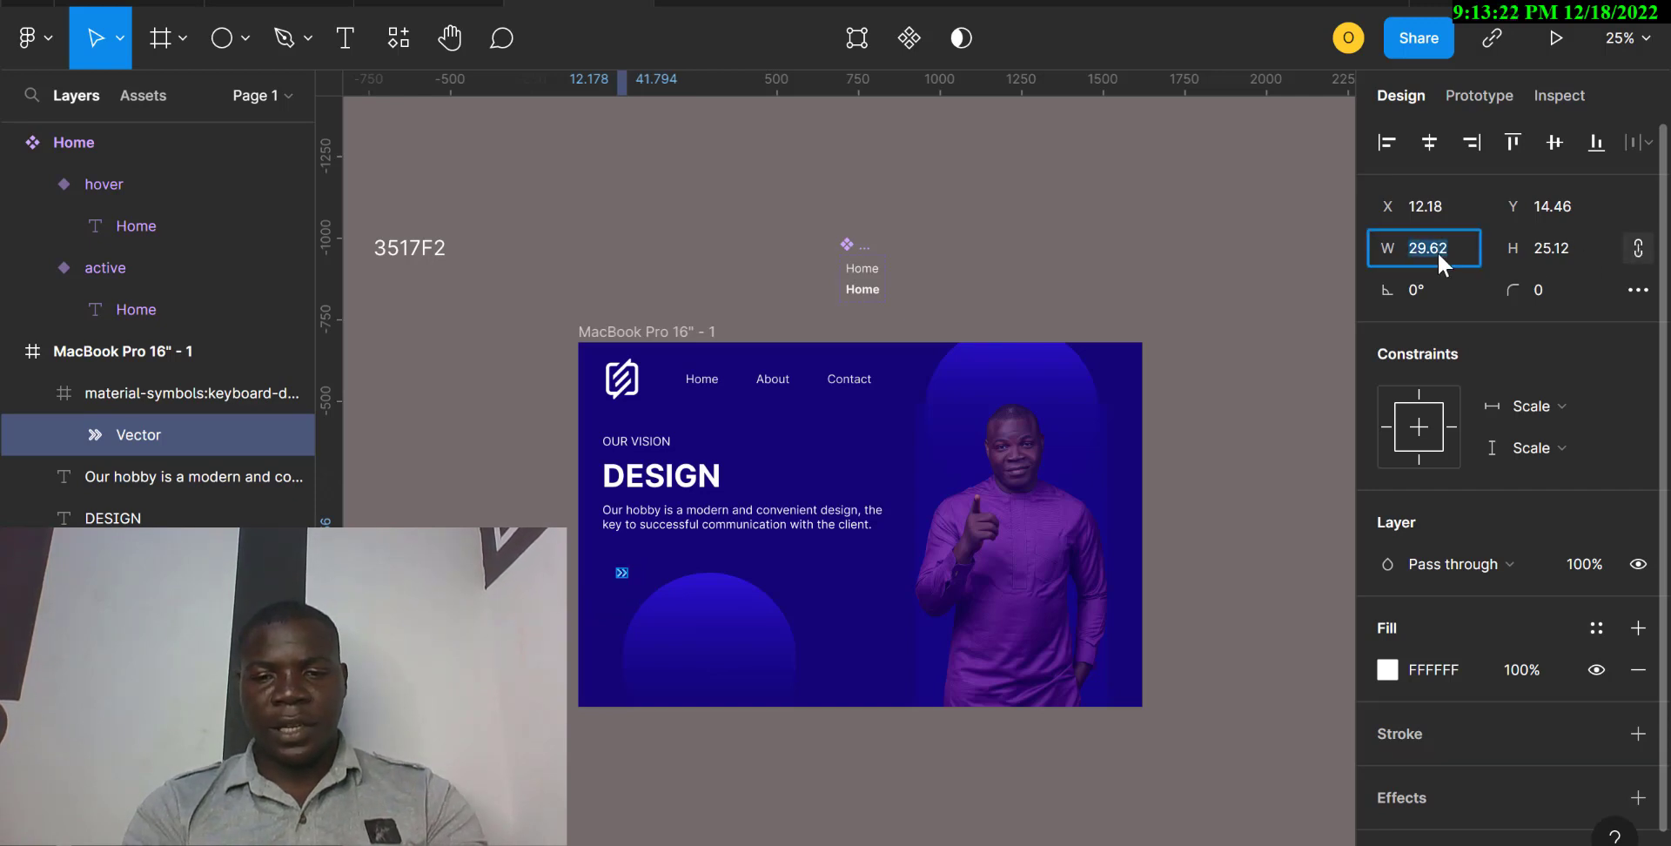
key(Return)
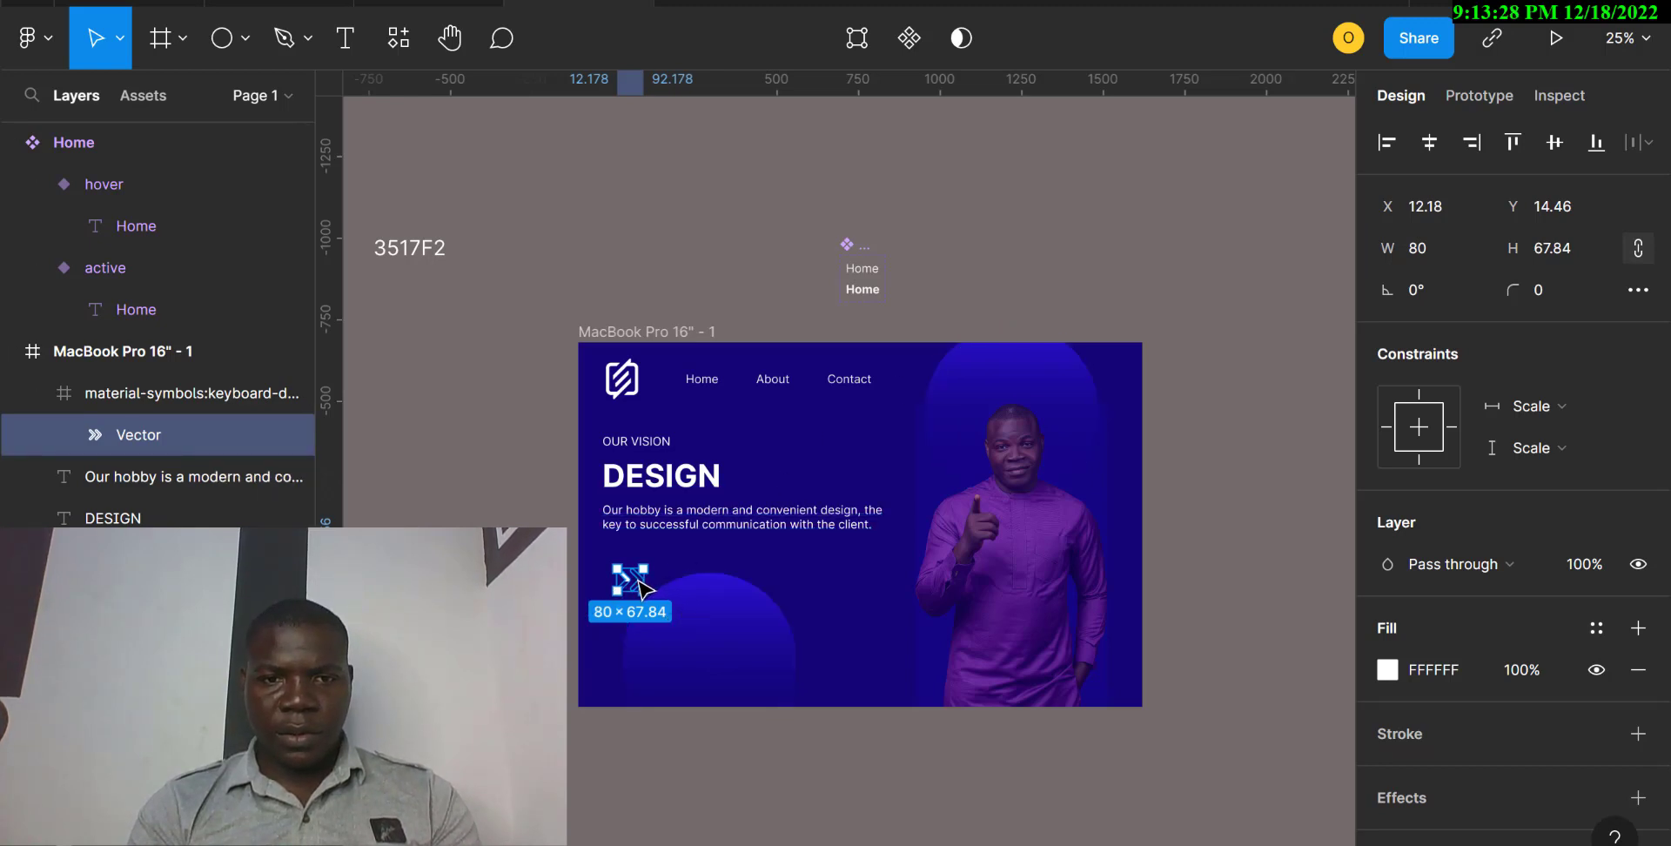
drag(638, 582, 638, 556)
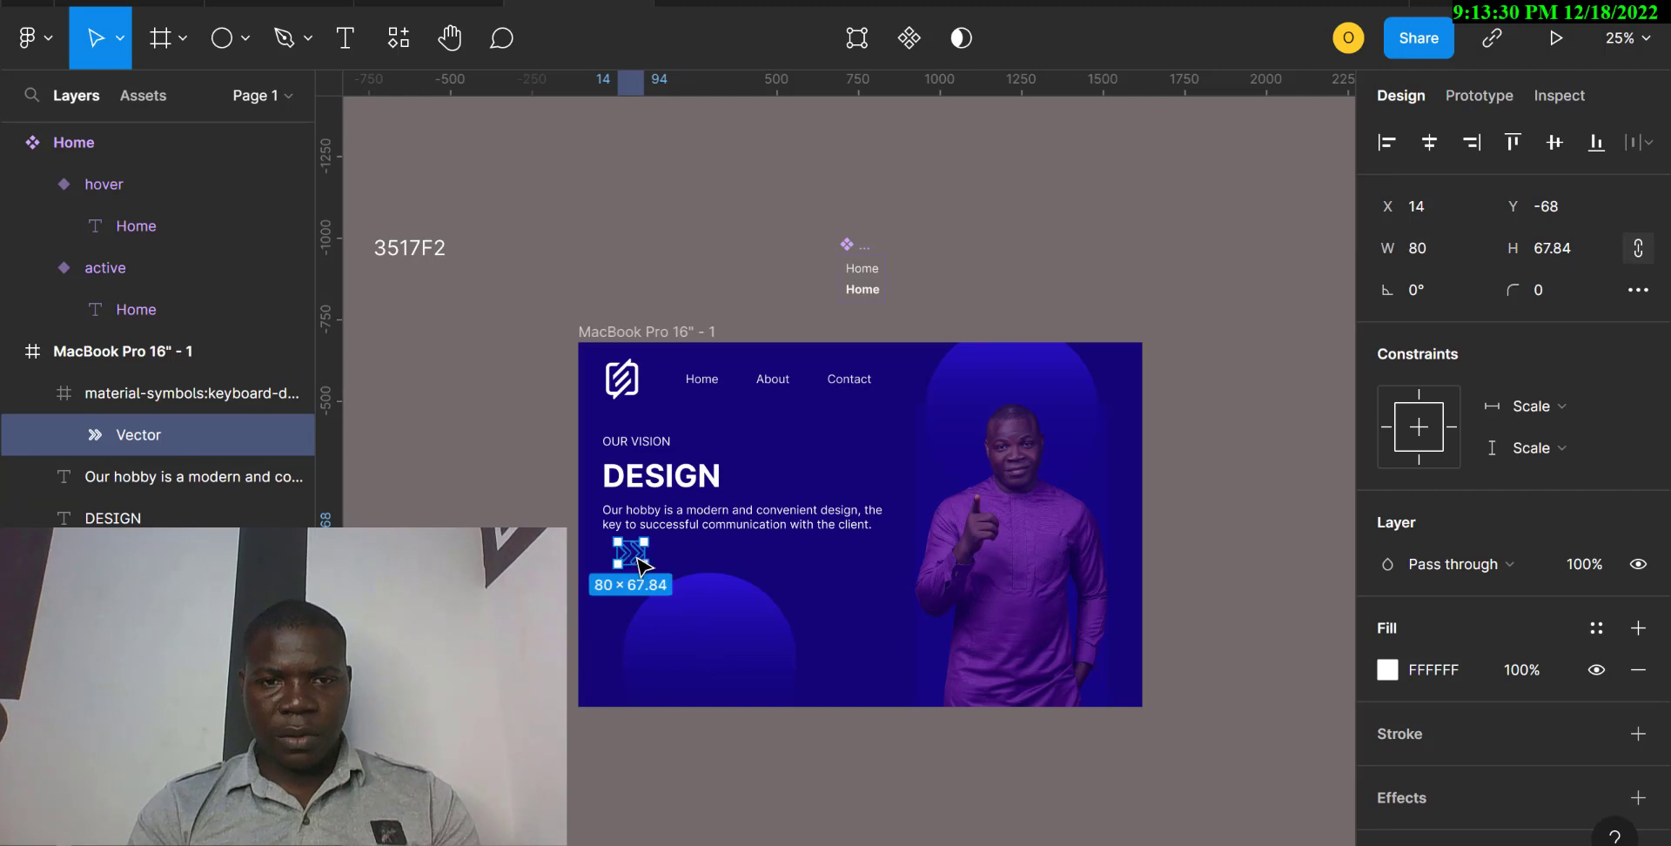
key(ctrl+z)
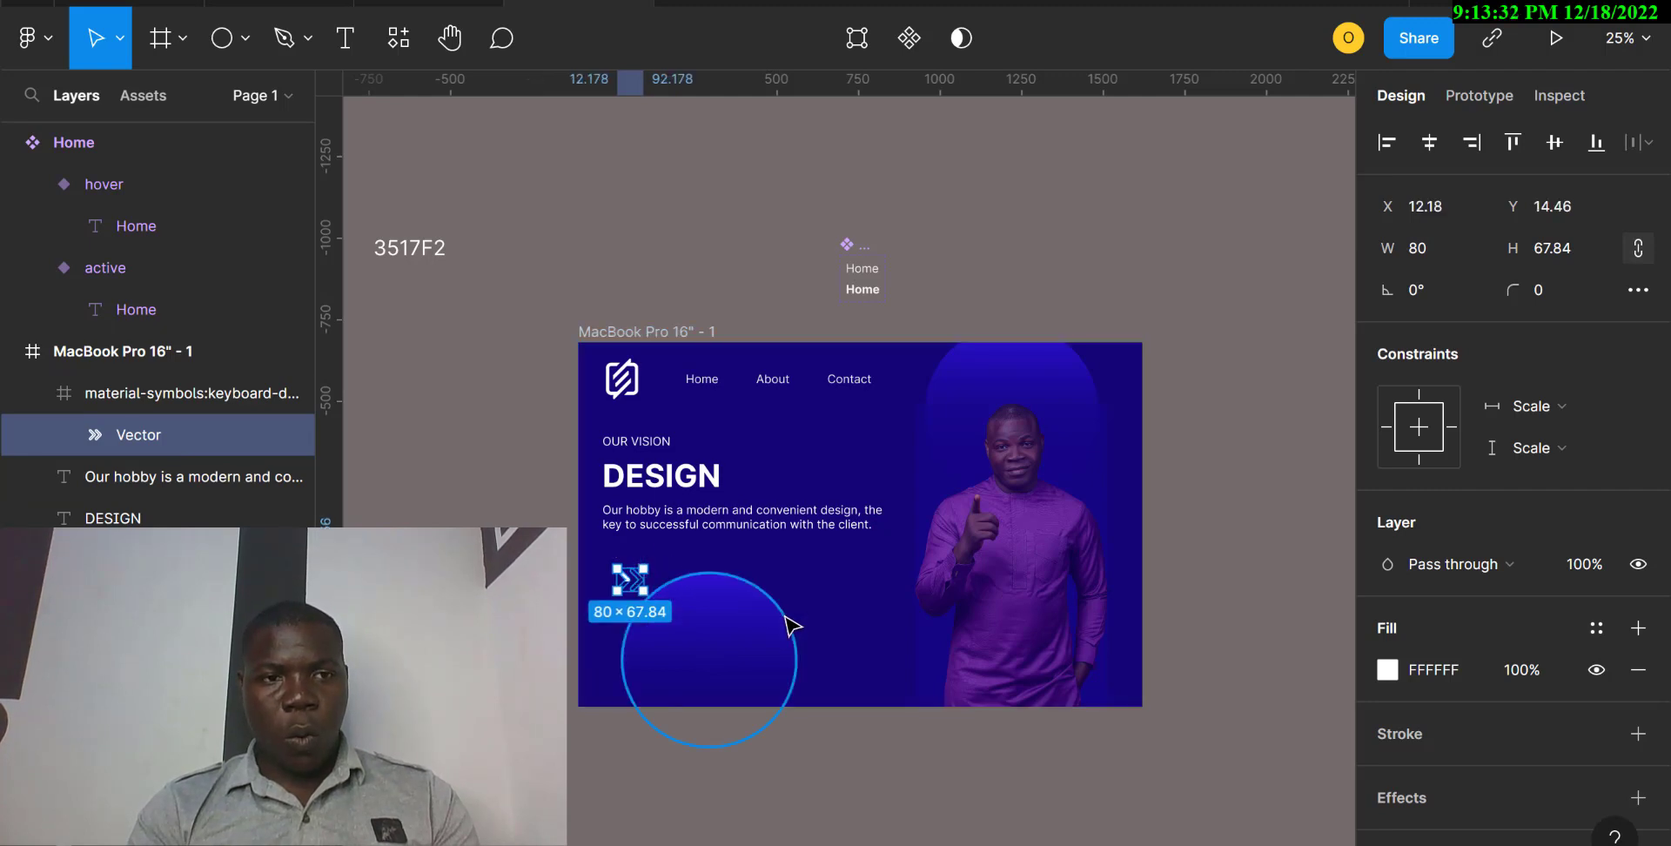
key(ctrl+z)
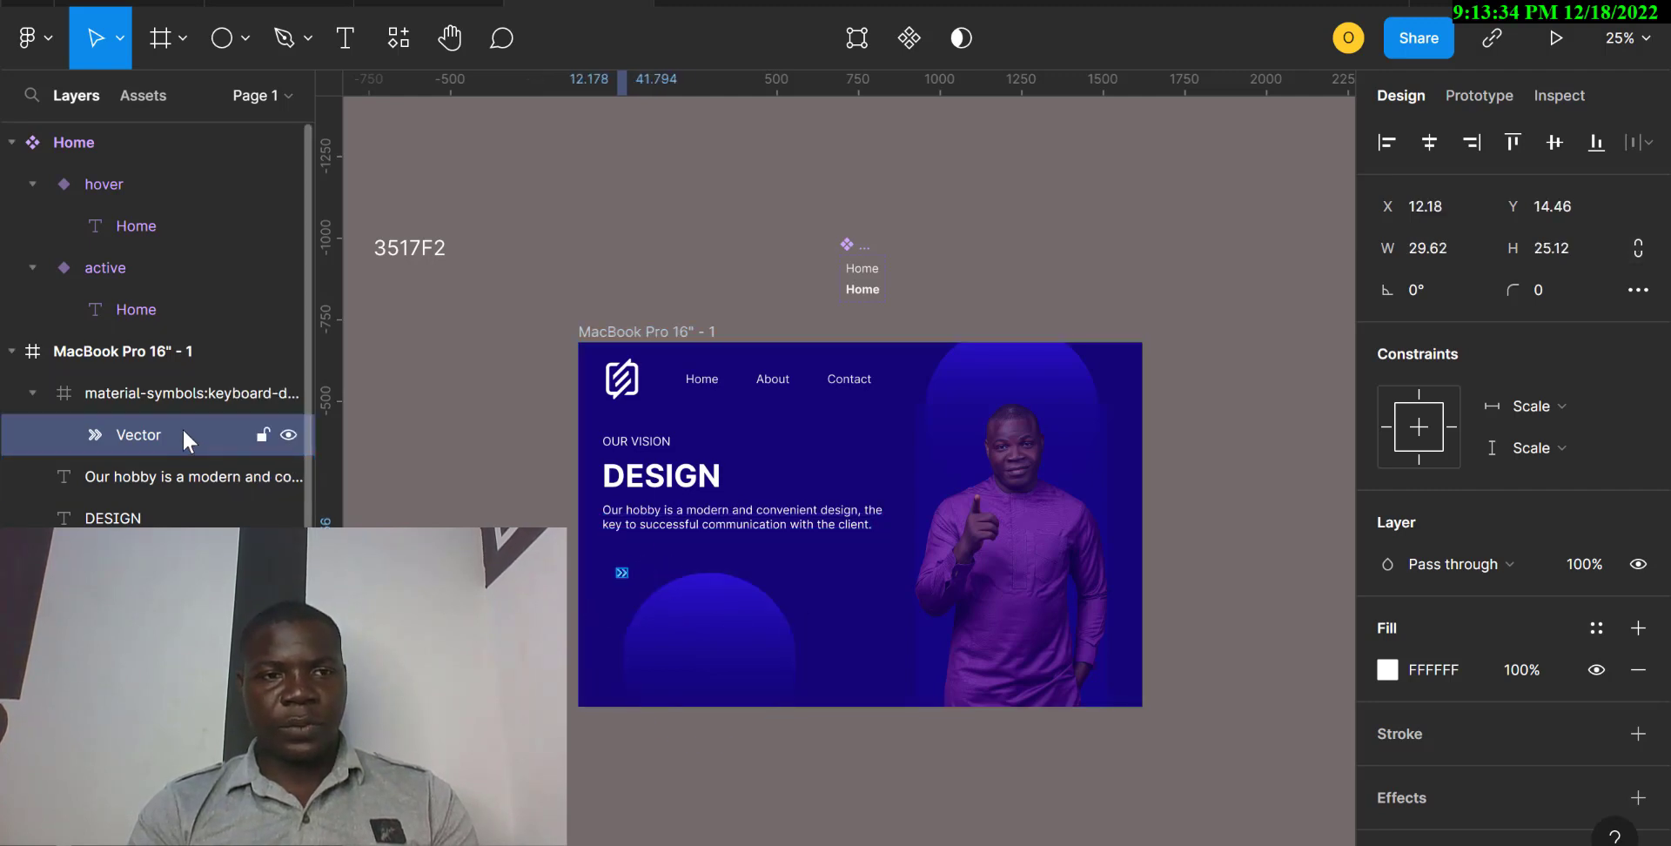
Lock the proportions of the arrow icon's outer frame and scale it to a width of 80, increasing it to 200.
click(139, 396)
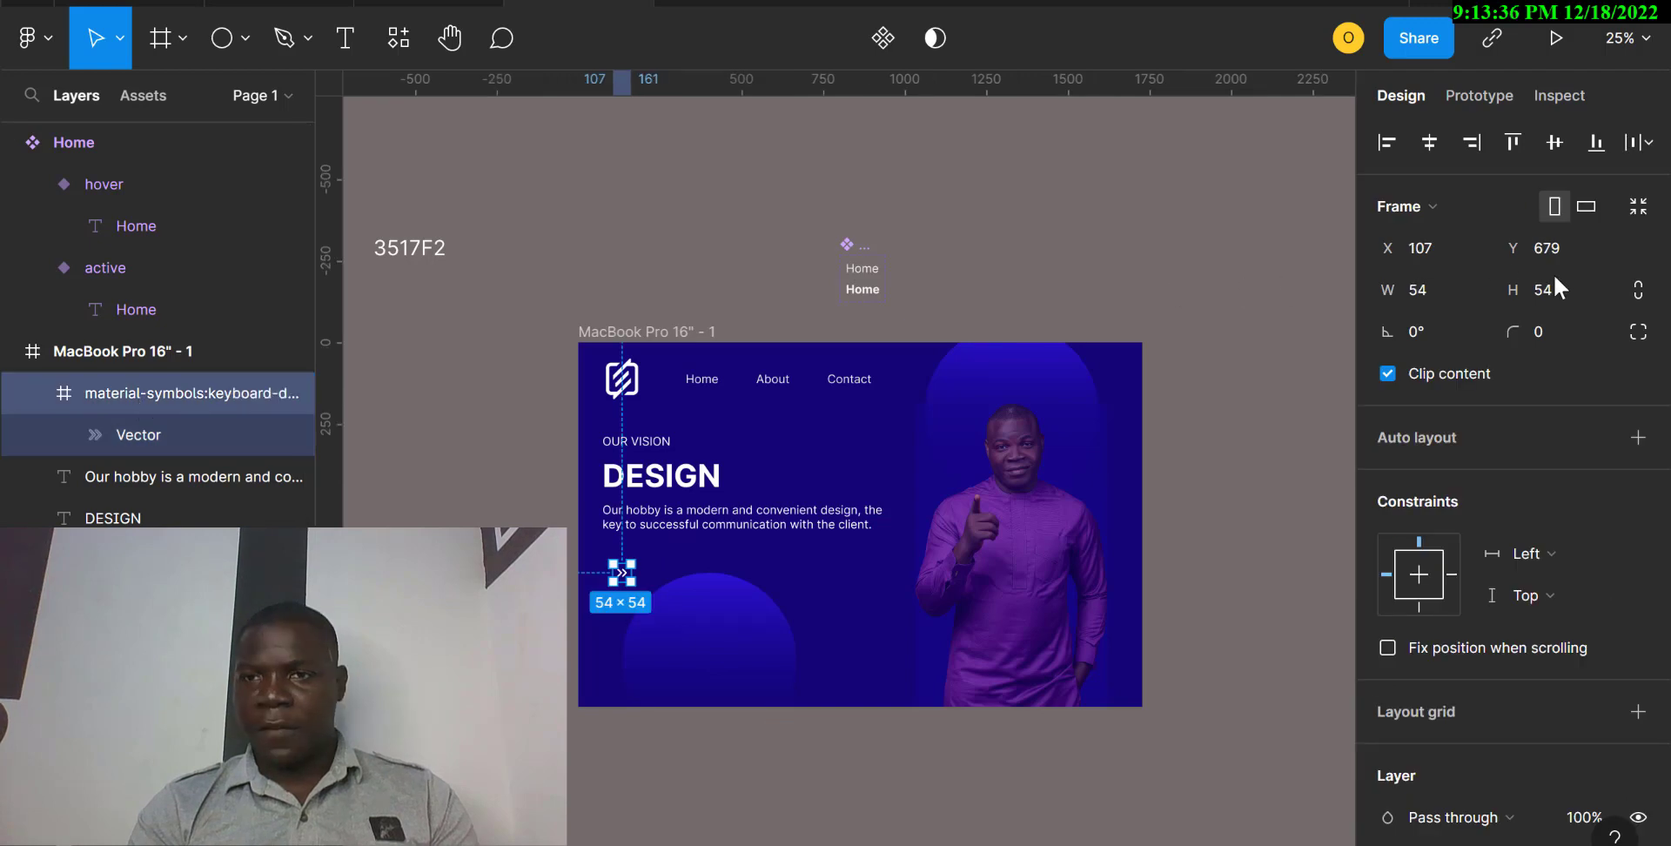
click(1638, 290)
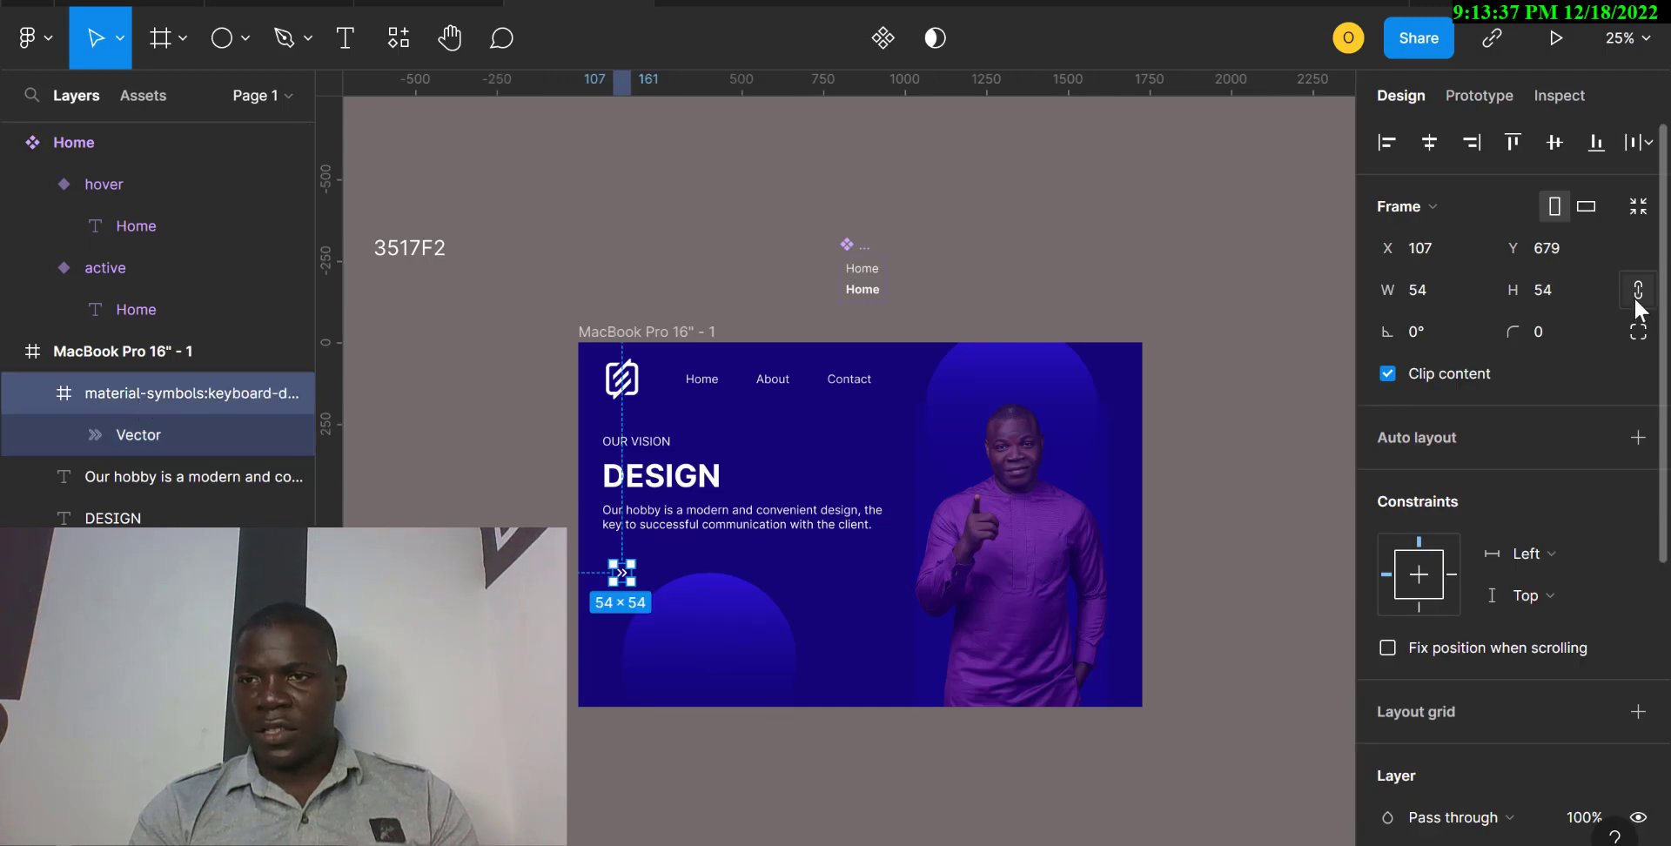
click(1433, 295)
text(80)
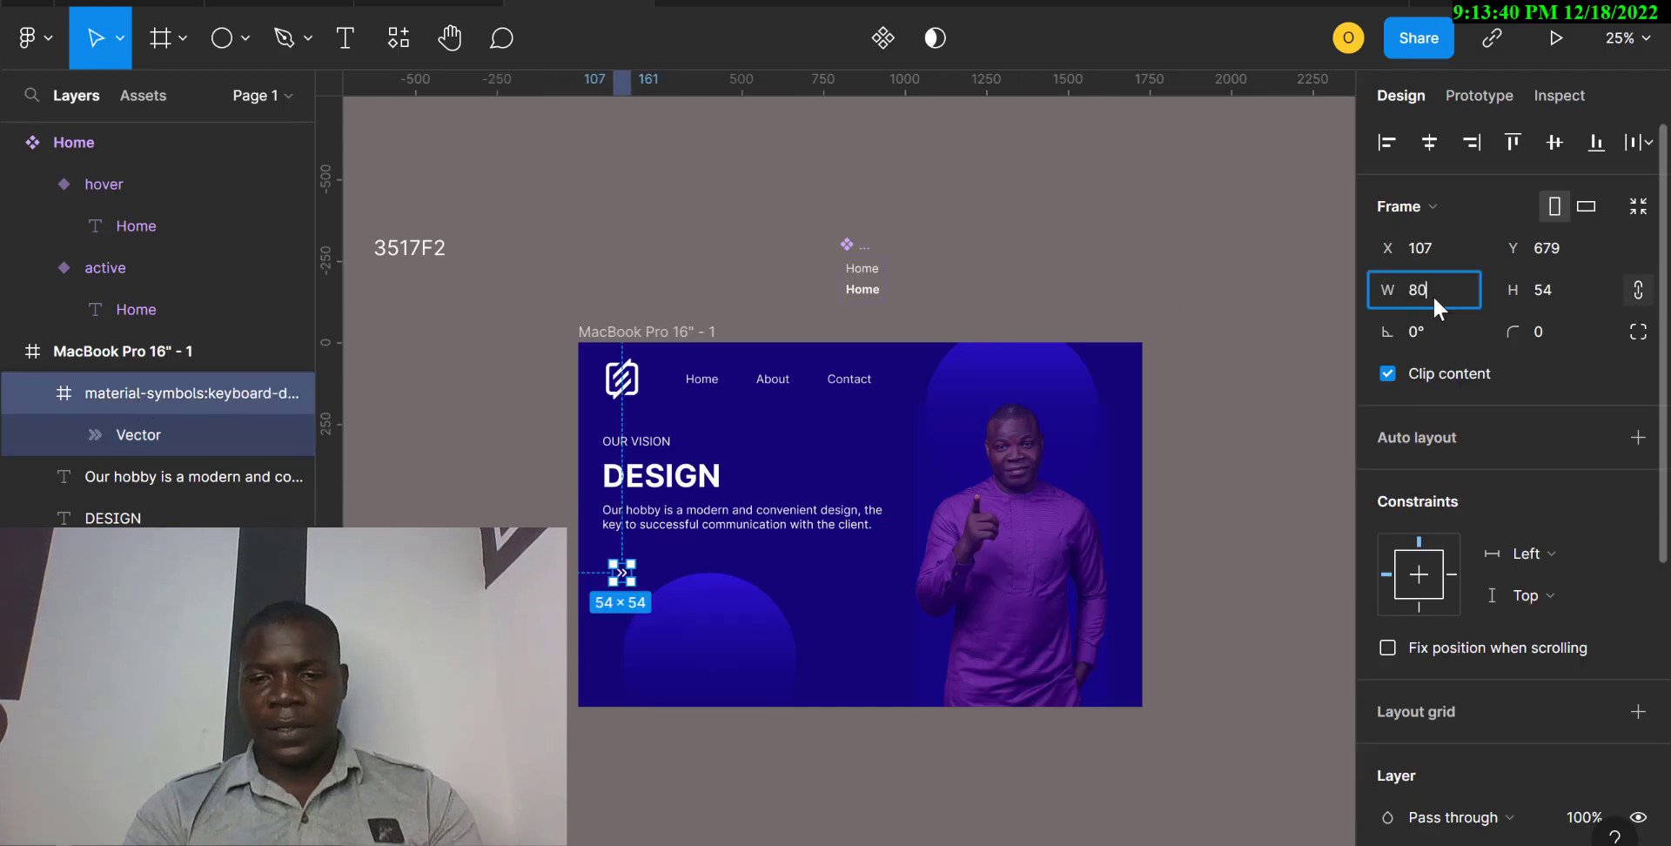
key(Return)
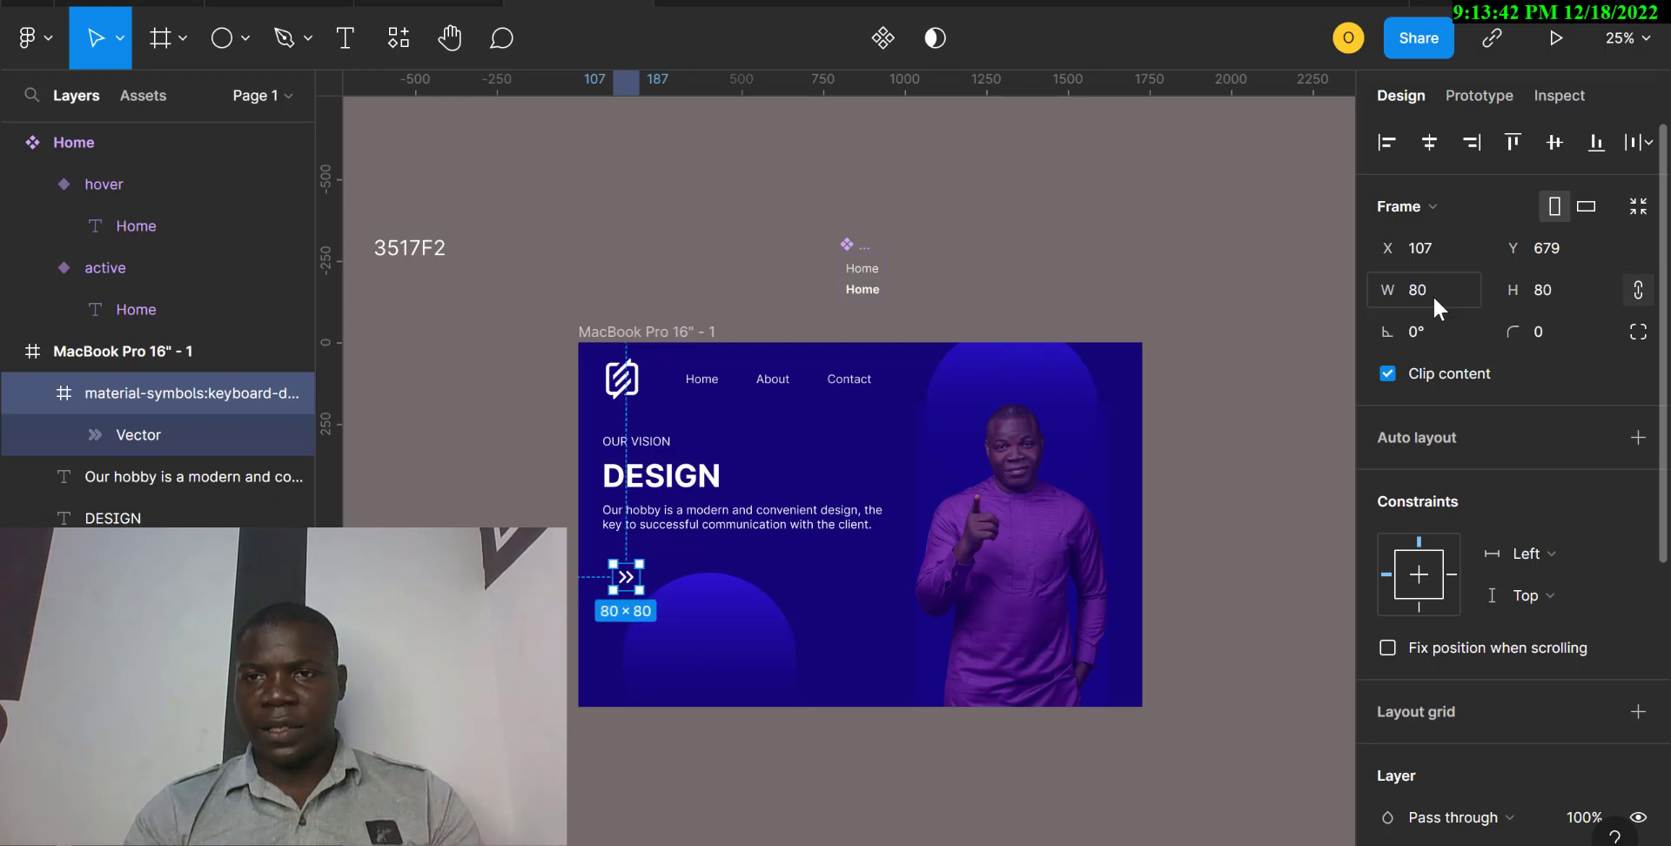
click(1424, 289)
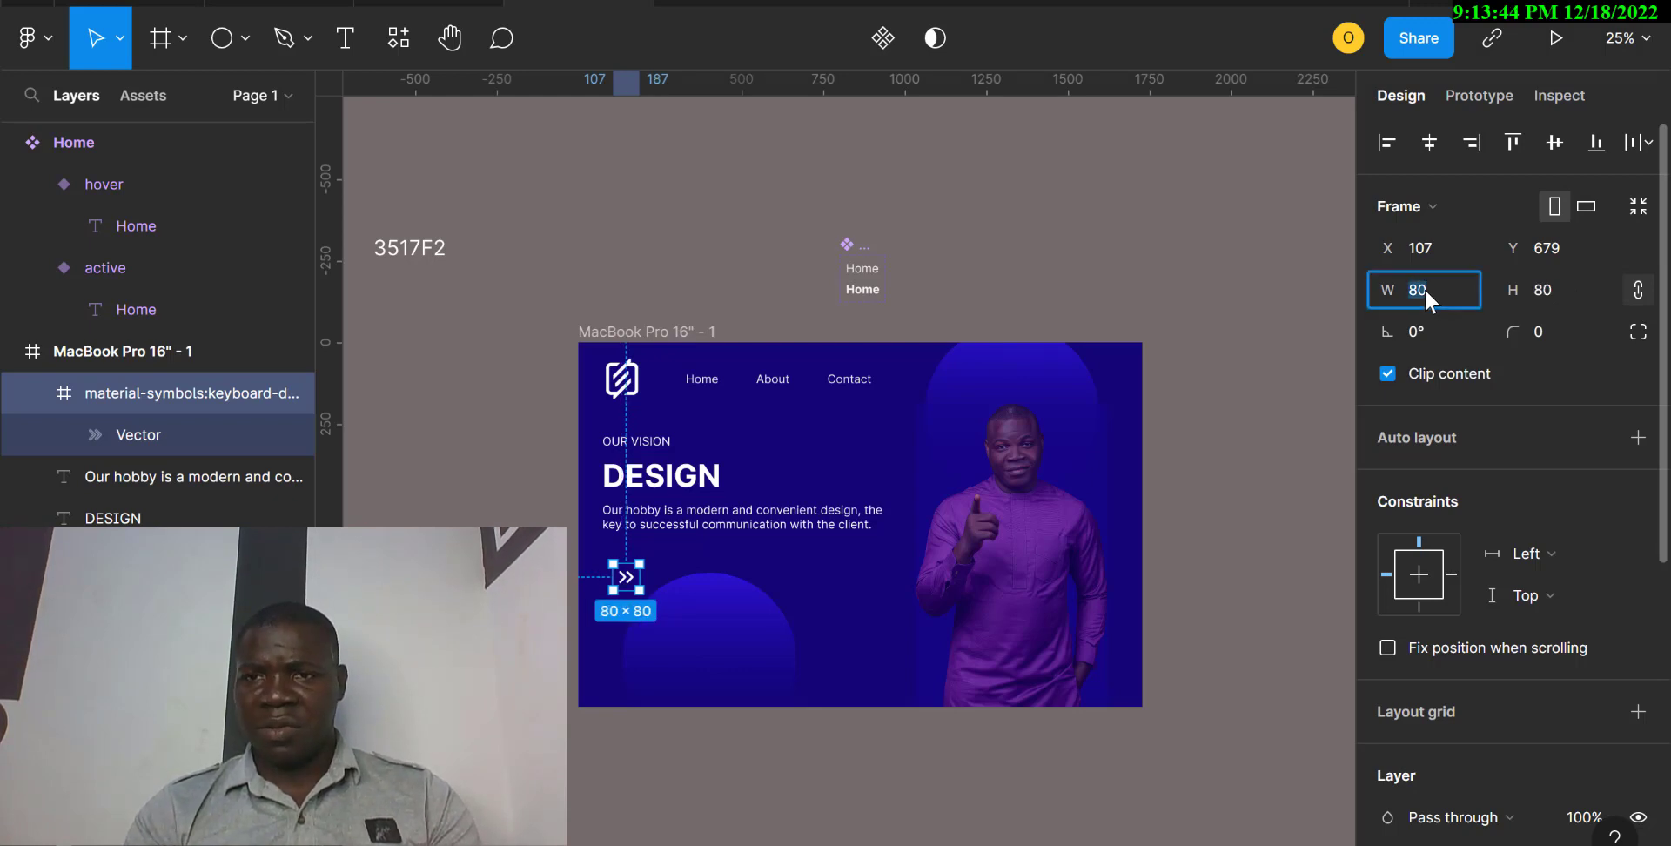
key(Return)
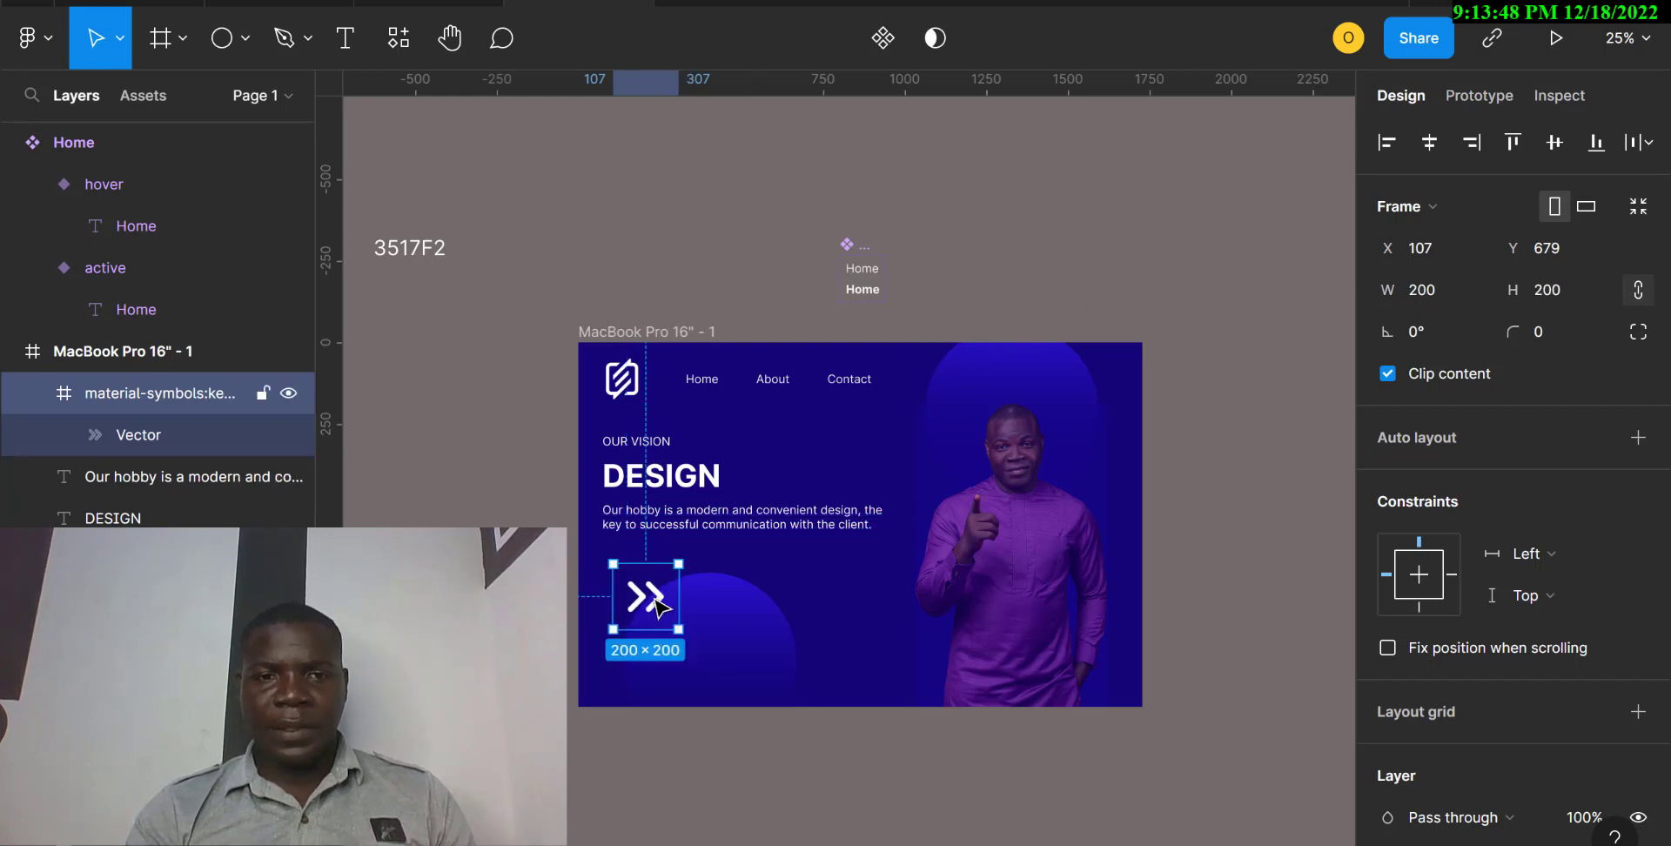
Place the arrow icon below the paragraph at about X 34, Y 604, and lower the small gradient circle to about Y 795.
drag(657, 603, 627, 577)
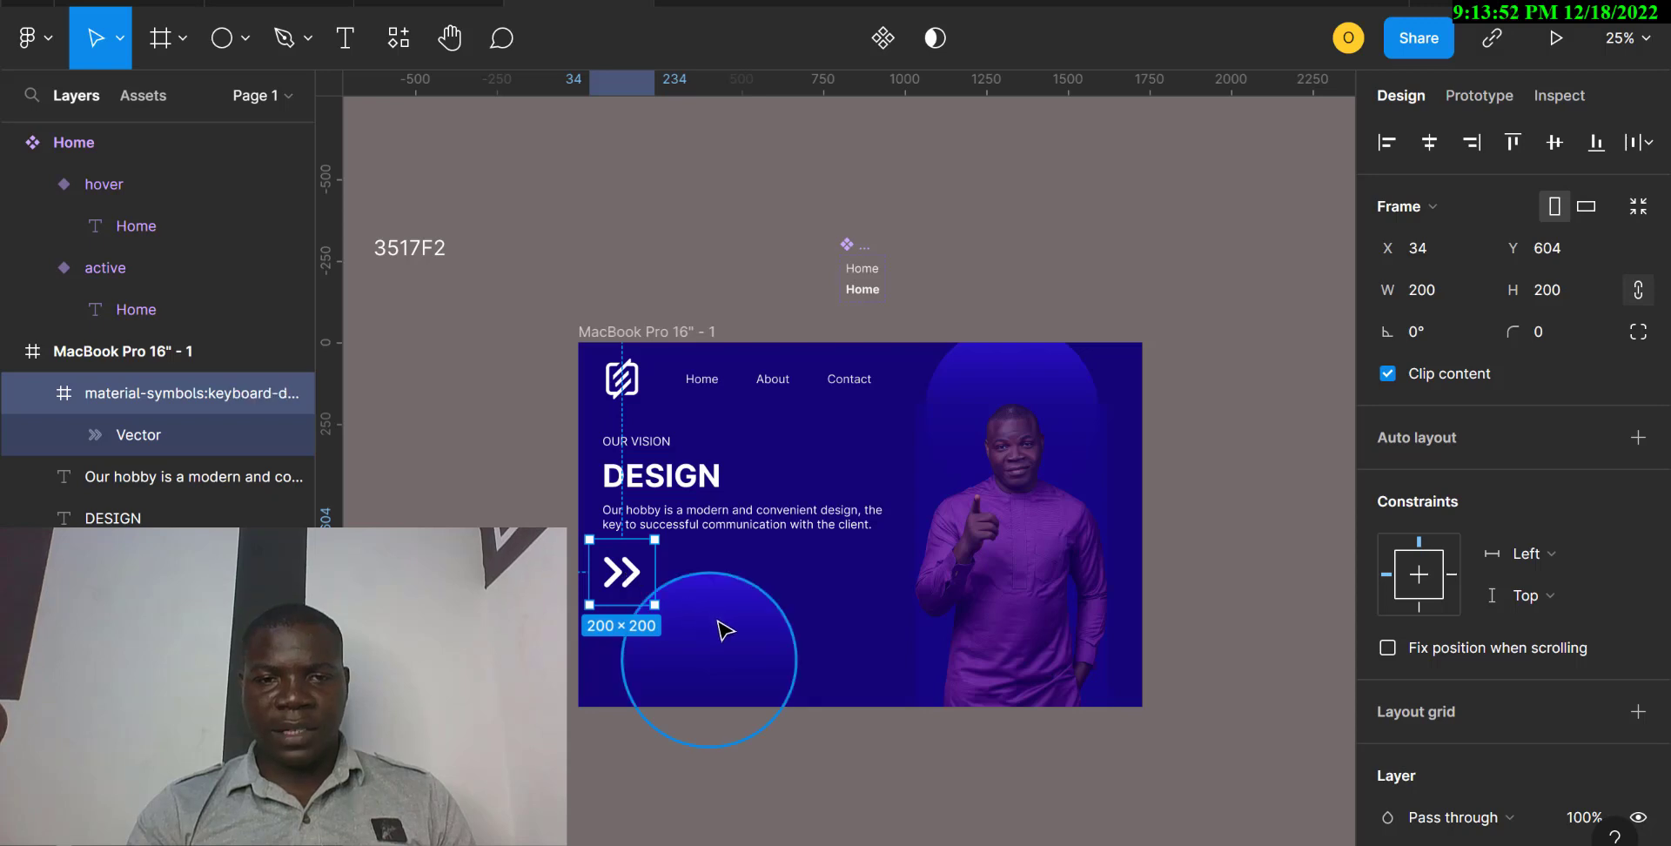
click(723, 645)
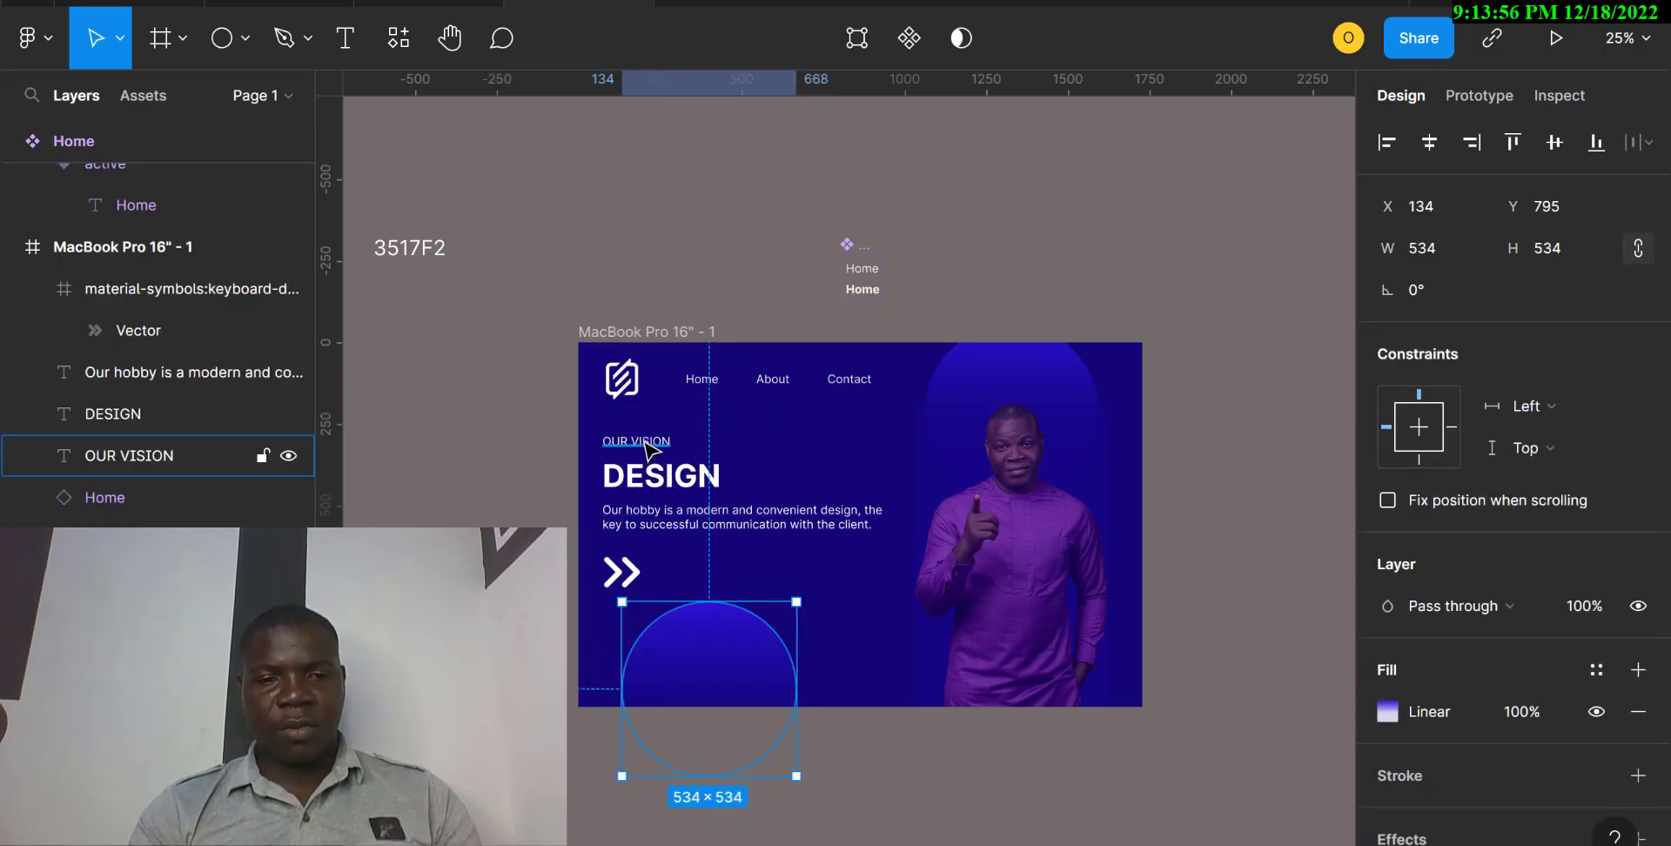
Duplicate the OUR VISION text beside the arrow icon at about X 228, Y 682, and change the copy to "See More".
drag(646, 448, 703, 580)
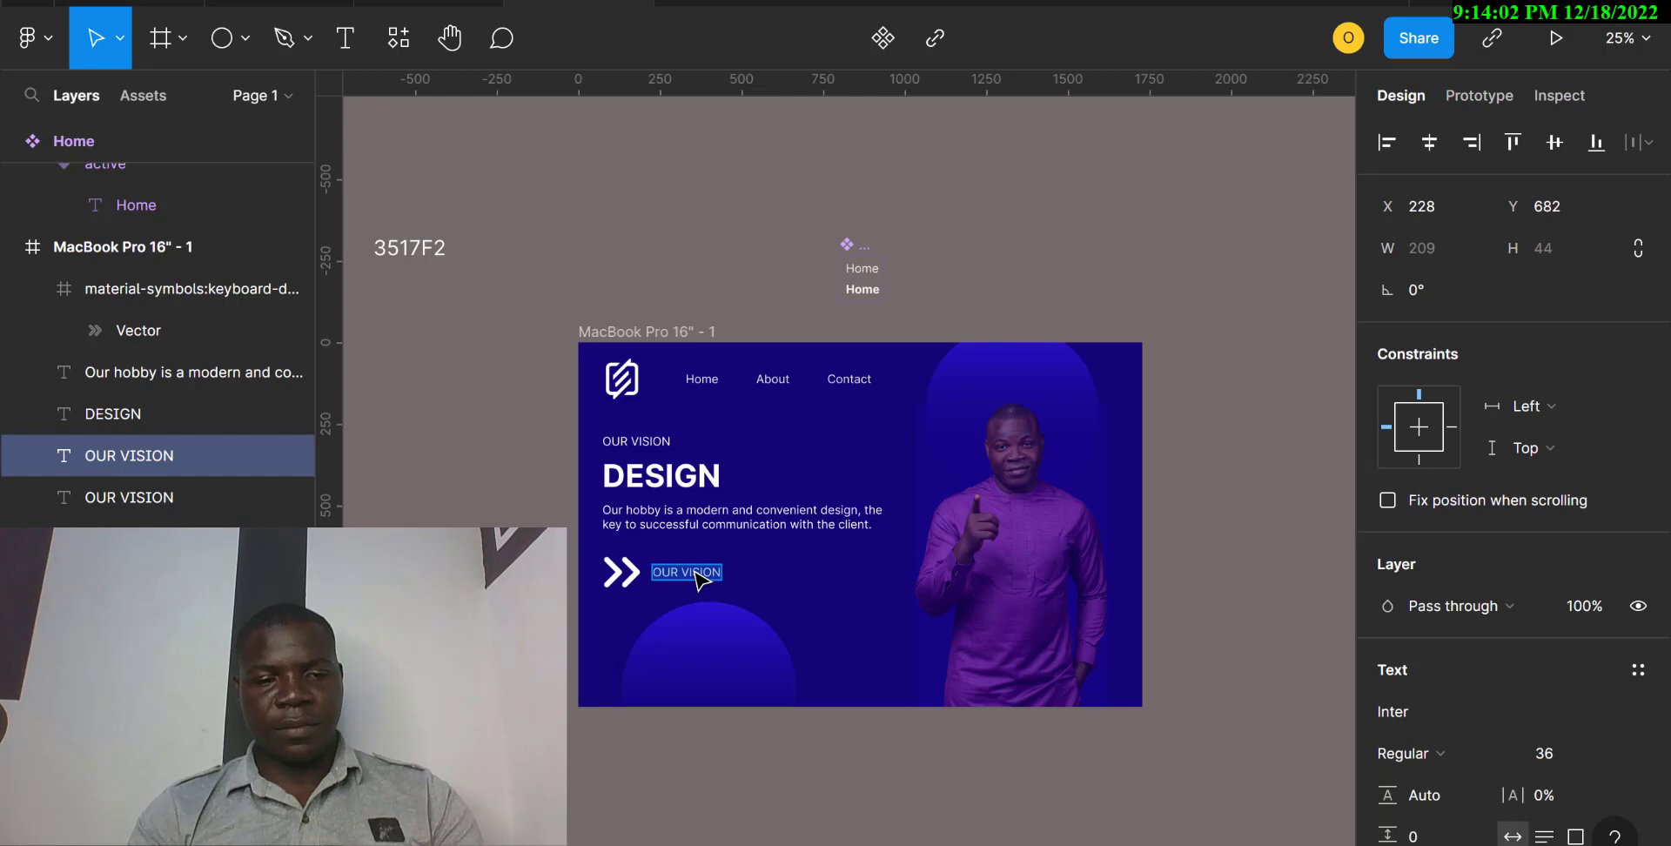
text(See)
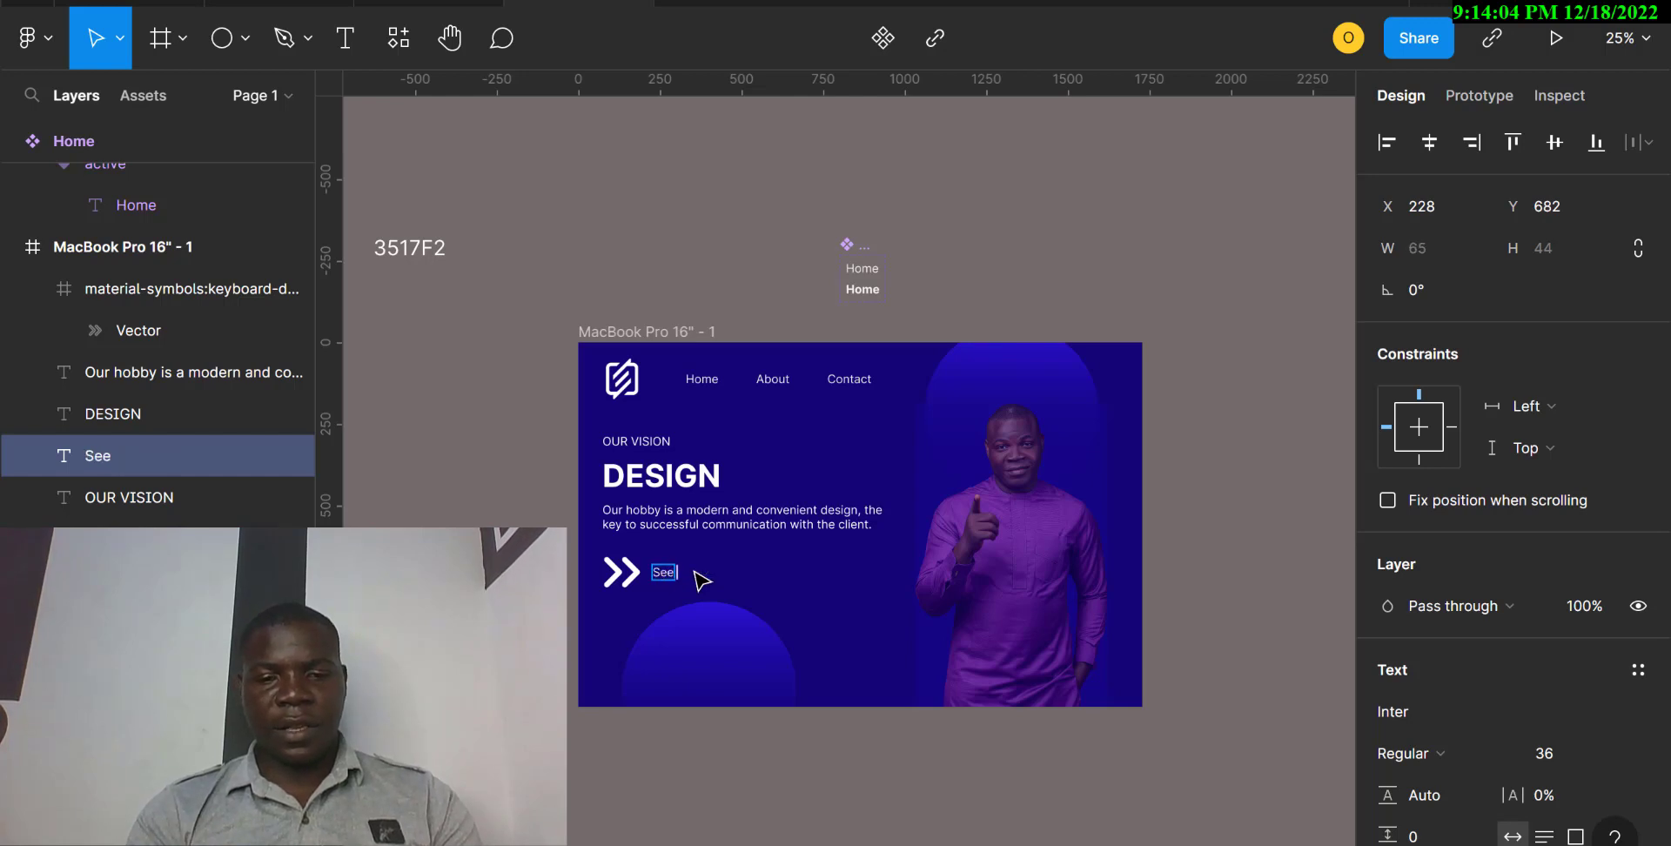
text( More)
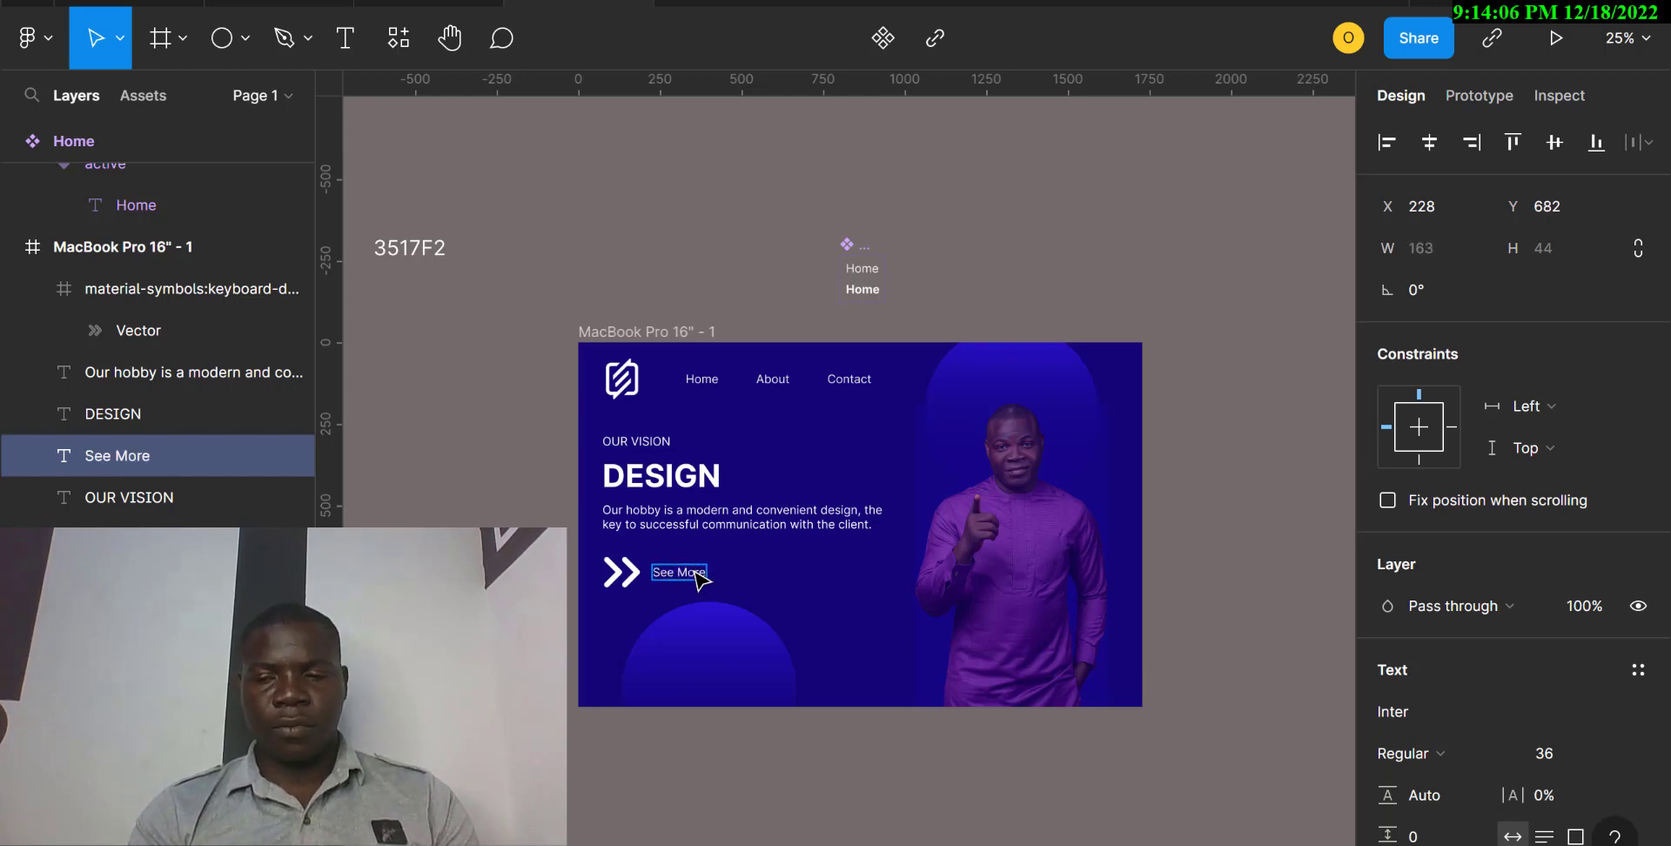
key(Escape)
click(788, 583)
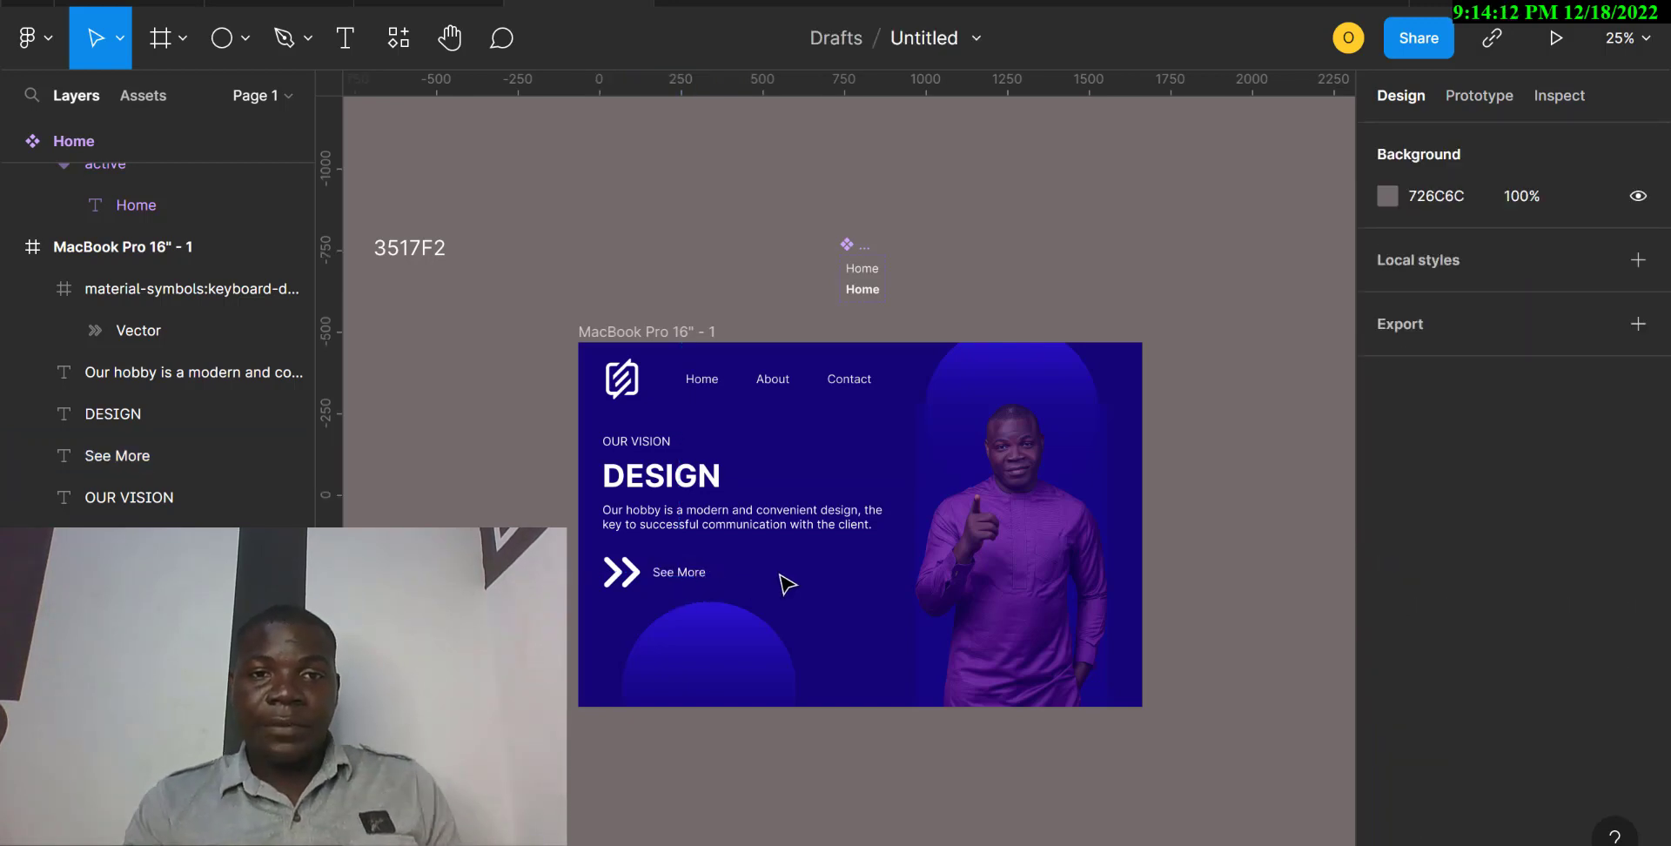
Set the font weight of the OUR VISION text to Medium.
click(654, 444)
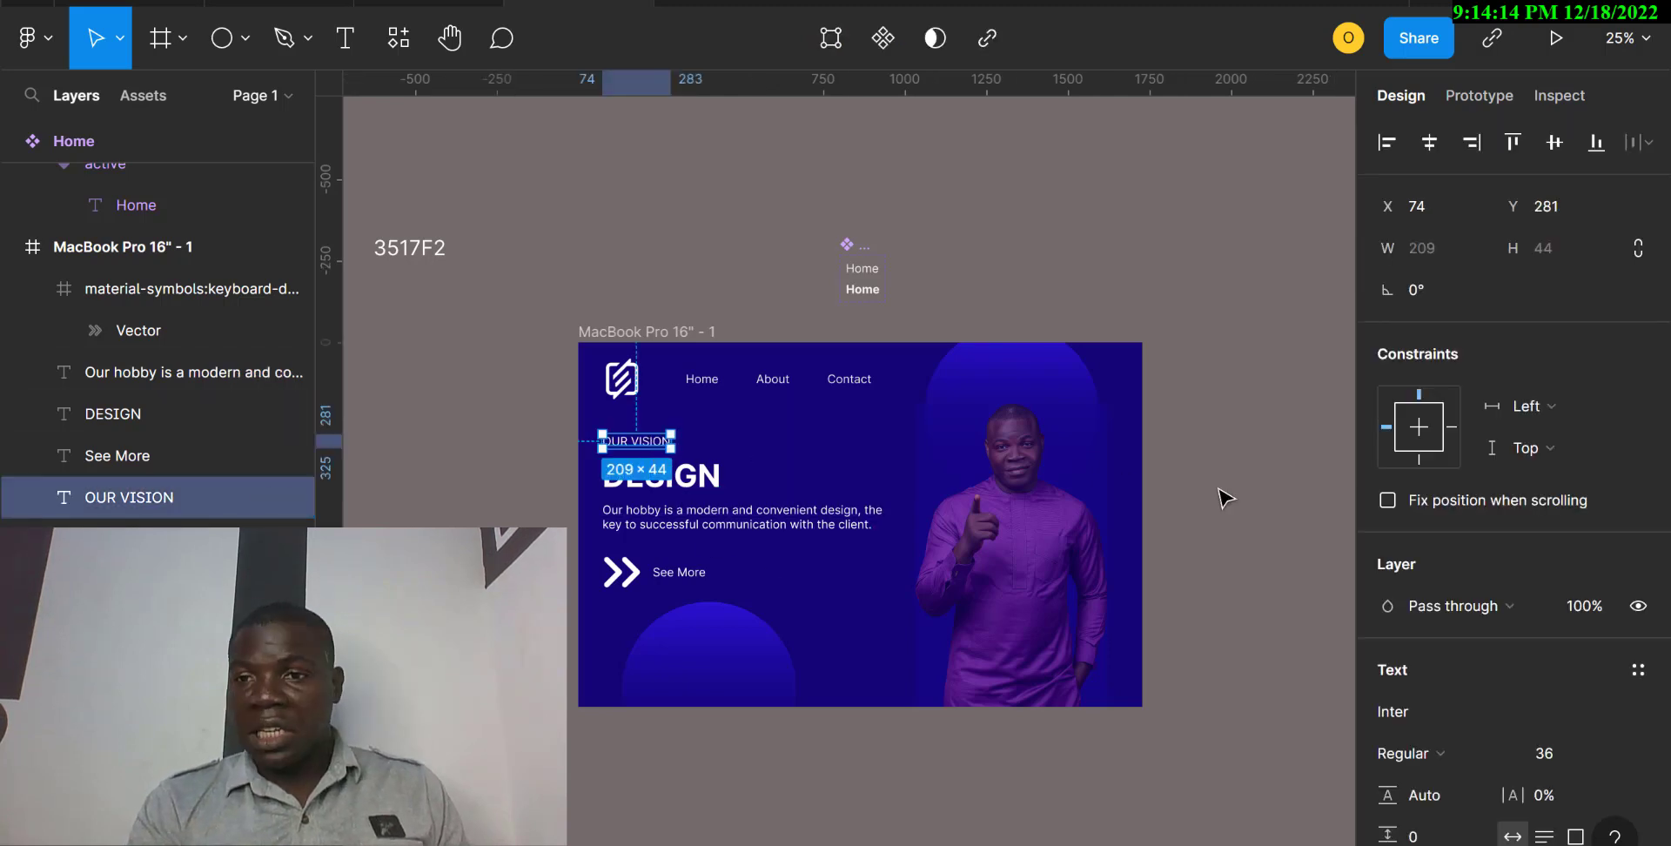
click(1506, 753)
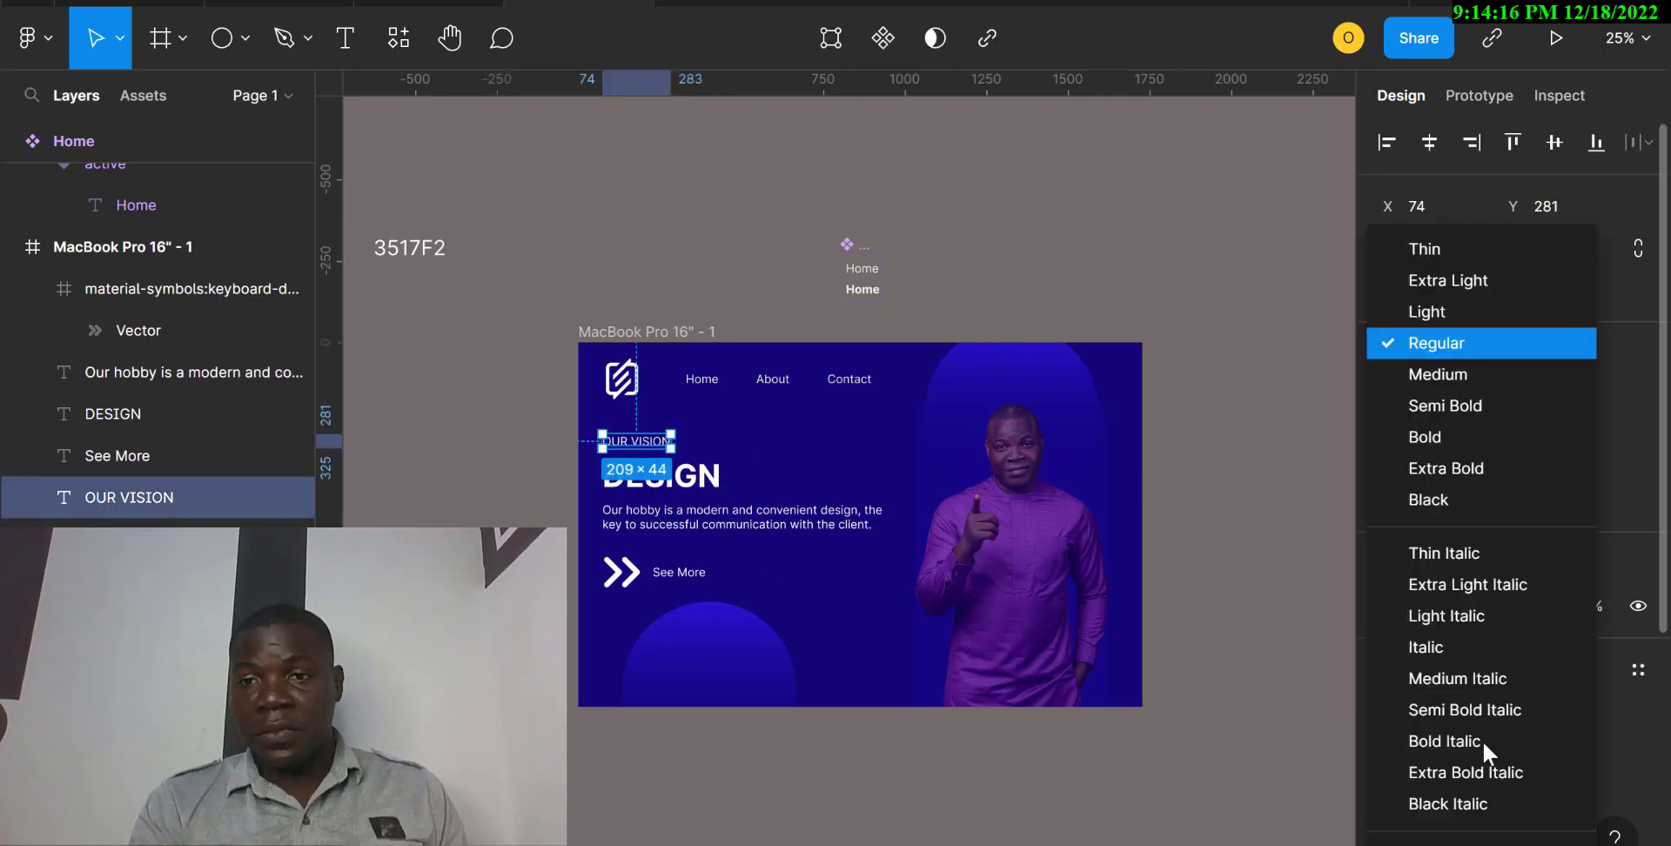
click(1449, 374)
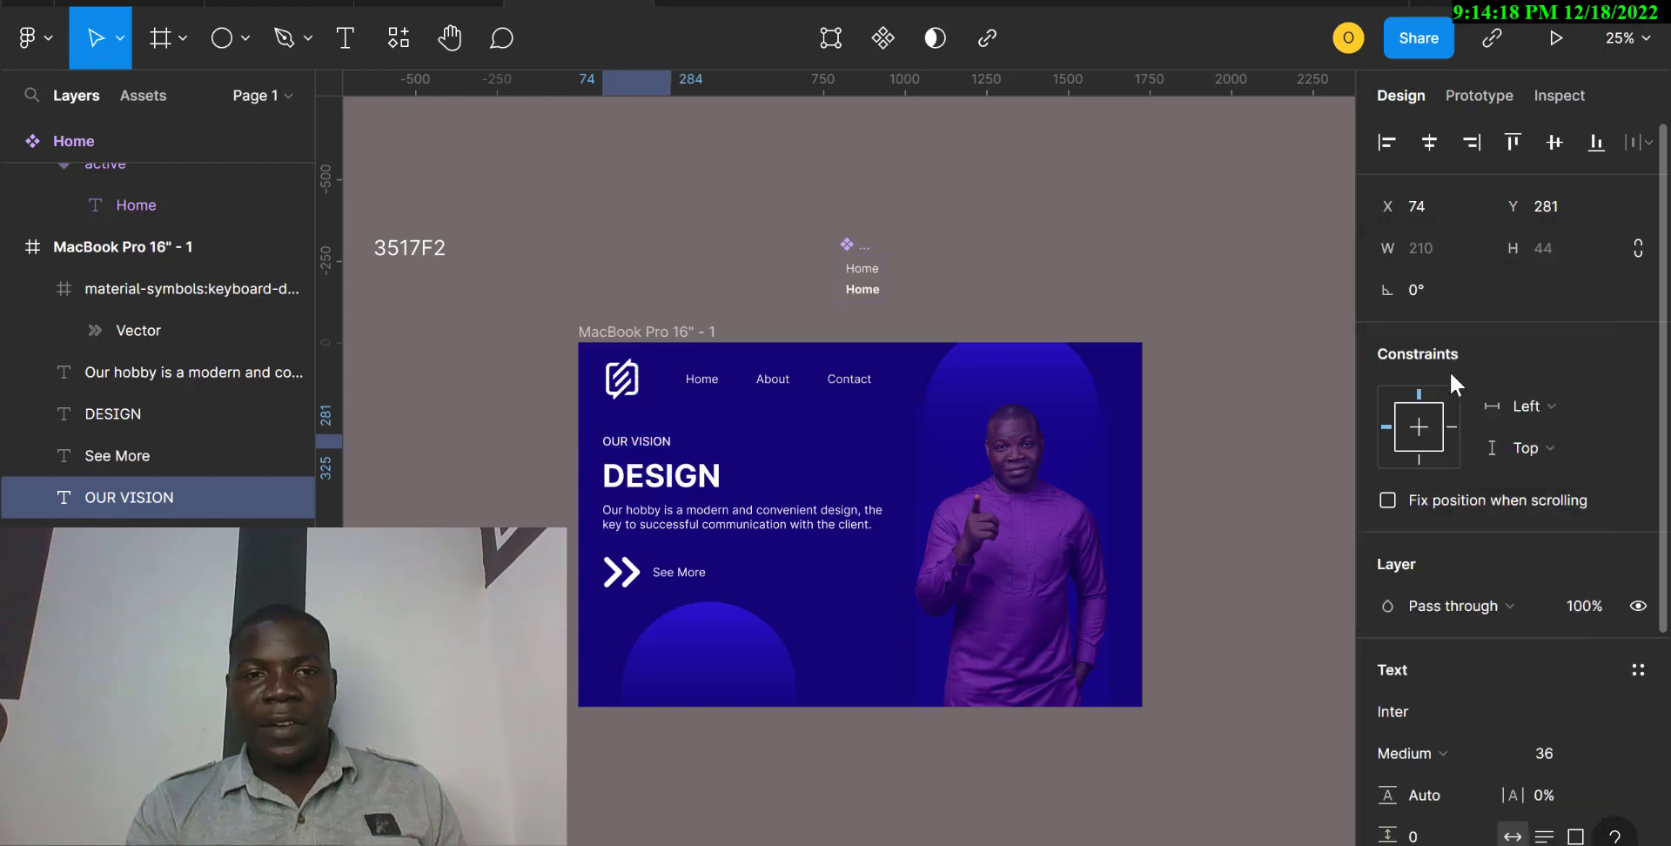
click(1259, 577)
Stretch the OUR VISION, DESIGN and paragraph texts together to about 930 × 323, widening their spacing to about 27.
click(692, 490)
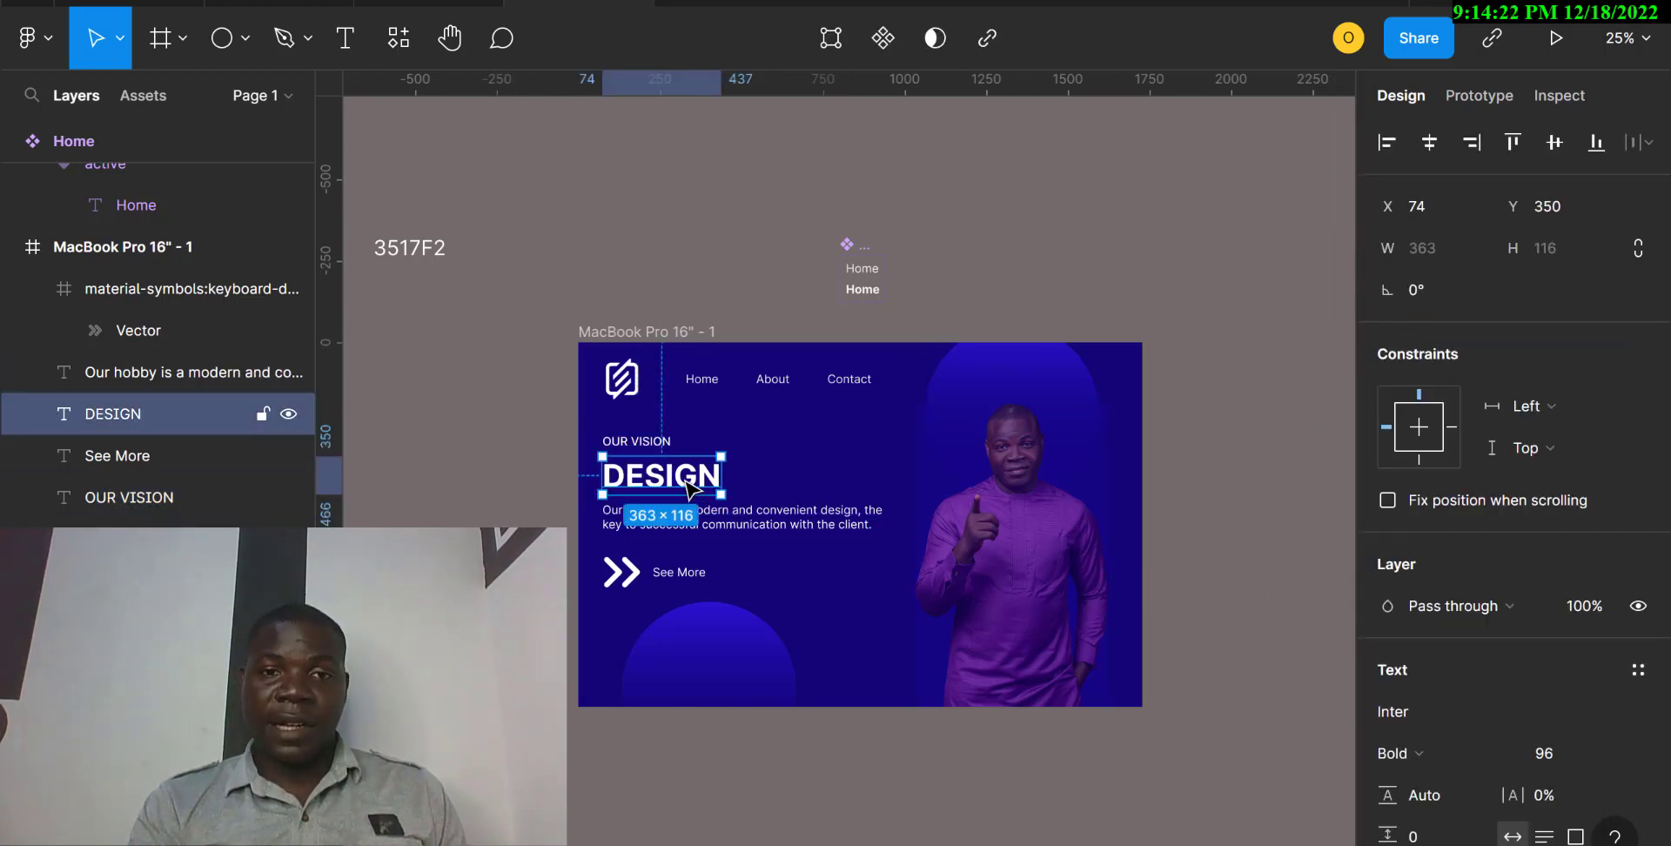
drag(513, 438, 727, 527)
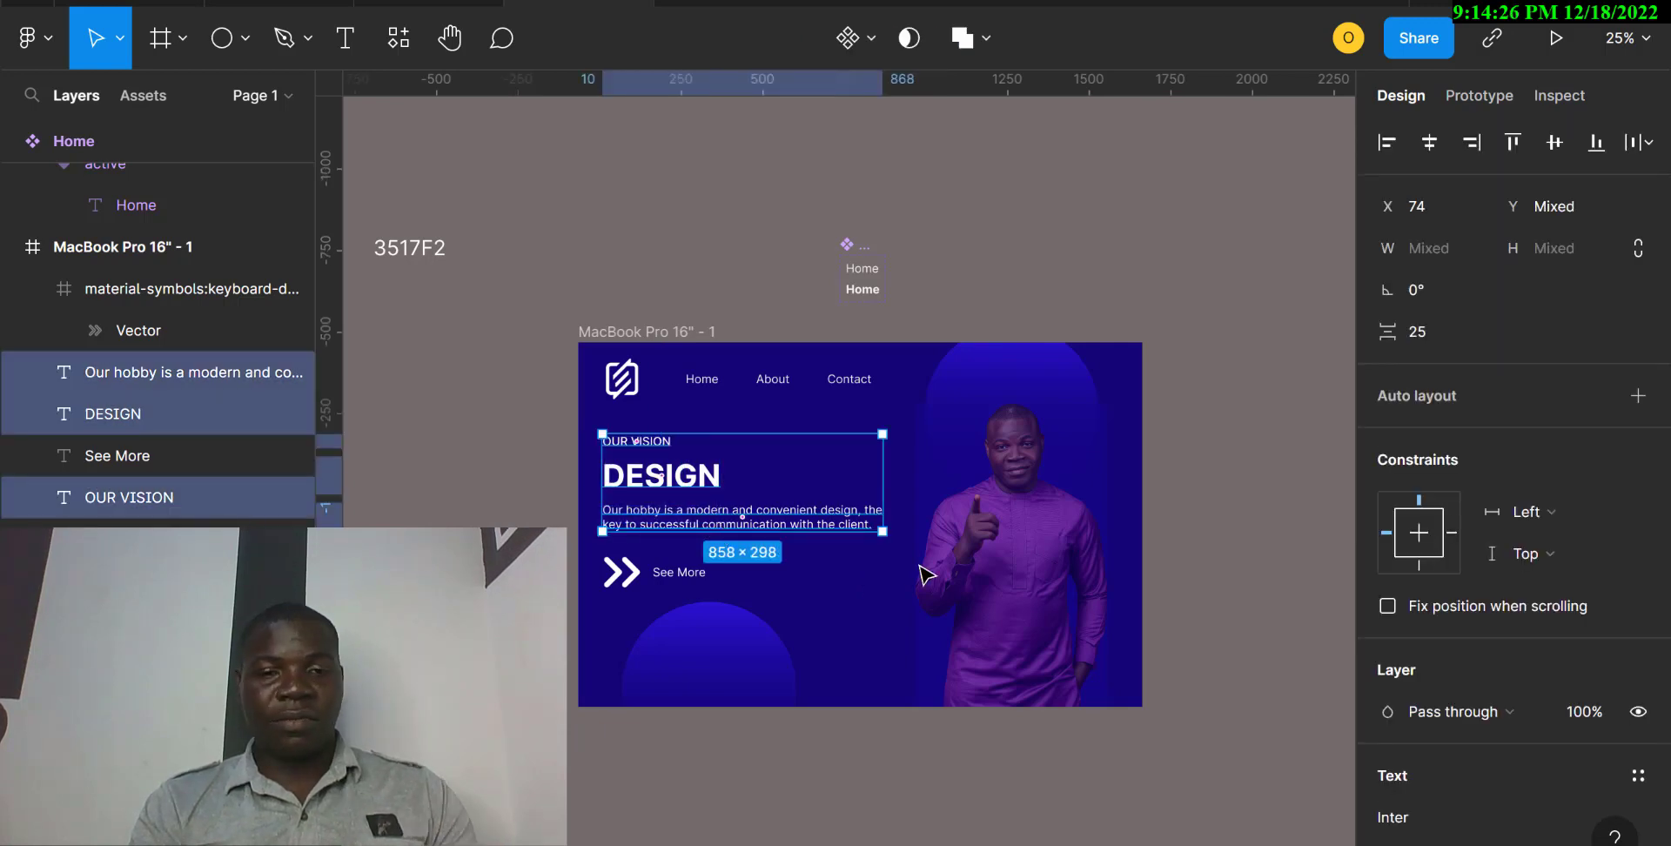
drag(886, 536, 896, 546)
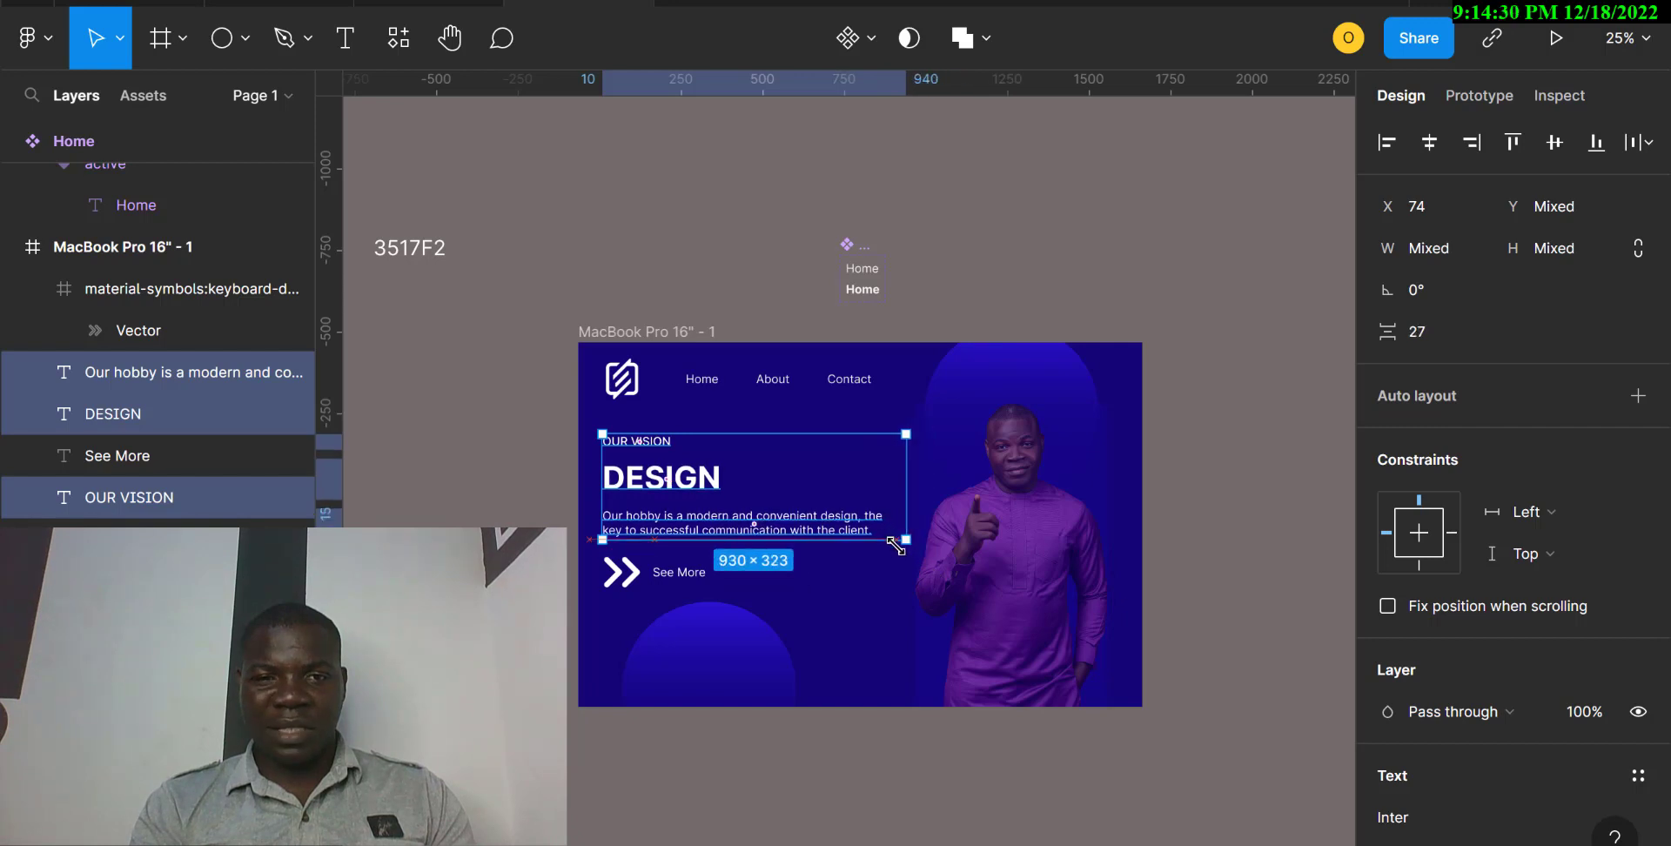
key(Escape)
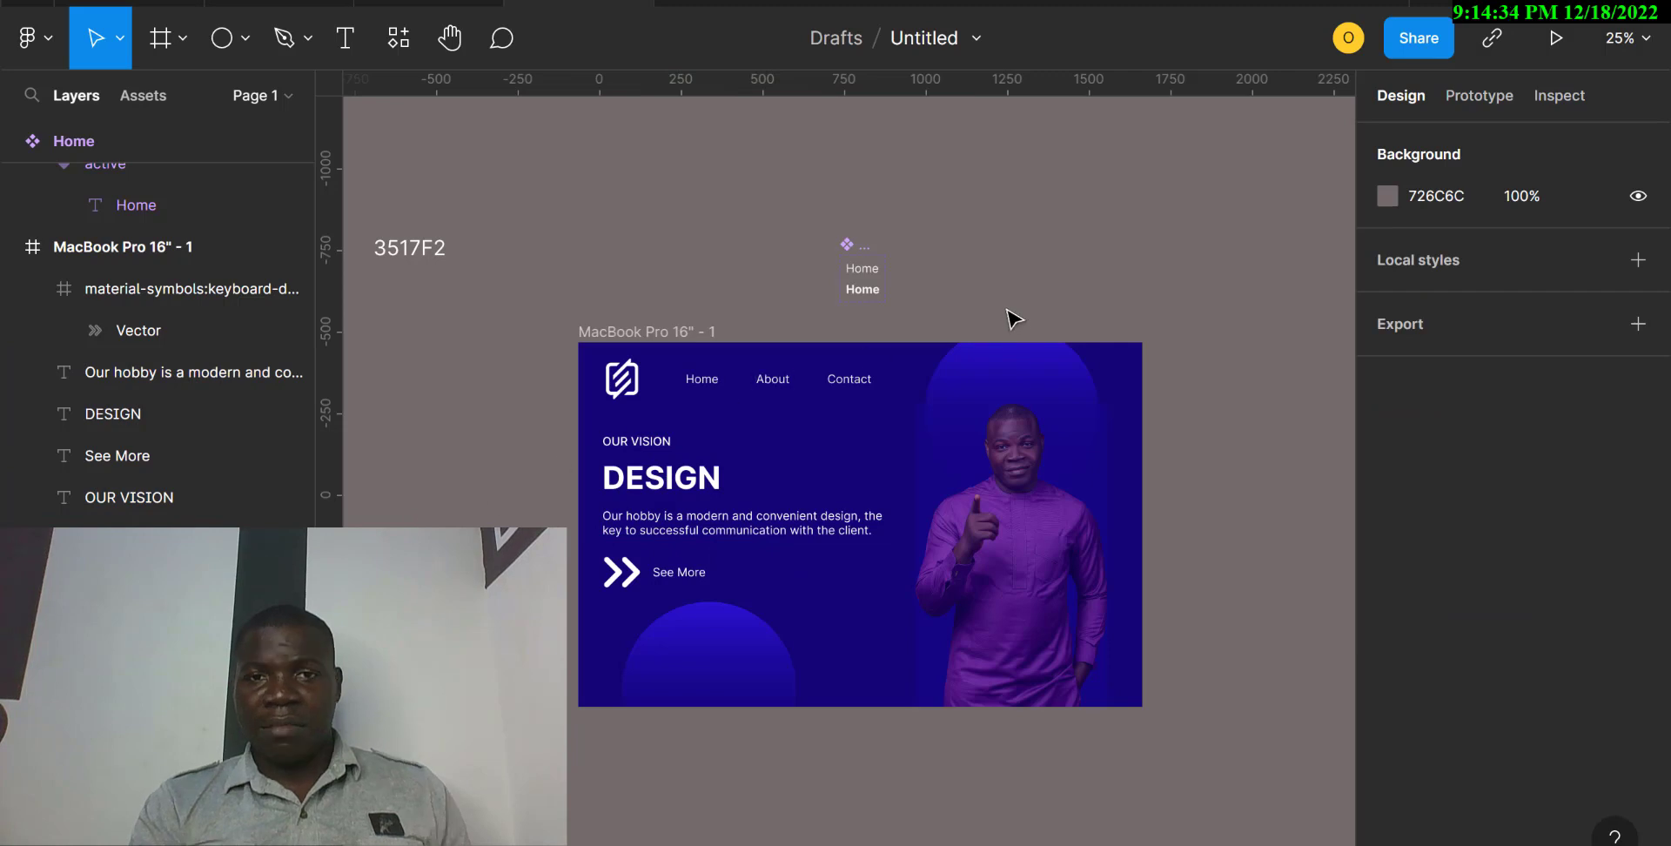
Lower the opacity of the portrait's 190694 overlay fill to 30%.
click(711, 379)
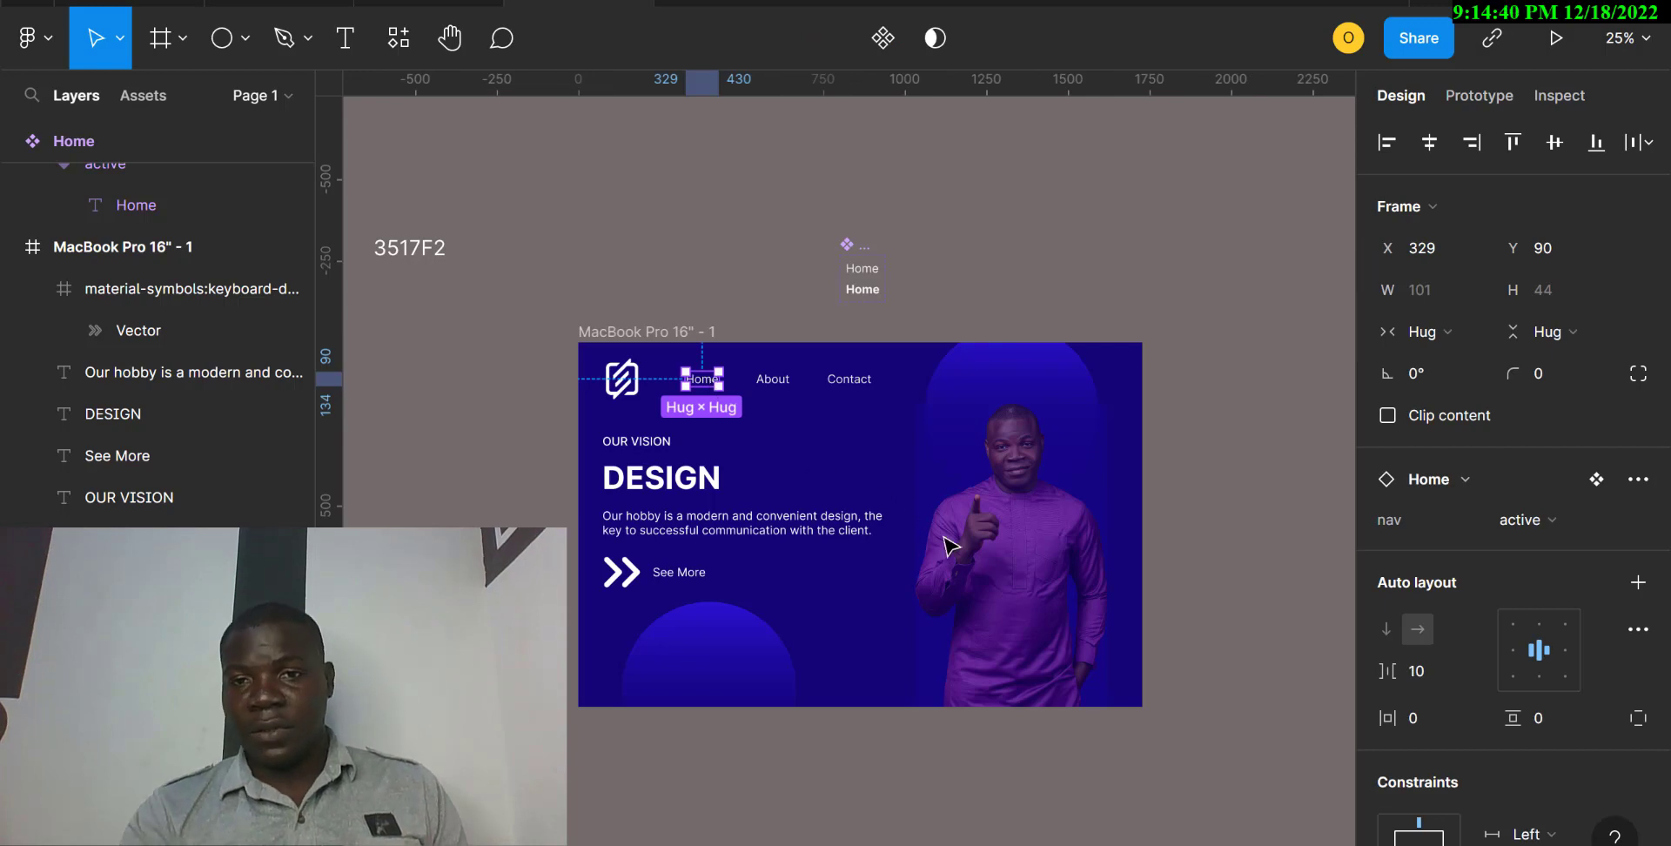
click(982, 561)
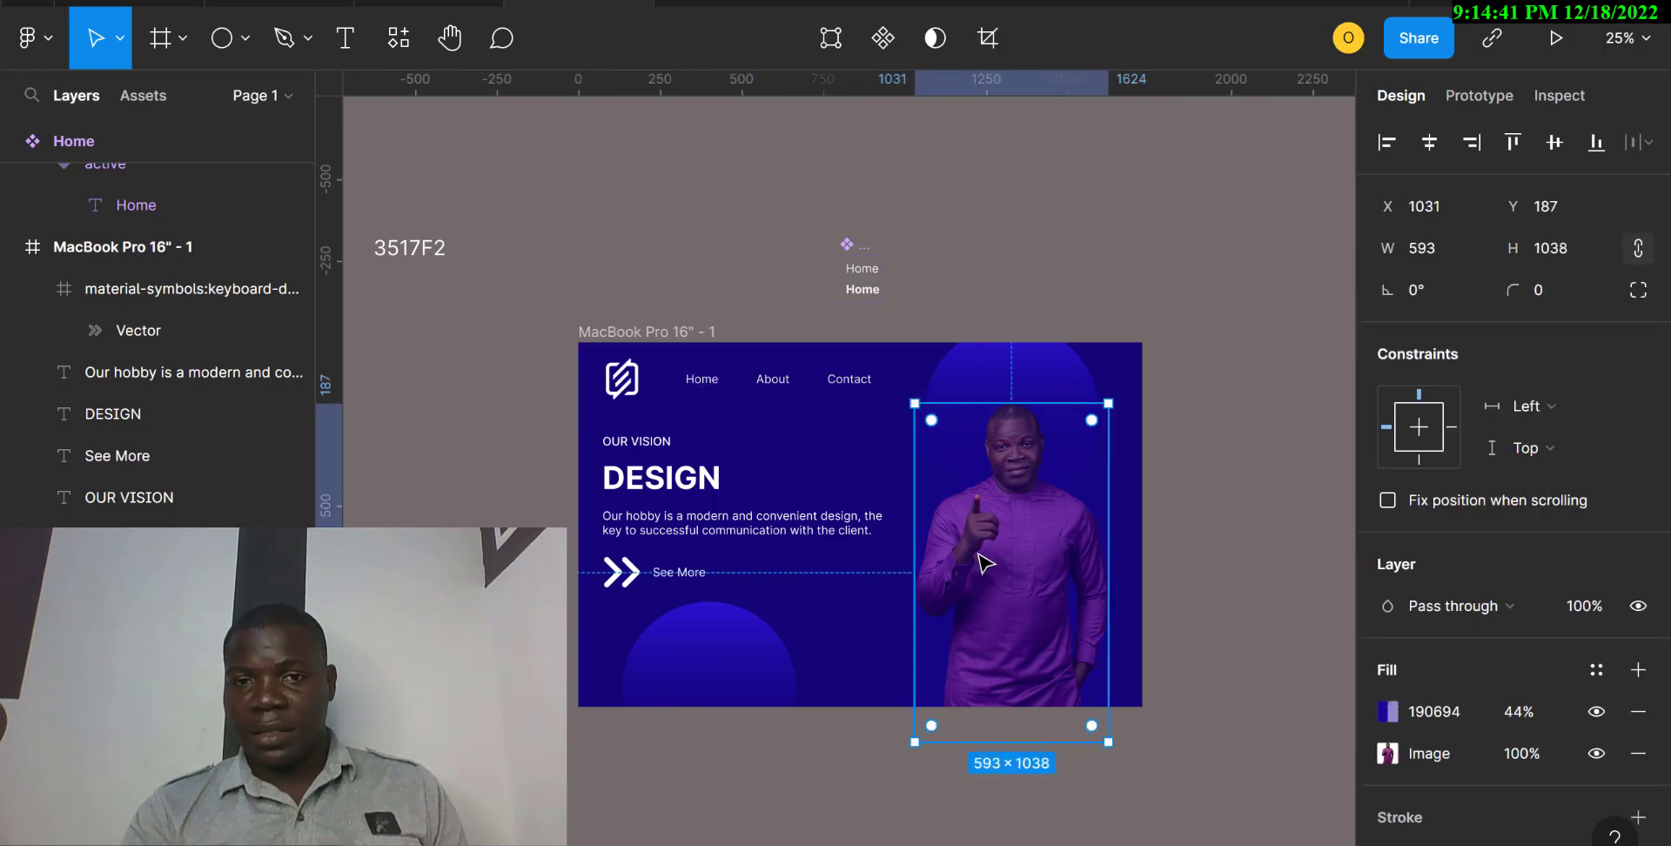
click(1519, 706)
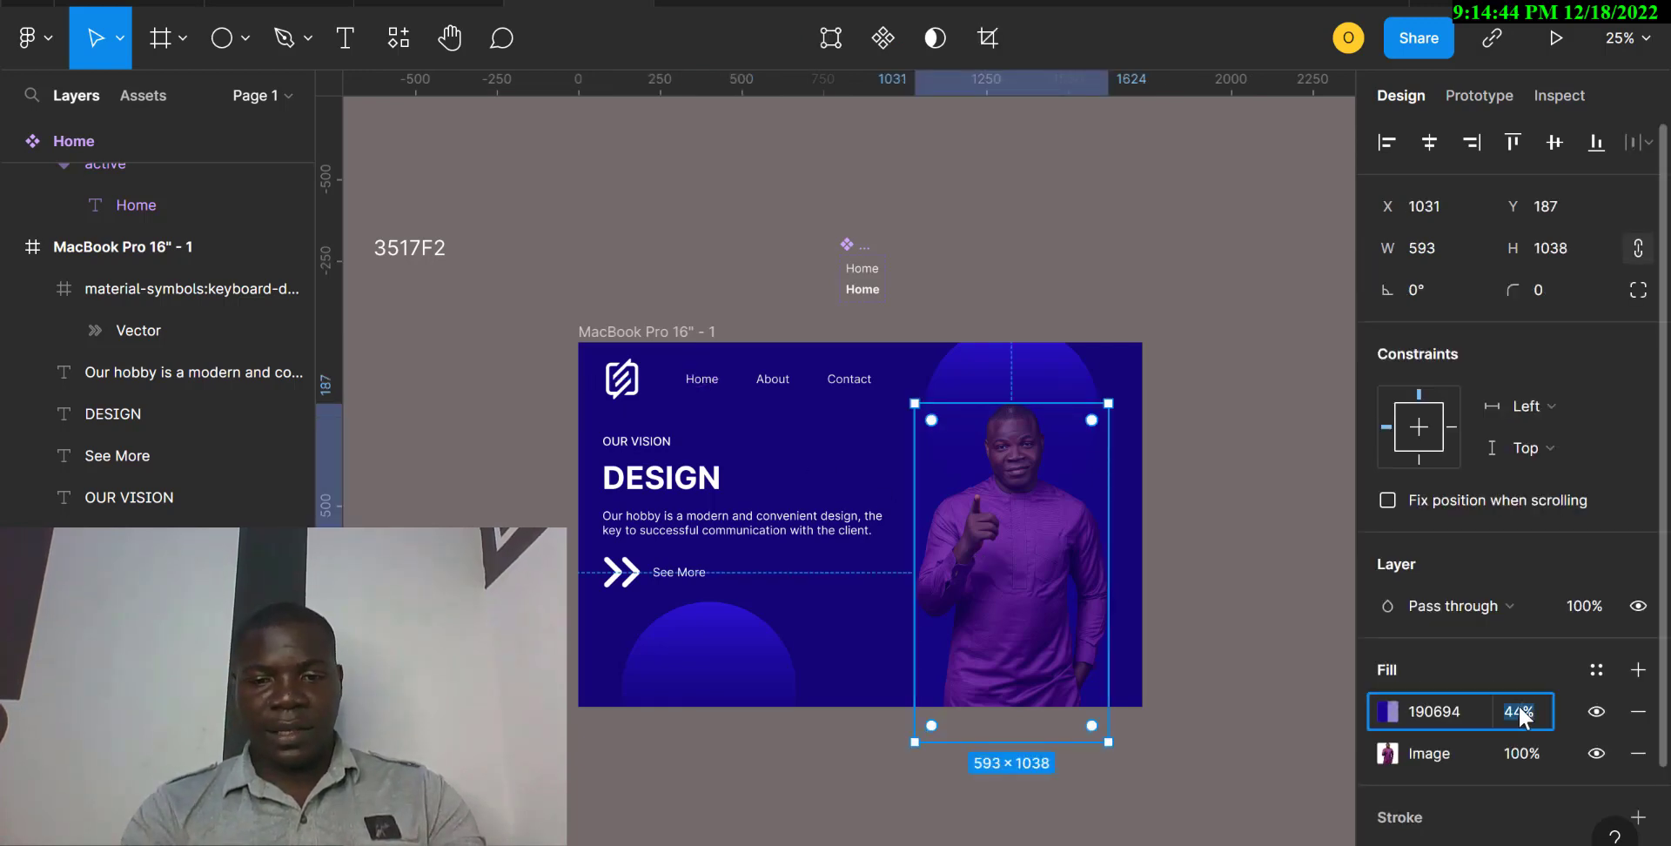
key(Return)
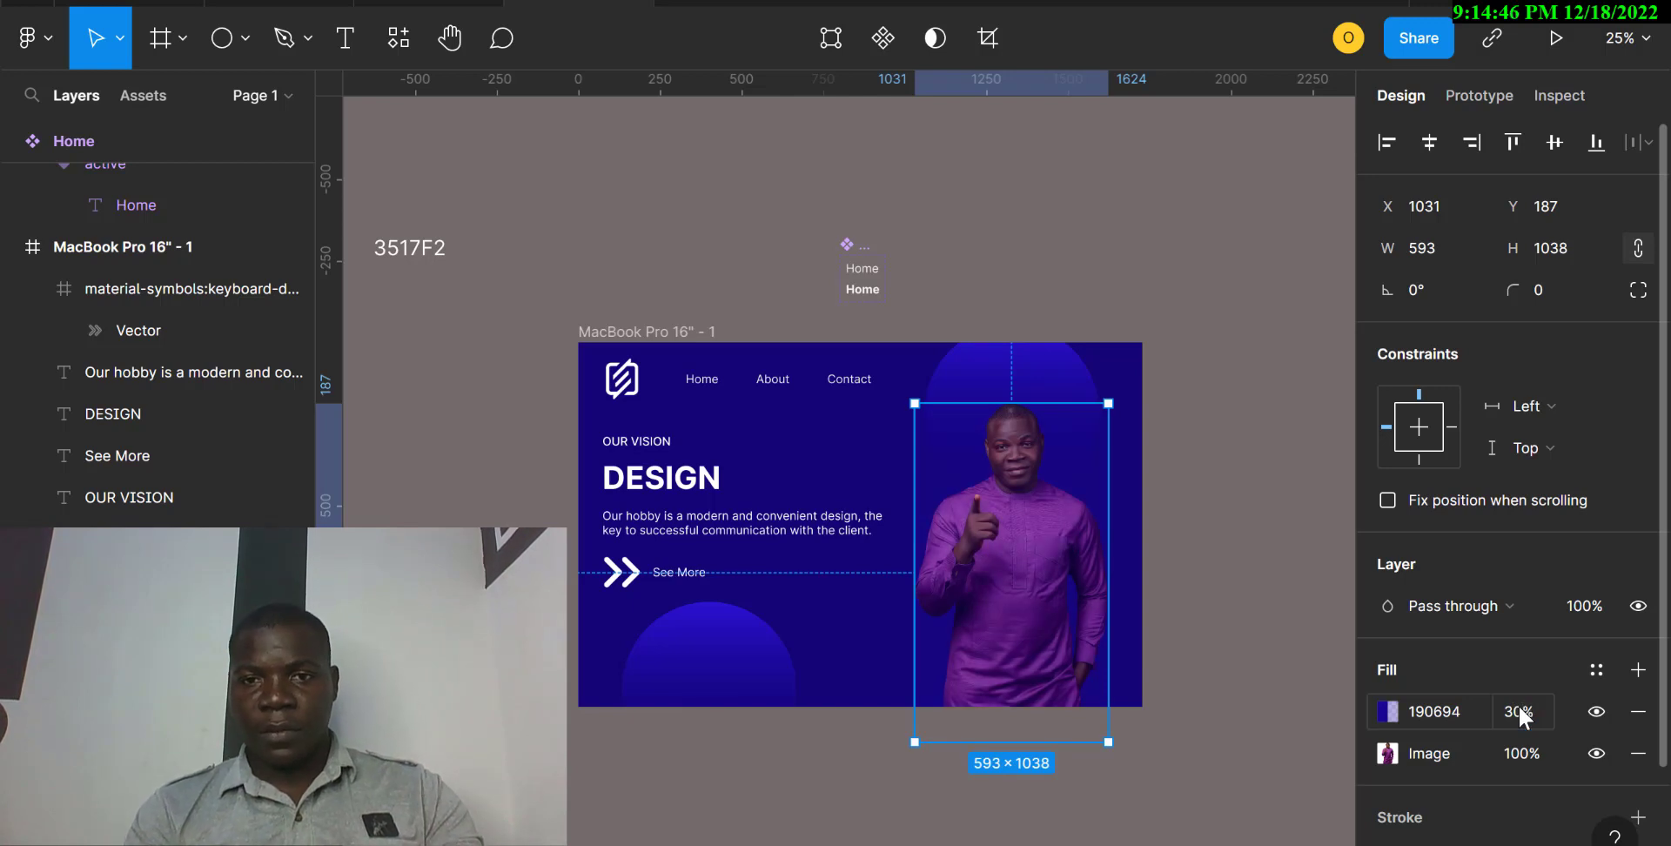
click(1199, 341)
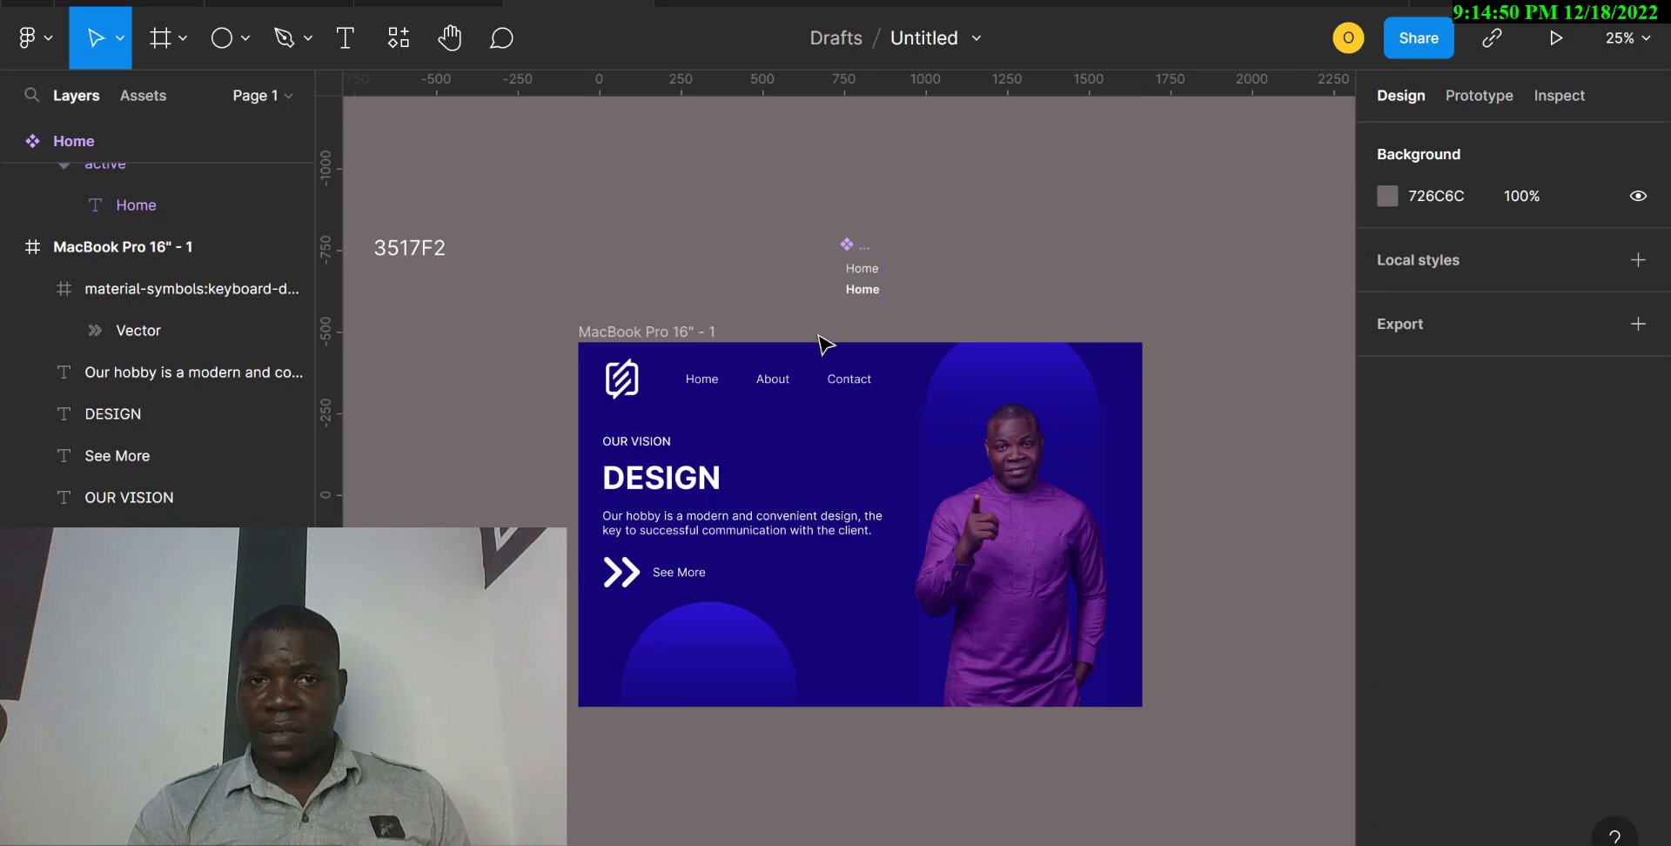
Add a prototype interaction to the active variant of the Home component, triggered While hovering.
click(703, 387)
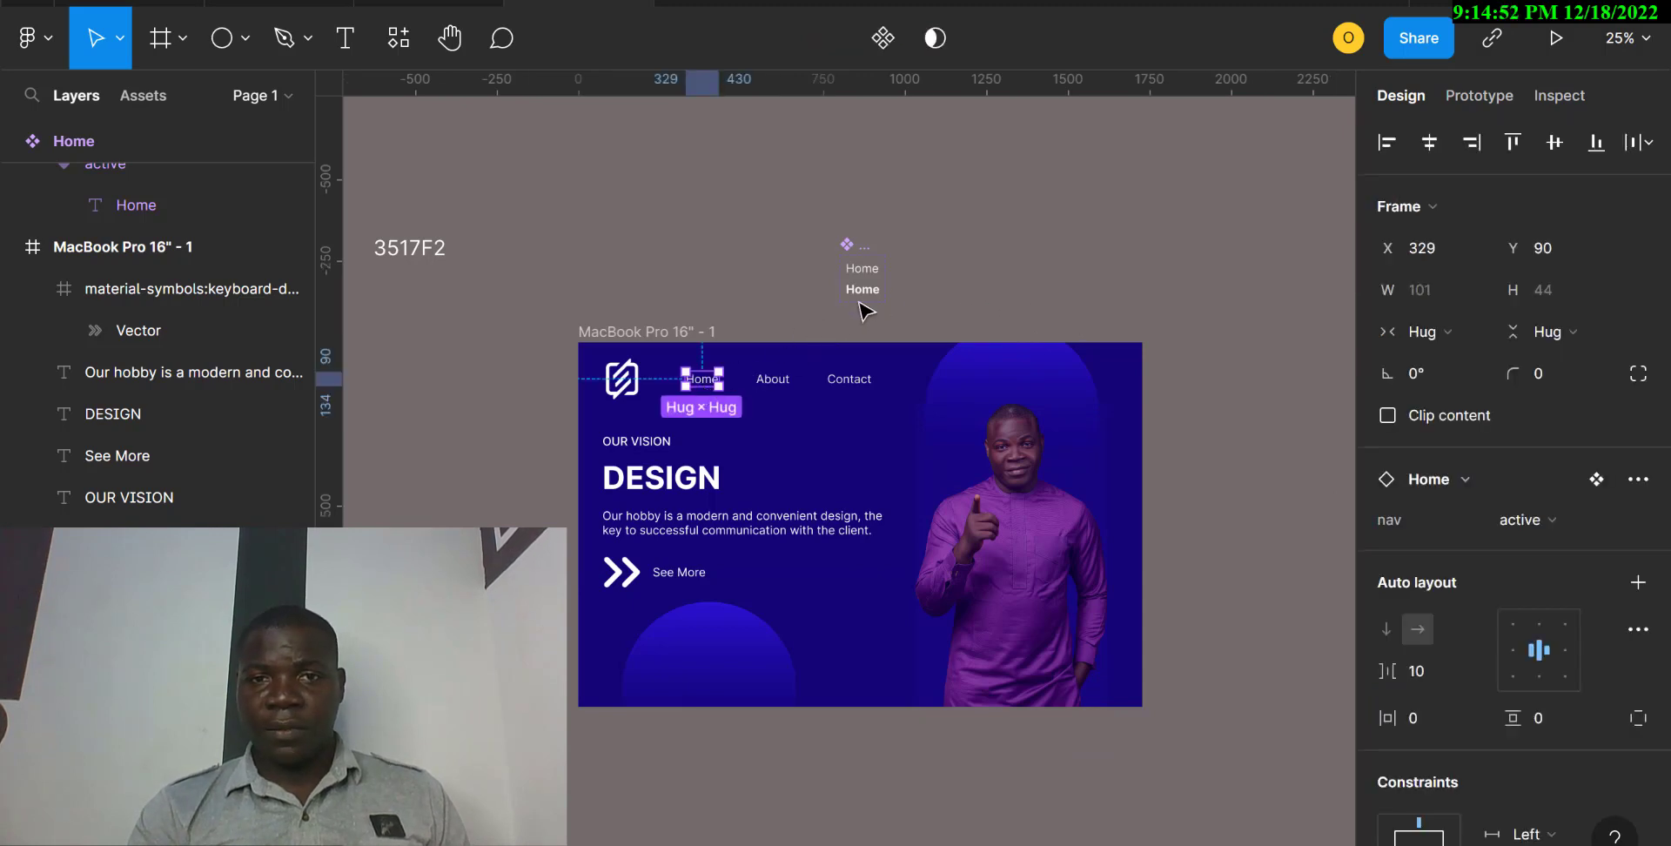
click(868, 271)
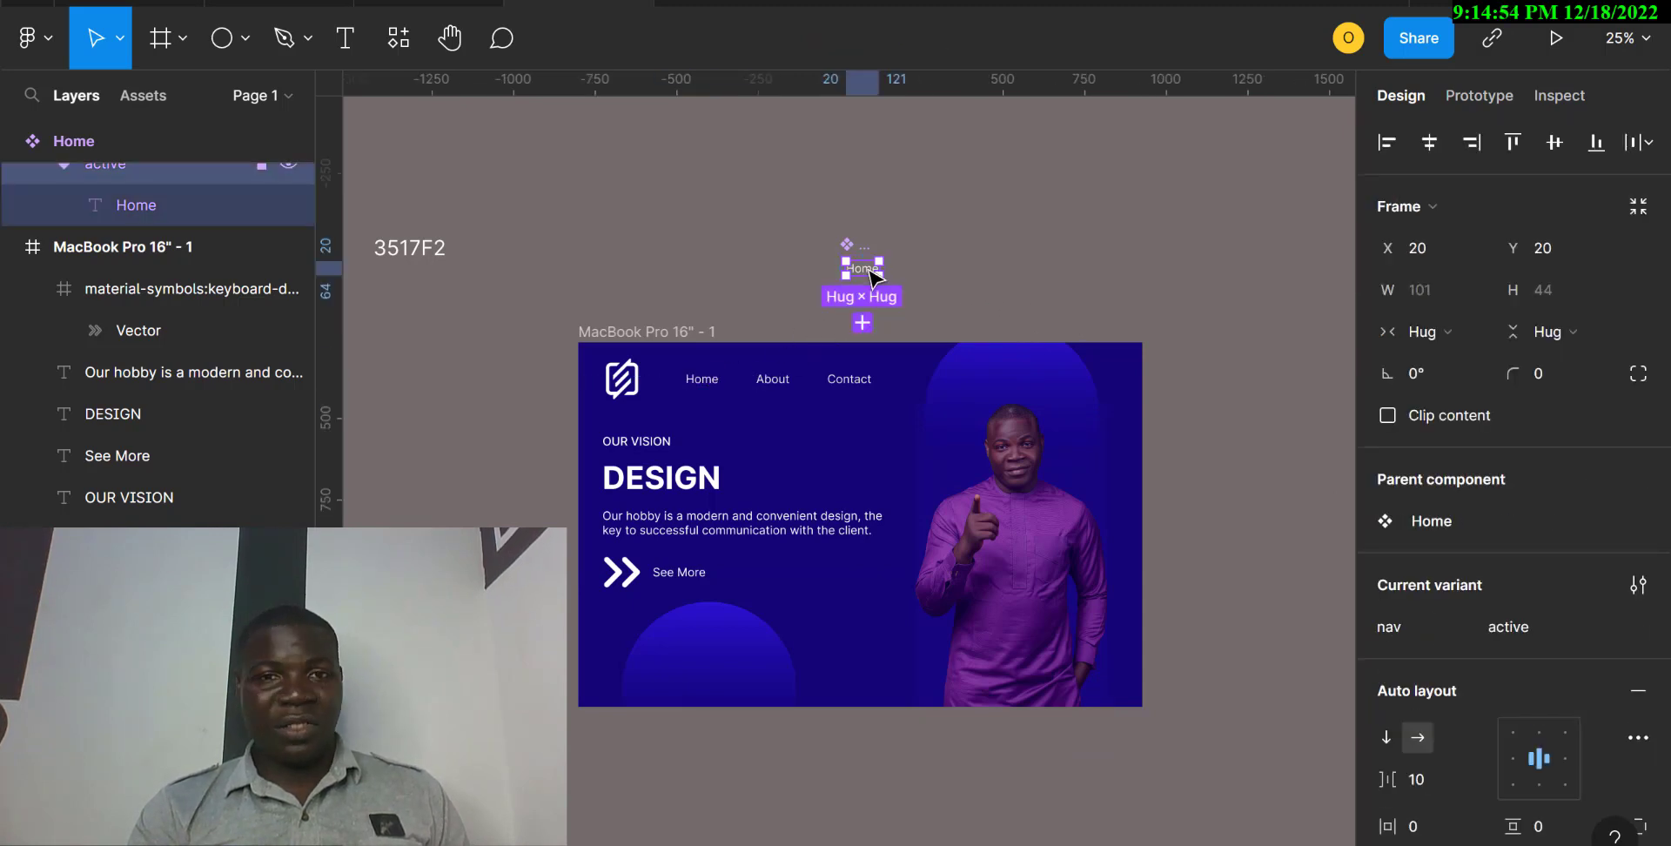
click(1481, 93)
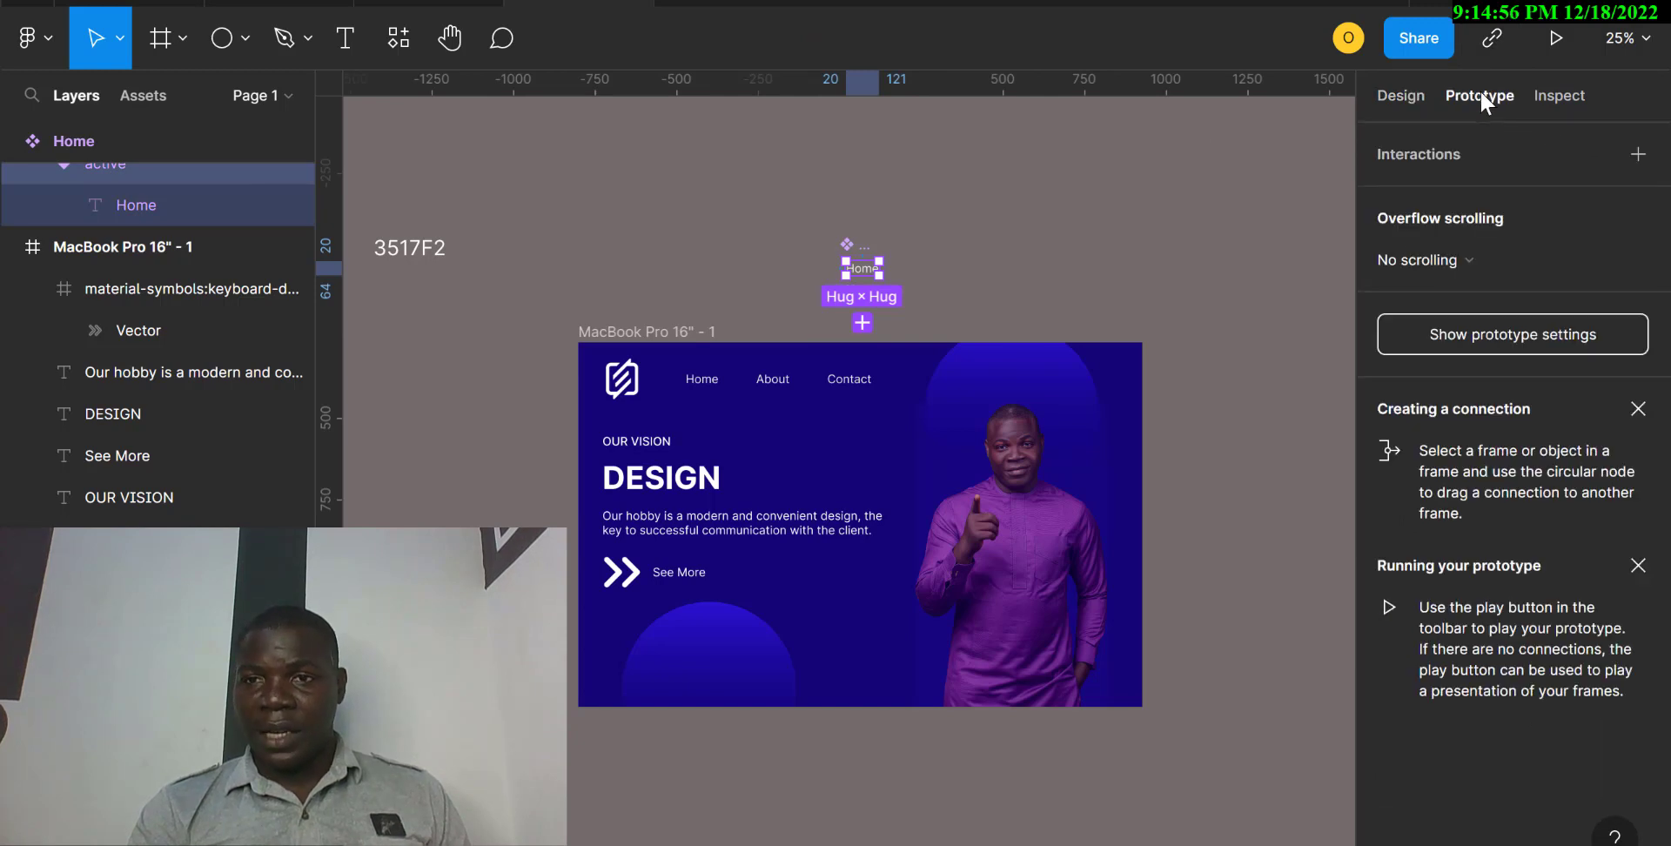
click(1638, 155)
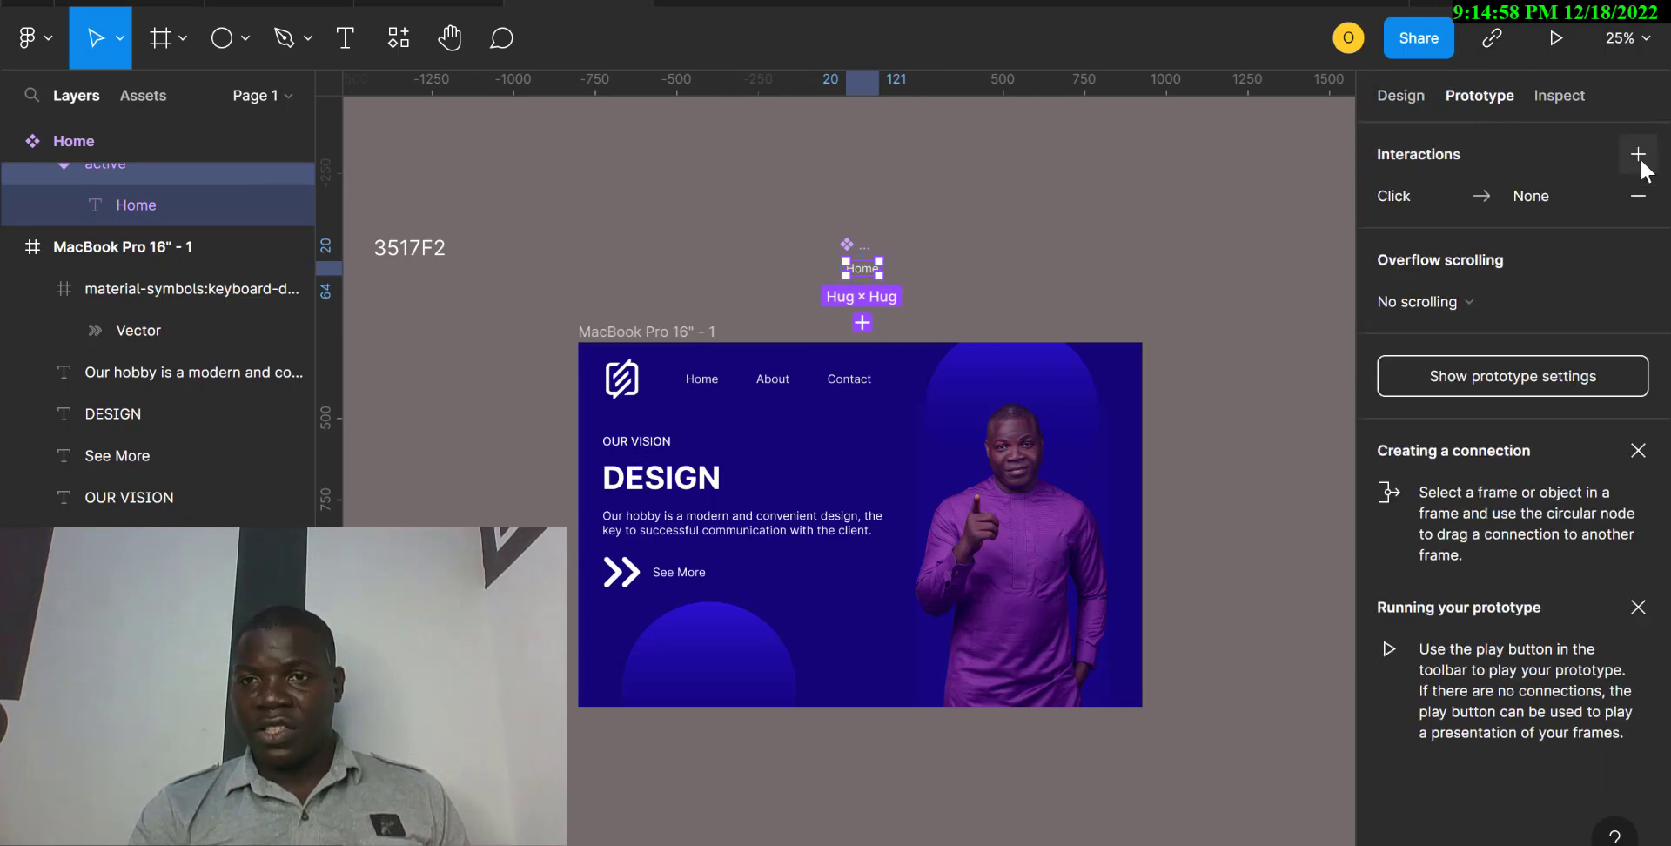
click(1426, 200)
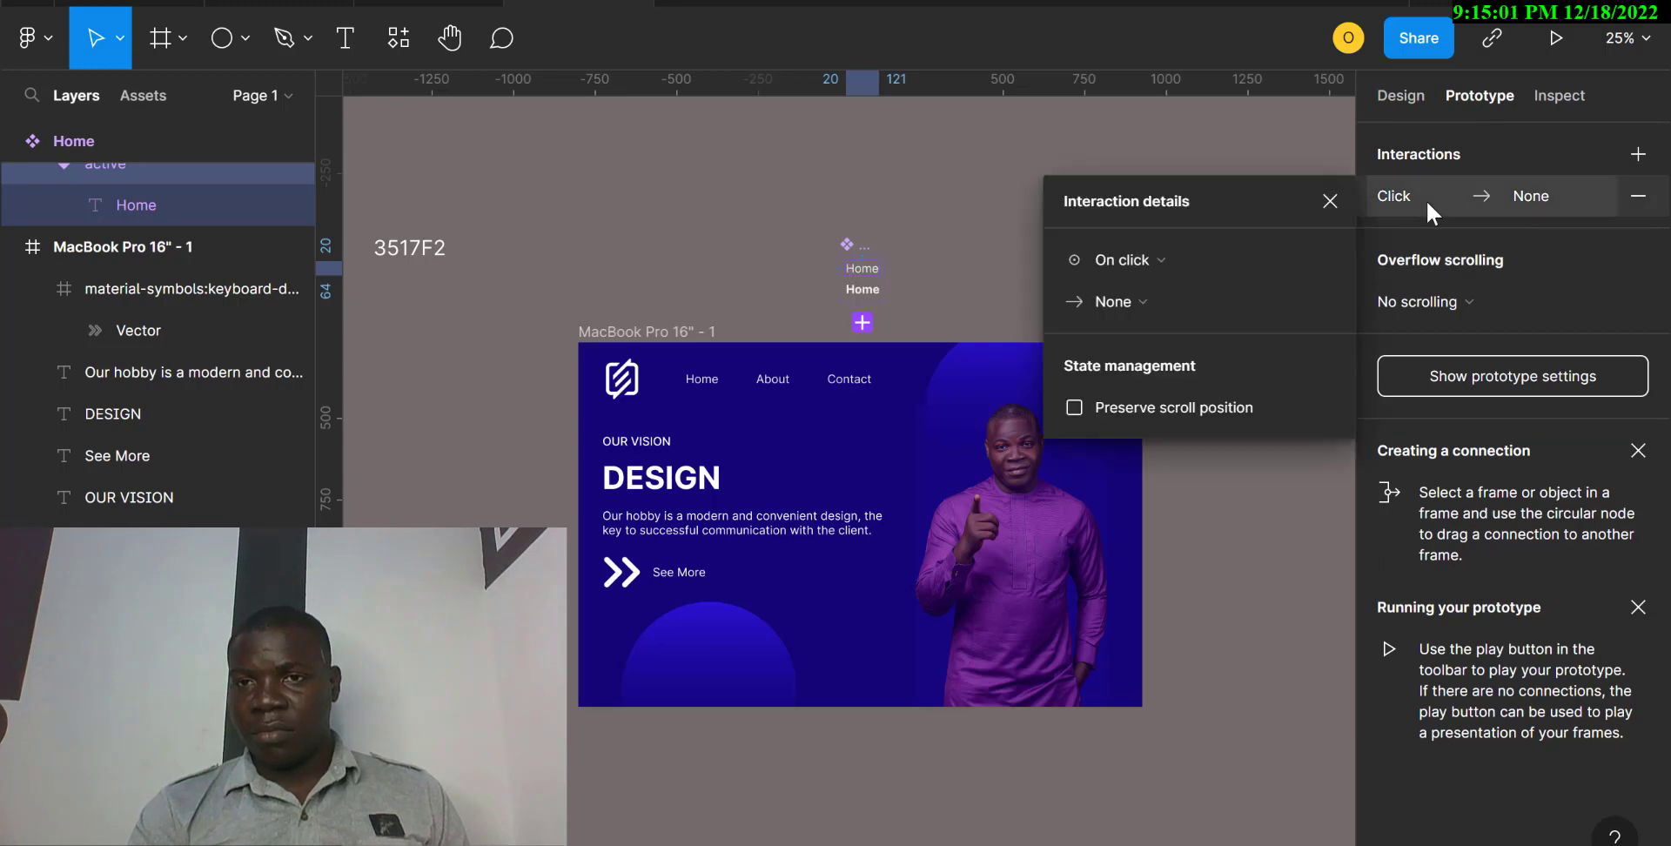
click(1157, 263)
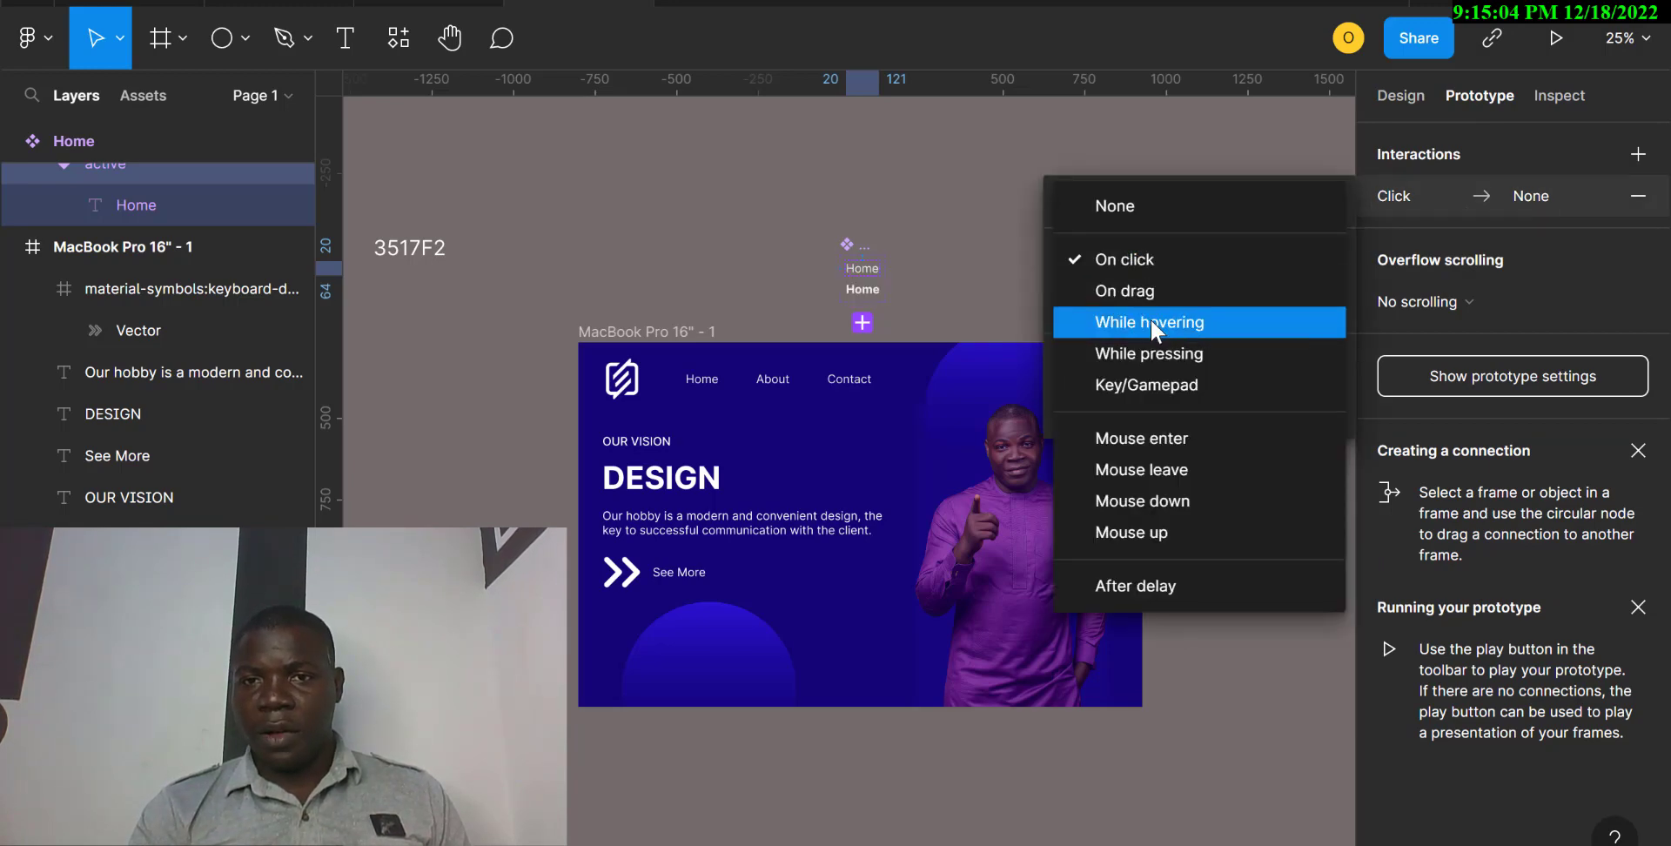
click(1154, 329)
Set the interaction's action to Change to, with the nav property switching to the hover variant.
click(1189, 305)
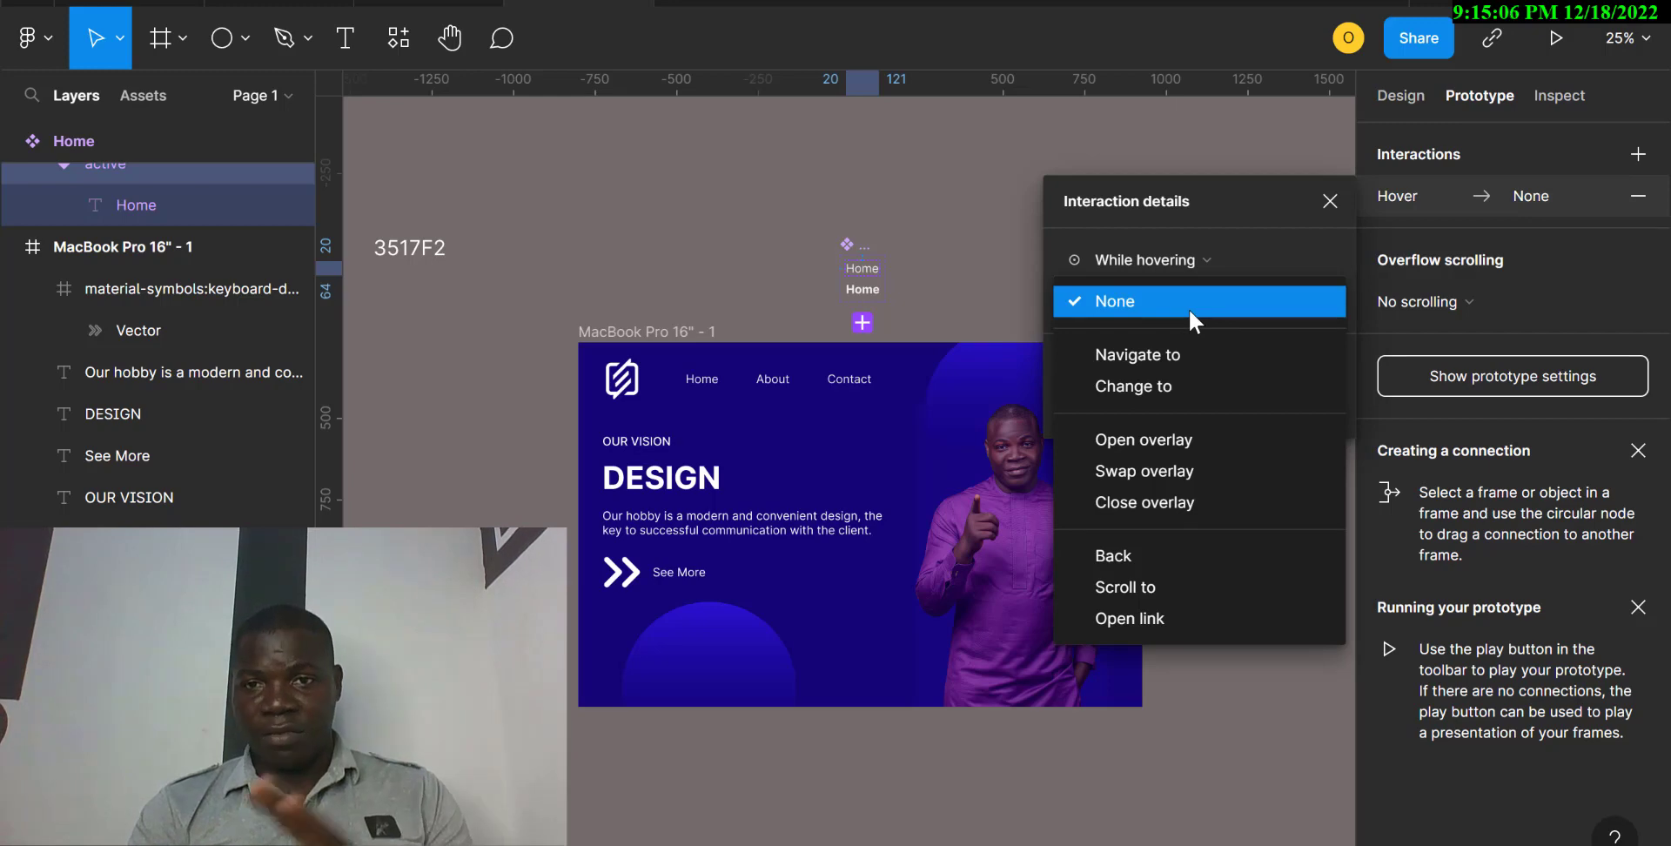
click(1194, 389)
click(1256, 342)
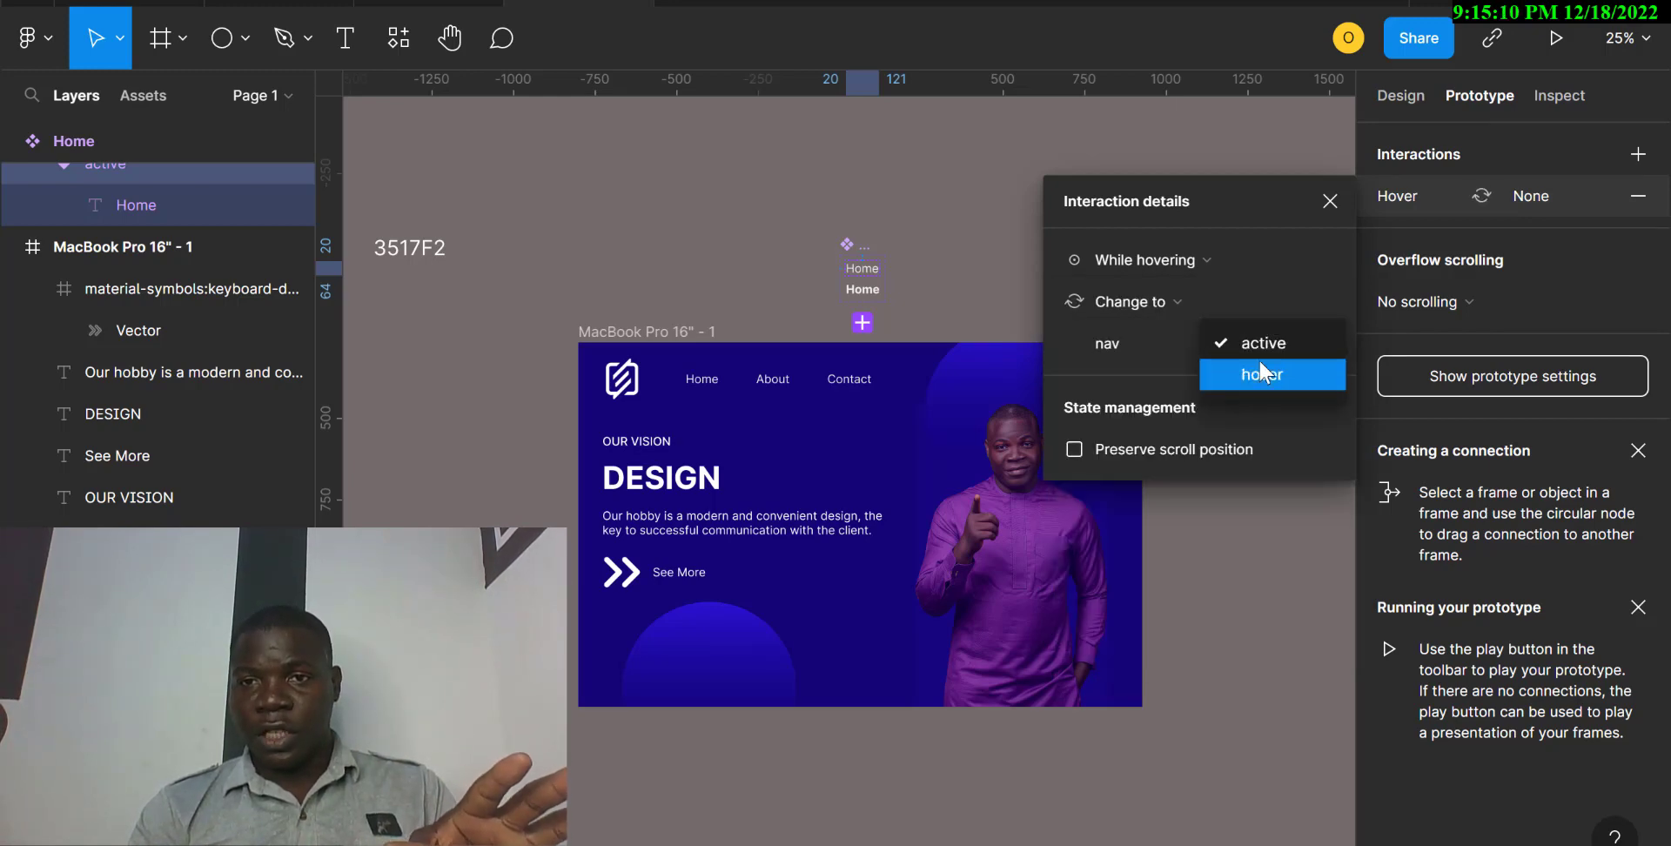
click(1259, 365)
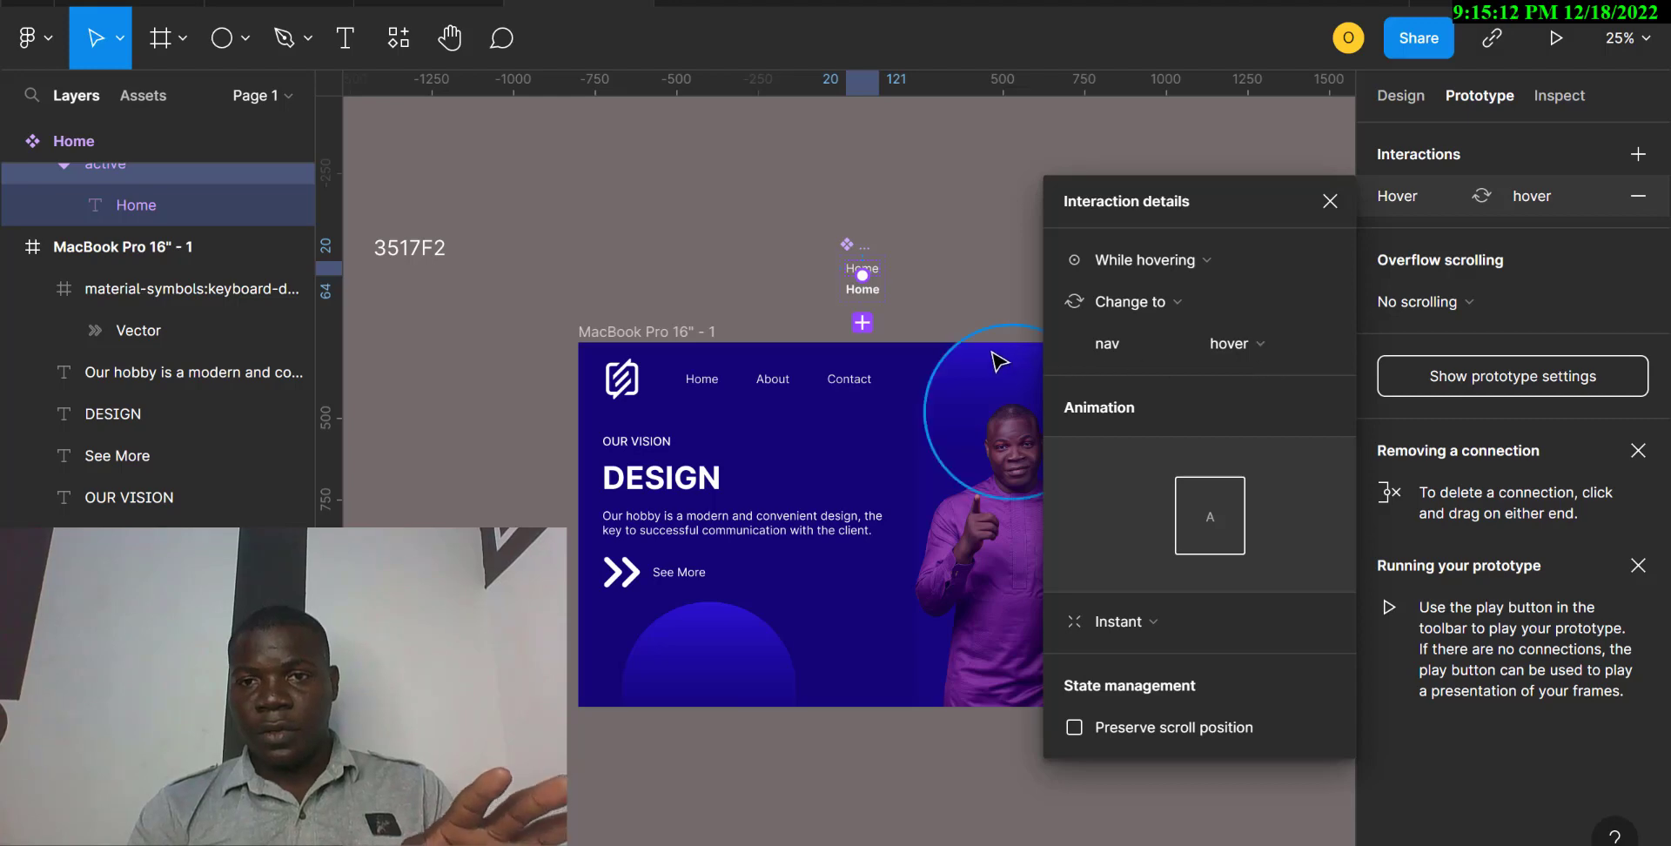
click(967, 288)
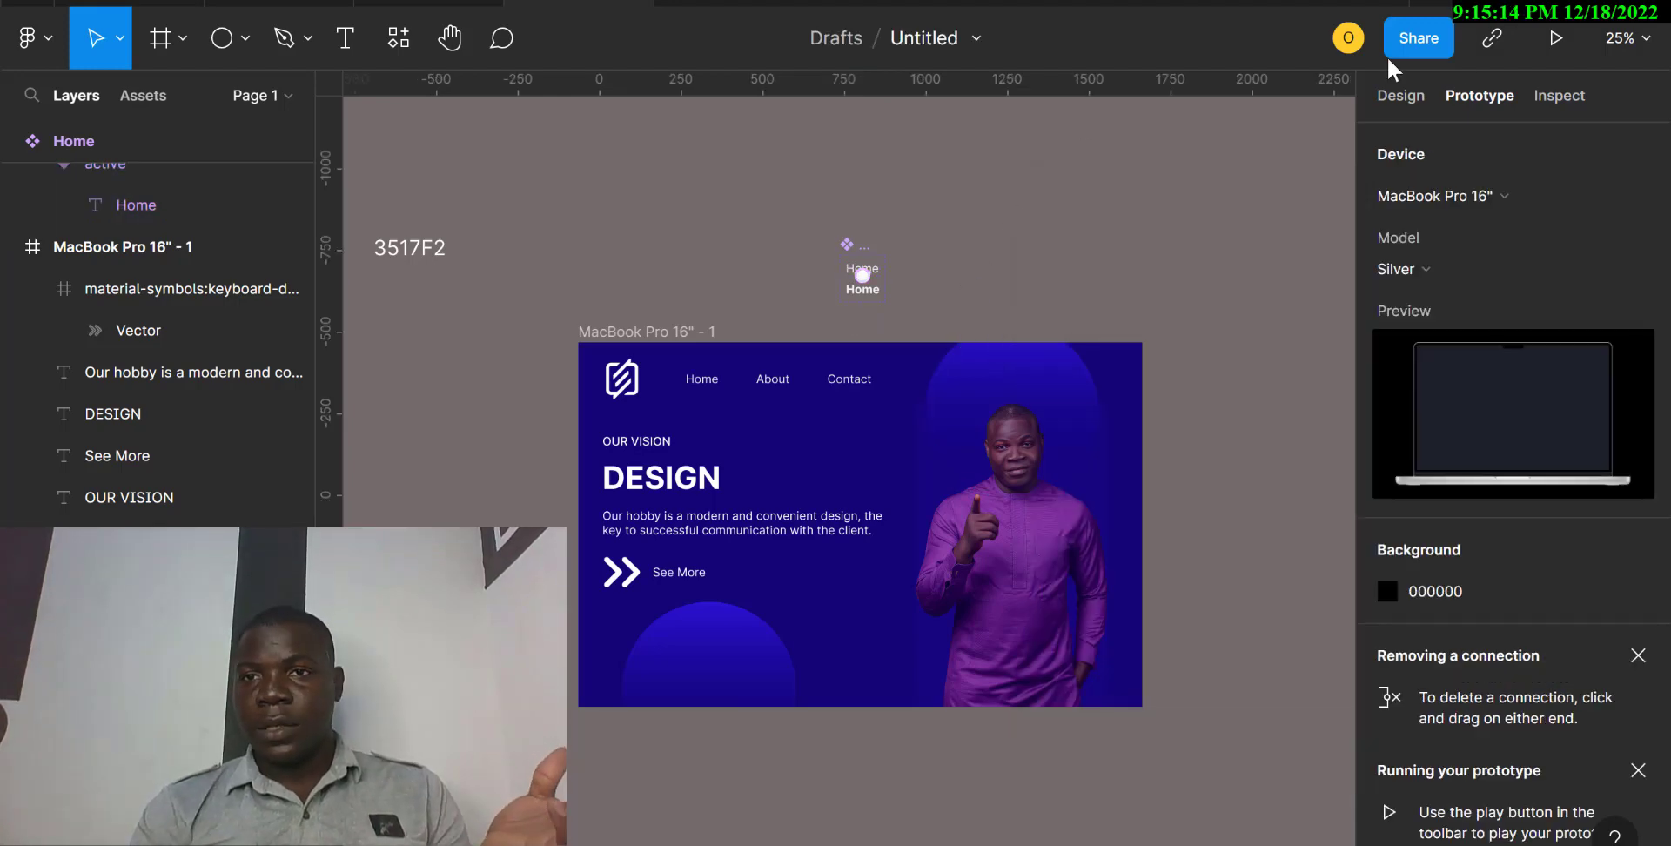
Present the prototype to check the Home link's behaviour, and return to the file's design settings.
click(1557, 39)
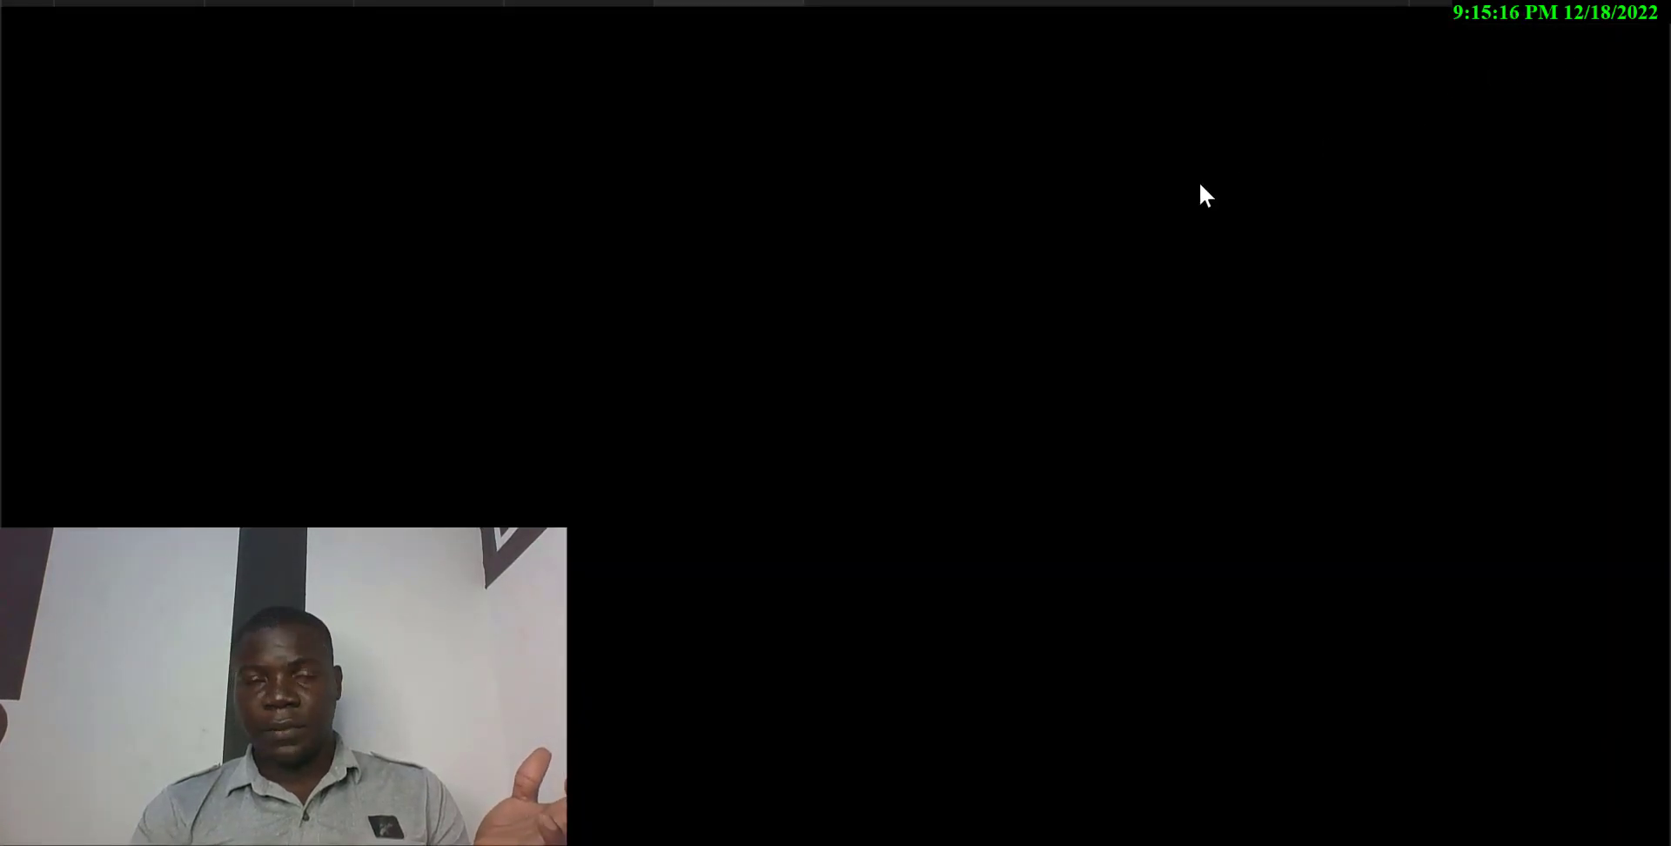
click(568, 3)
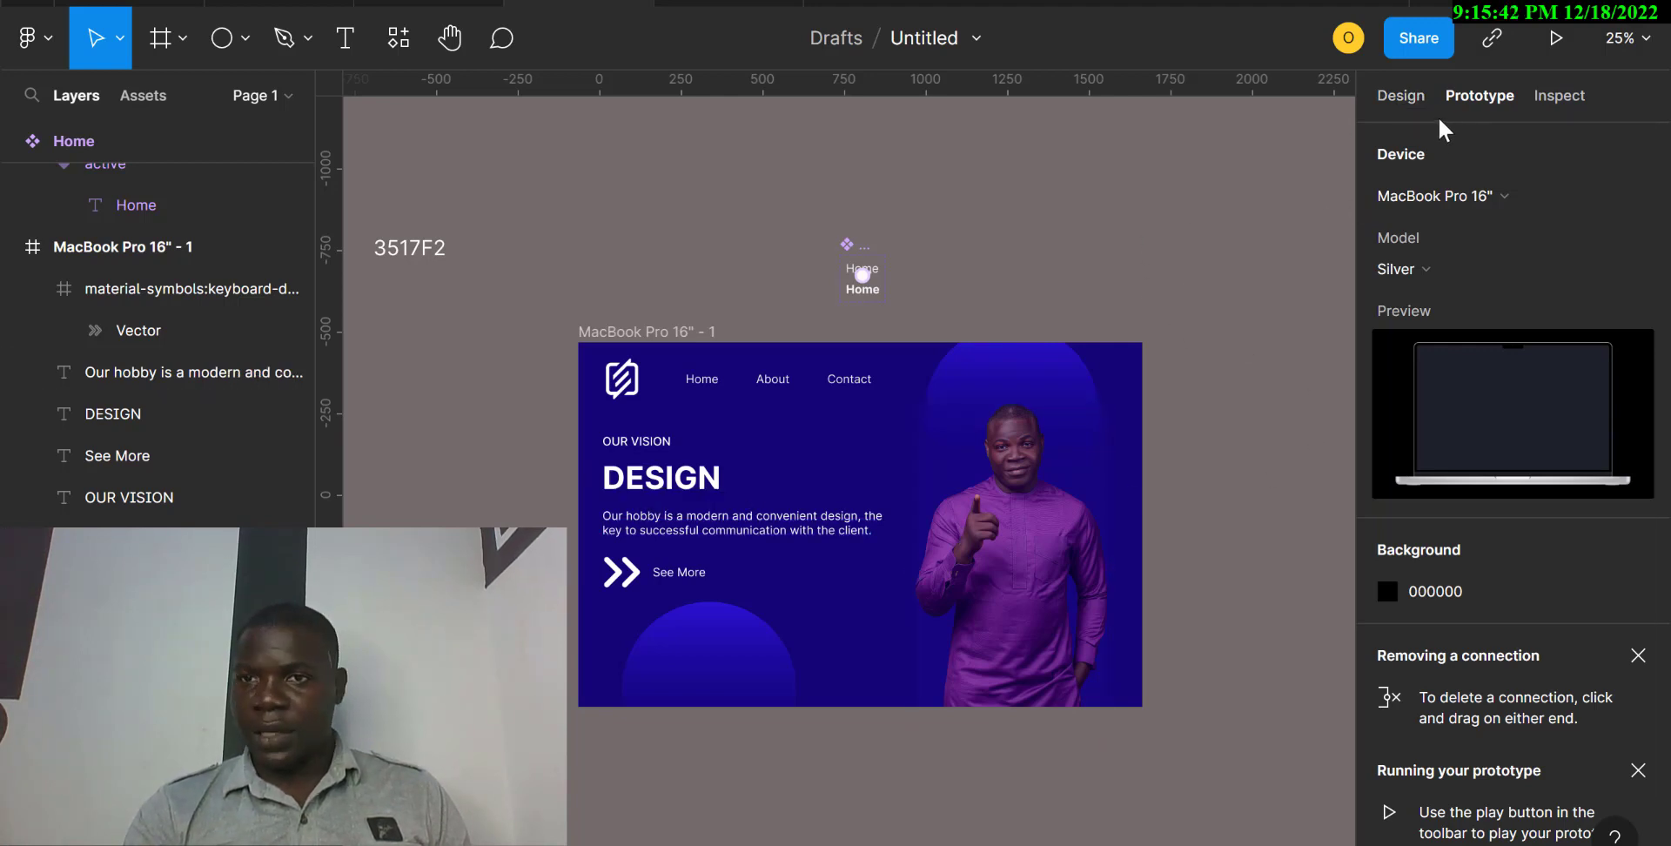
click(1410, 105)
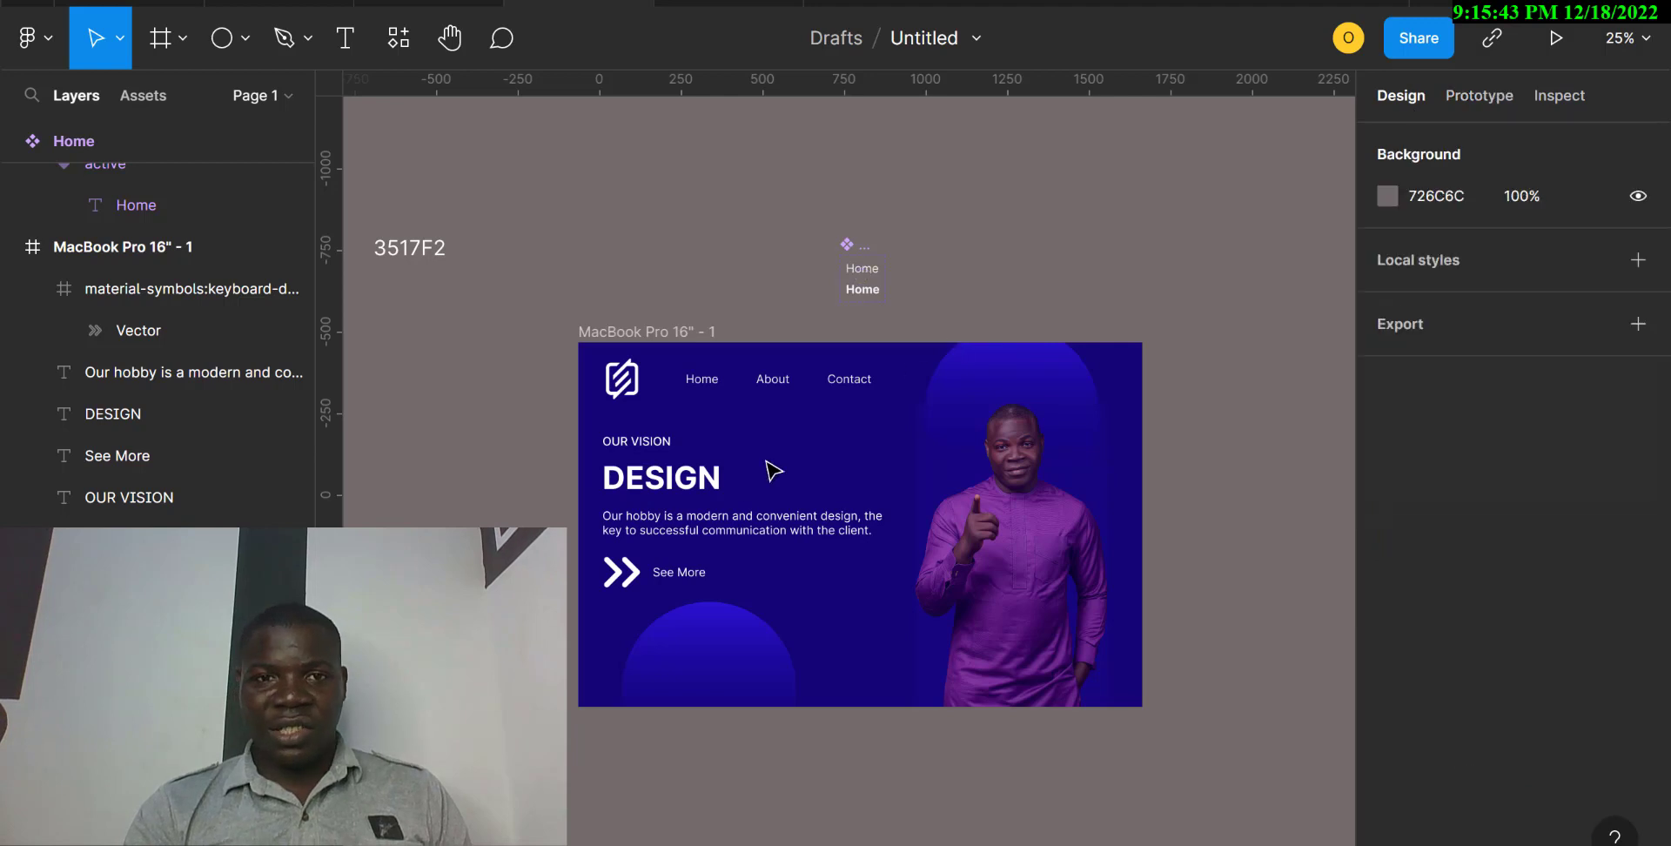
Examine the DESIGN headline's lettering and colour up close with the eyedropper, without picking a colour.
click(673, 495)
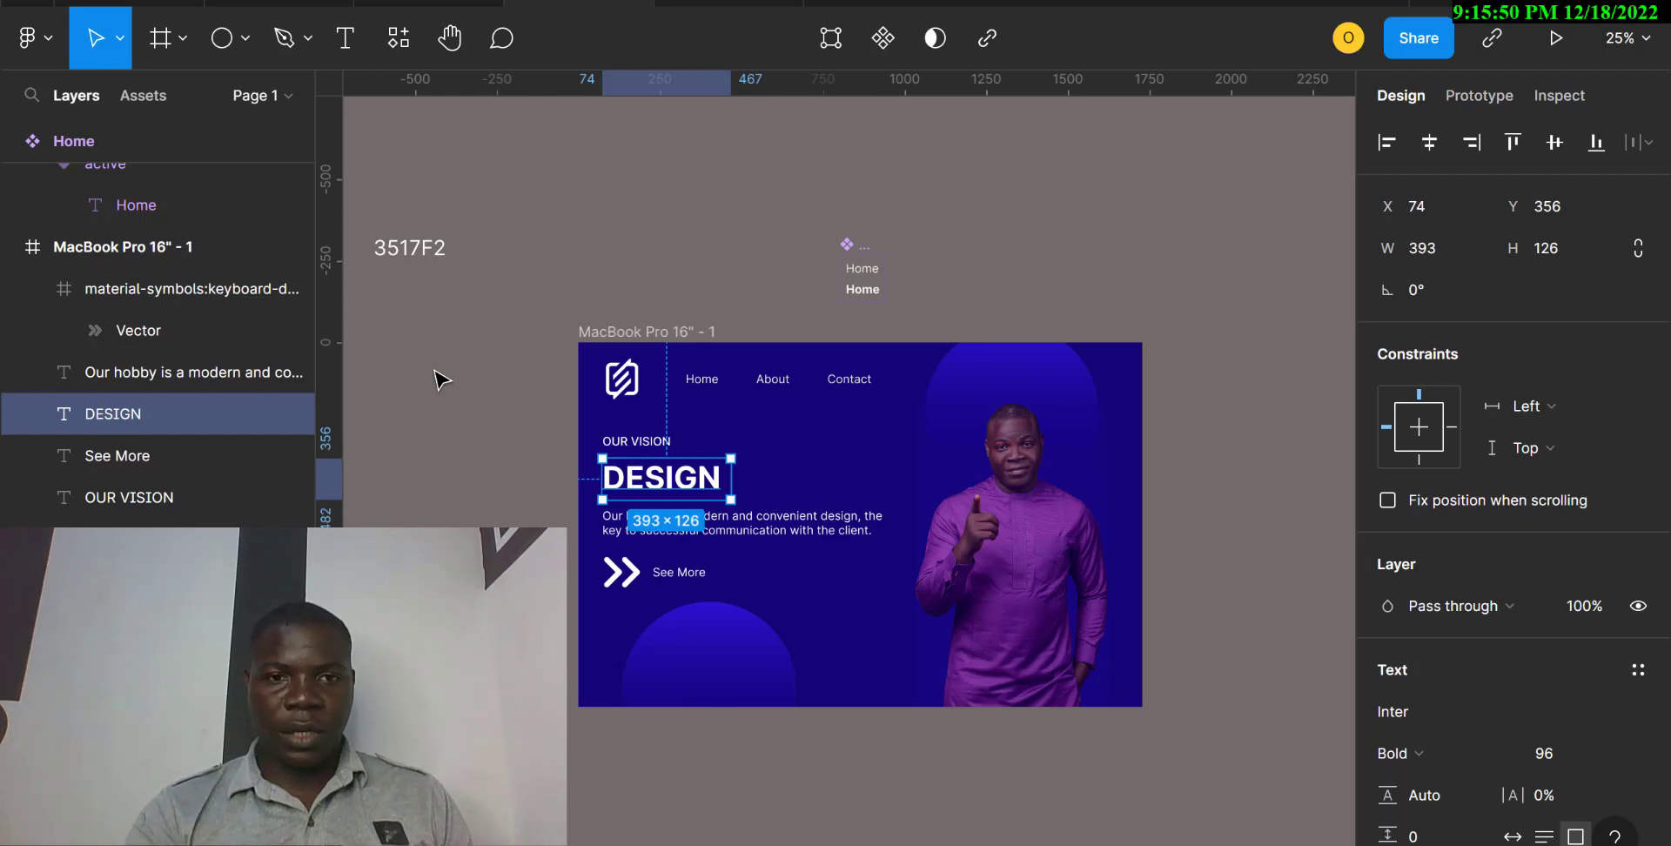
key(i)
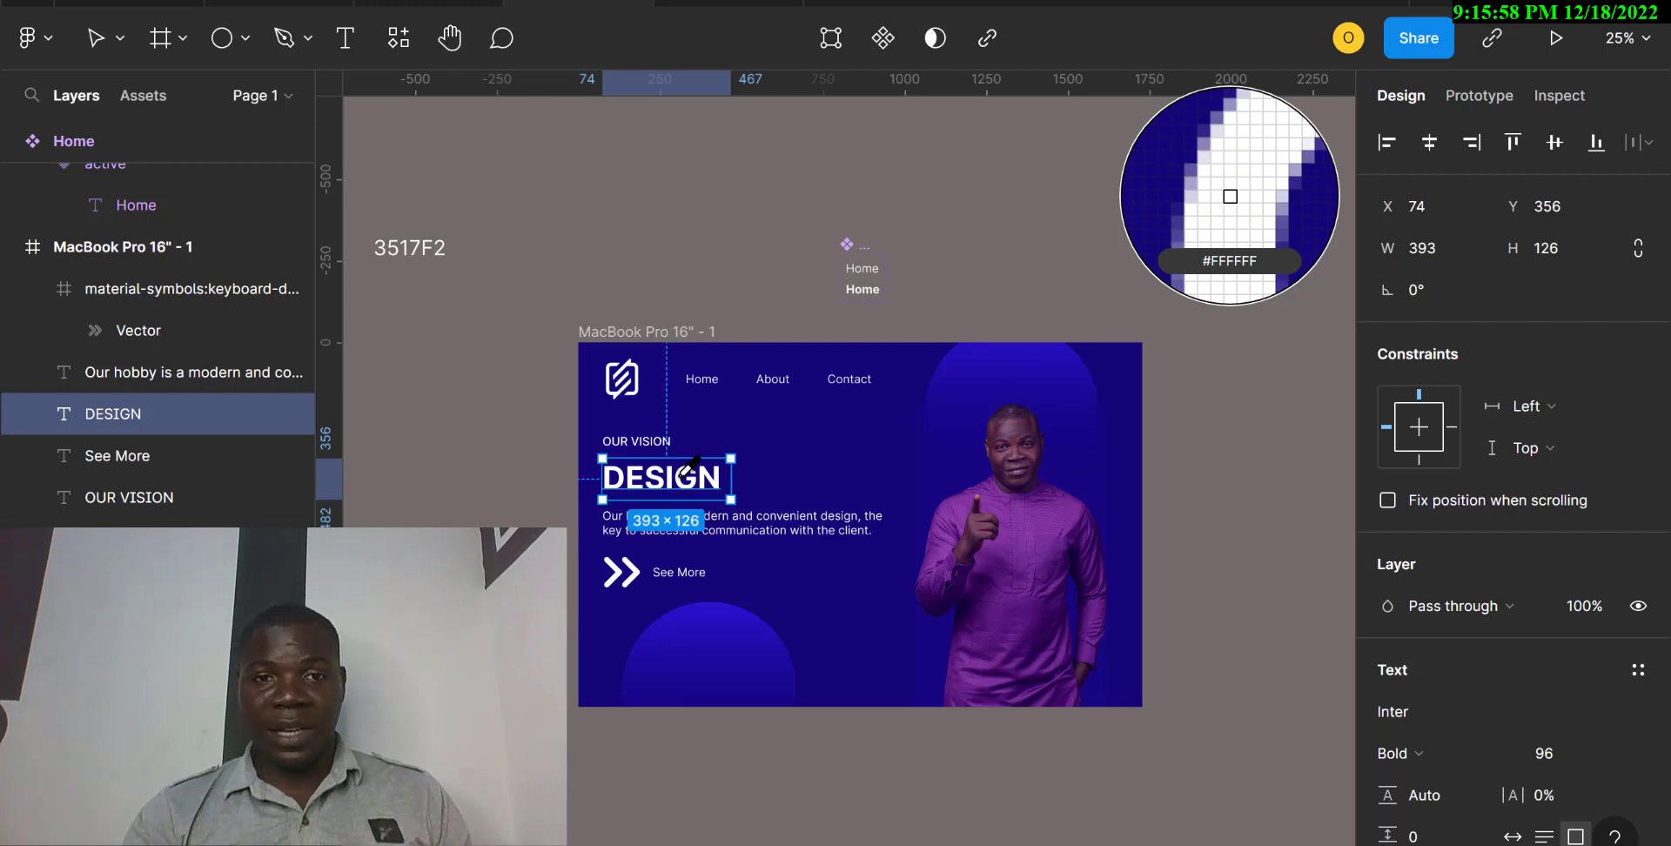
scroll(692, 467, up, 5)
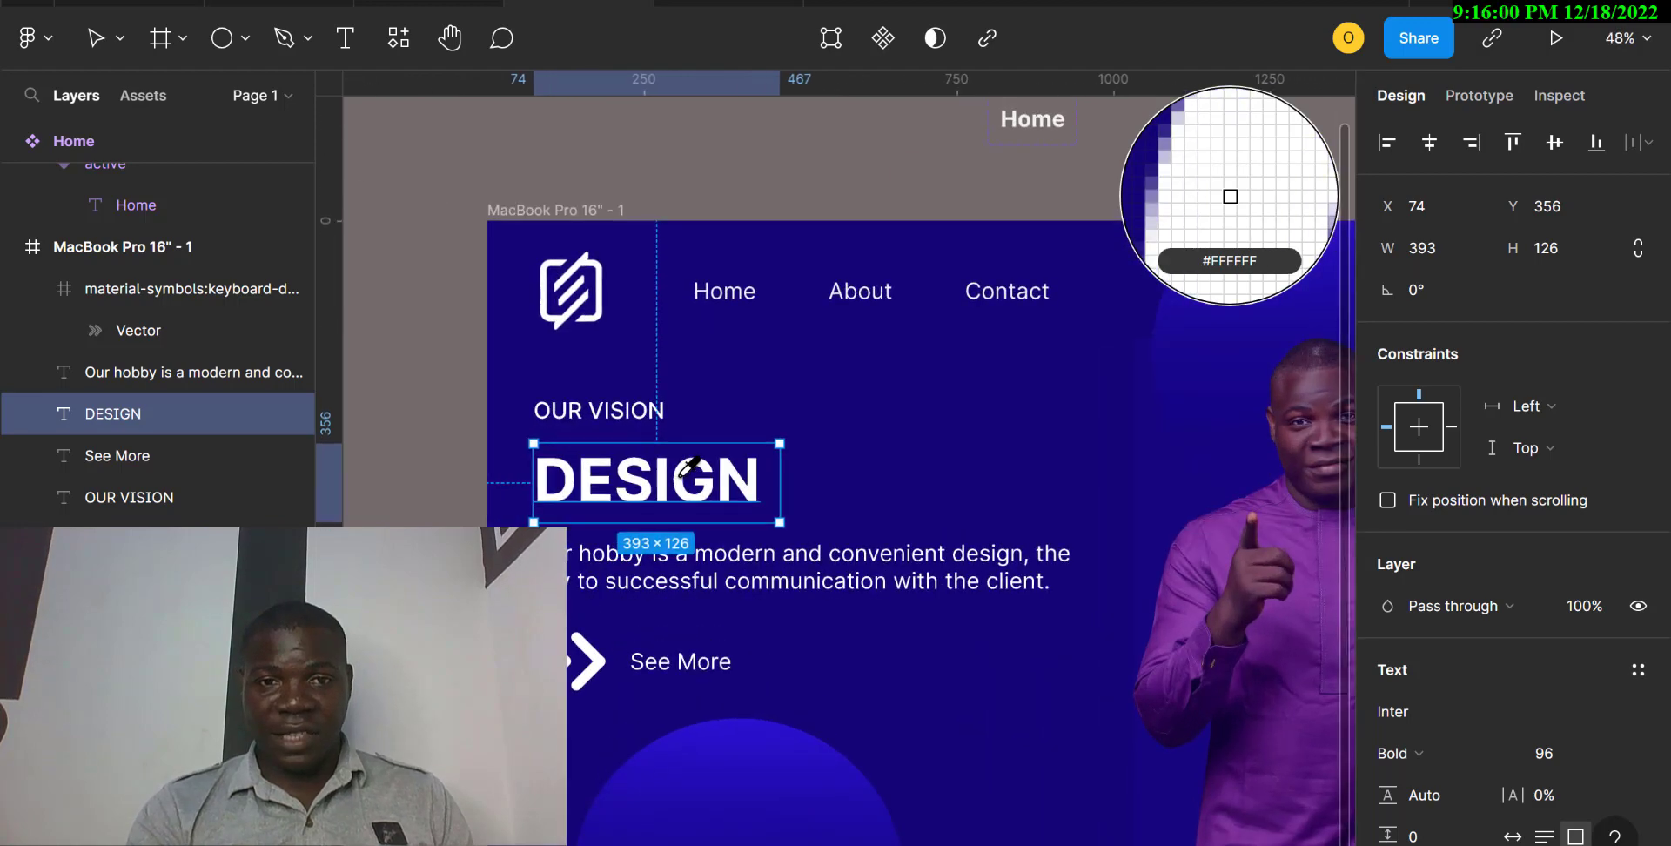
scroll(692, 467, up, 5)
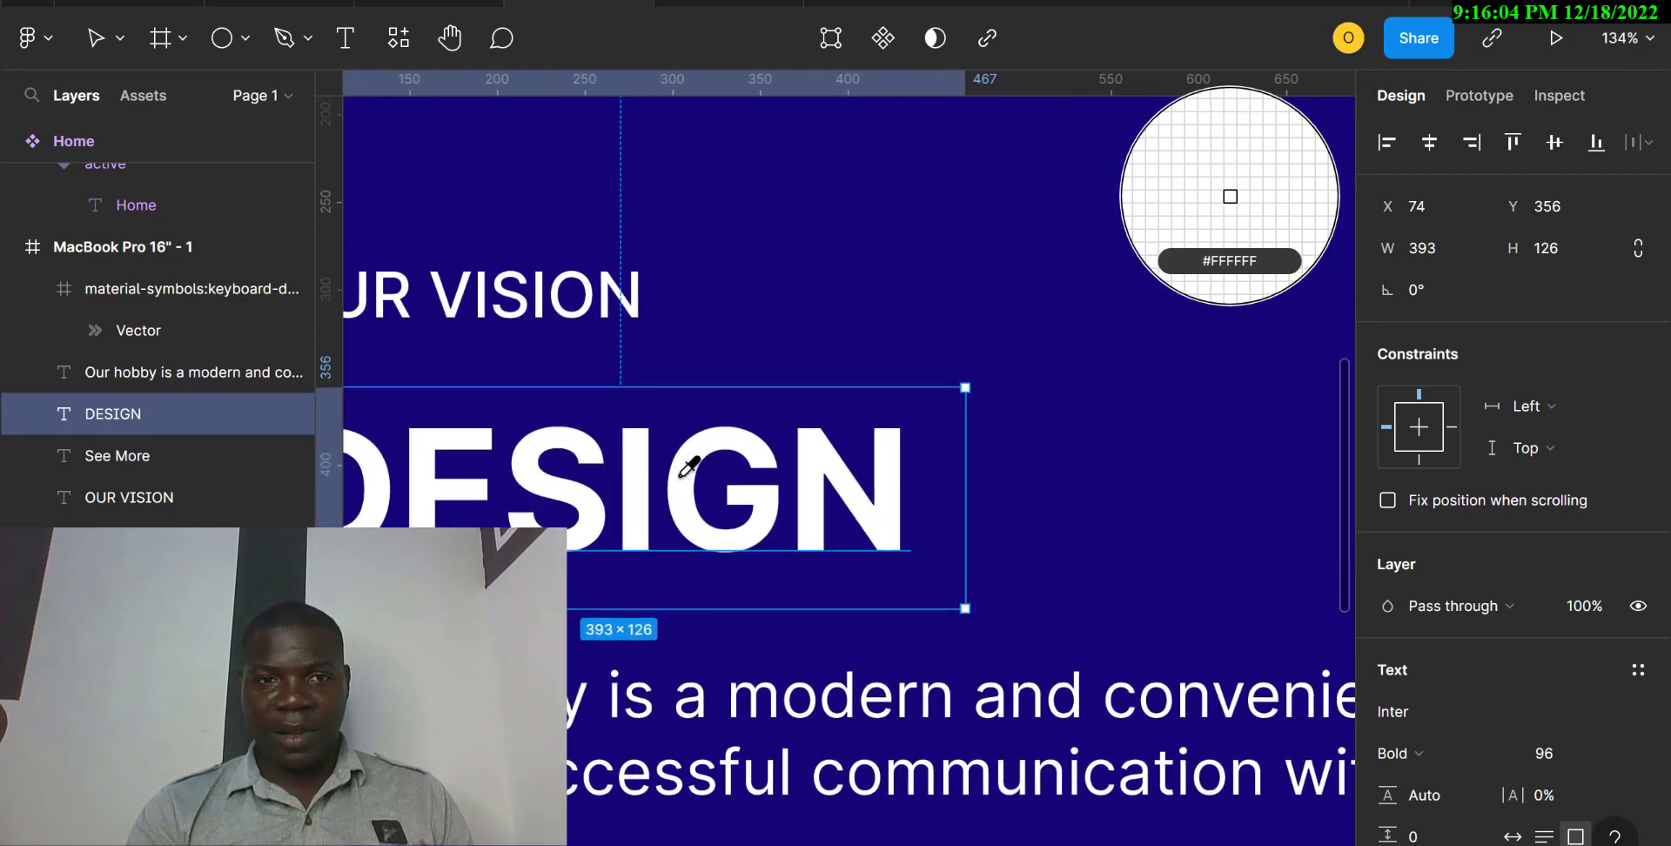
scroll(725, 491, down, 5)
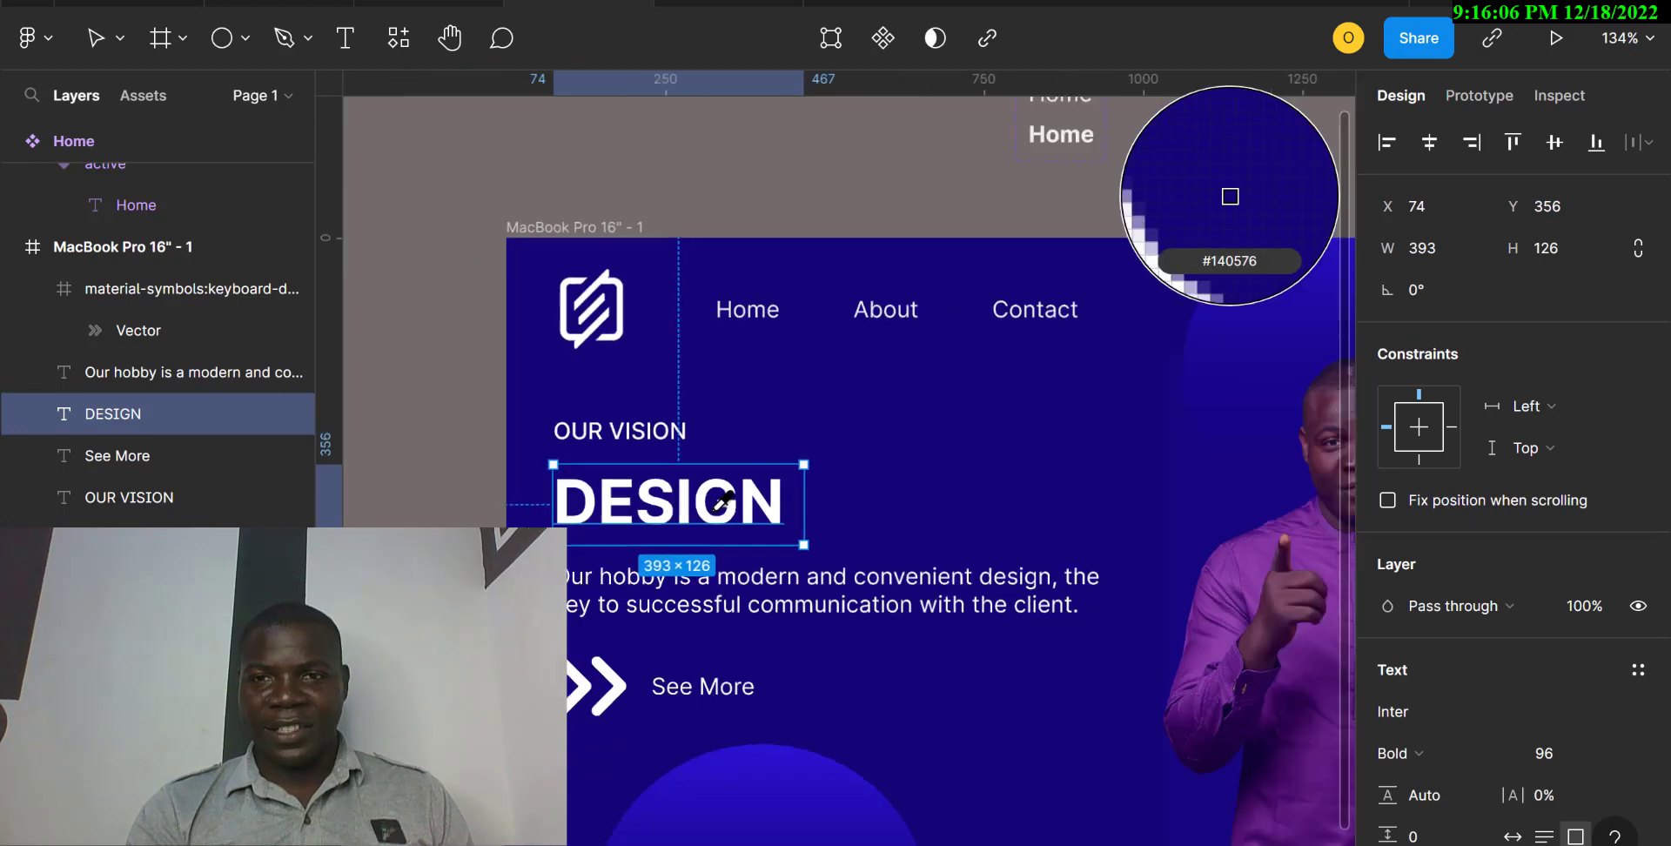
scroll(722, 500, up, 5)
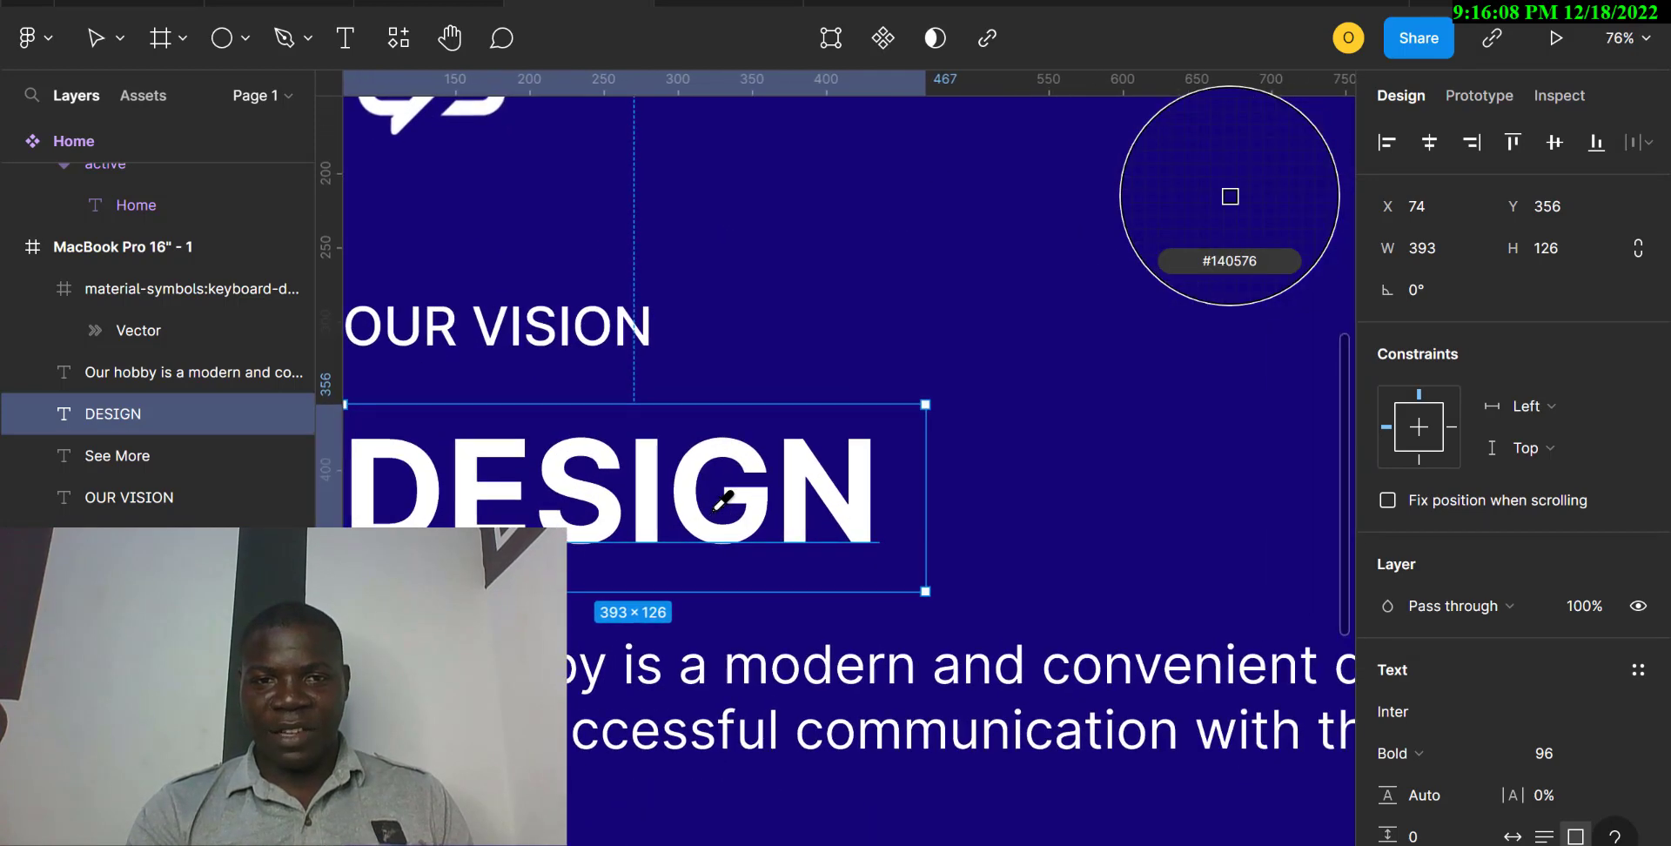
scroll(719, 502, up, 6)
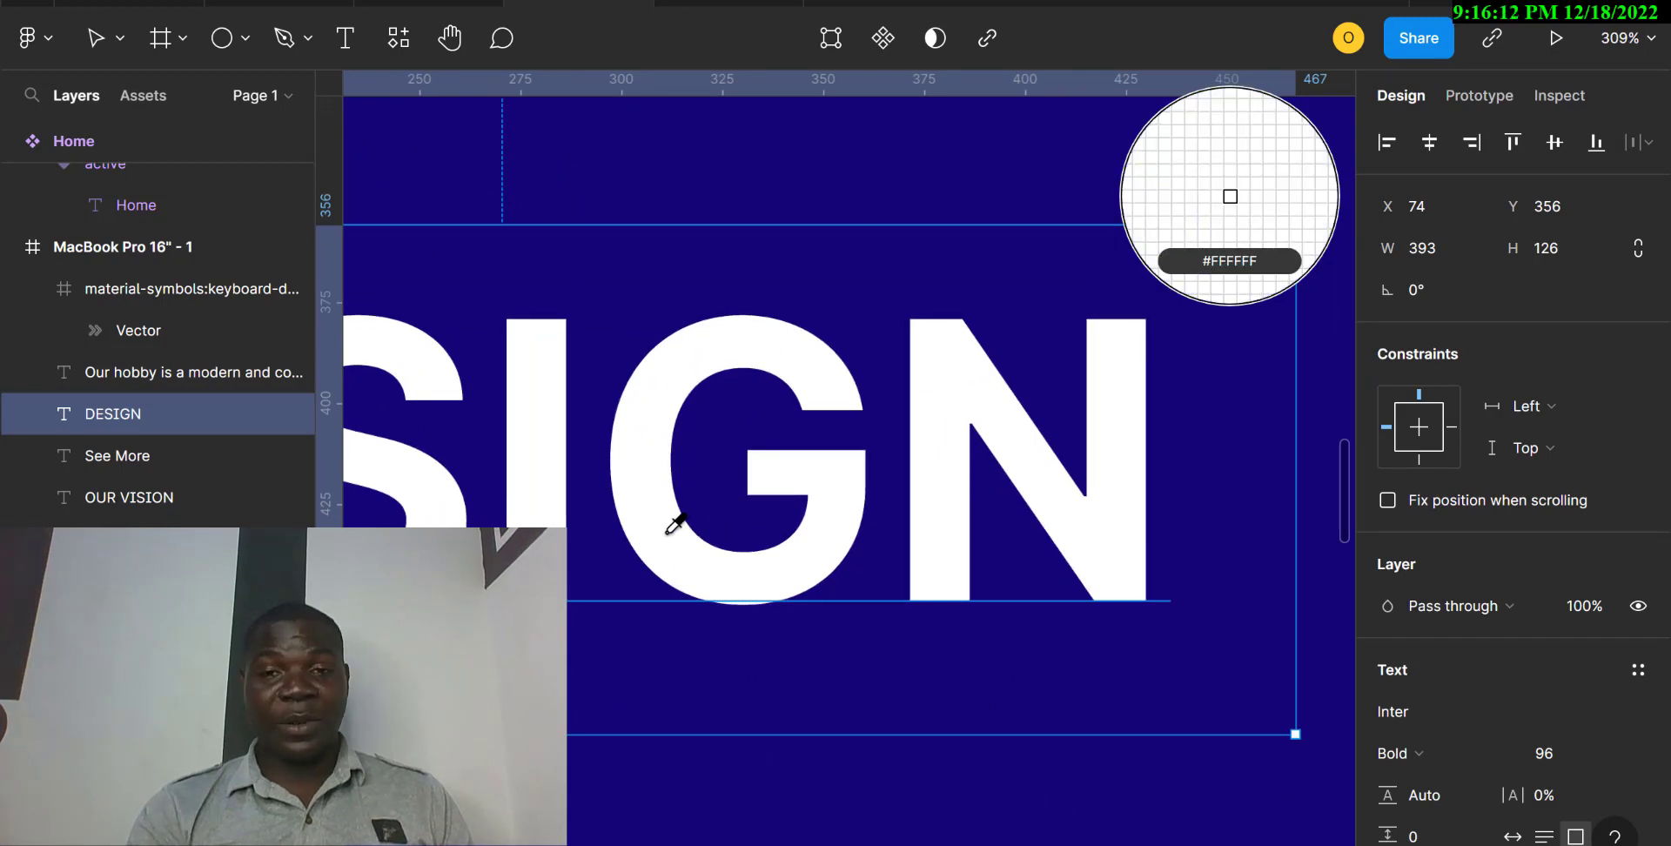
scroll(675, 523, down, 5)
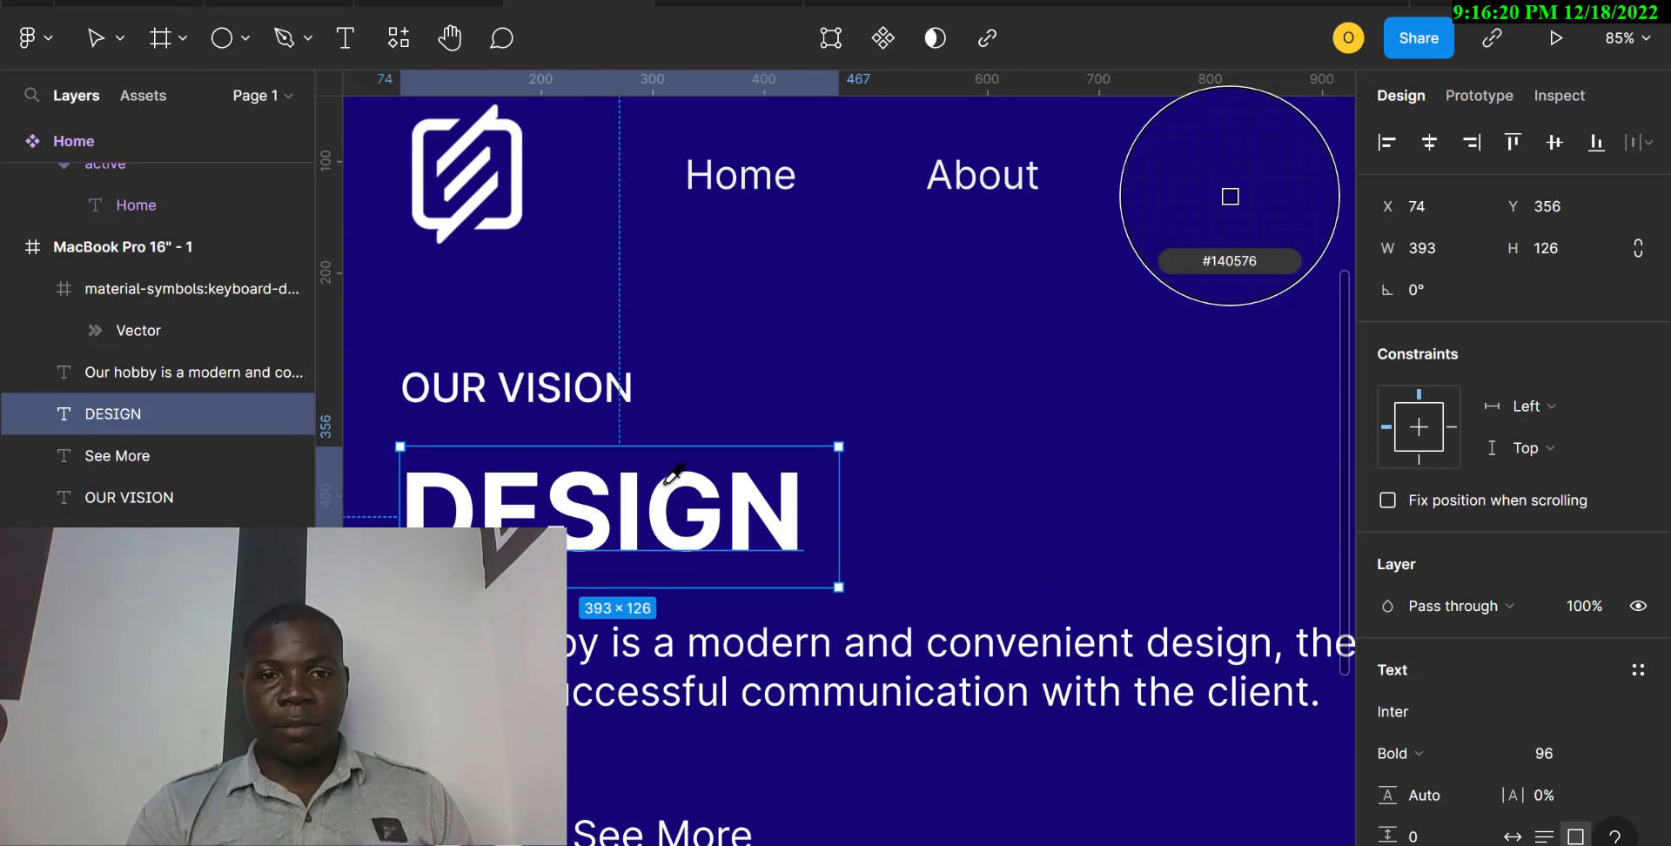
key(minus)
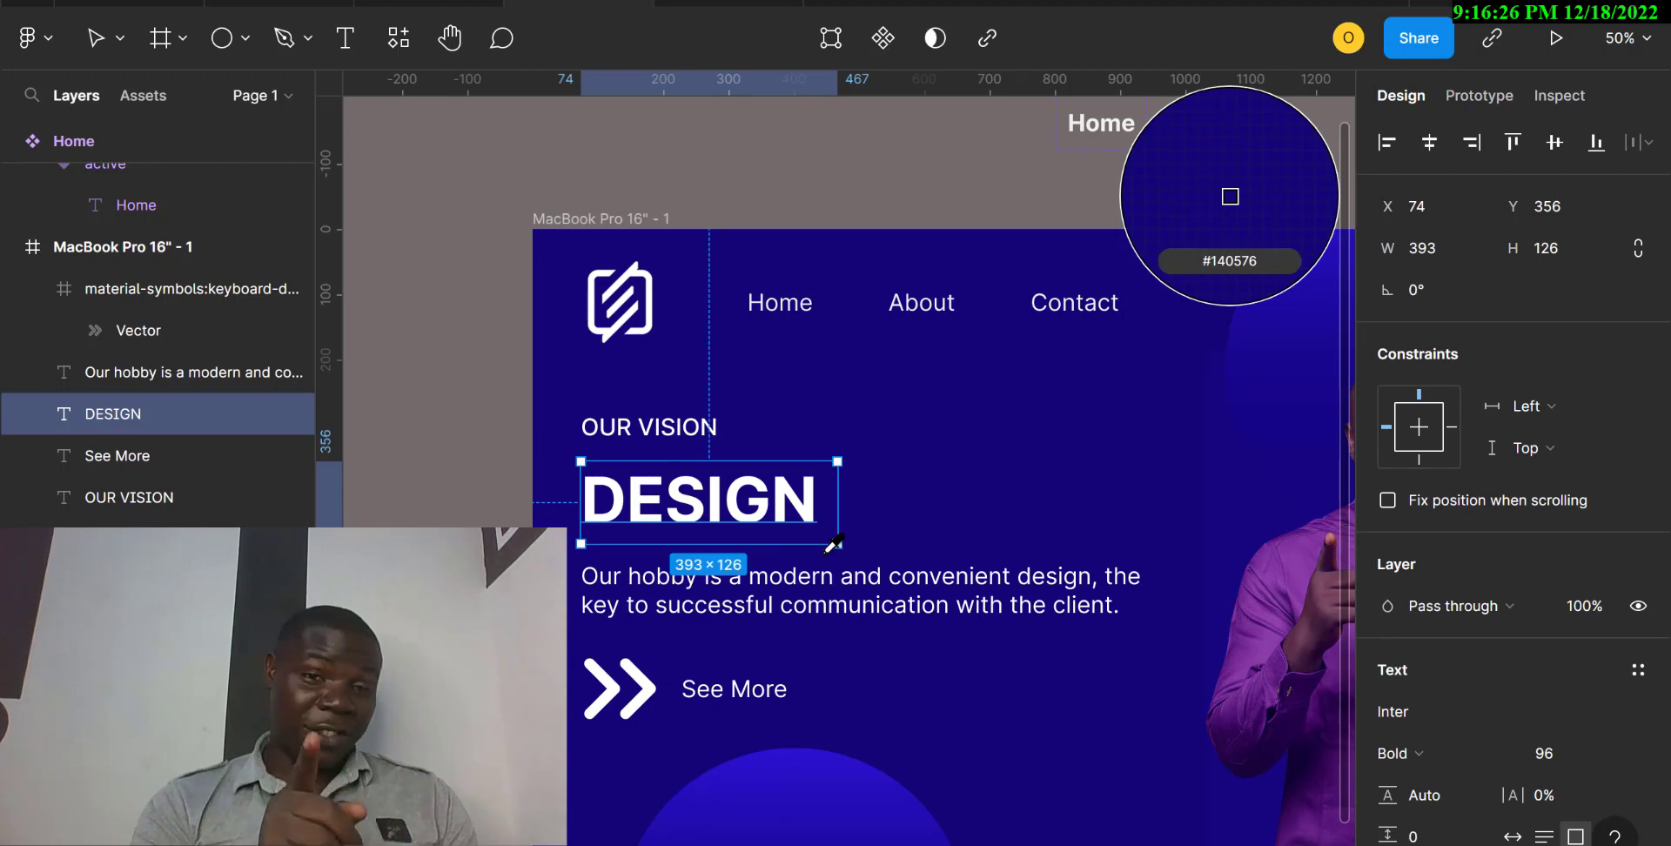
key(minus)
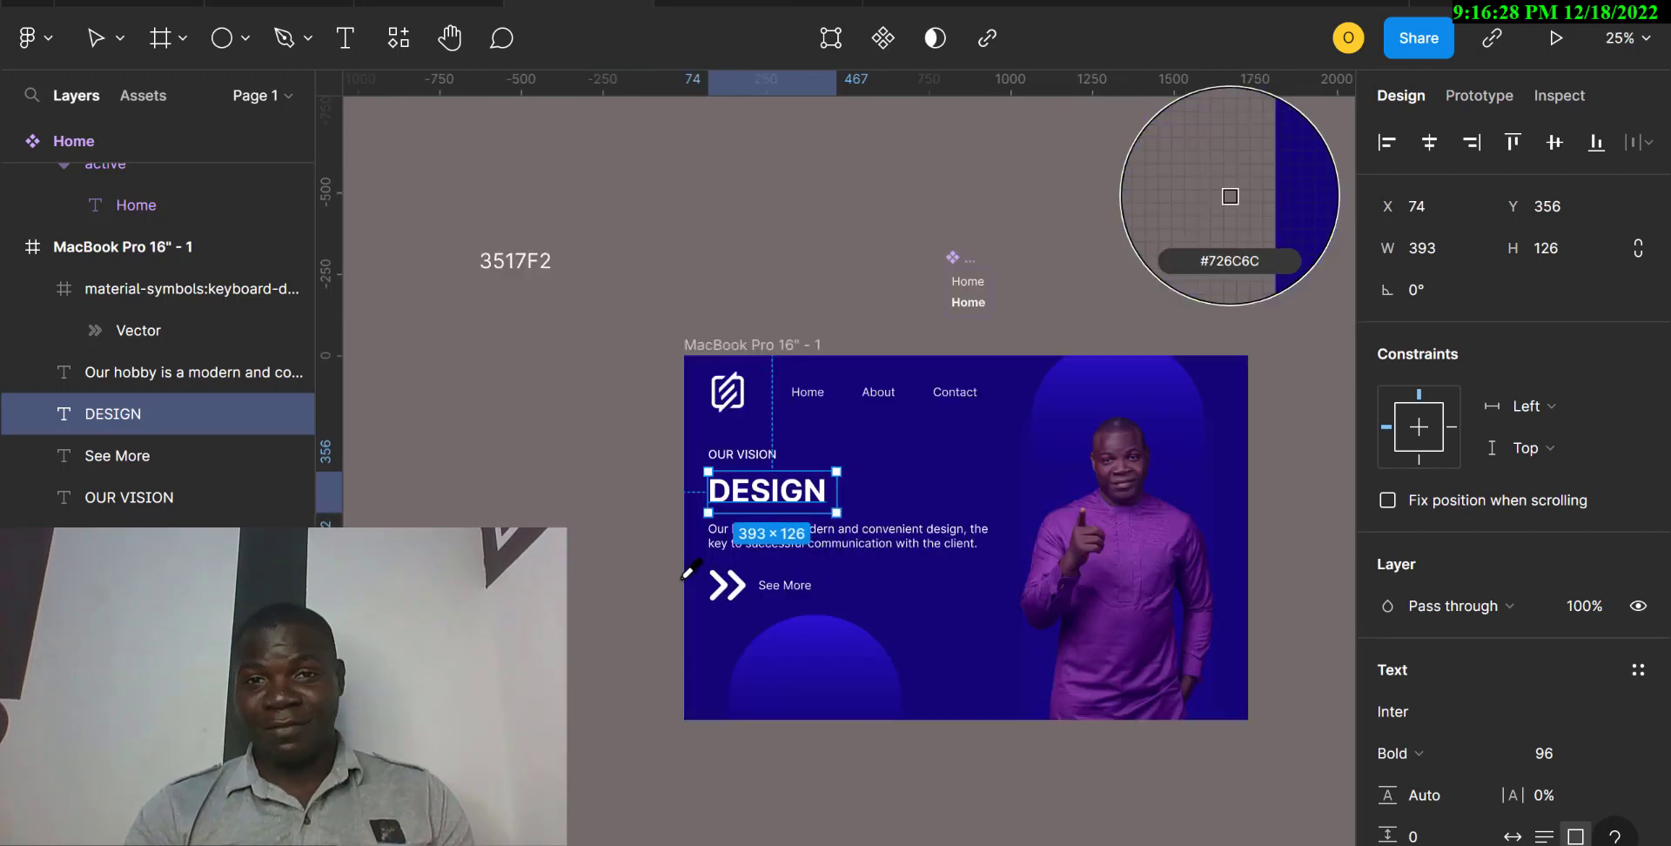
key(Escape)
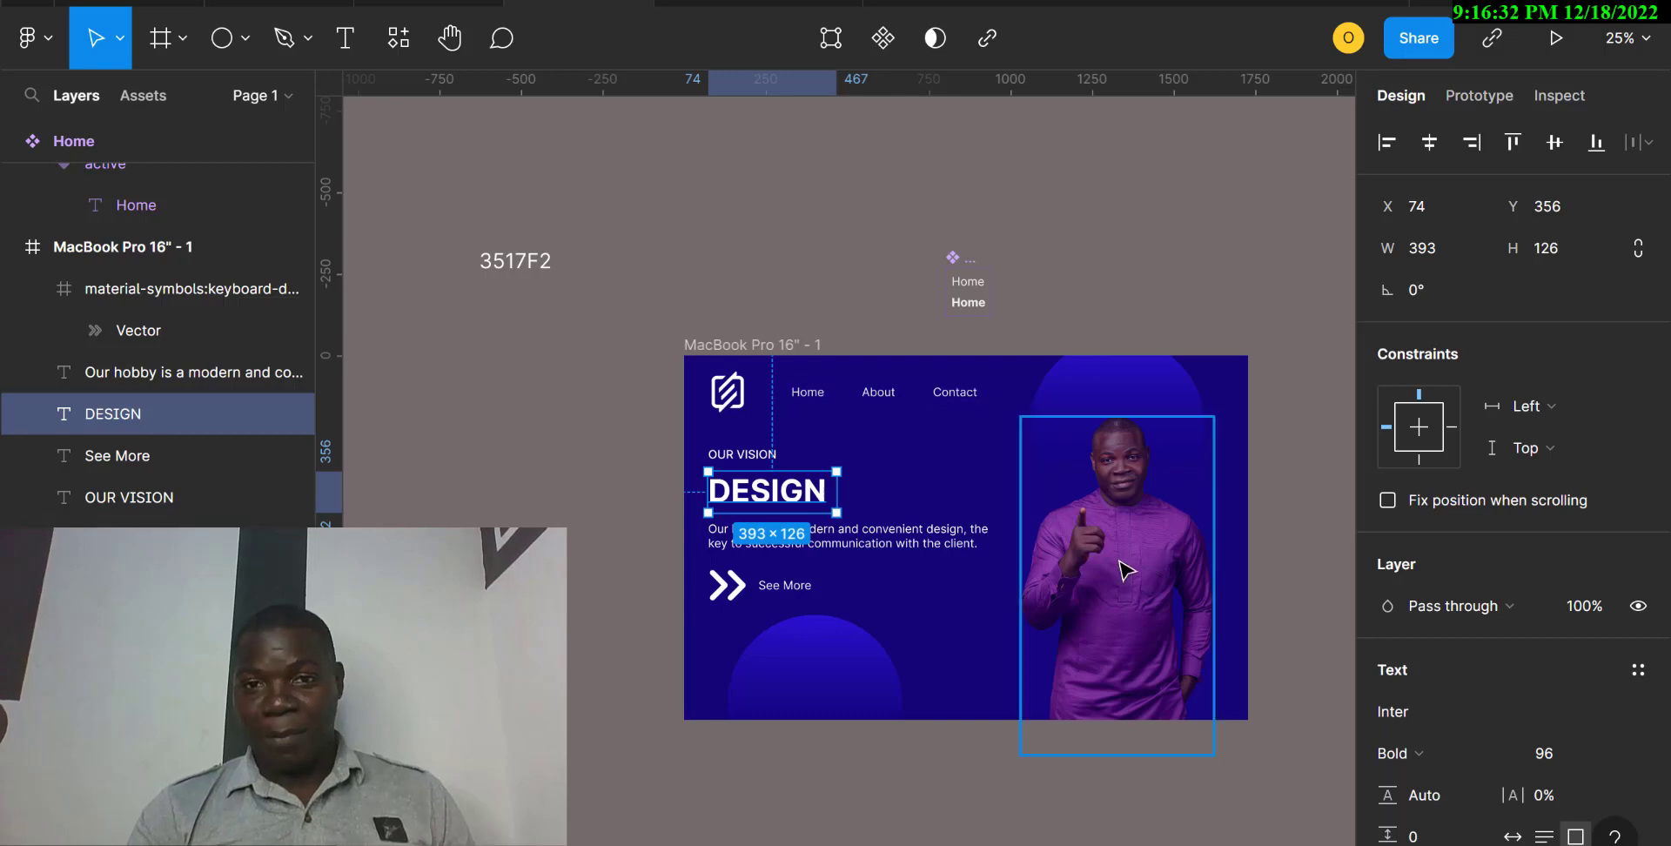
Inspect both colour stops of the small bottom circle's linear gradient fill.
click(838, 668)
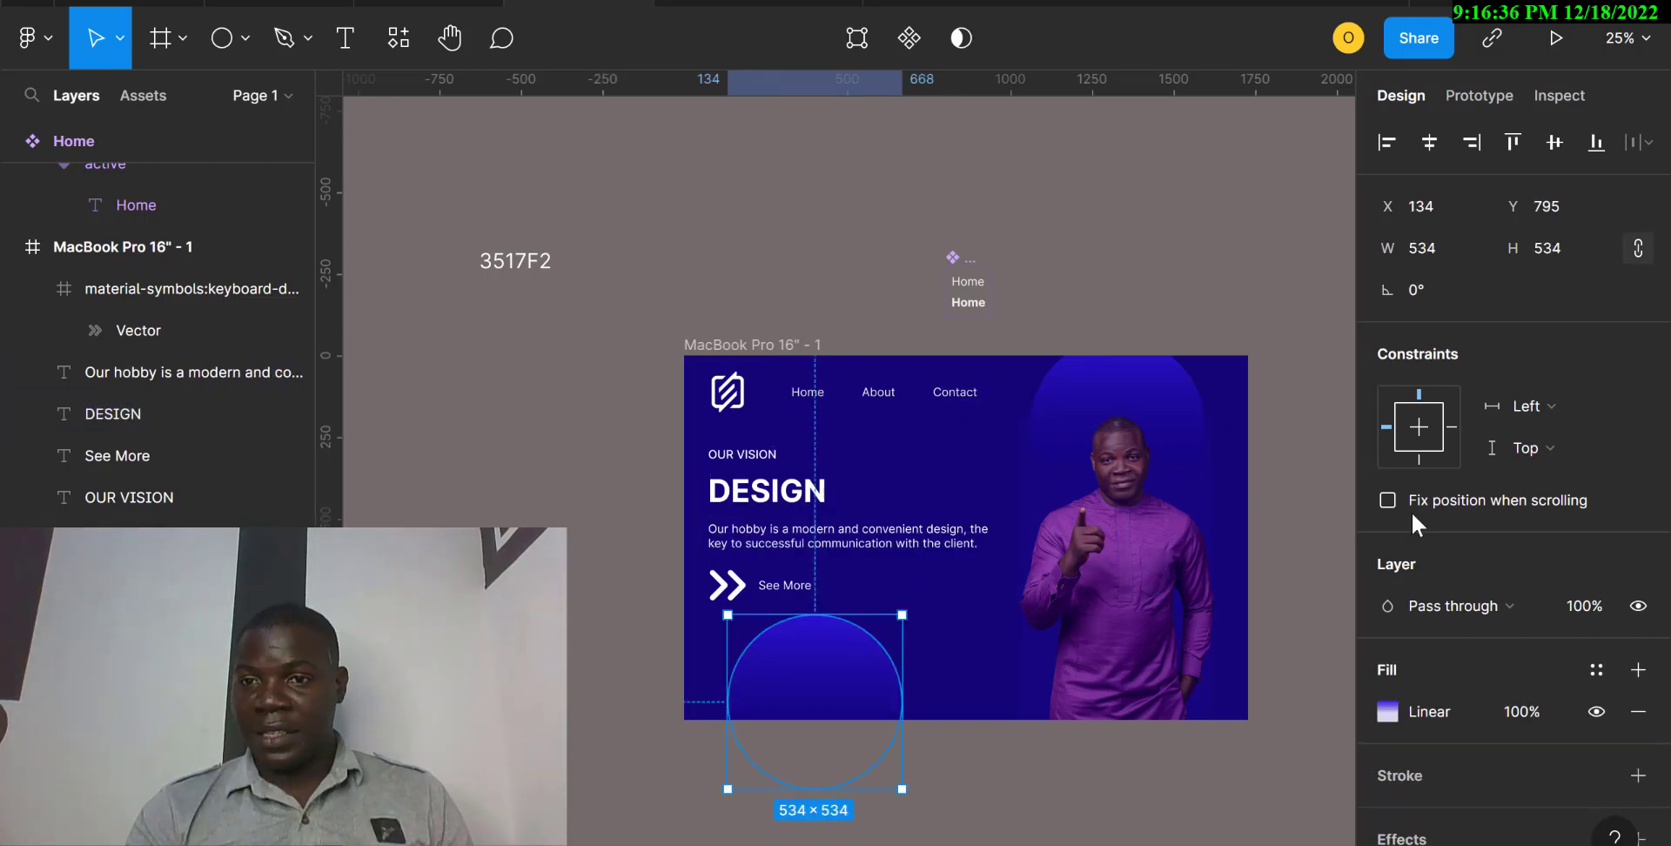
click(1388, 711)
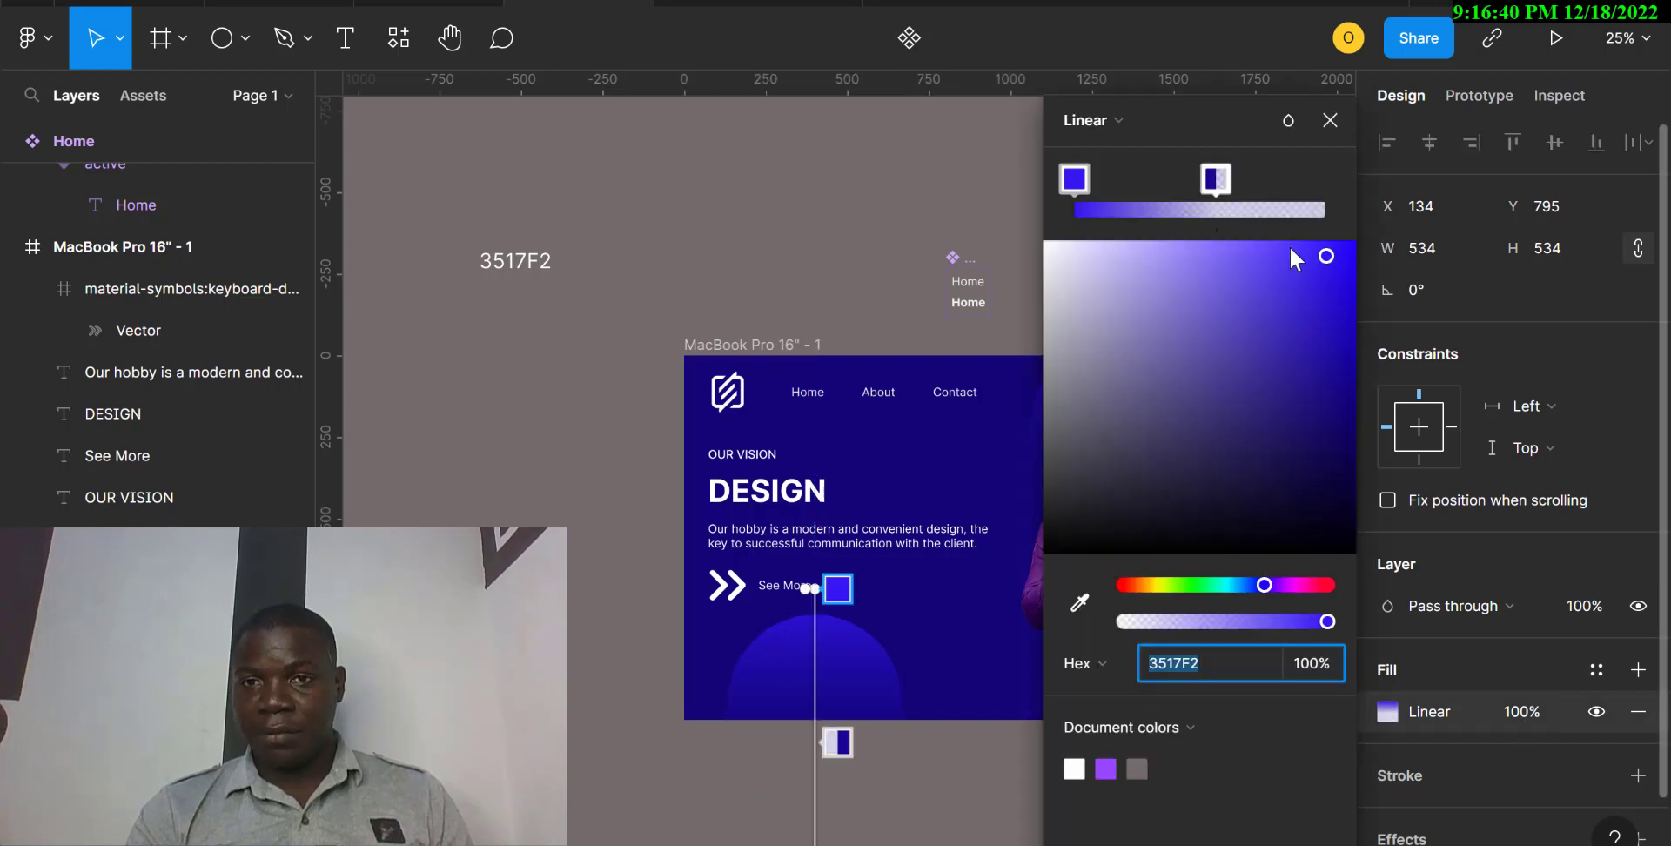
click(1071, 178)
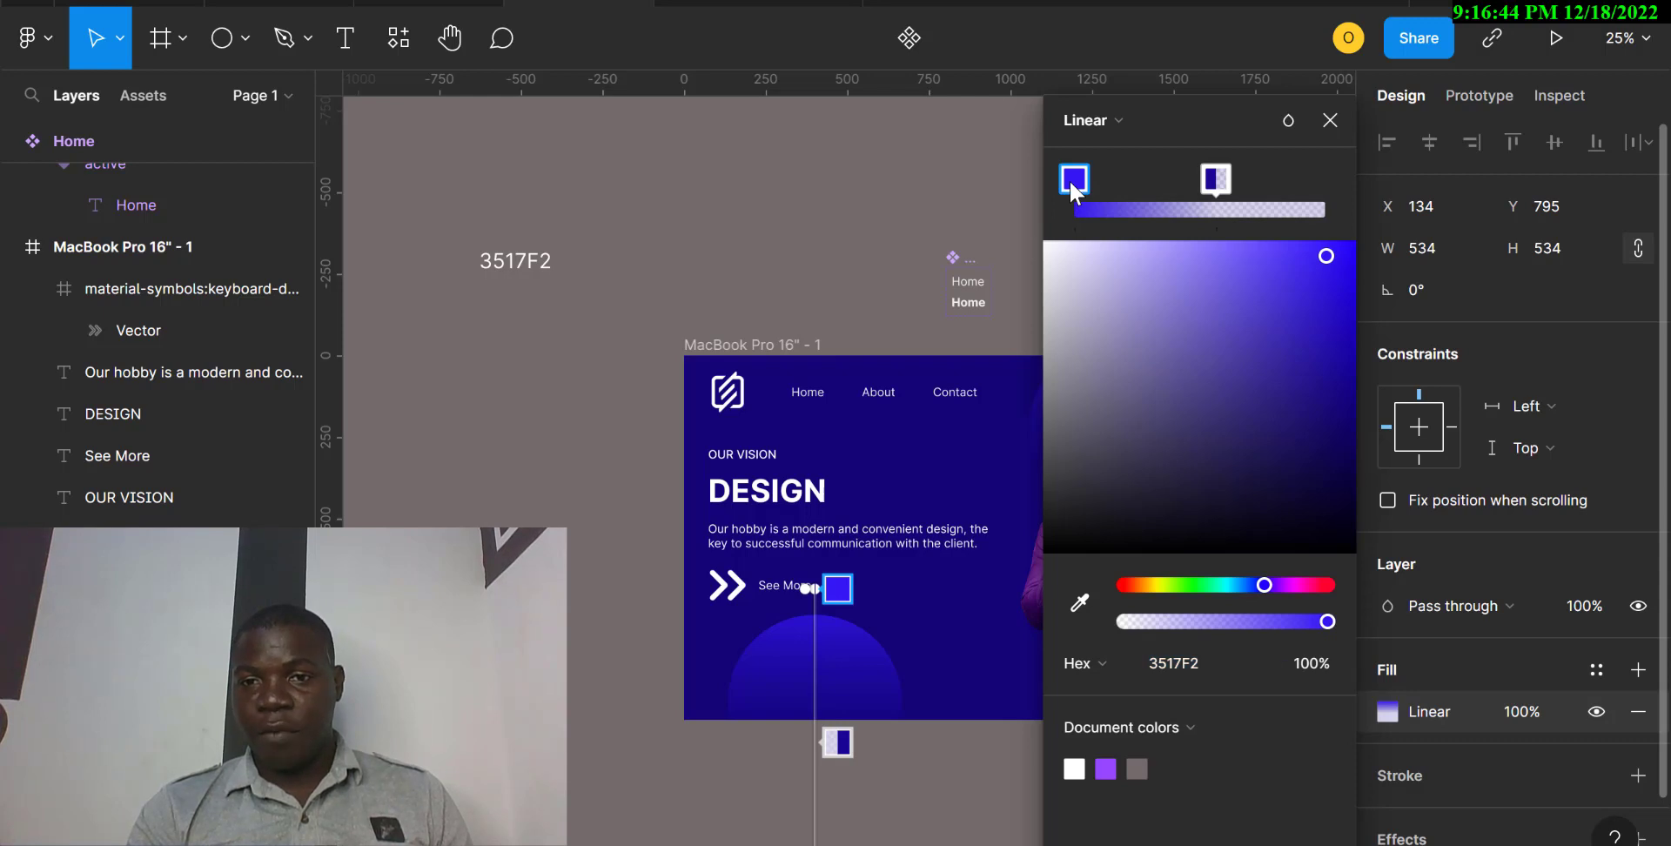
click(1213, 180)
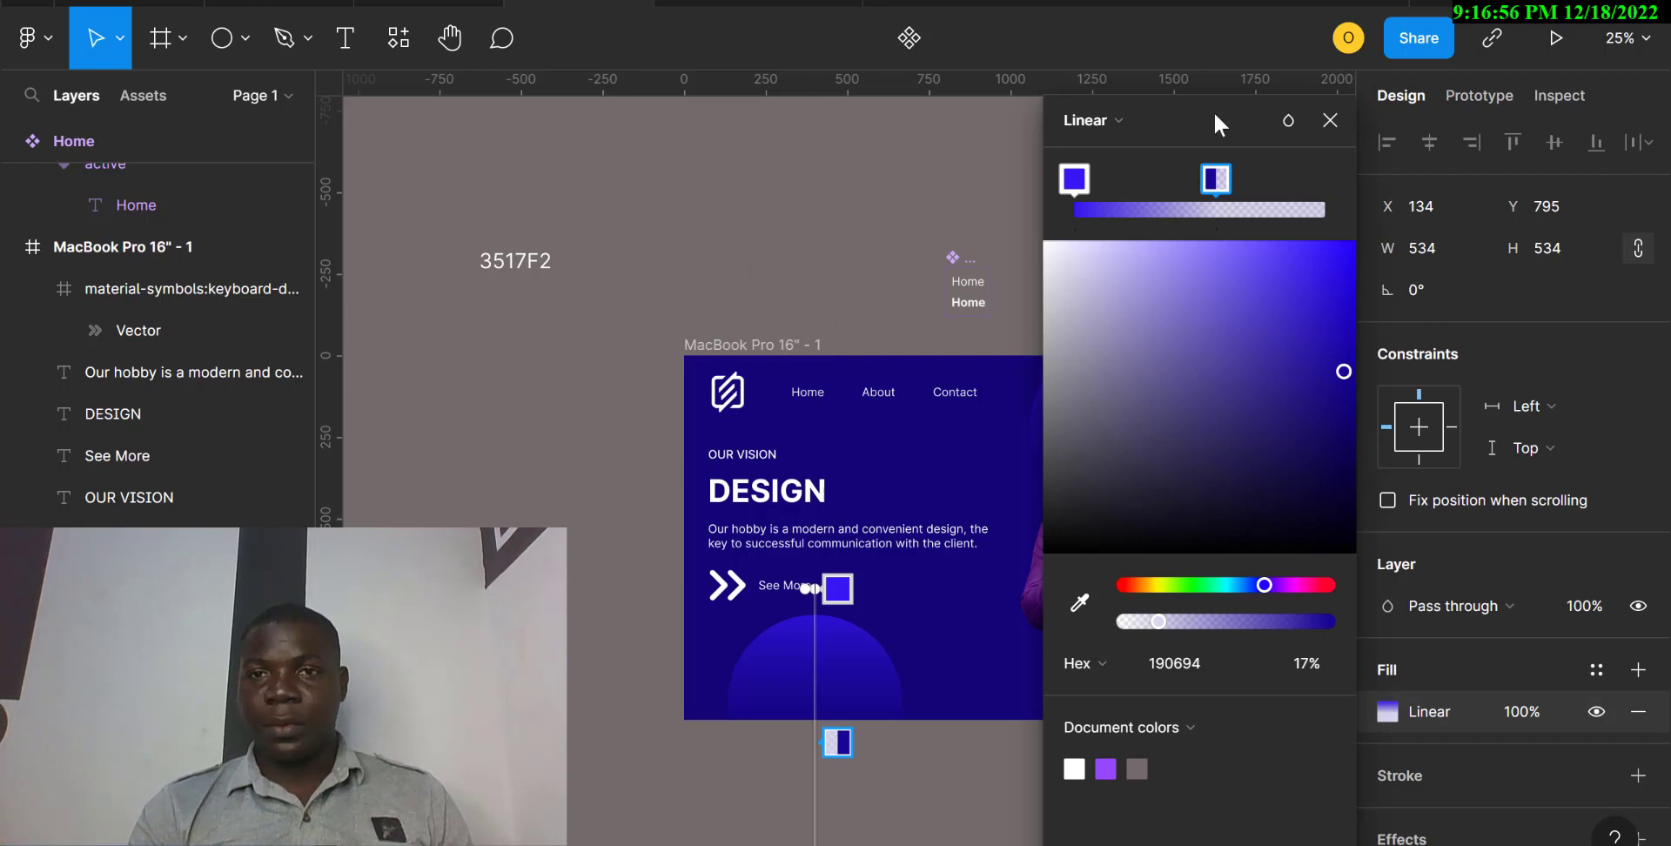
click(1320, 118)
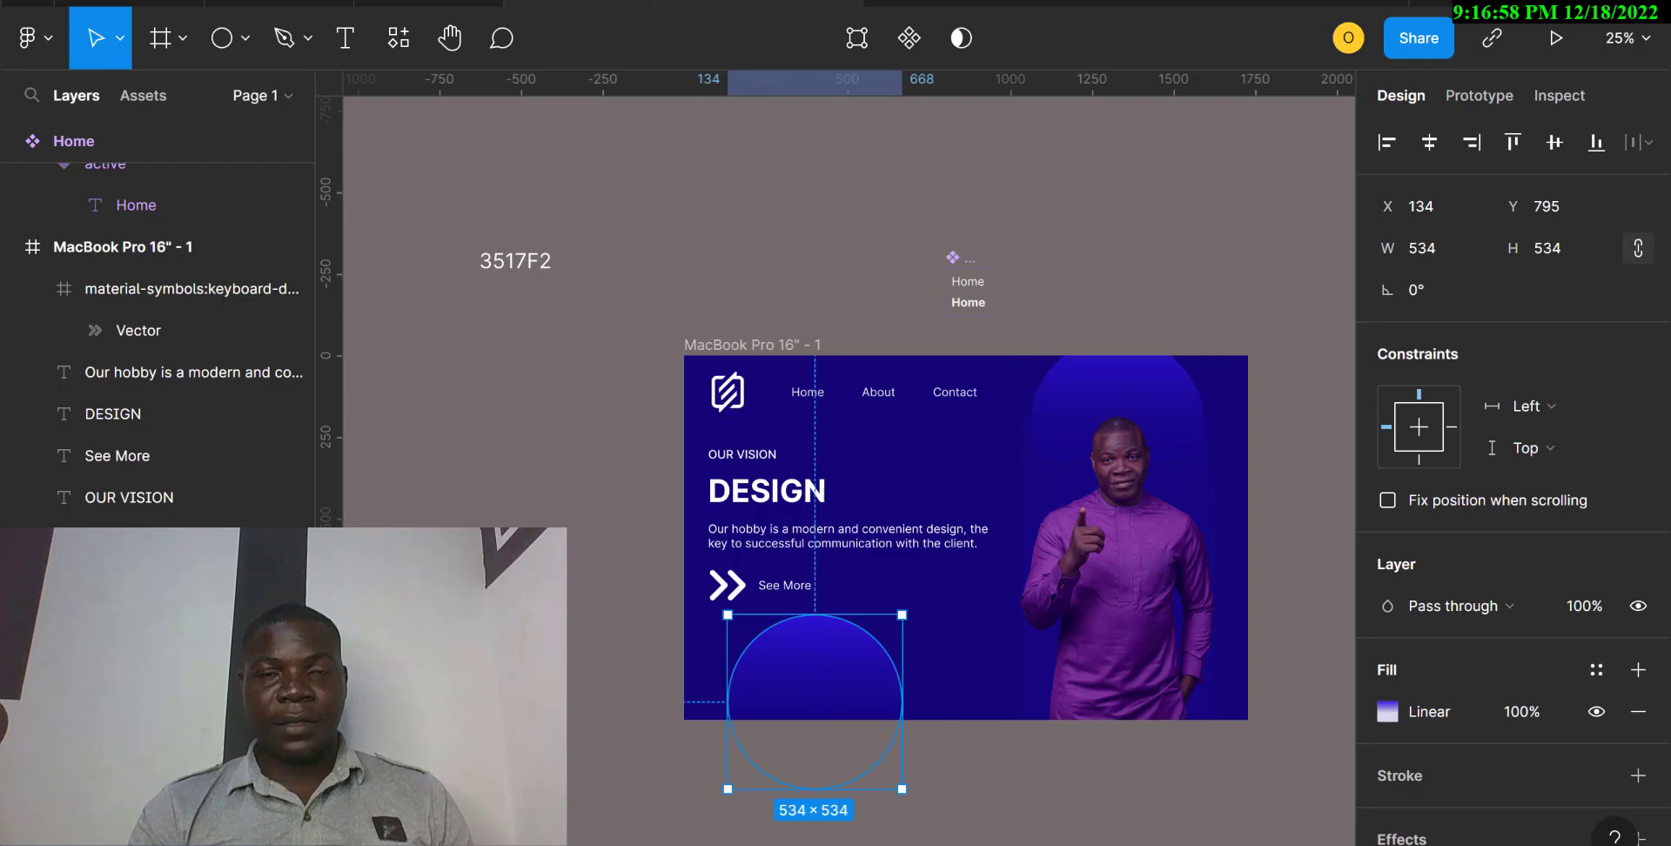
Review the hero section in the prototype presentation, and return to the design file.
click(759, 3)
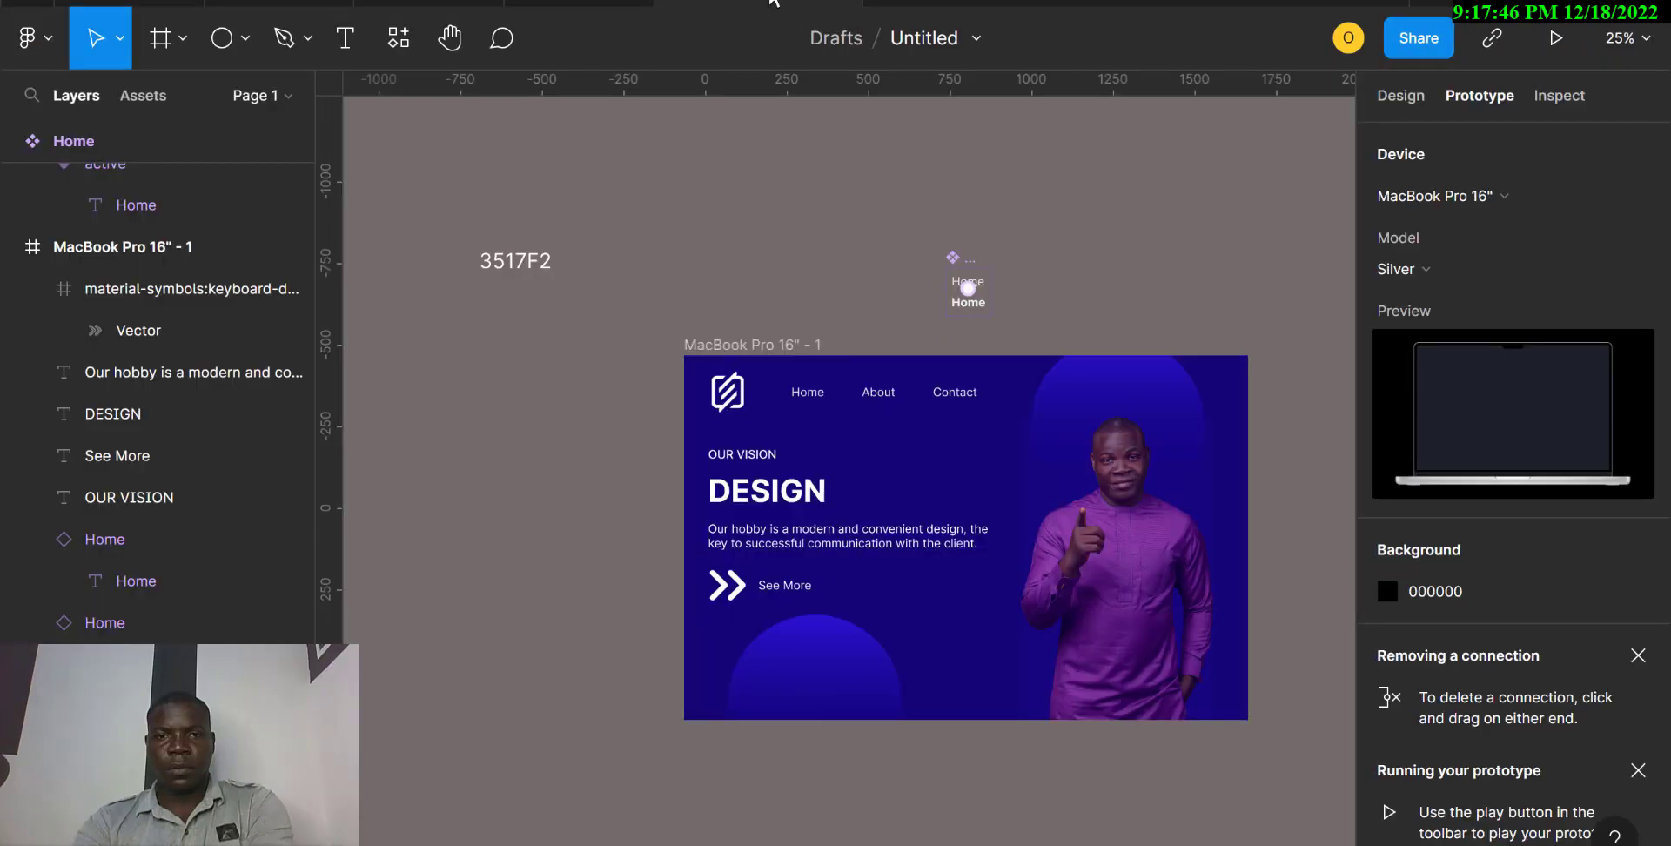
click(773, 2)
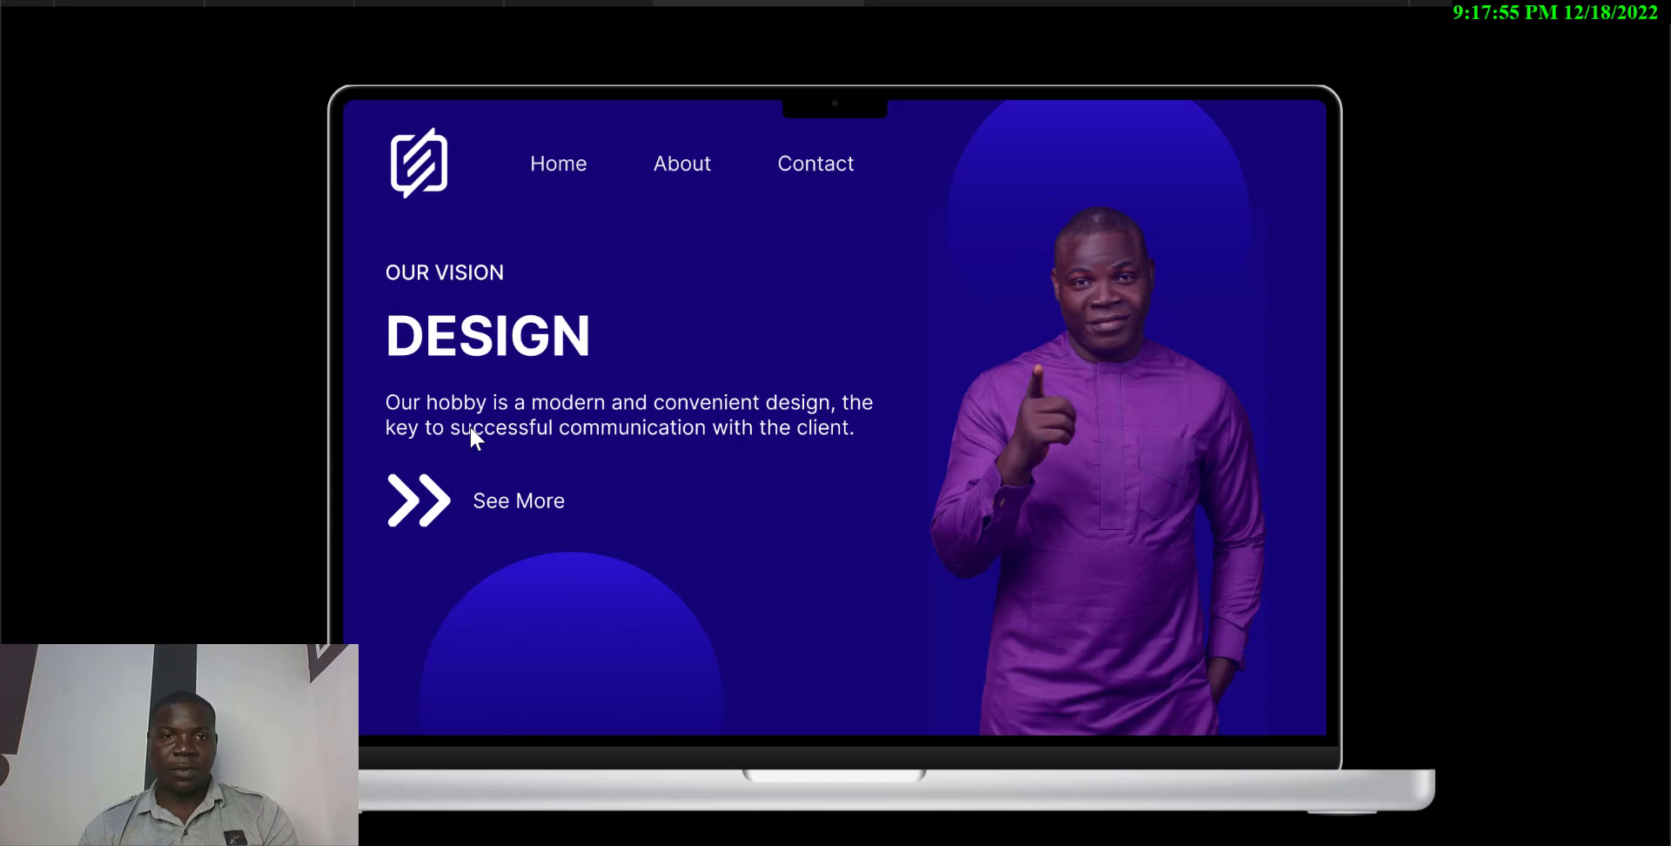
click(559, 2)
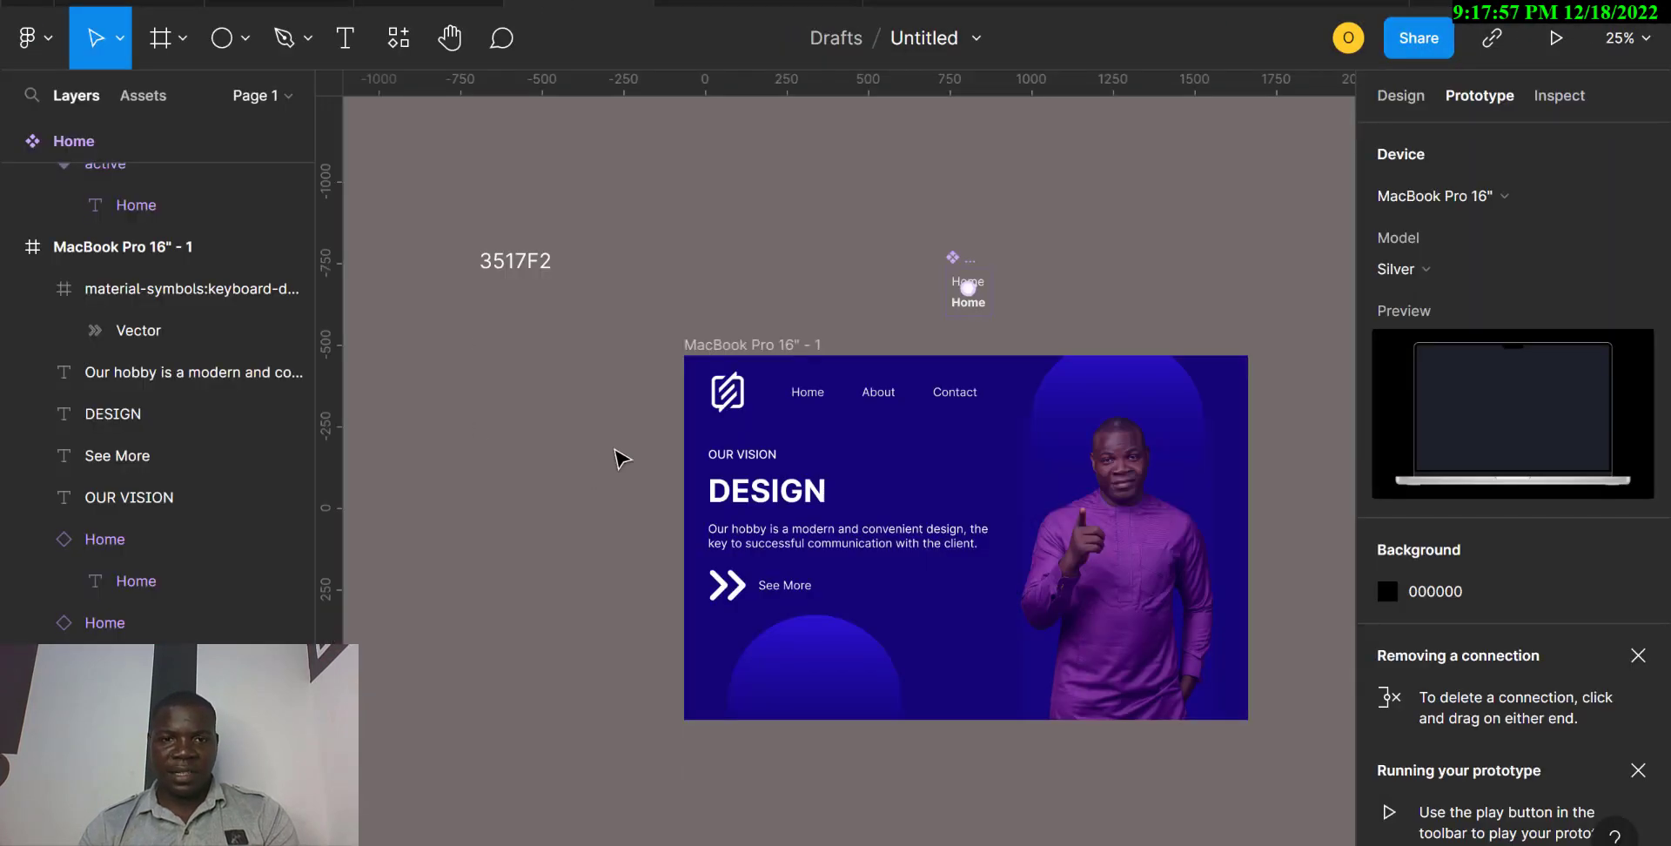
Shift the vision text block, See More arrow and lower circle together about 26 px right and 76 px down, and check the layout in the presentation.
drag(633, 446, 825, 644)
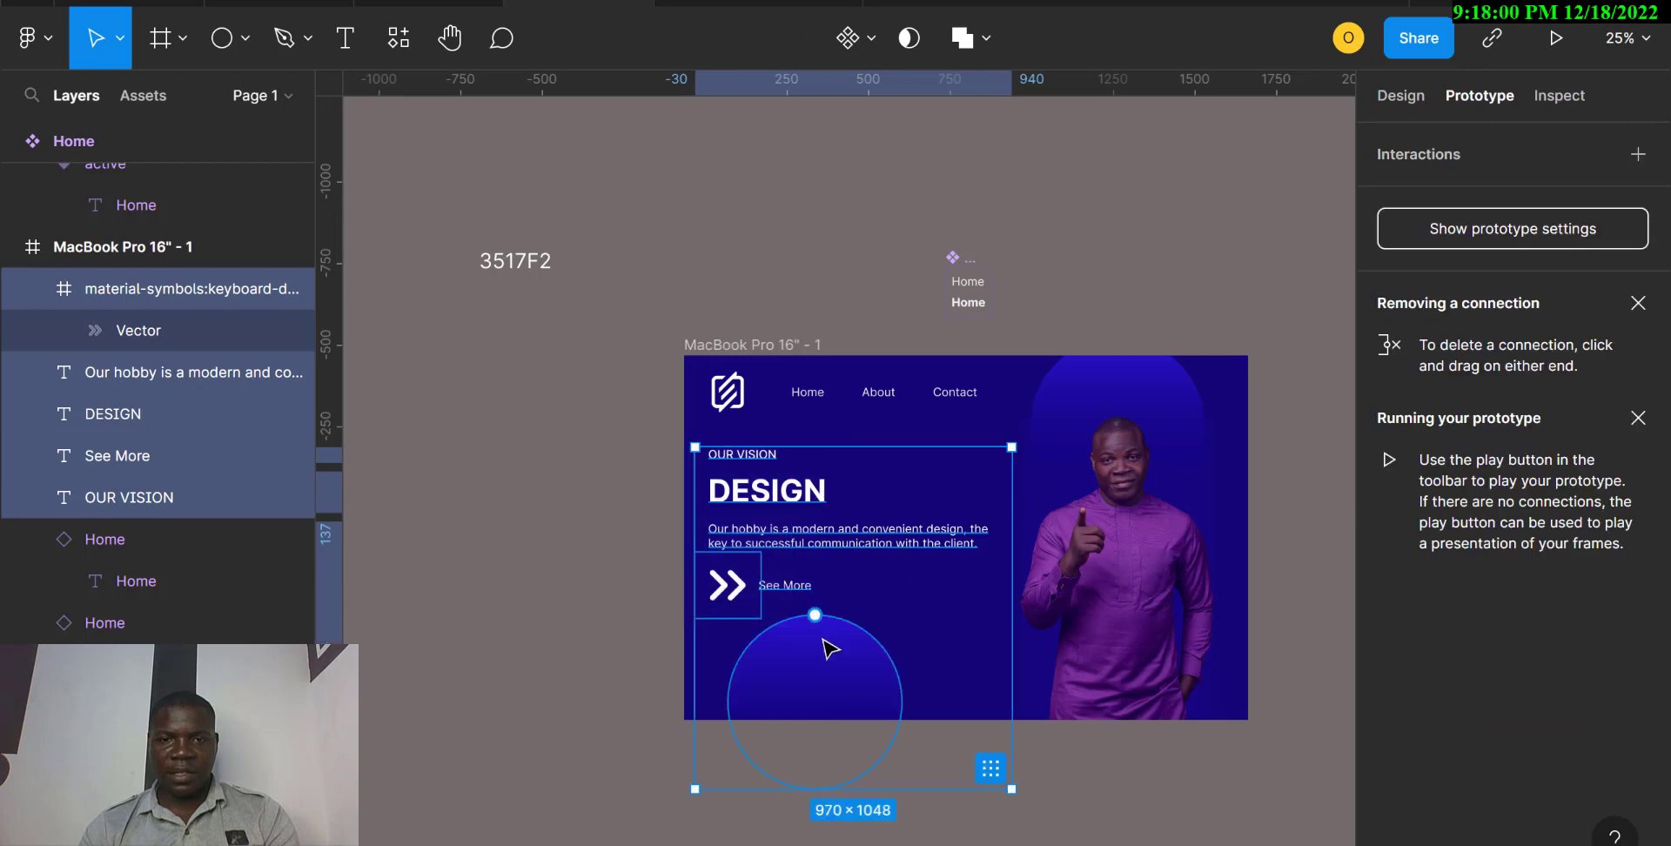
click(1397, 94)
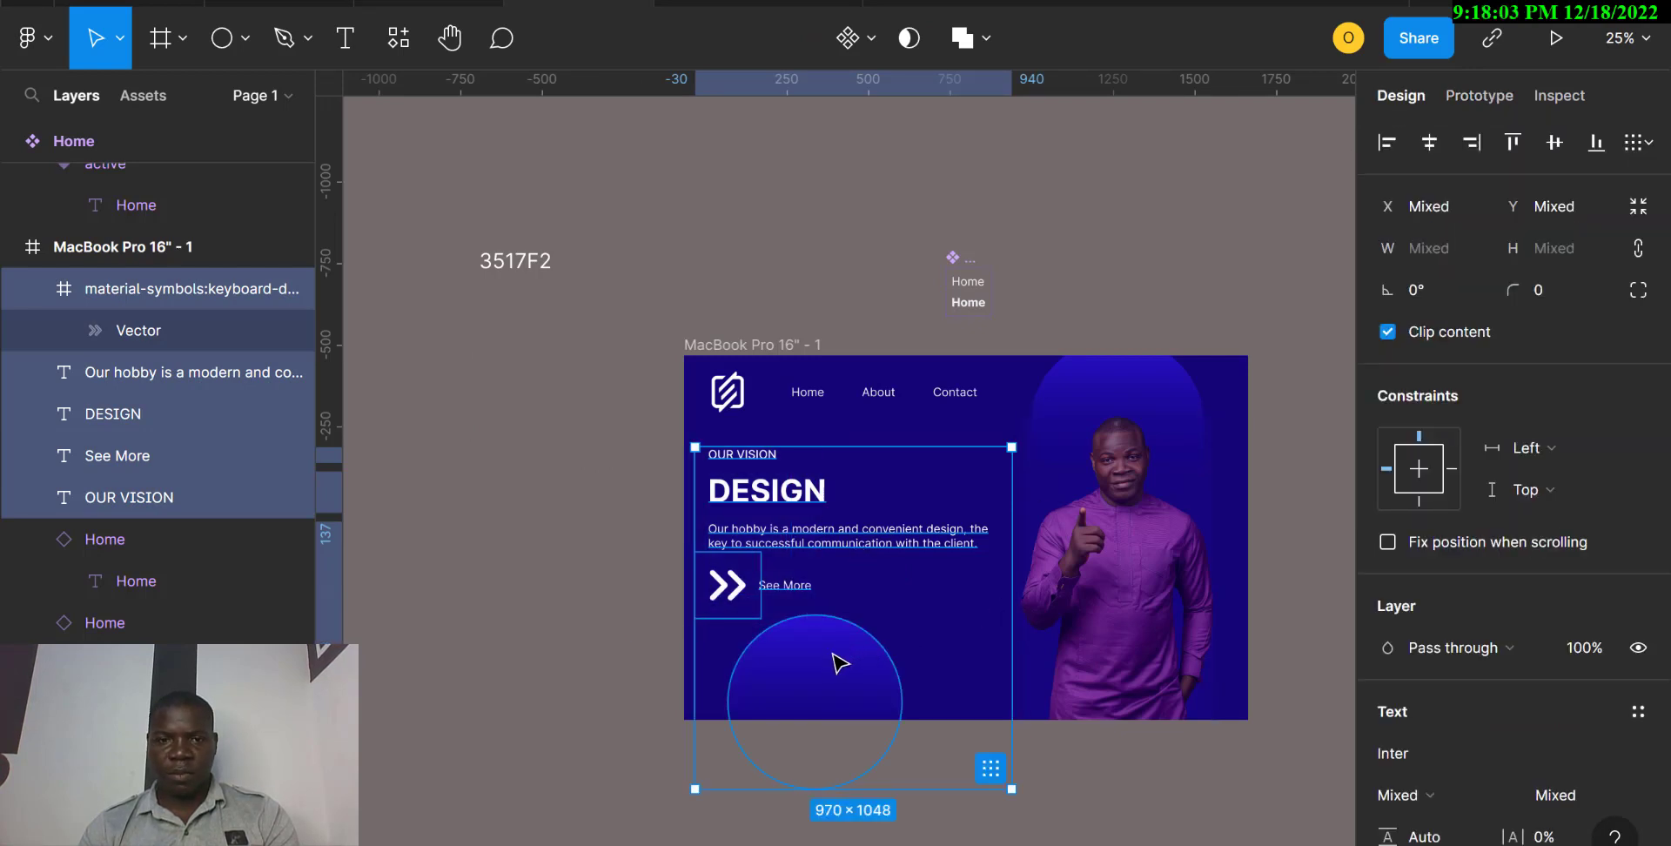
drag(839, 660, 836, 679)
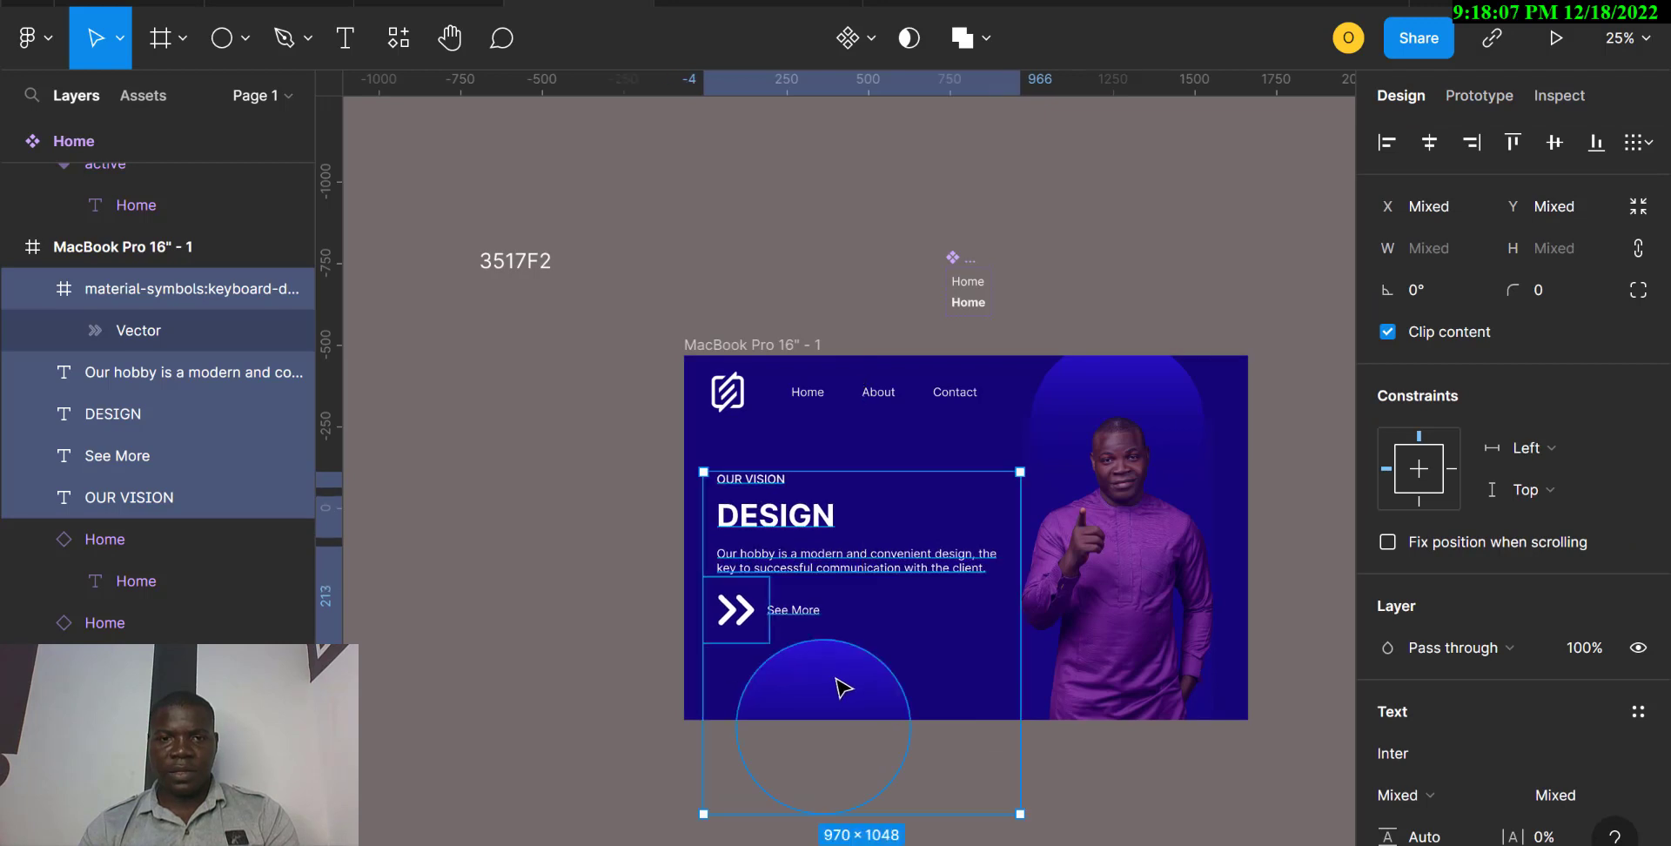
click(764, 4)
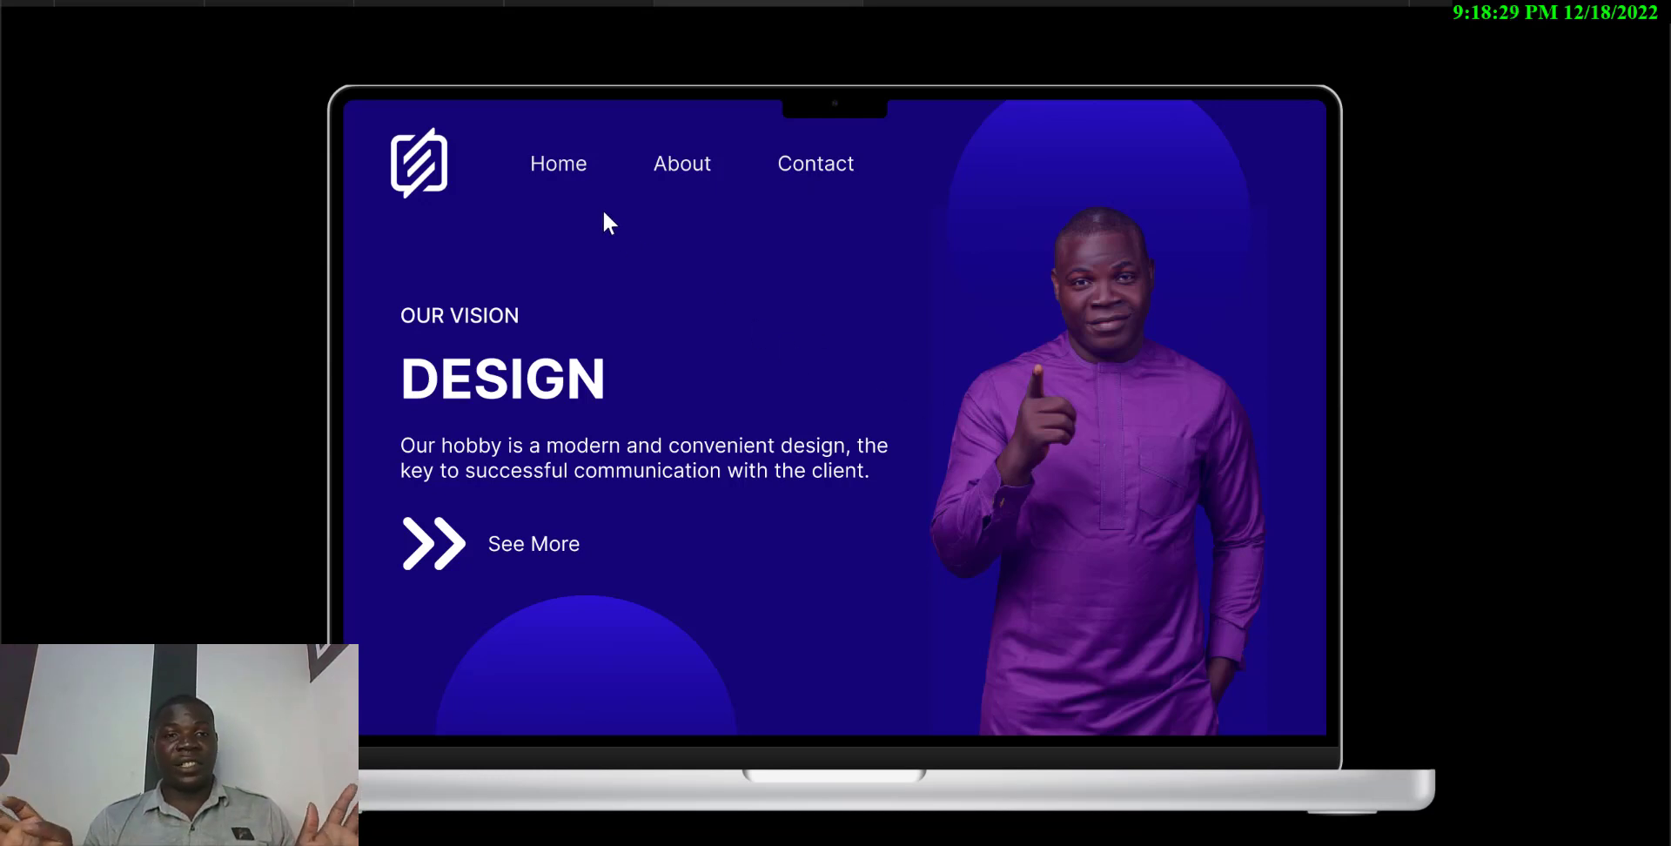
click(566, 0)
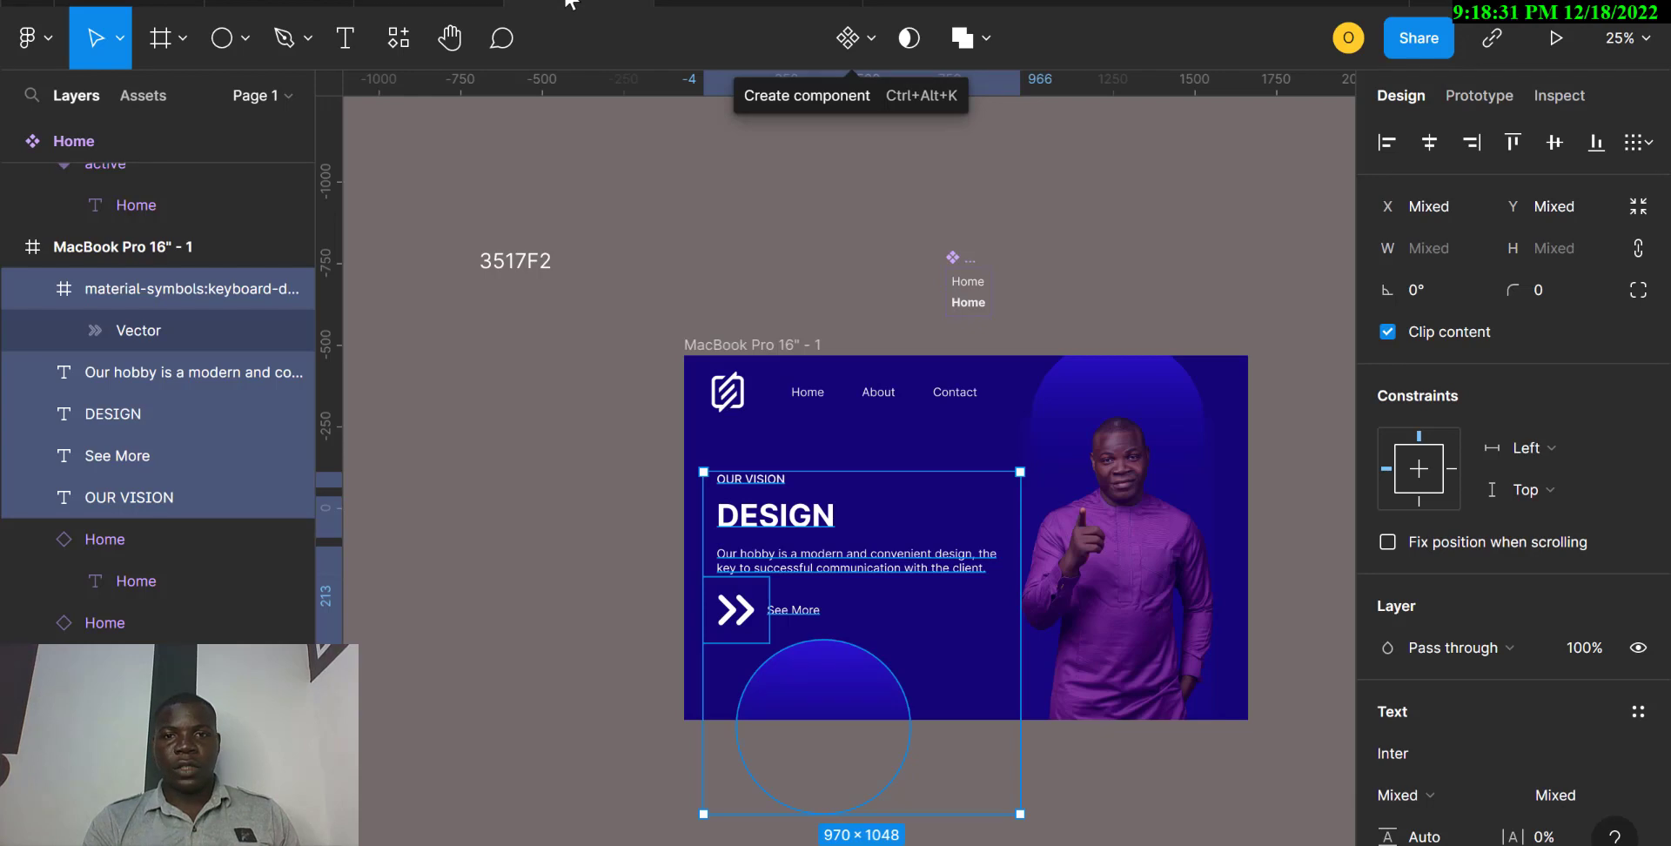